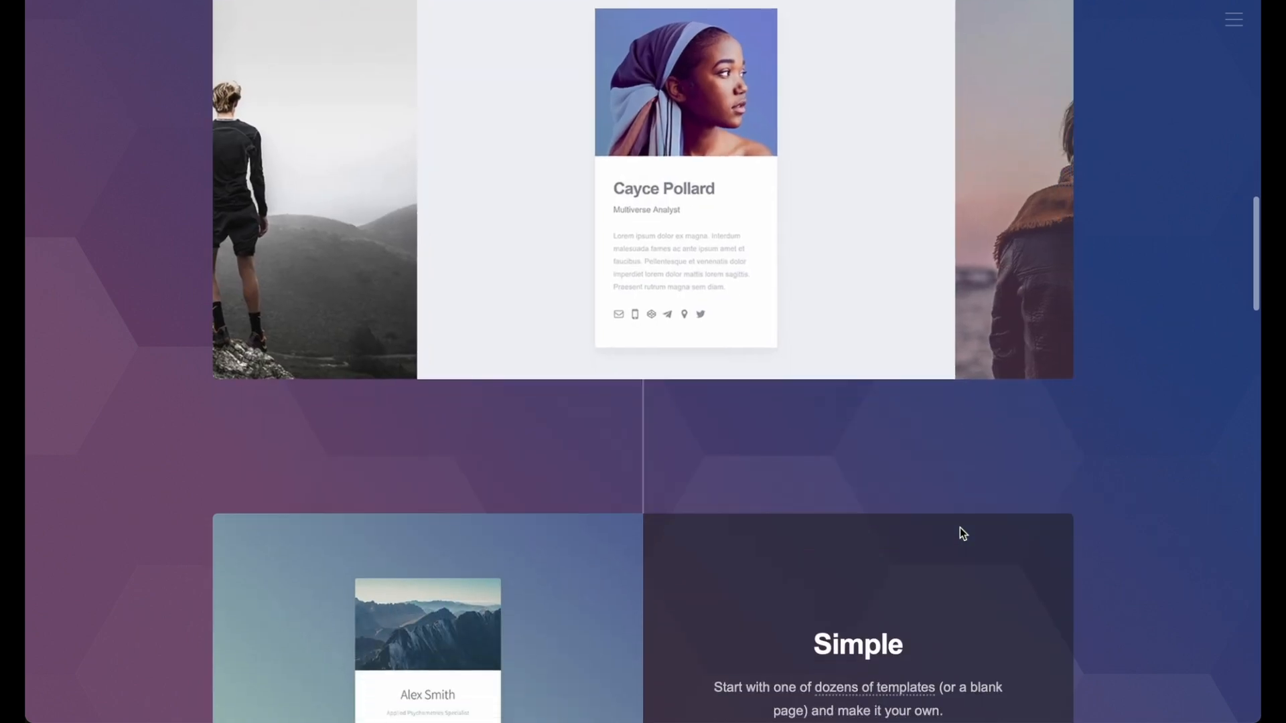
- Examine the Go Pro section of the homepage, including its yearly starting price, Pro-exclusive features and free trial offer
{"action": "scroll", "coordinate": [960, 529], "scroll_direction": "down", "scroll_amount": 12}
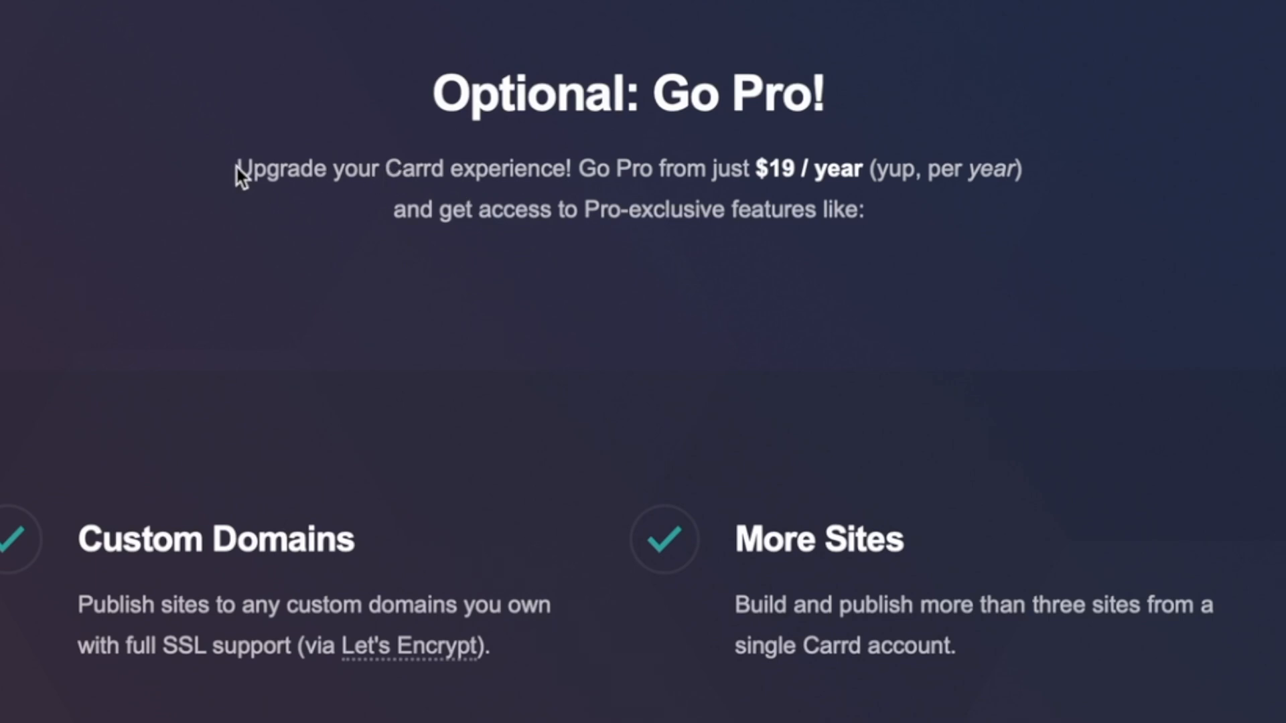
{"action": "left_click_drag", "start_coordinate": [235, 168], "coordinate": [841, 167]}
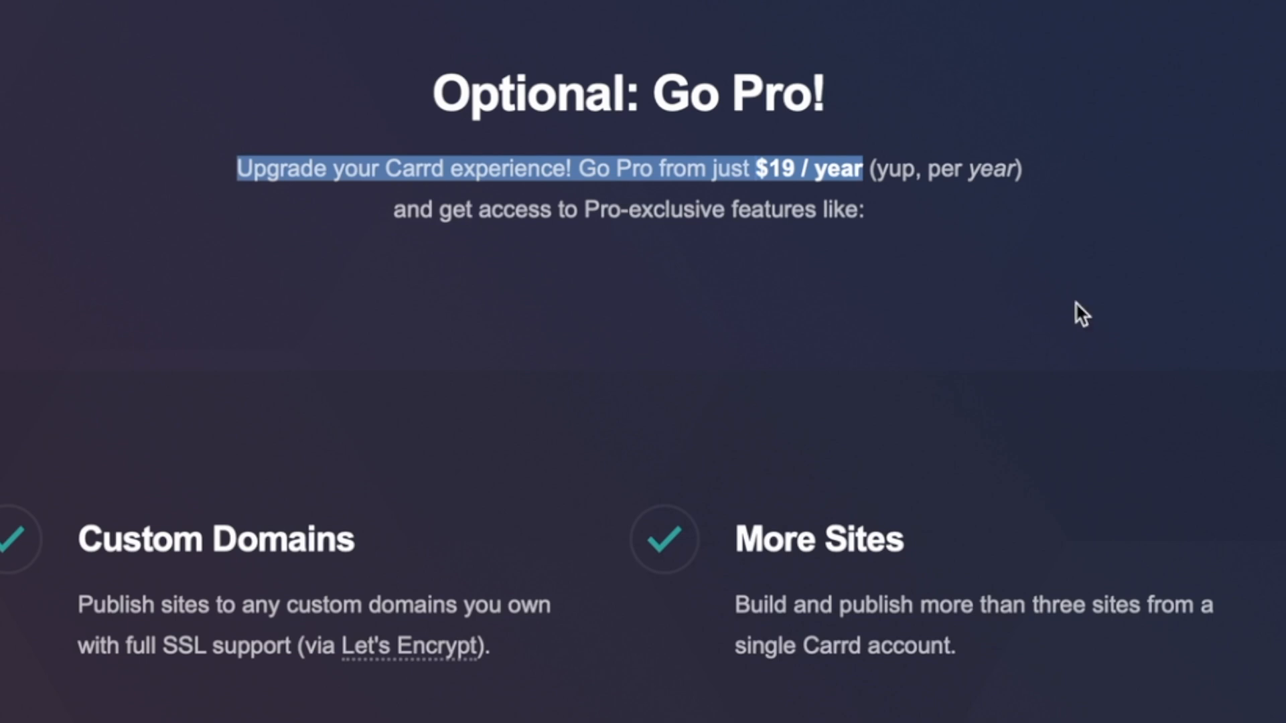
{"action": "left_click", "coordinate": [789, 172]}
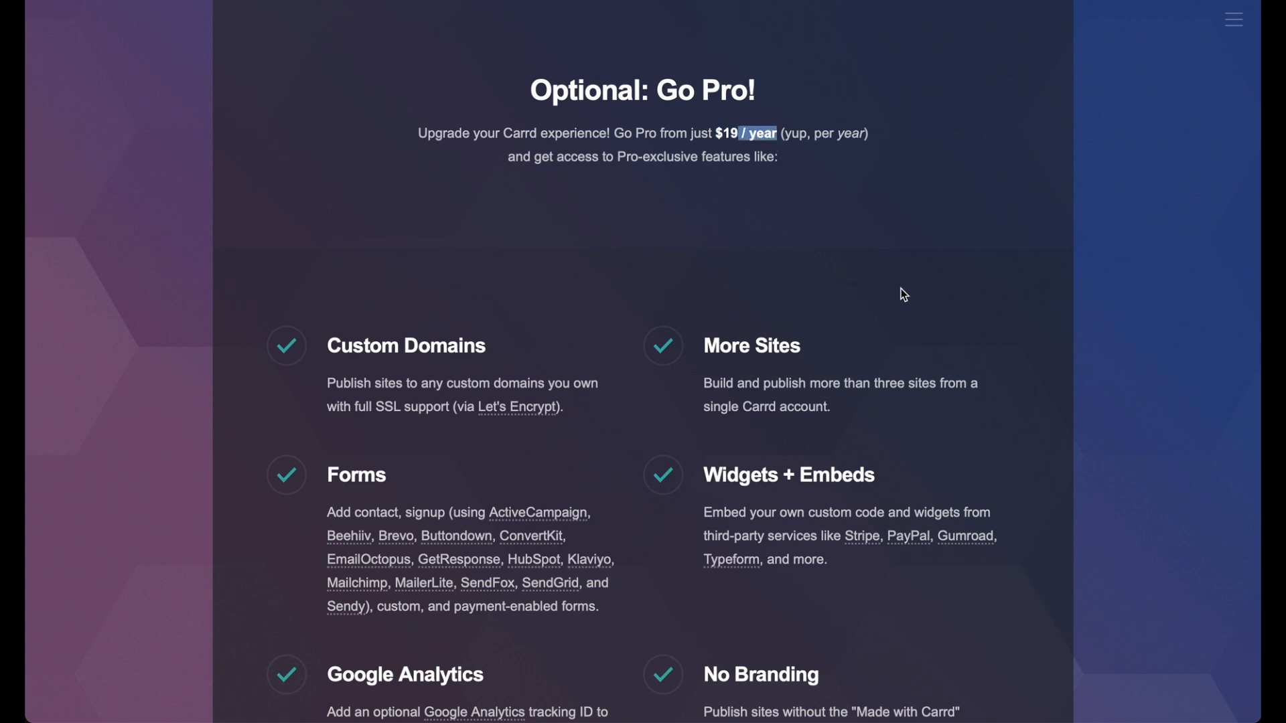
{"action": "scroll", "coordinate": [902, 293], "scroll_direction": "down", "scroll_amount": 2}
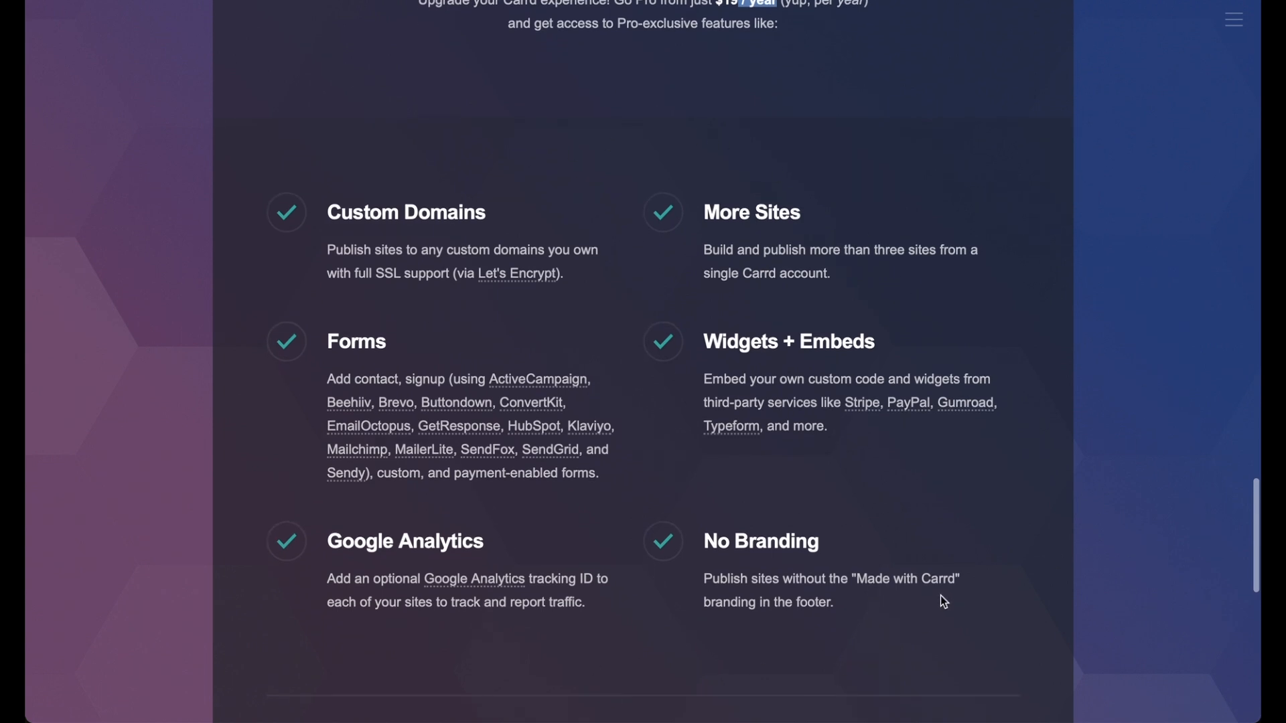
{"action": "scroll", "coordinate": [941, 597], "scroll_direction": "down", "scroll_amount": 1}
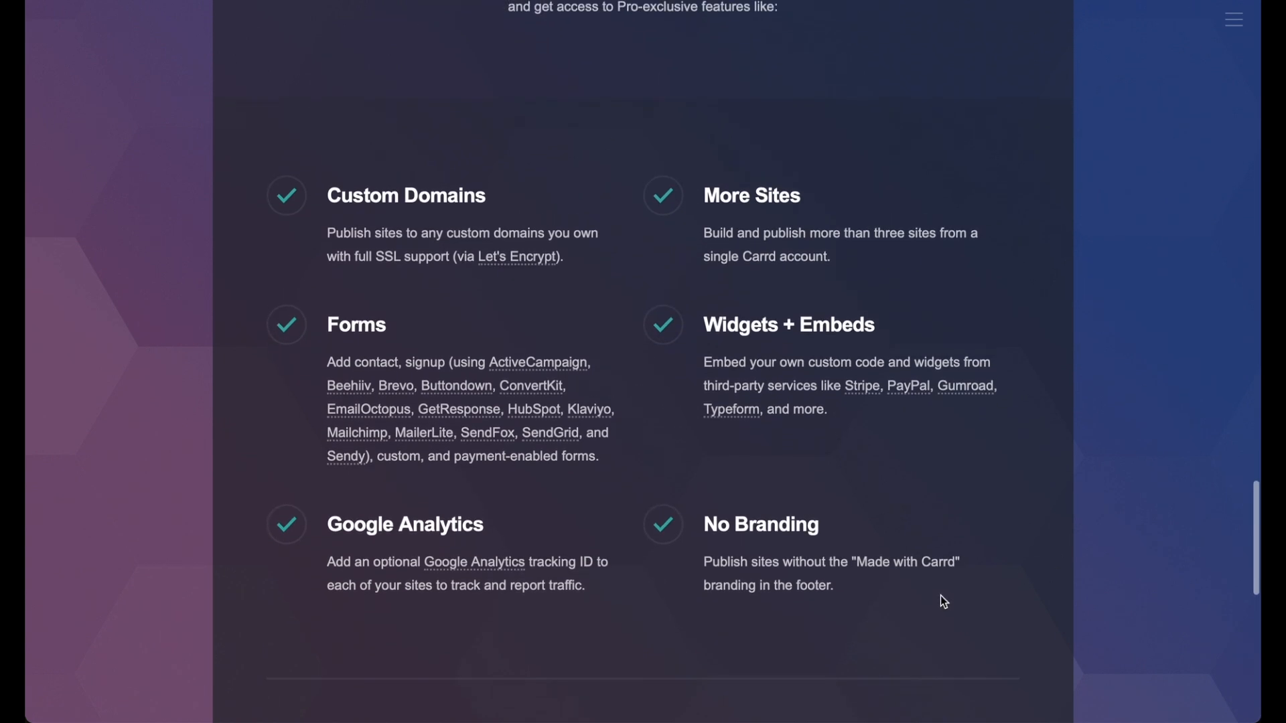
{"action": "scroll", "coordinate": [944, 601], "scroll_direction": "up", "scroll_amount": 1}
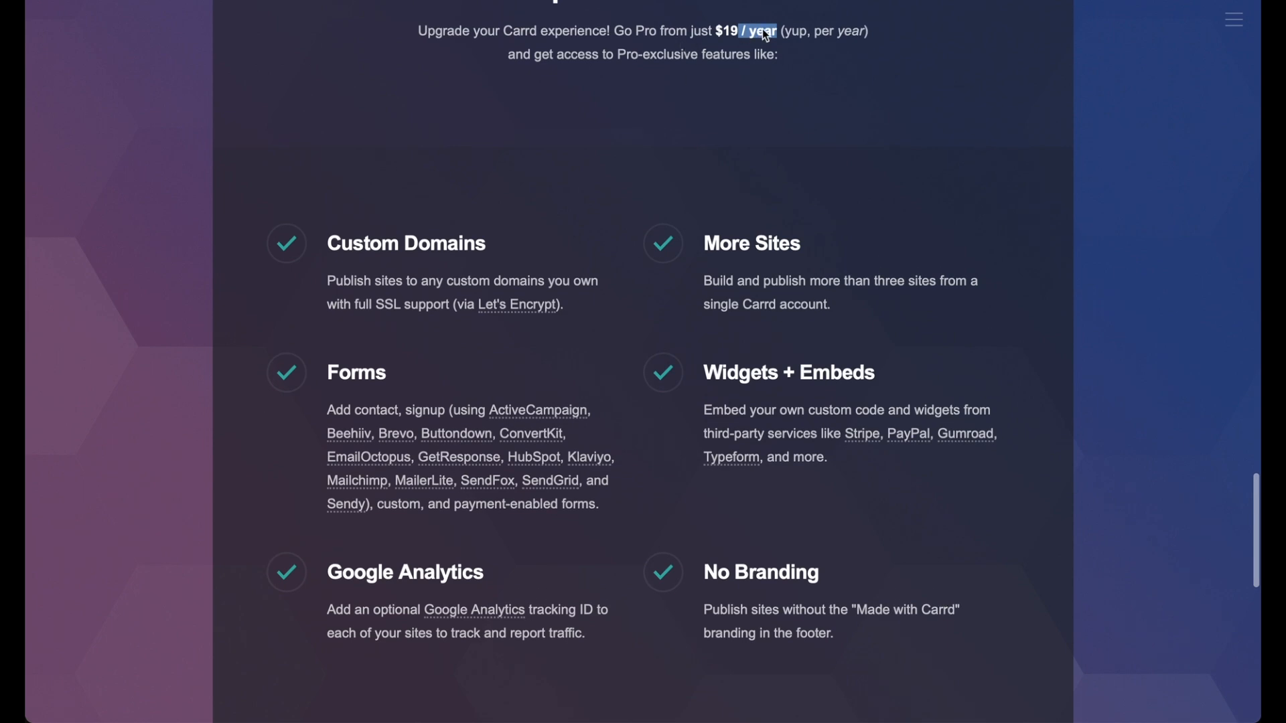
{"action": "scroll", "coordinate": [860, 357], "scroll_direction": "down", "scroll_amount": 14}
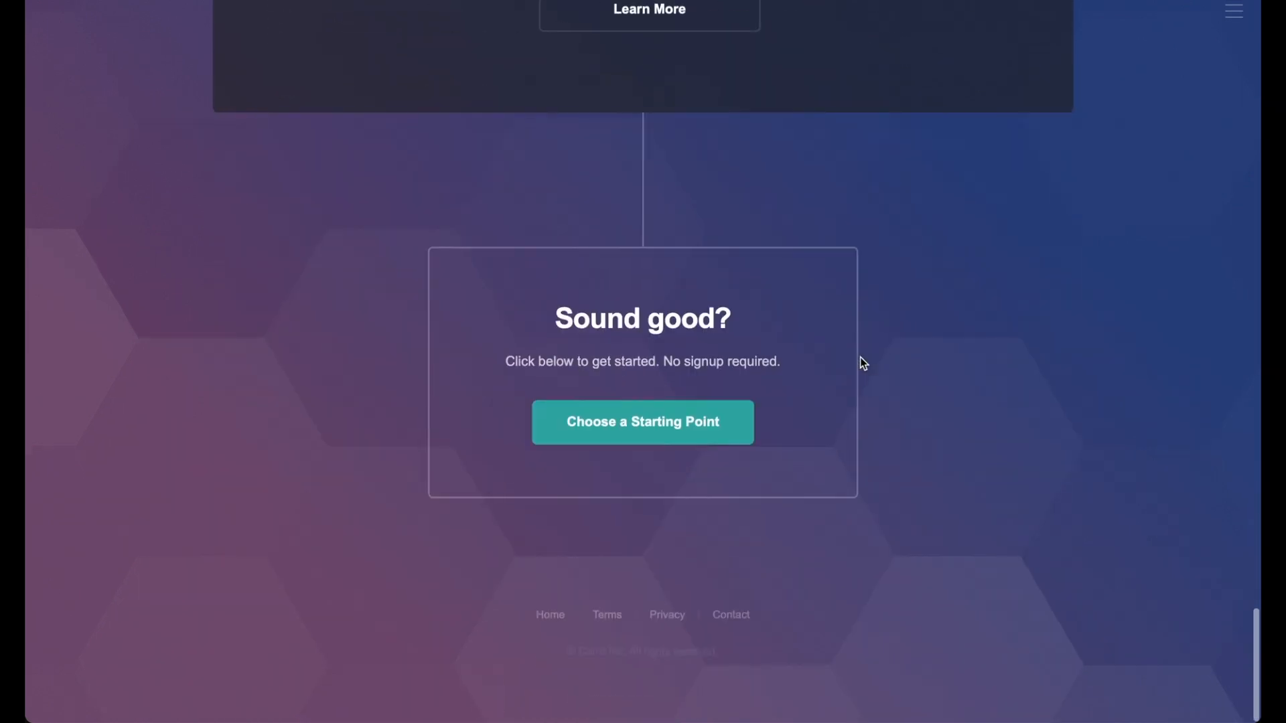
{"action": "scroll", "coordinate": [861, 359], "scroll_direction": "up", "scroll_amount": 3}
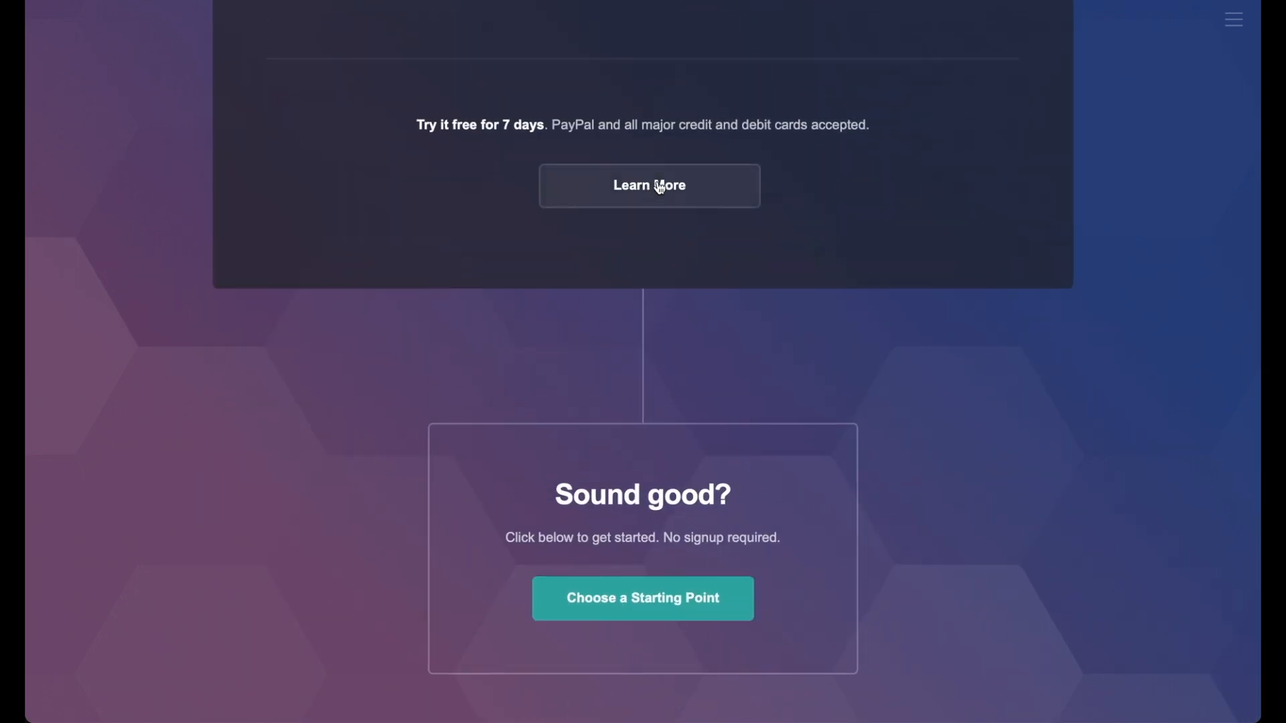
- Open the page with more information on Carrd Pro and go to its Compare Plans table
{"action": "left_click", "coordinate": [659, 187]}
{"action": "scroll", "coordinate": [858, 334], "scroll_direction": "down", "scroll_amount": 10}
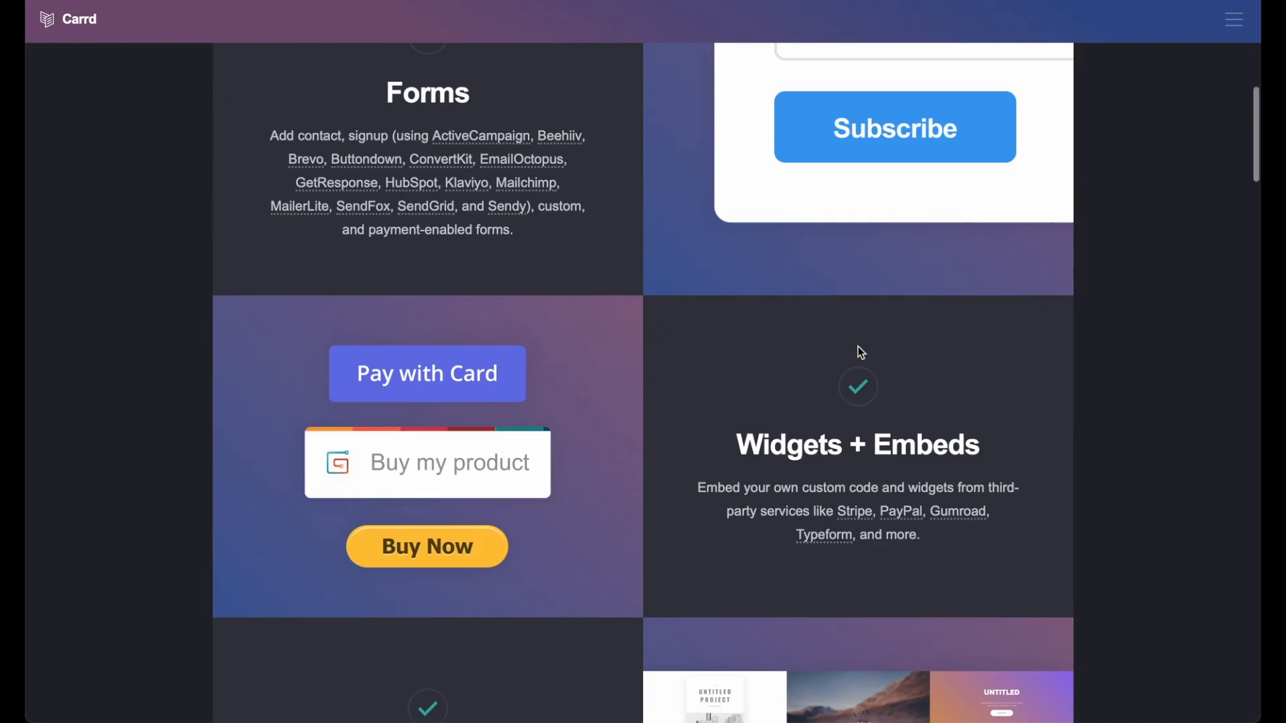
{"action": "scroll", "coordinate": [860, 353], "scroll_direction": "down", "scroll_amount": 20}
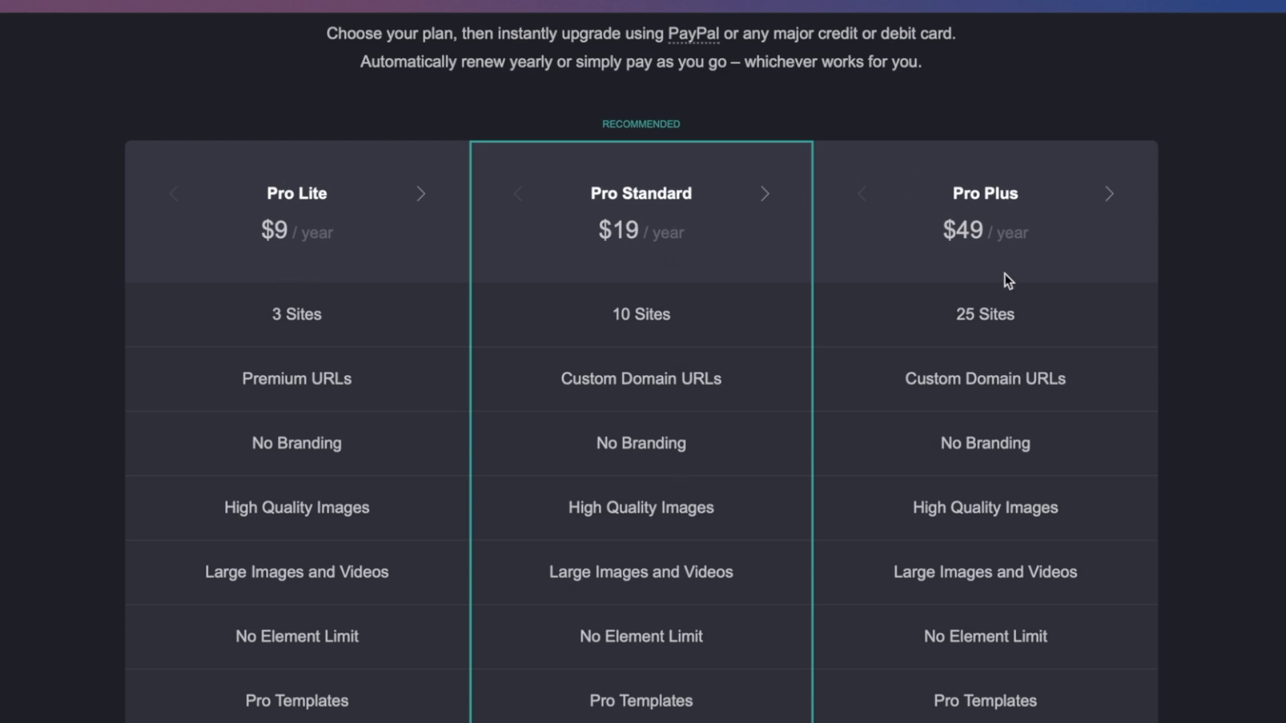
- Compare the prices, site limits and included features of the Pro Lite, Pro Standard and Pro Plus plans
{"action": "scroll", "coordinate": [1001, 472], "scroll_direction": "down", "scroll_amount": 2}
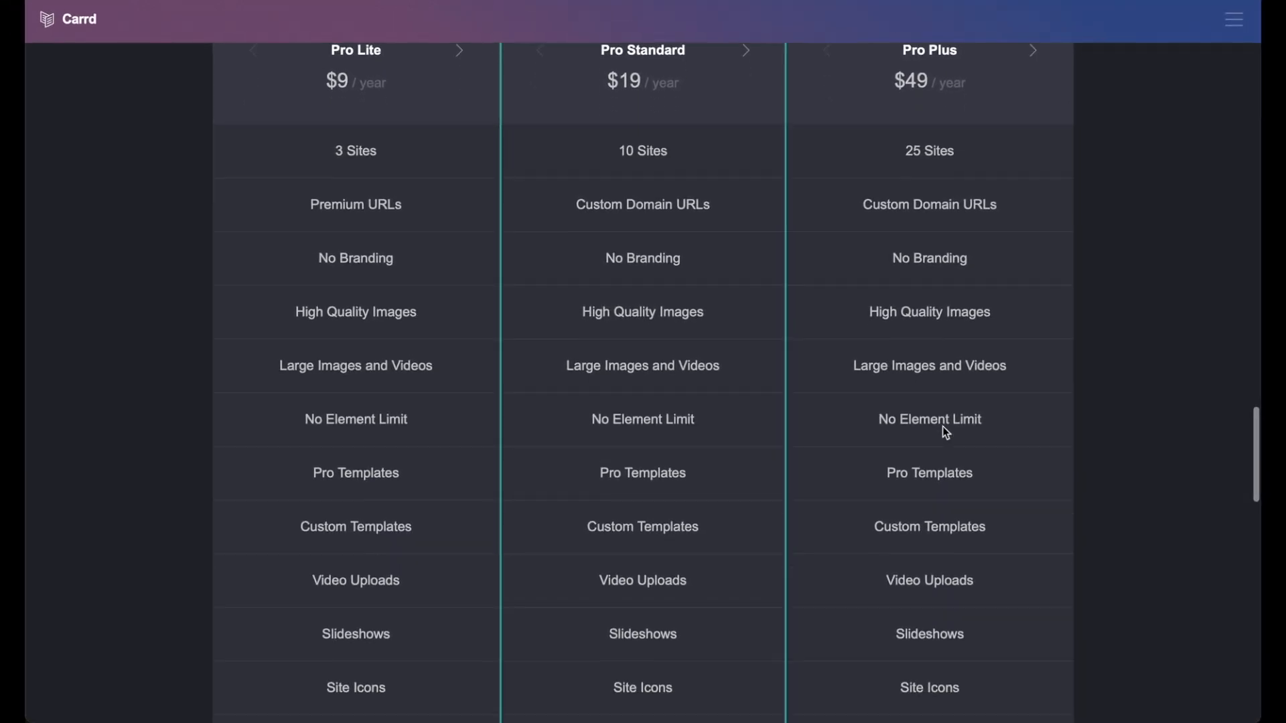
{"action": "scroll", "coordinate": [943, 427], "scroll_direction": "down", "scroll_amount": 8}
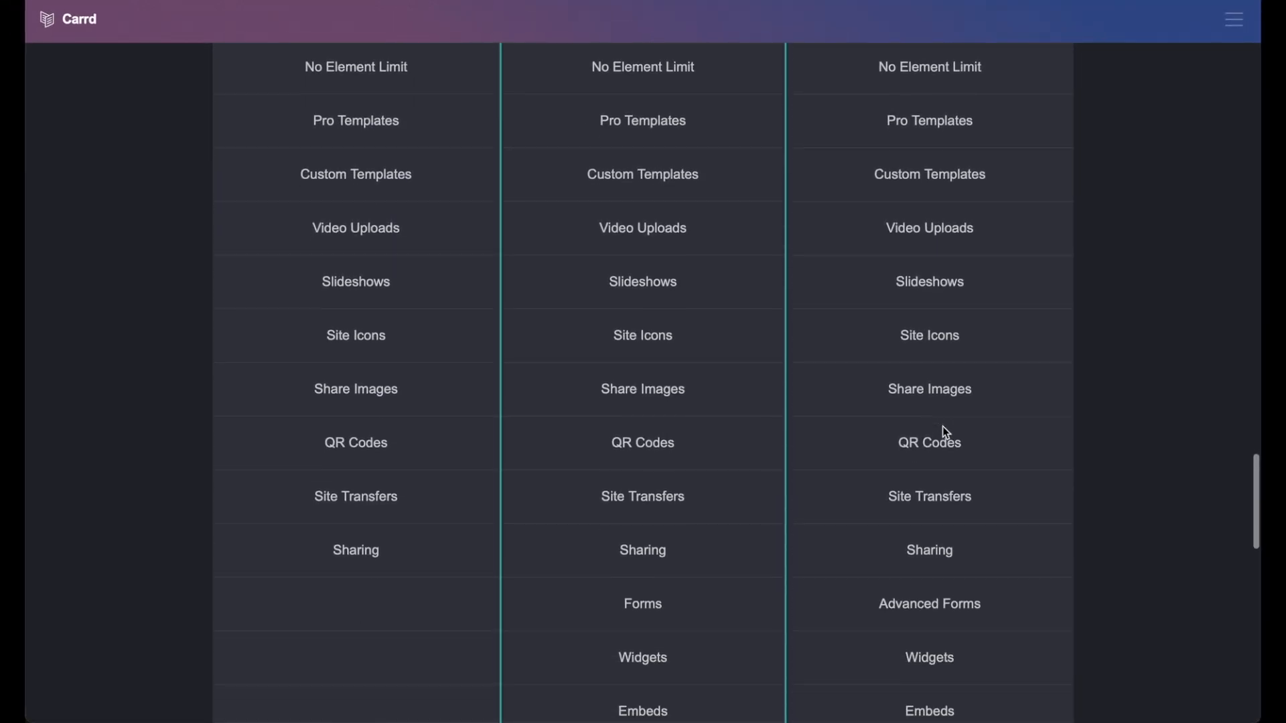
{"action": "scroll", "coordinate": [938, 423], "scroll_direction": "down", "scroll_amount": 2}
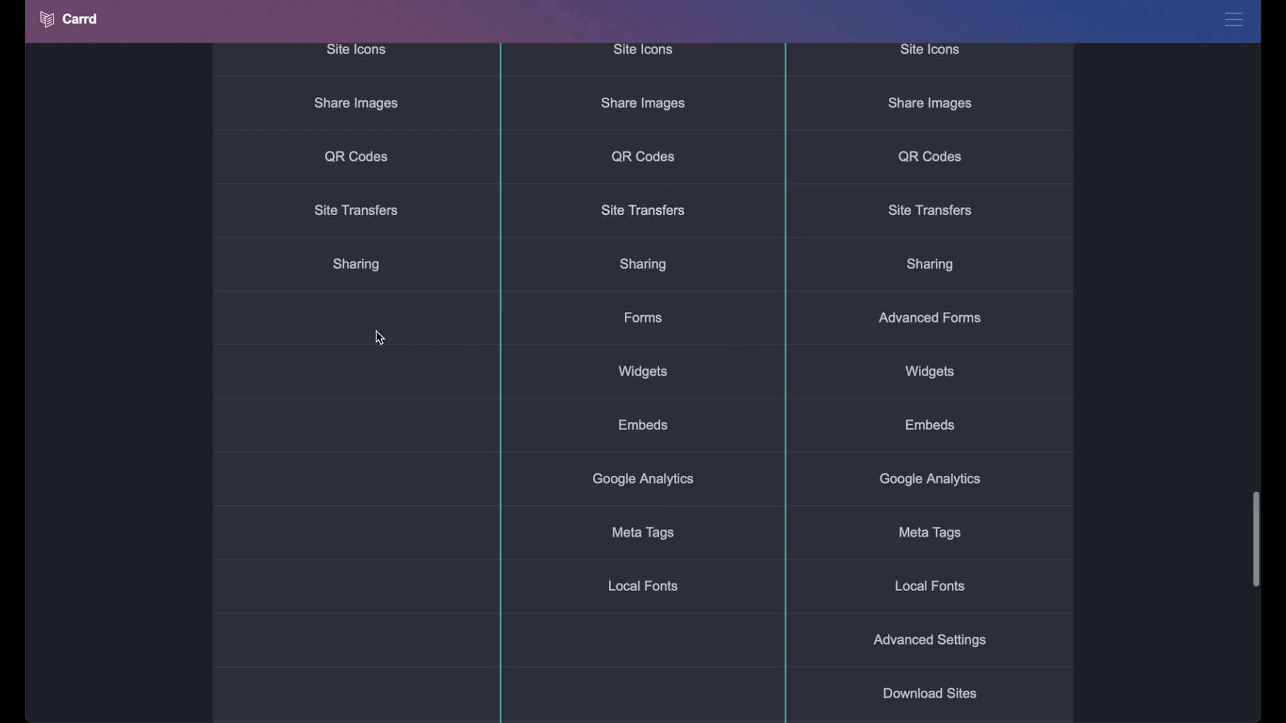
{"action": "scroll", "coordinate": [376, 334], "scroll_direction": "up", "scroll_amount": 1}
{"action": "scroll", "coordinate": [375, 334], "scroll_direction": "up", "scroll_amount": 10}
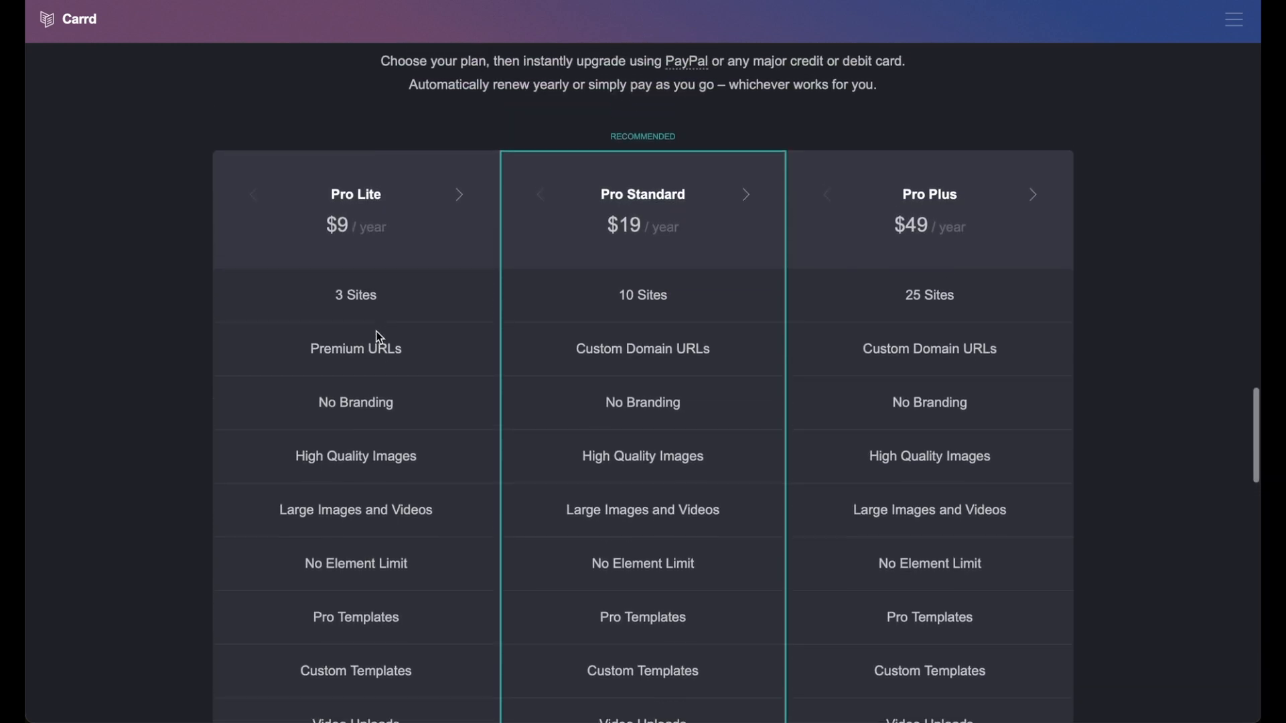
{"action": "scroll", "coordinate": [390, 393], "scroll_direction": "down", "scroll_amount": 2}
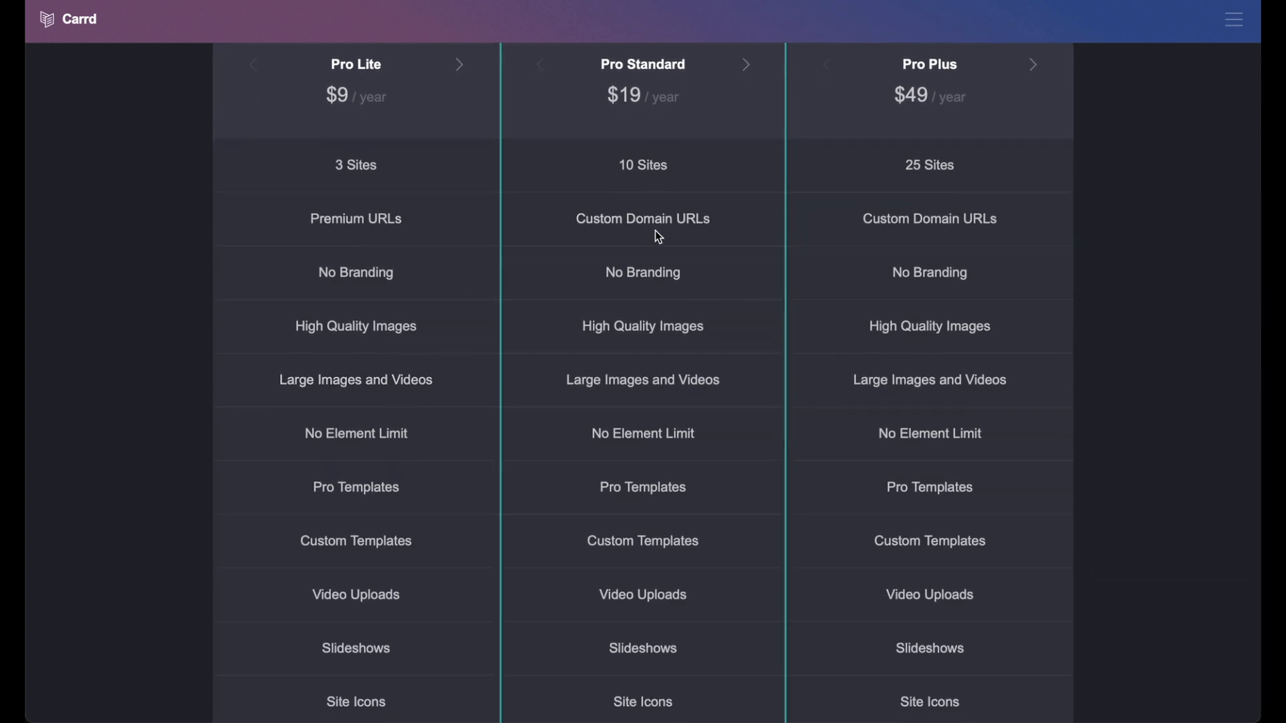
{"action": "scroll", "coordinate": [392, 457], "scroll_direction": "down", "scroll_amount": 1}
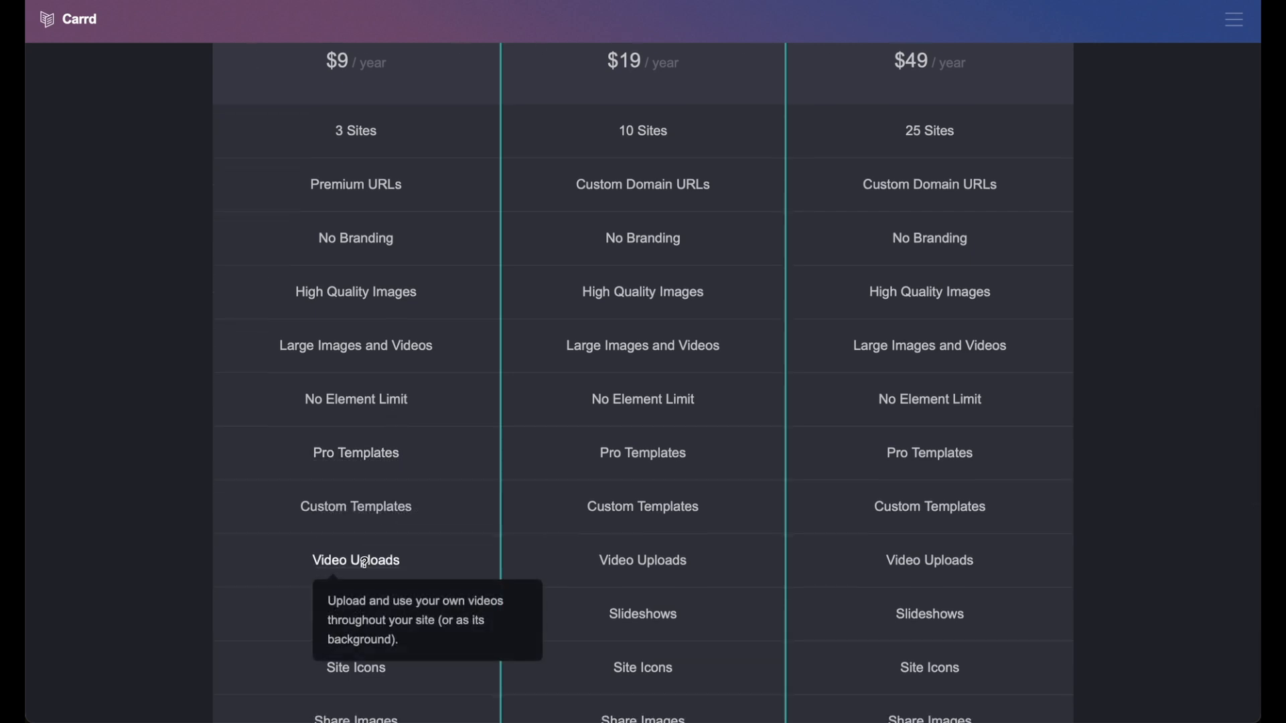
{"action": "scroll", "coordinate": [661, 586], "scroll_direction": "down", "scroll_amount": 8}
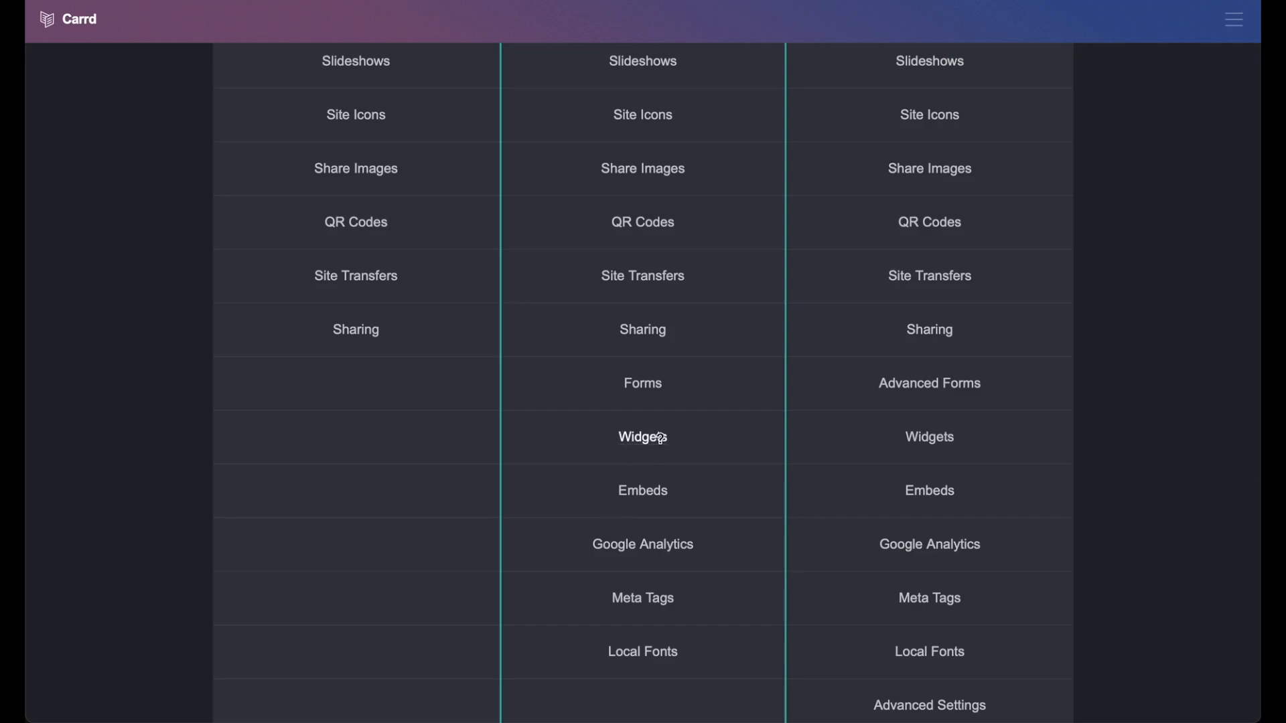
{"action": "scroll", "coordinate": [730, 458], "scroll_direction": "up", "scroll_amount": 10}
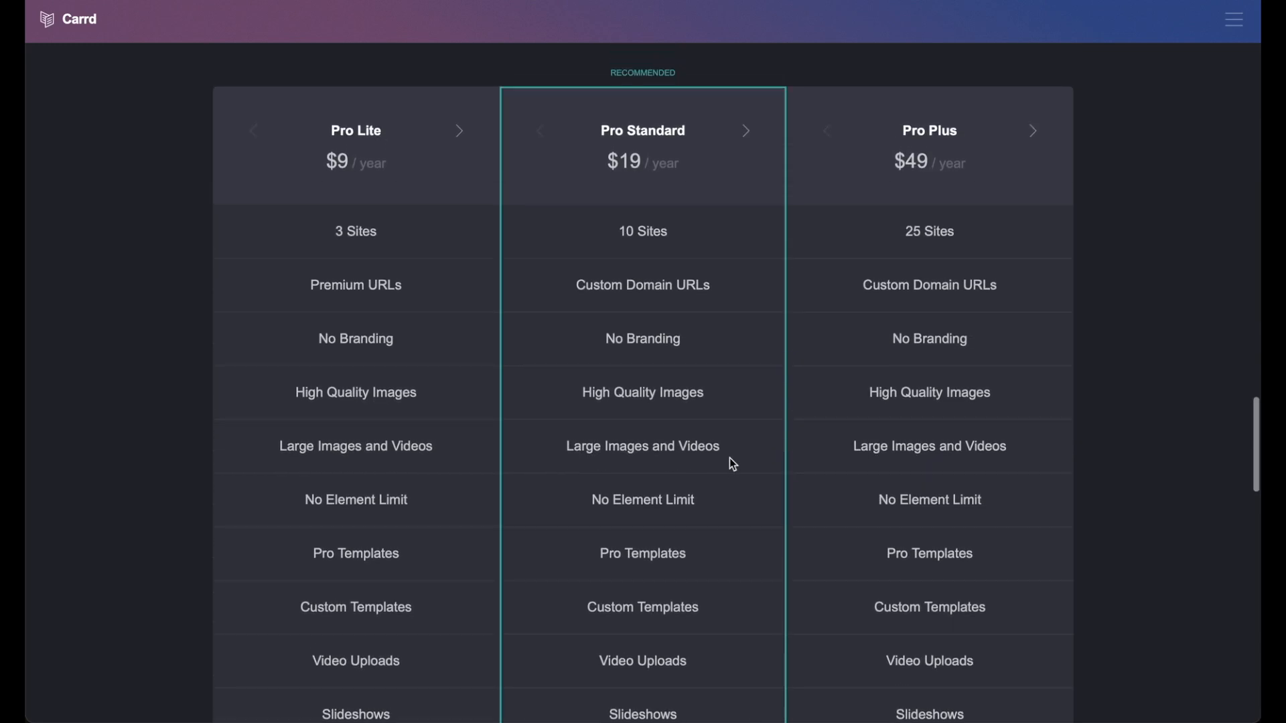
{"action": "scroll", "coordinate": [733, 463], "scroll_direction": "up", "scroll_amount": 2}
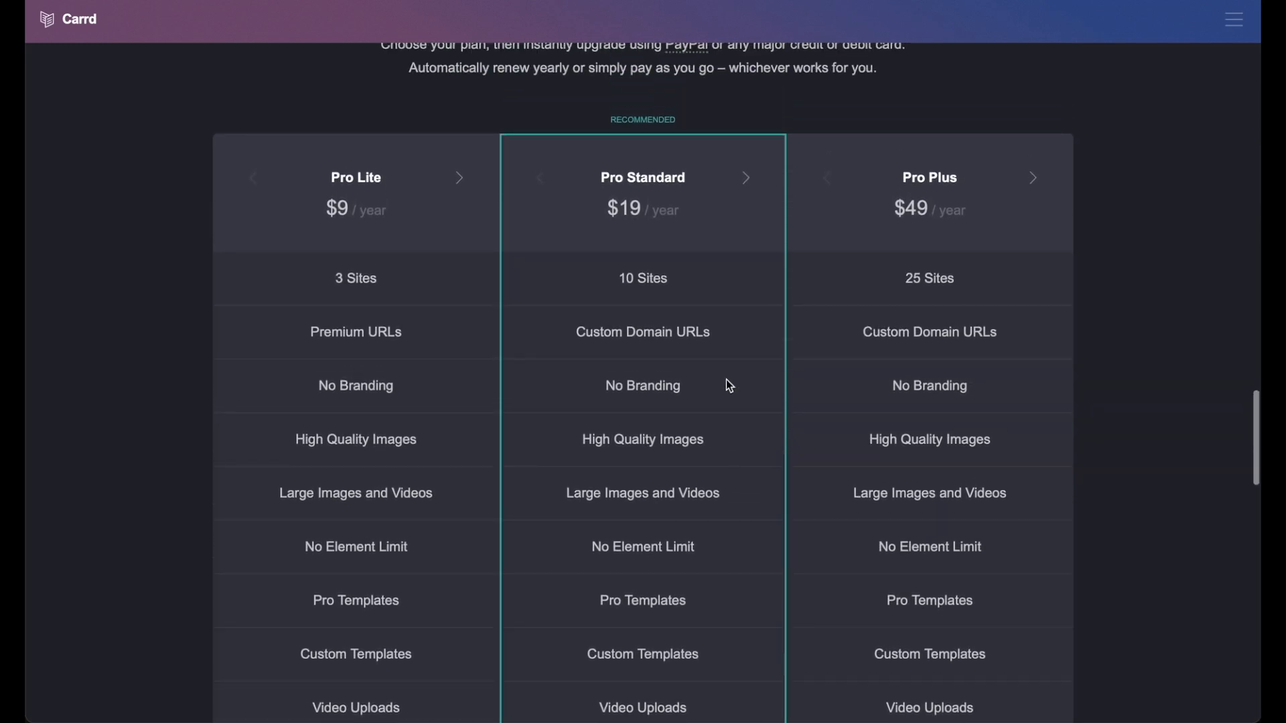
- Highlight the Custom Domain URLs feature in the Pro Standard plan and read its explanation
{"action": "left_click_drag", "start_coordinate": [722, 334], "coordinate": [618, 340]}
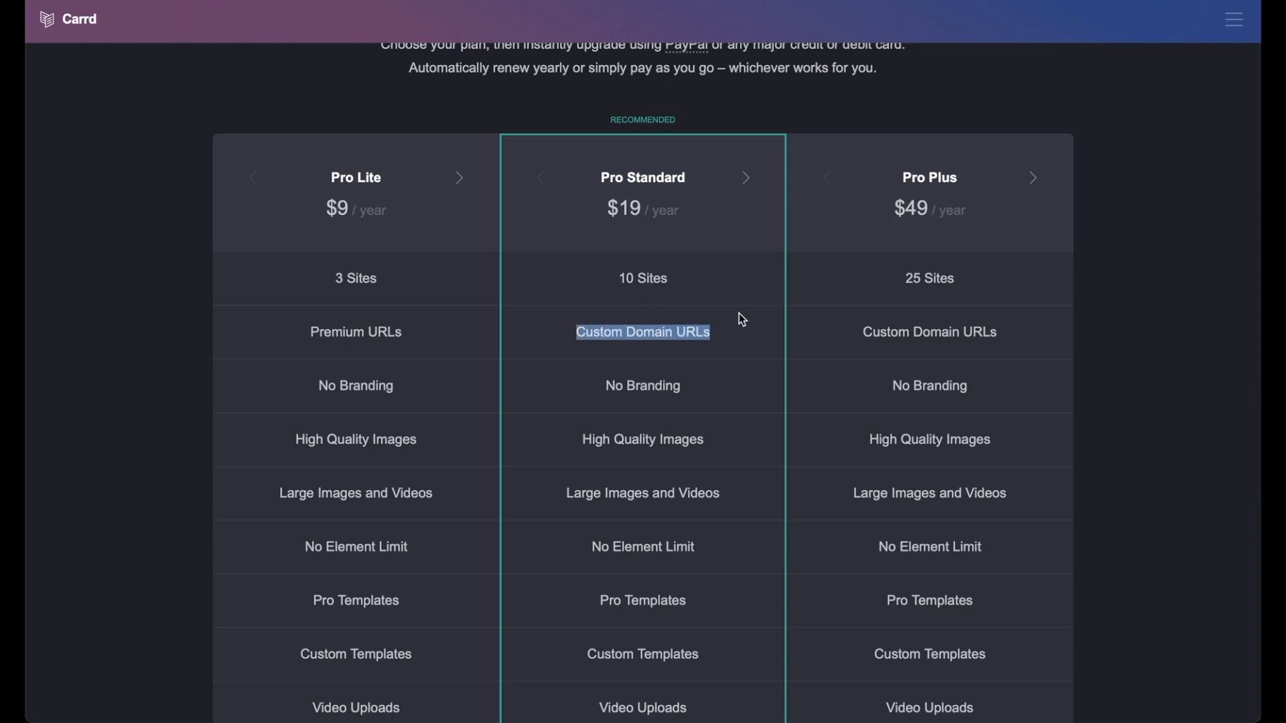
{"action": "left_click", "coordinate": [737, 332]}
{"action": "left_click_drag", "start_coordinate": [723, 335], "coordinate": [573, 336]}
{"action": "mouse_move", "coordinate": [693, 334]}
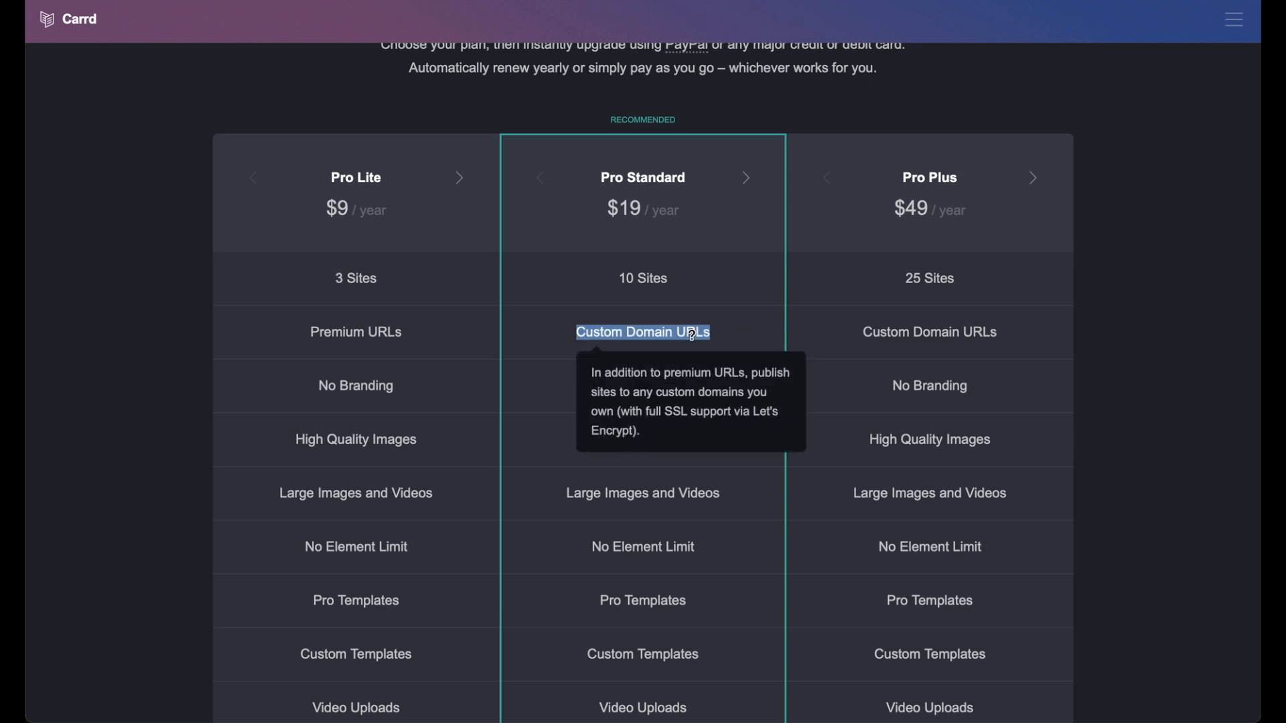
{"action": "left_click", "coordinate": [730, 335]}
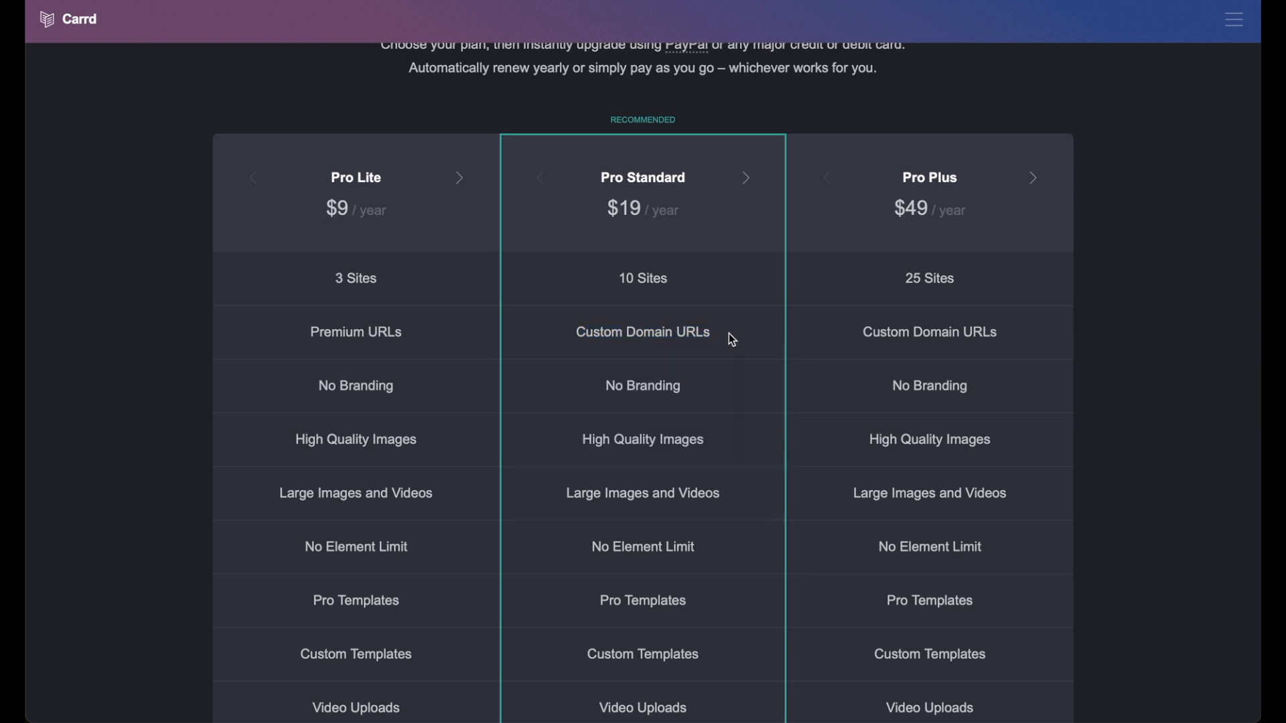
{"action": "triple_click", "coordinate": [573, 341]}
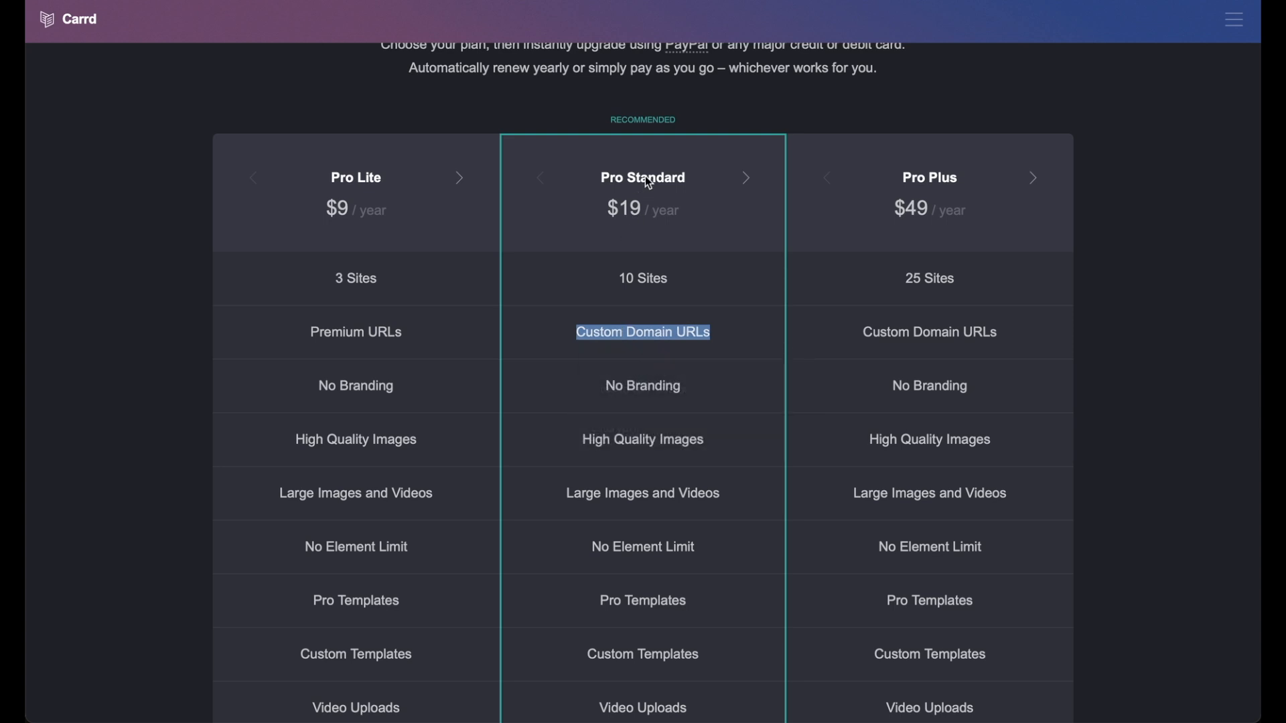
- Check the Forms entry of the Pro Standard plan and the 7-day Pro trial offer below the comparison table
{"action": "scroll", "coordinate": [681, 379], "scroll_direction": "down", "scroll_amount": 8}
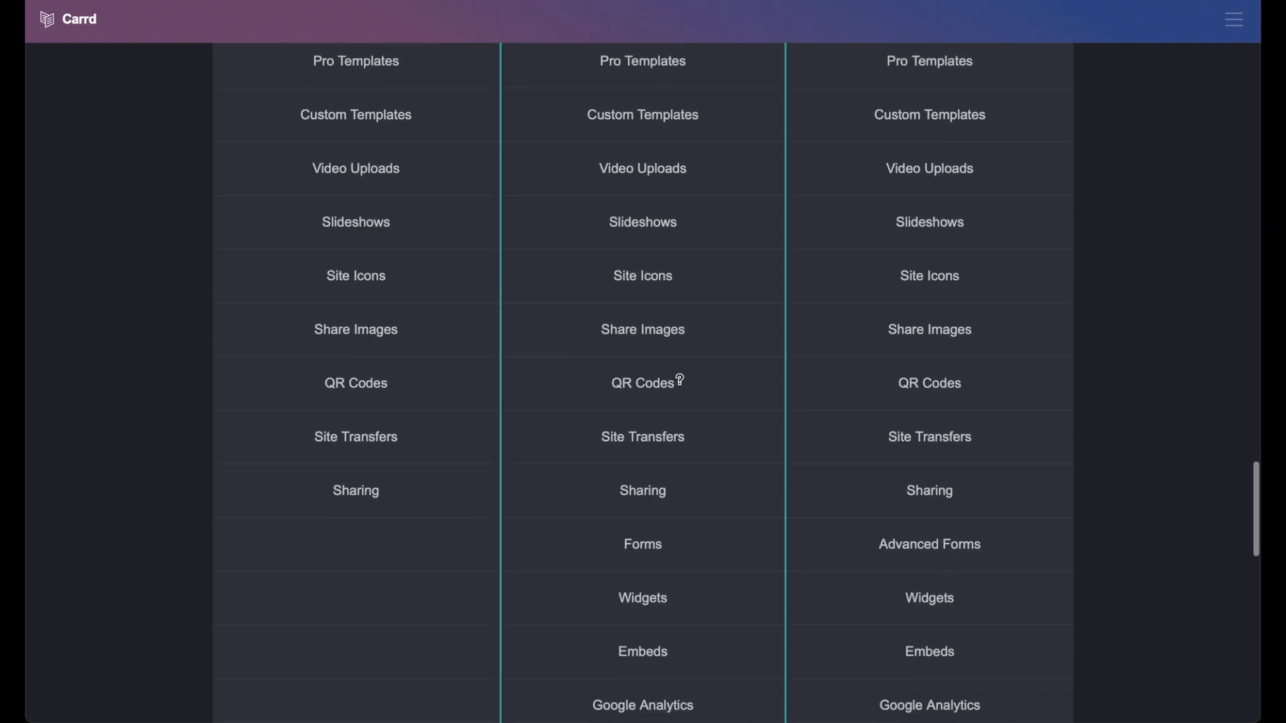
{"action": "scroll", "coordinate": [680, 429], "scroll_direction": "down", "scroll_amount": 1}
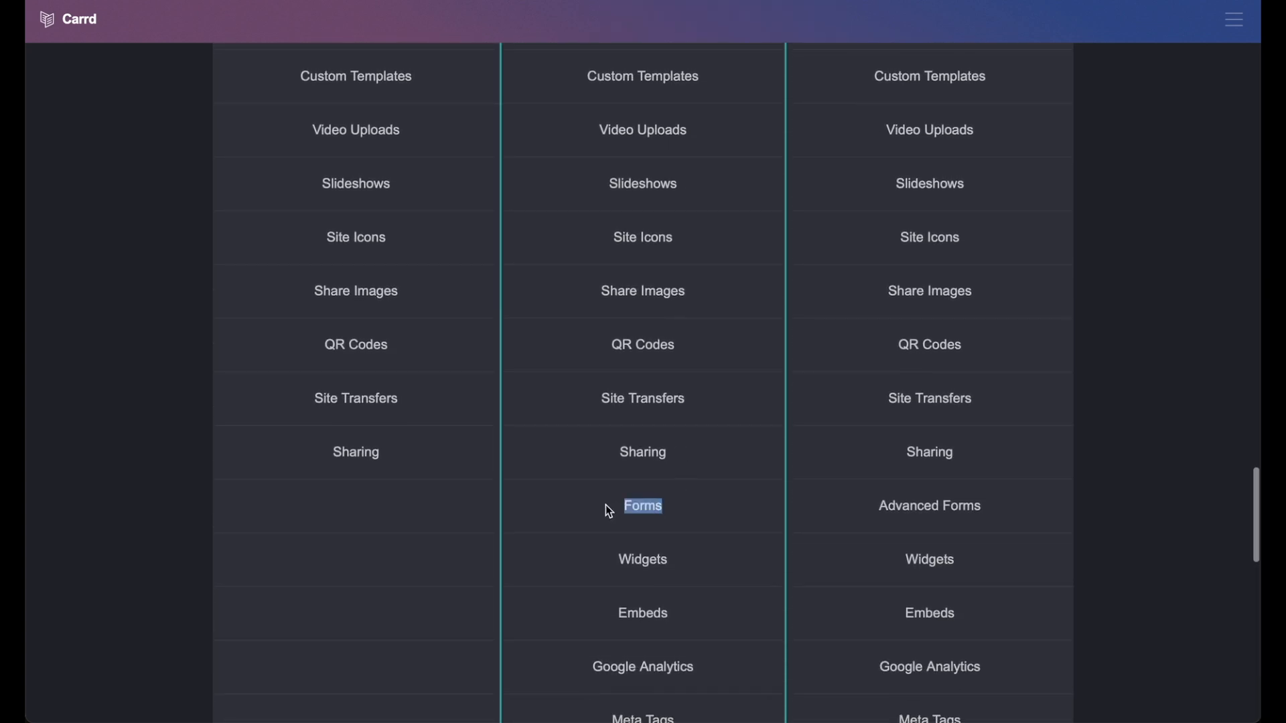
{"action": "left_click", "coordinate": [701, 513]}
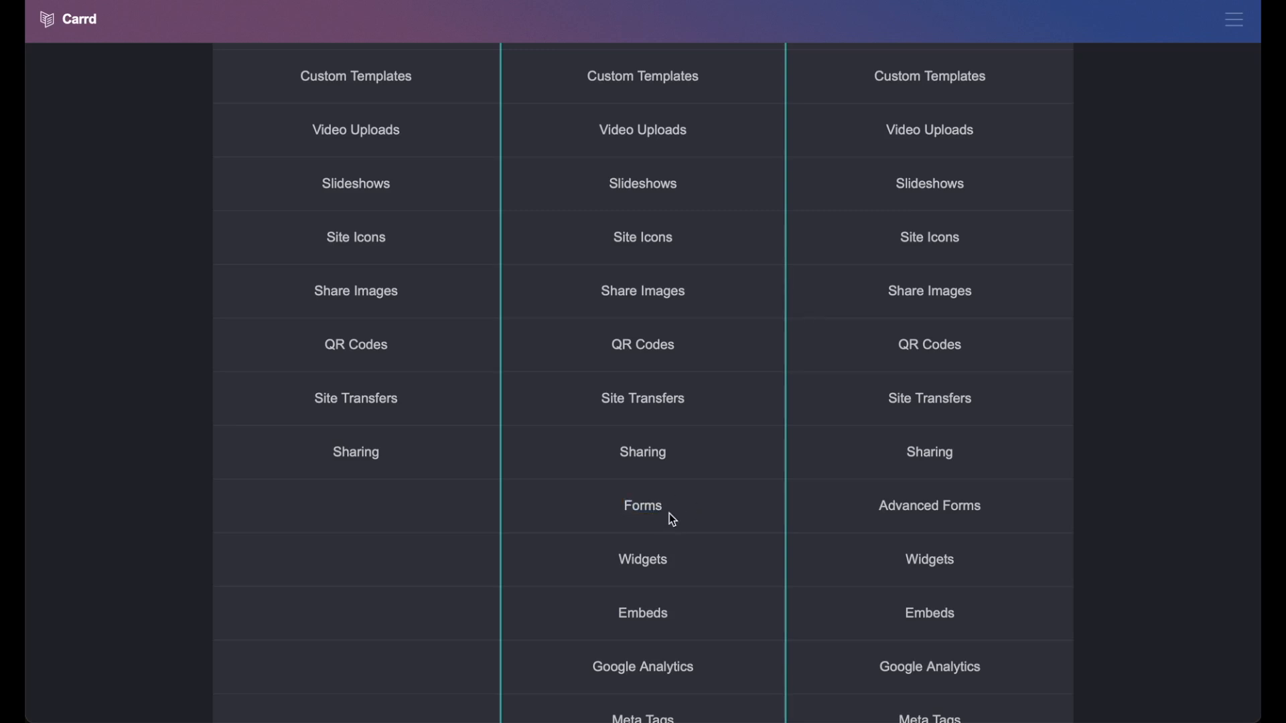
{"action": "scroll", "coordinate": [670, 514], "scroll_direction": "down", "scroll_amount": 15}
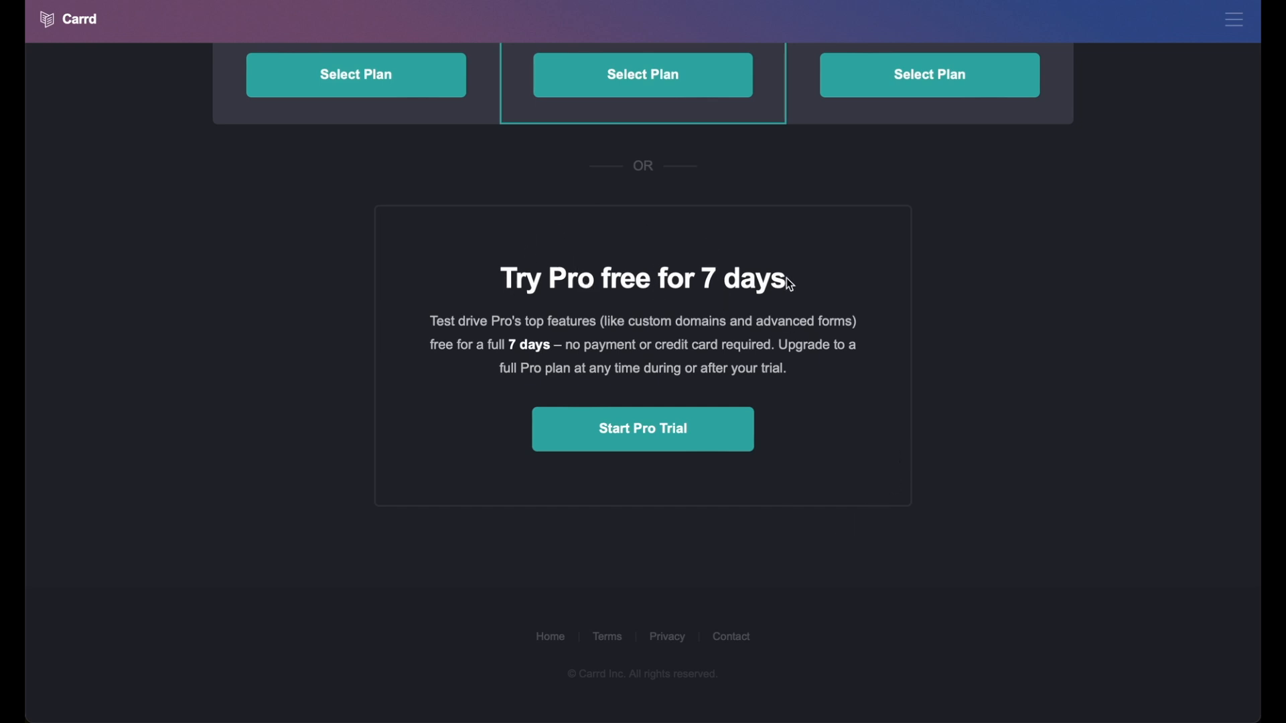
{"action": "scroll", "coordinate": [796, 301], "scroll_direction": "up", "scroll_amount": 15}
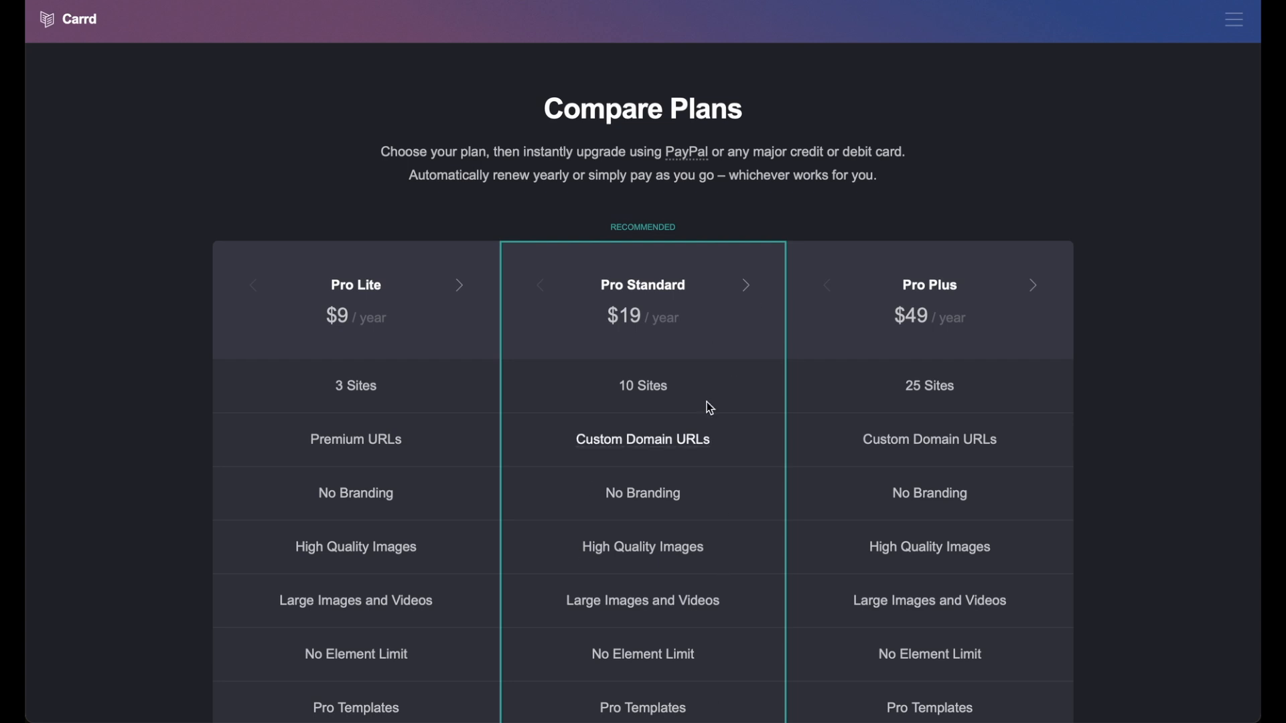
- Show the Pro Standard 25 and Pro Plus 1000 tiers in the plan comparison and check the Pro Plus site allowance
{"action": "left_click", "coordinate": [746, 285]}
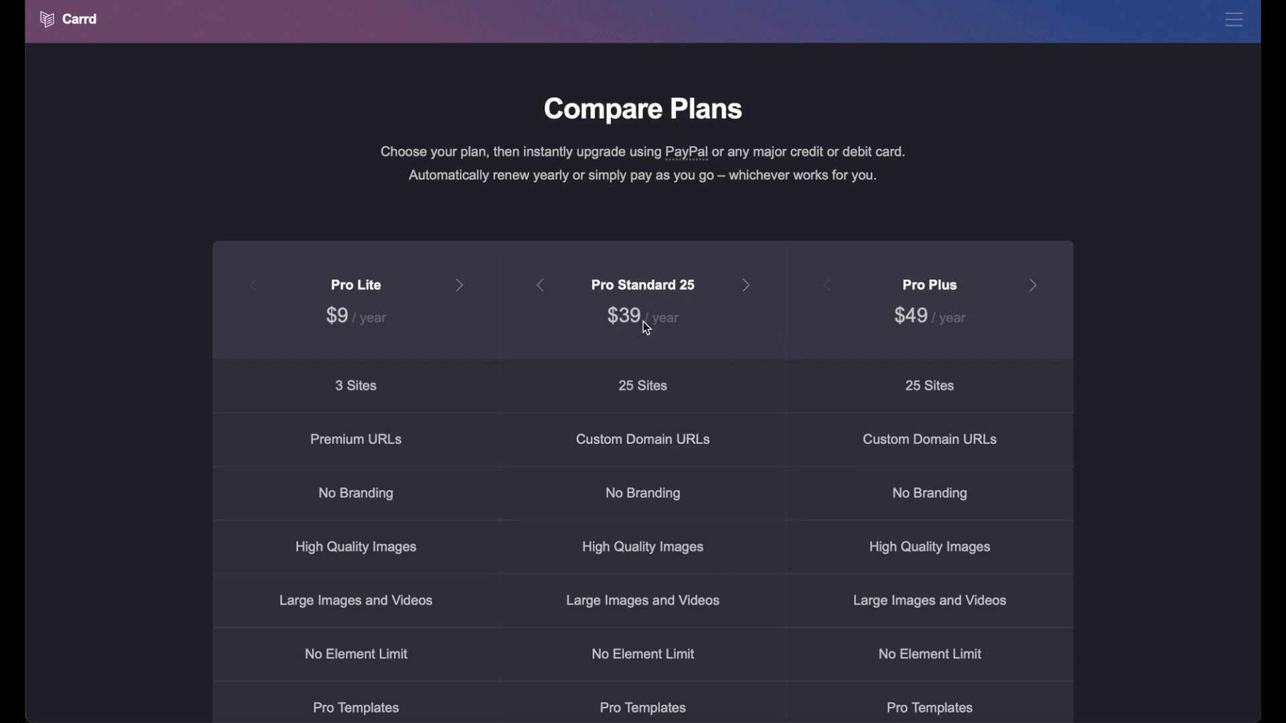
{"action": "scroll", "coordinate": [997, 342], "scroll_direction": "down", "scroll_amount": 1}
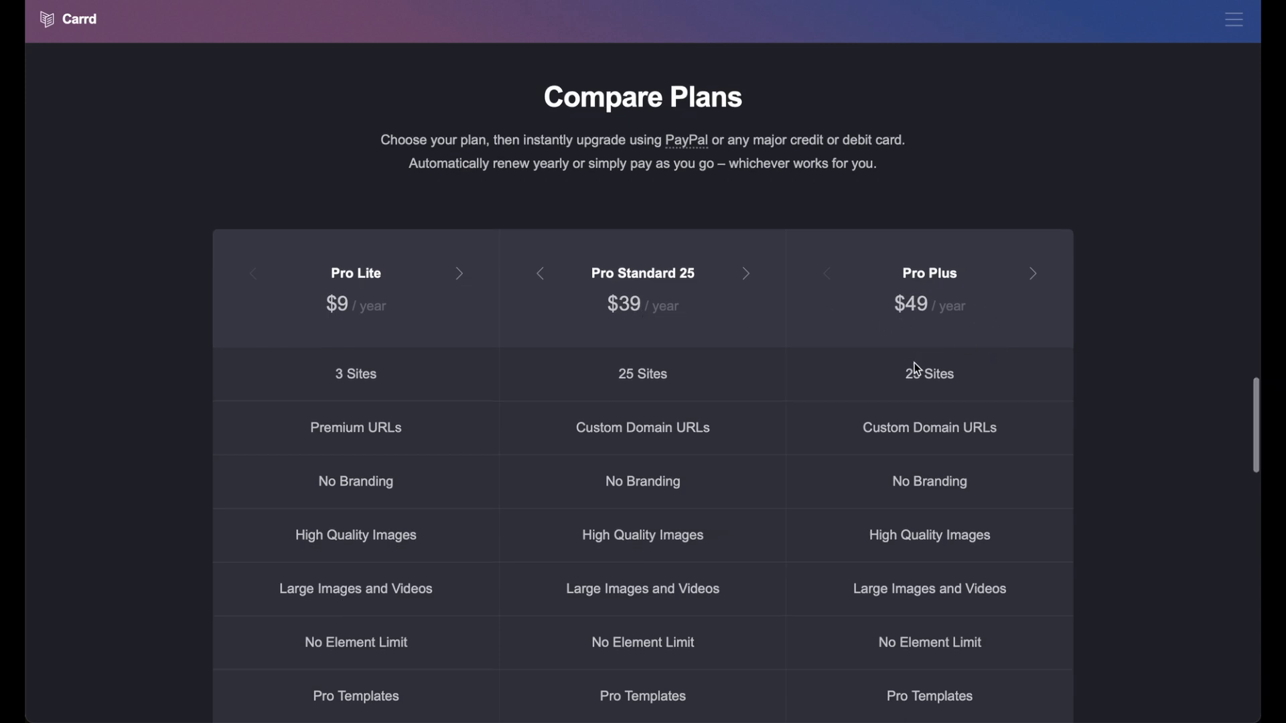
{"action": "left_click", "coordinate": [1034, 273]}
{"action": "left_click", "coordinate": [1033, 274]}
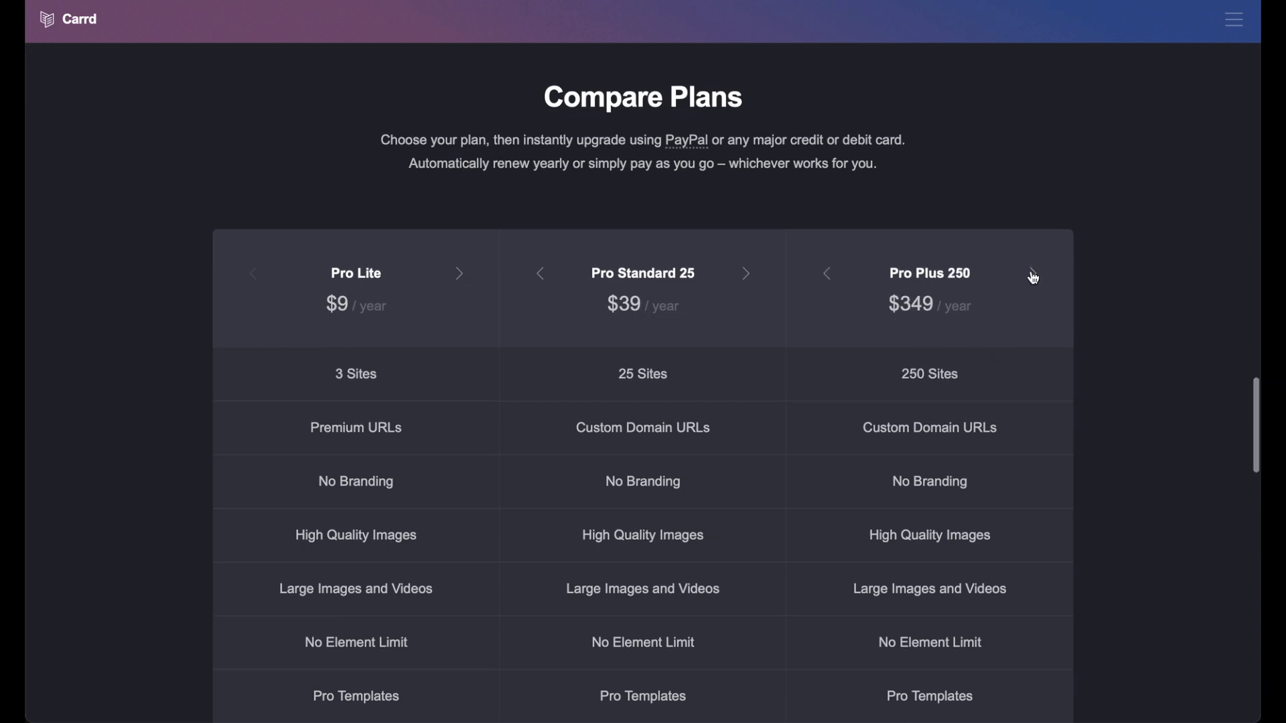
{"action": "left_click", "coordinate": [1033, 273]}
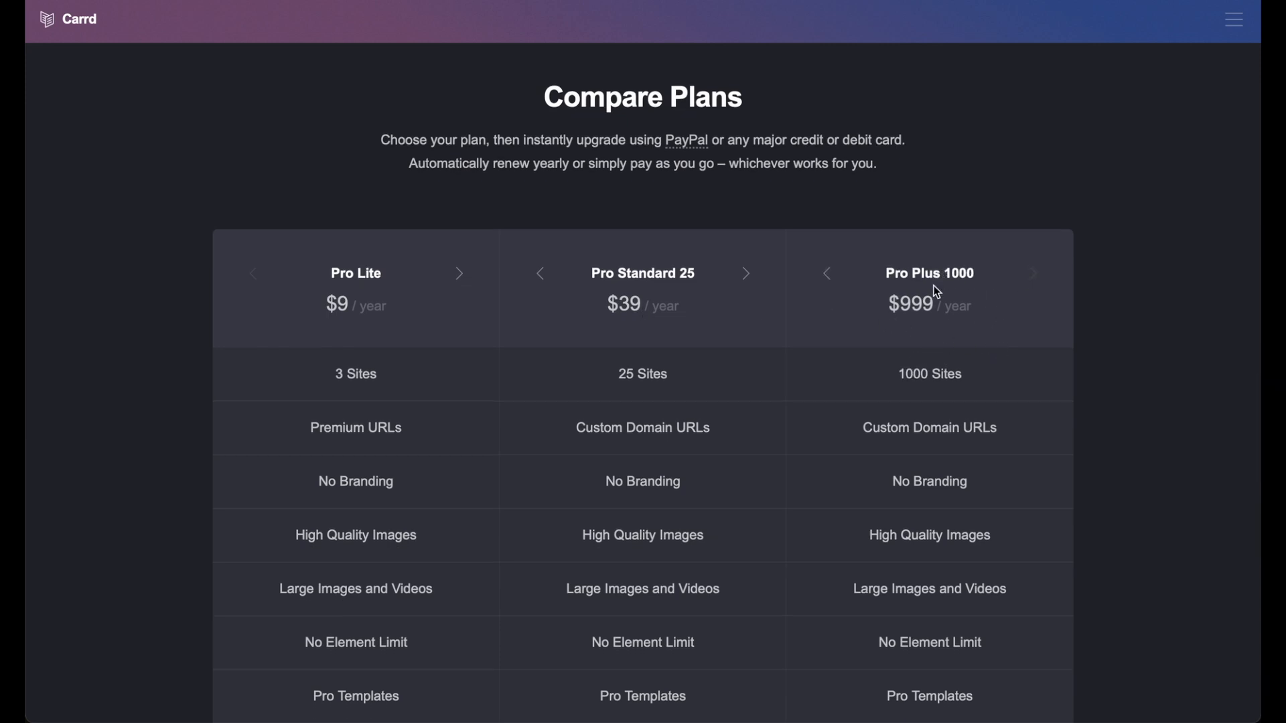
{"action": "scroll", "coordinate": [1009, 513], "scroll_direction": "down", "scroll_amount": 1}
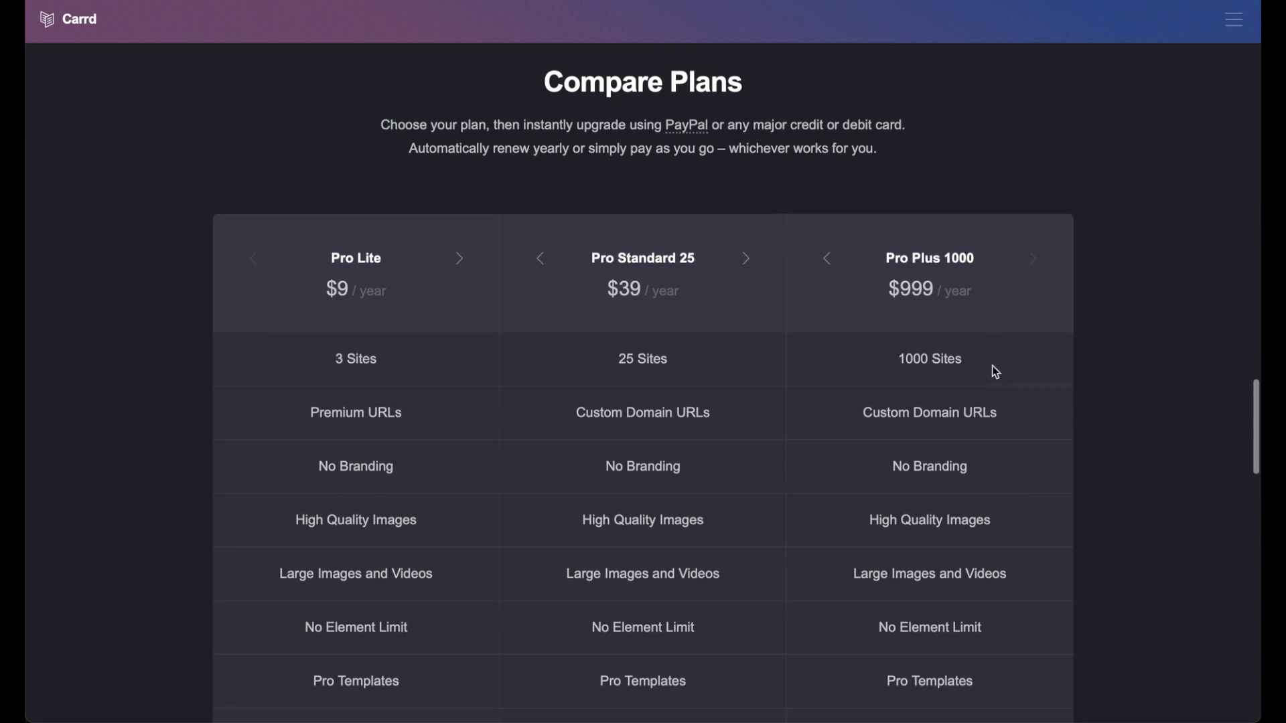
{"action": "left_click_drag", "start_coordinate": [943, 365], "coordinate": [891, 358]}
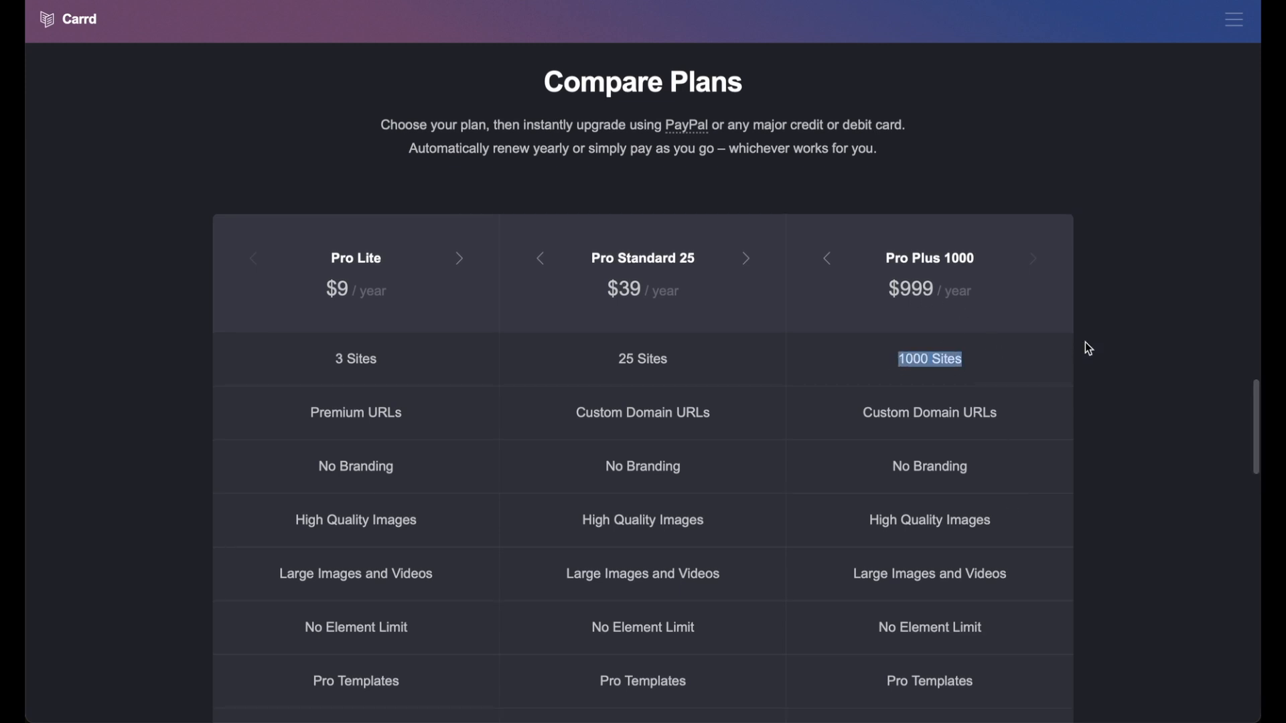
{"action": "left_click", "coordinate": [960, 359]}
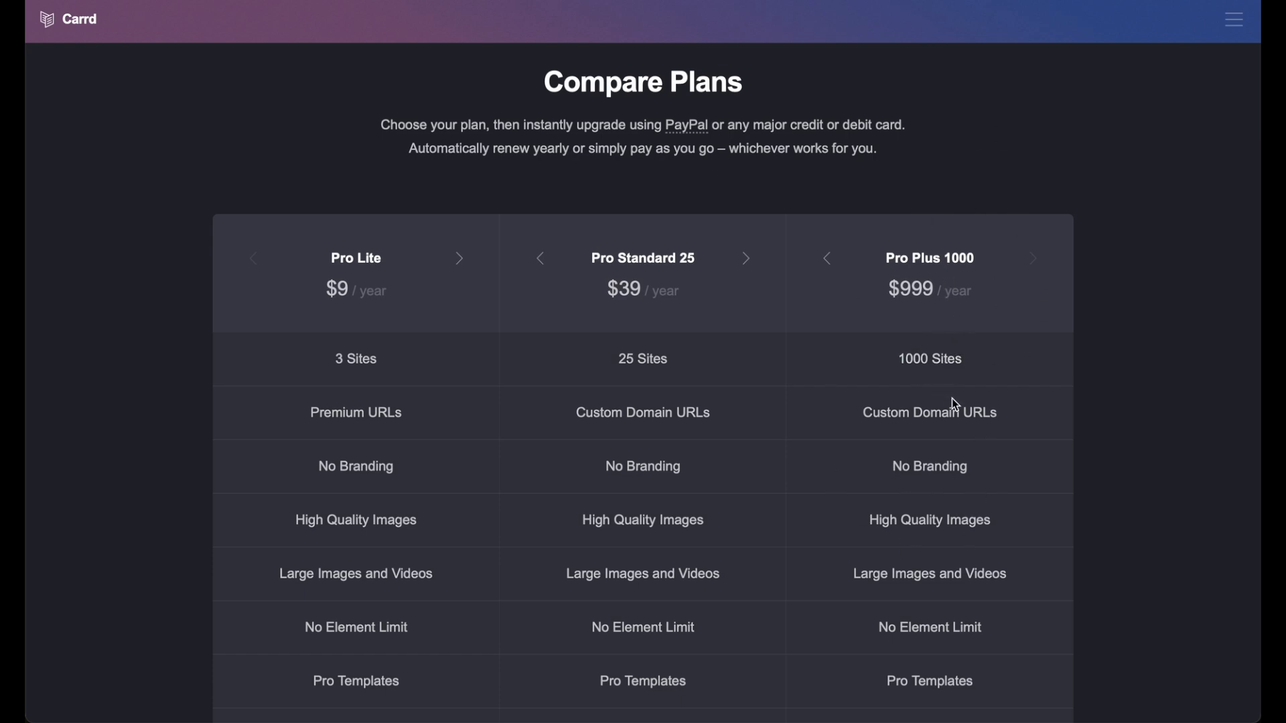
- Examine the features exclusive to Pro Plus 1000 in the plan comparison, highlighting Advanced Settings and Redirects
{"action": "scroll", "coordinate": [954, 403], "scroll_direction": "down", "scroll_amount": 2}
{"action": "scroll", "coordinate": [1026, 520], "scroll_direction": "down", "scroll_amount": 2}
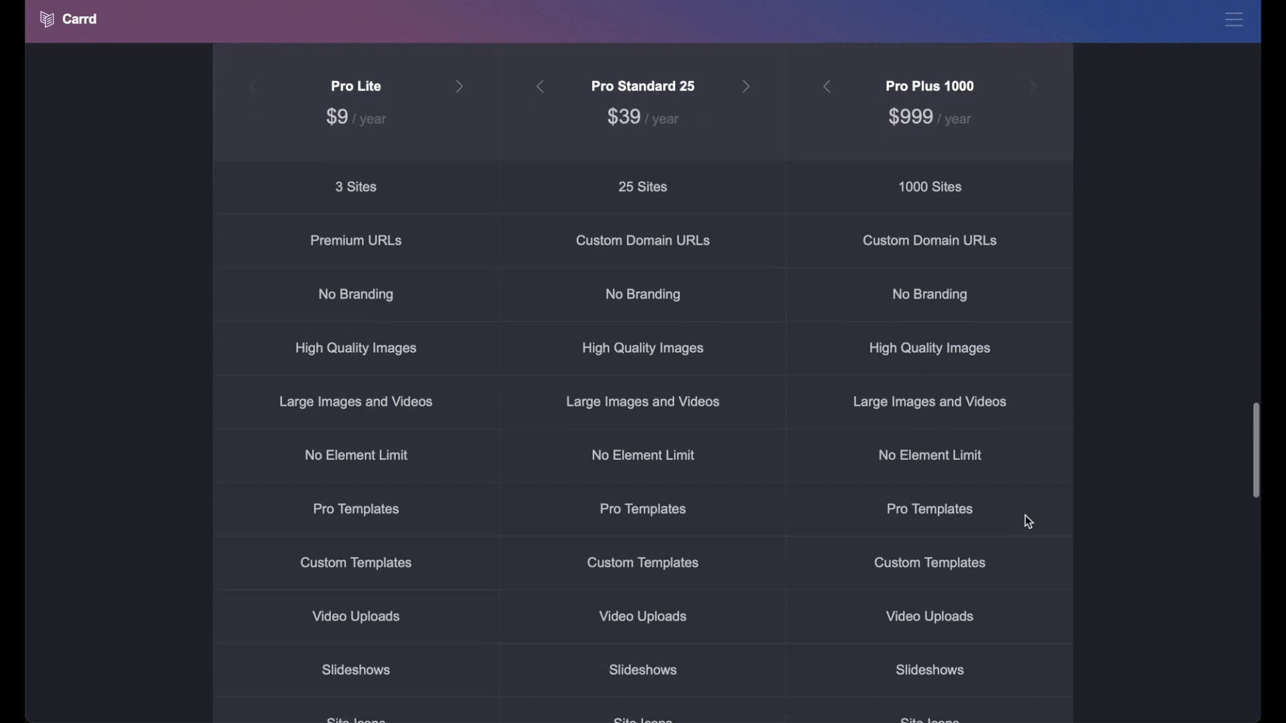
{"action": "scroll", "coordinate": [1025, 520], "scroll_direction": "down", "scroll_amount": 10}
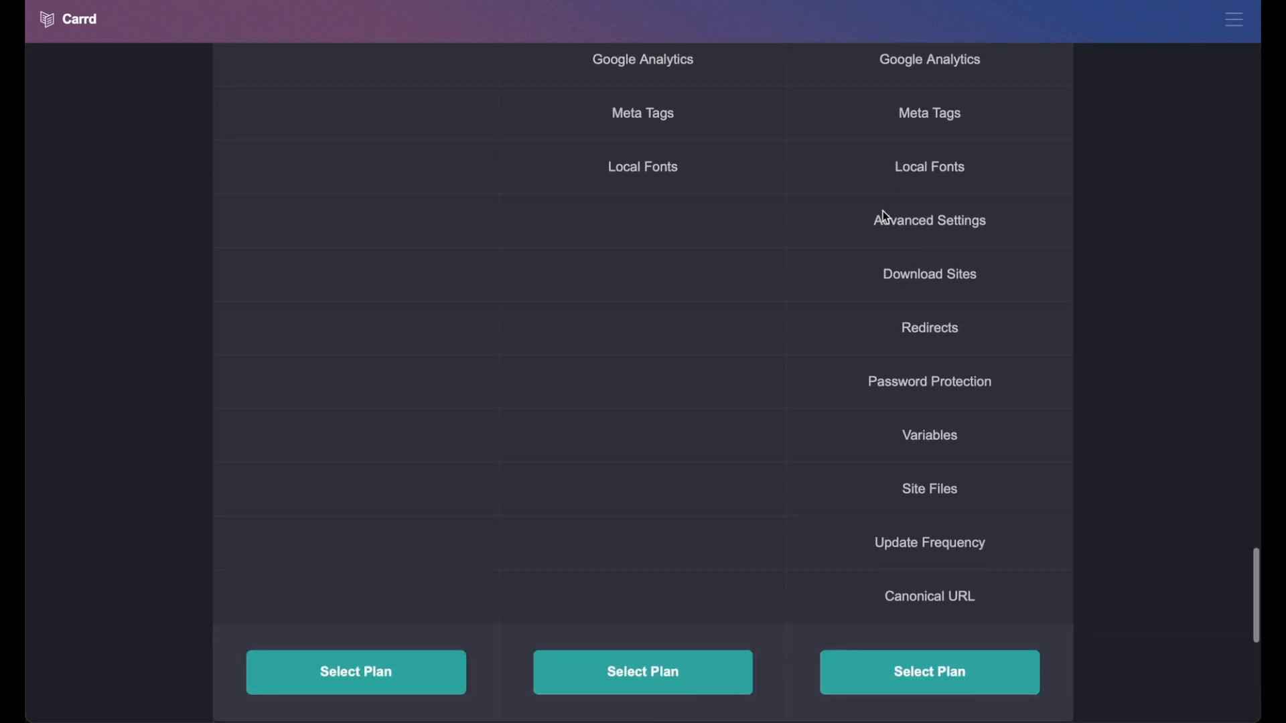
{"action": "left_click_drag", "start_coordinate": [862, 227], "coordinate": [1020, 231]}
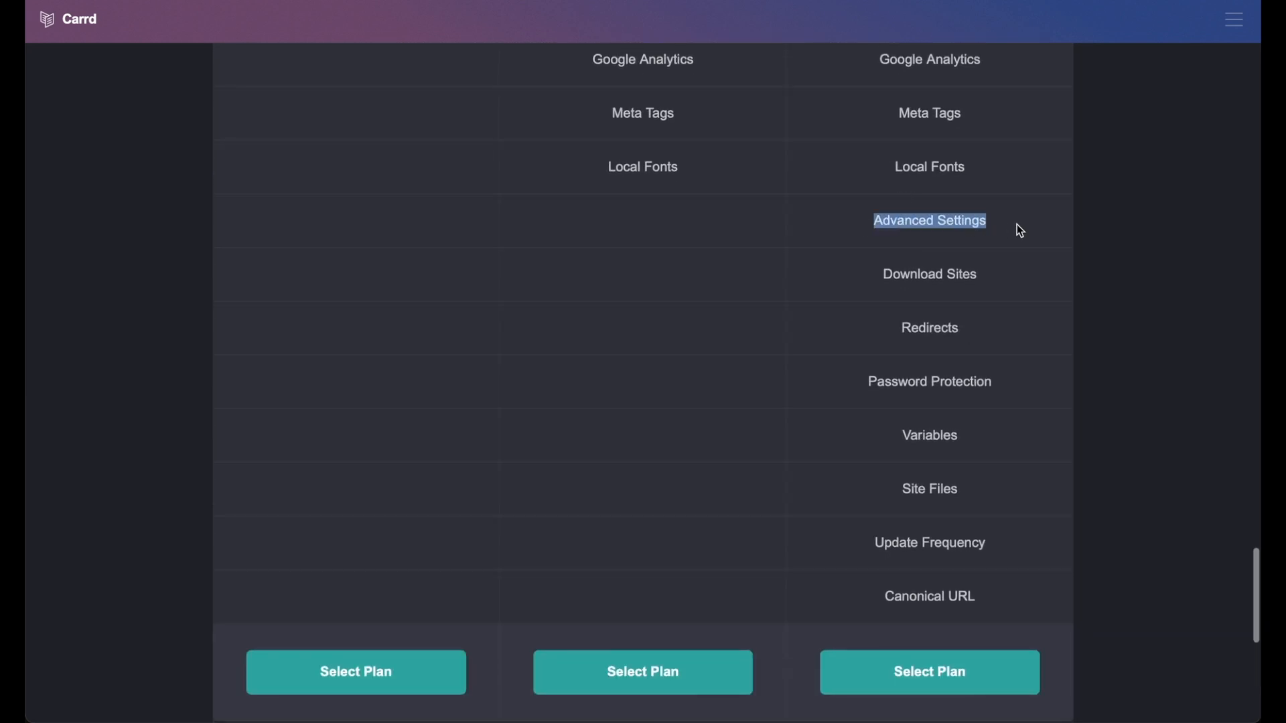
{"action": "left_click", "coordinate": [1017, 227]}
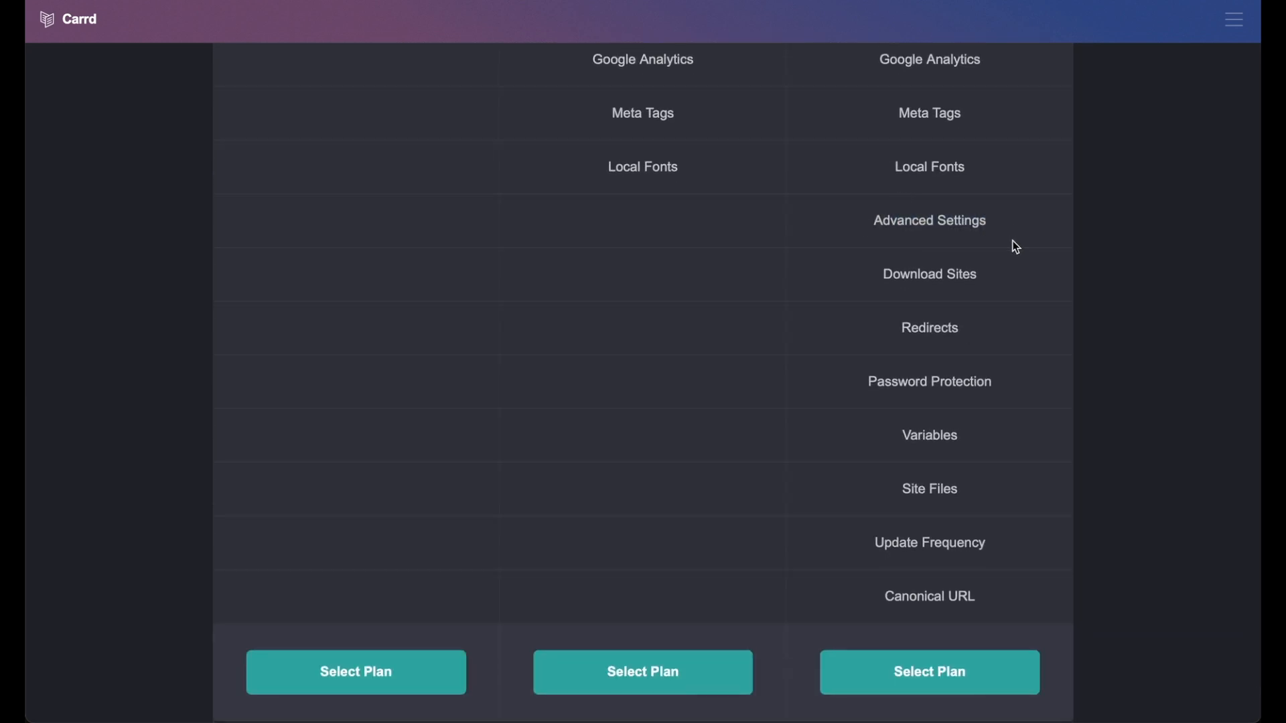
{"action": "double_click", "coordinate": [959, 330]}
{"action": "left_click", "coordinate": [1019, 422]}
- Switch the middle plan in the comparison back to the 10-site Pro Standard tier and check its features
{"action": "scroll", "coordinate": [937, 382], "scroll_direction": "up", "scroll_amount": 6}
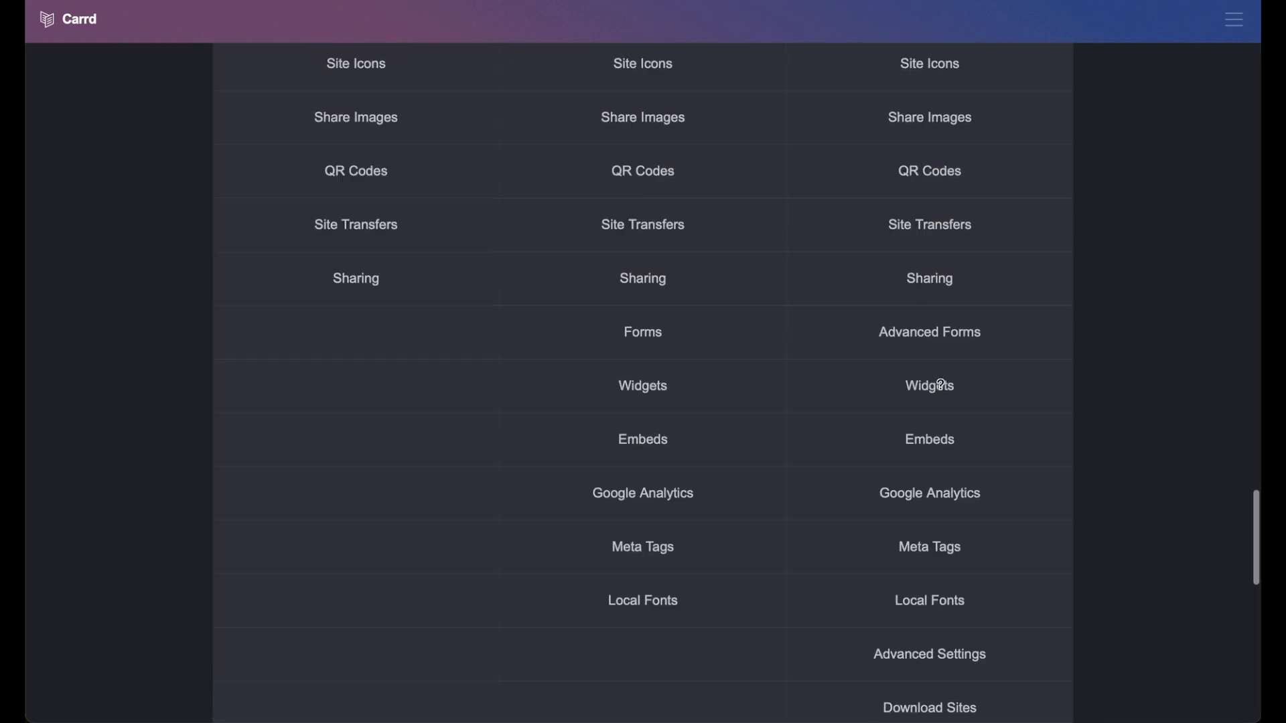
{"action": "scroll", "coordinate": [941, 385], "scroll_direction": "up", "scroll_amount": 5}
{"action": "left_click", "coordinate": [542, 346]}
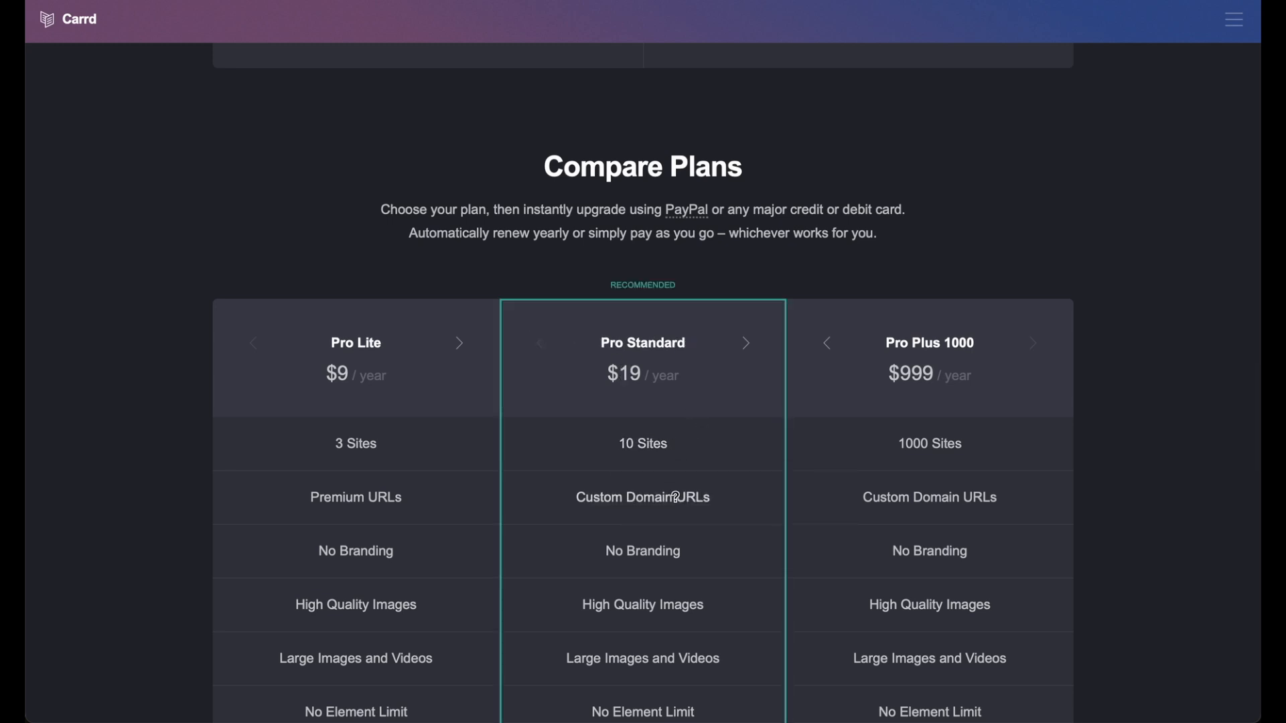
{"action": "scroll", "coordinate": [675, 497], "scroll_direction": "down", "scroll_amount": 2}
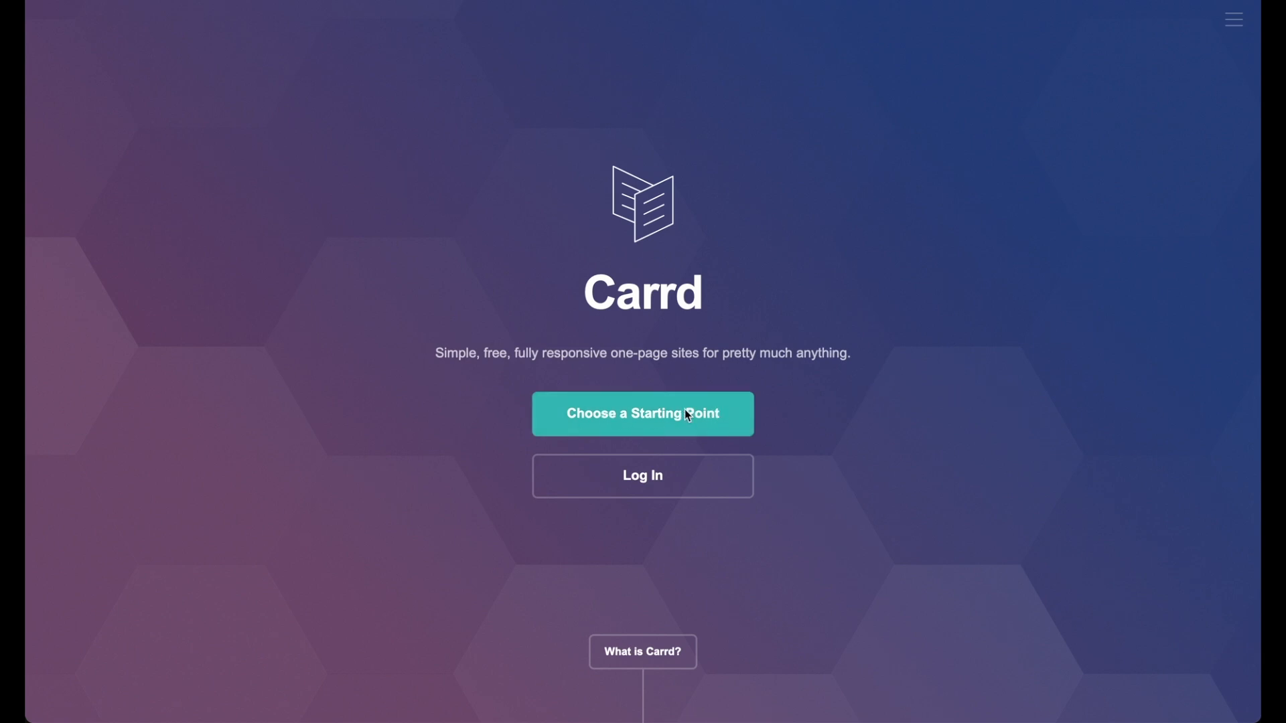
- Open the starting point chooser from the Carrd home page and look through all templates
{"action": "left_click", "coordinate": [686, 413]}
{"action": "scroll", "coordinate": [962, 279], "scroll_direction": "down", "scroll_amount": 1}
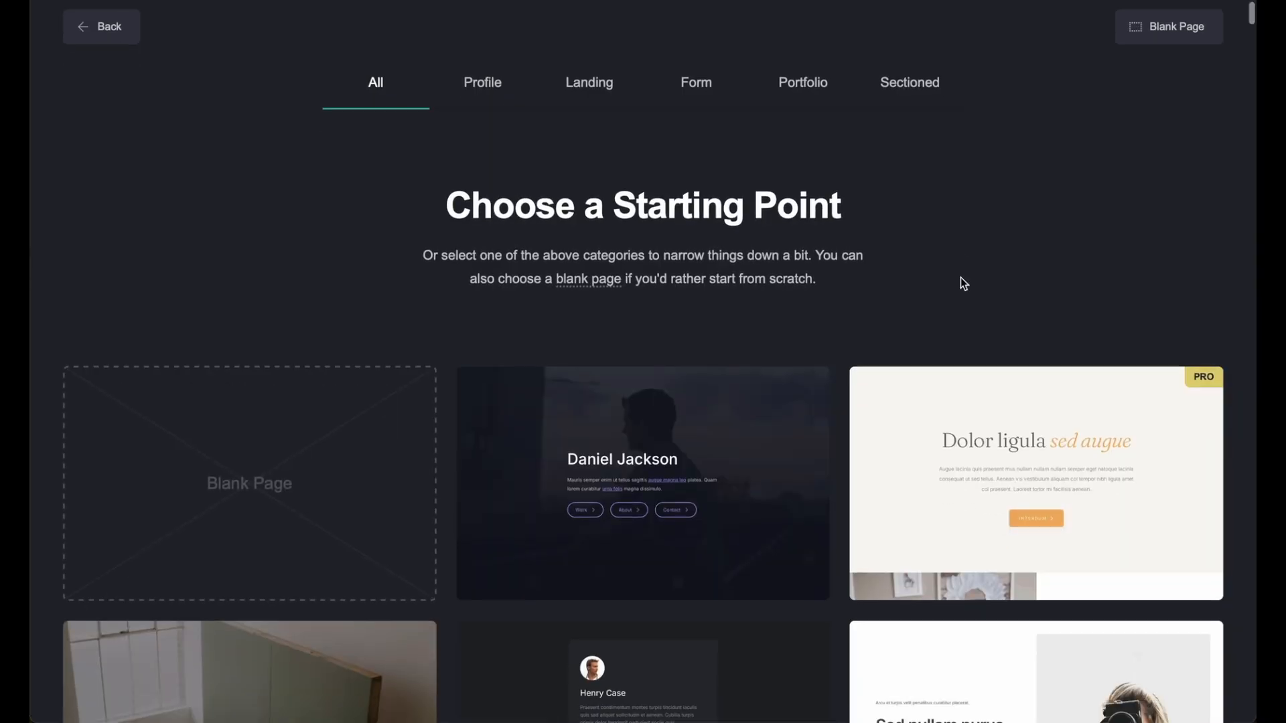
{"action": "scroll", "coordinate": [963, 284], "scroll_direction": "up", "scroll_amount": 1}
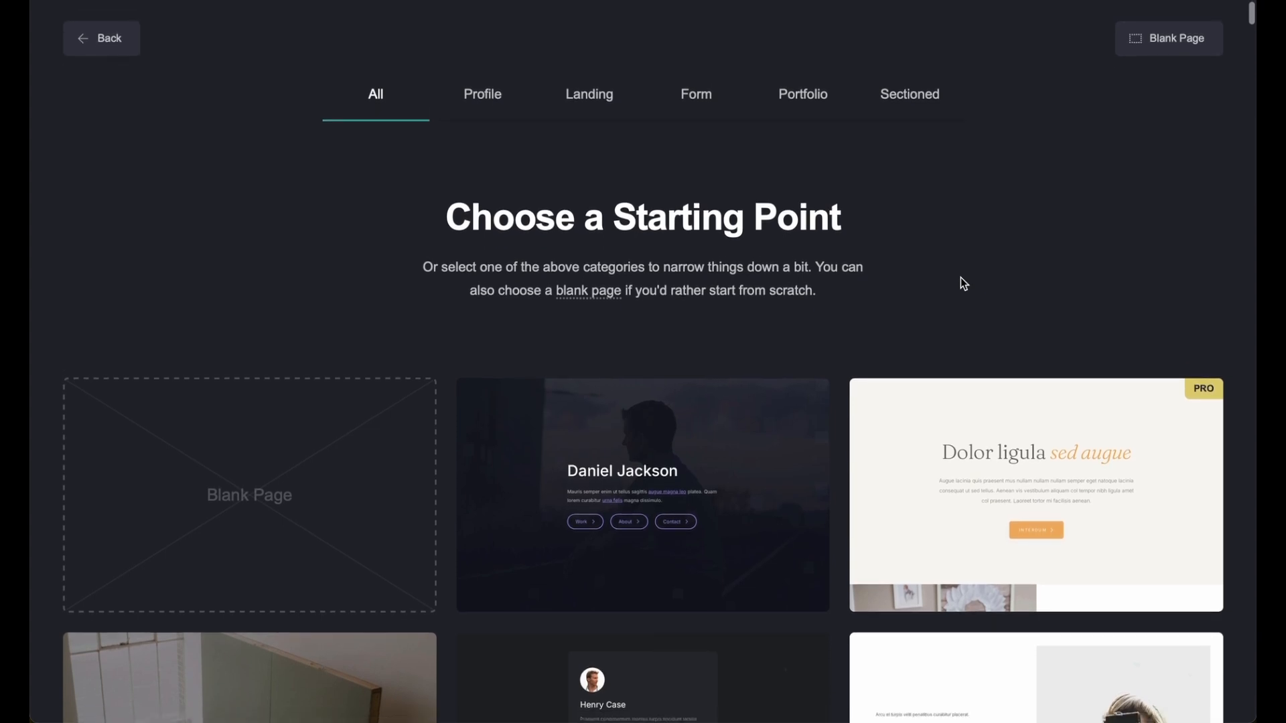
{"action": "scroll", "coordinate": [960, 277], "scroll_direction": "down", "scroll_amount": 1}
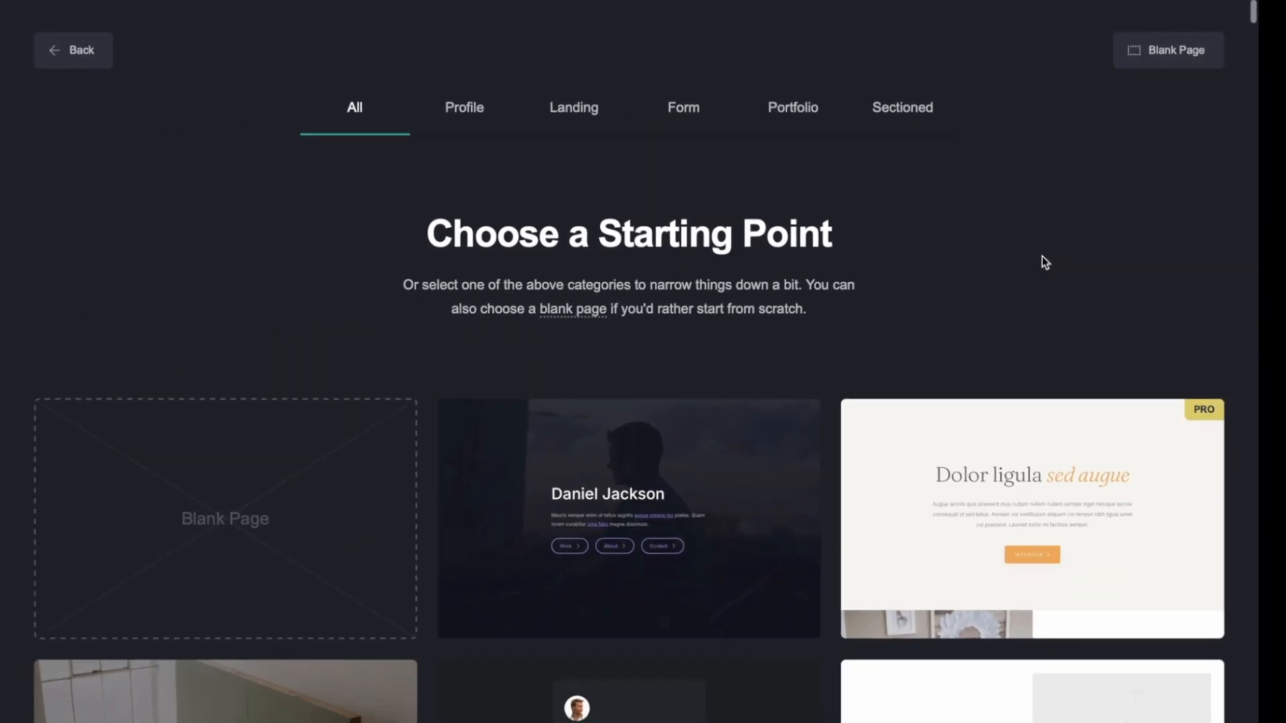
{"action": "scroll", "coordinate": [1046, 255], "scroll_direction": "down", "scroll_amount": 5}
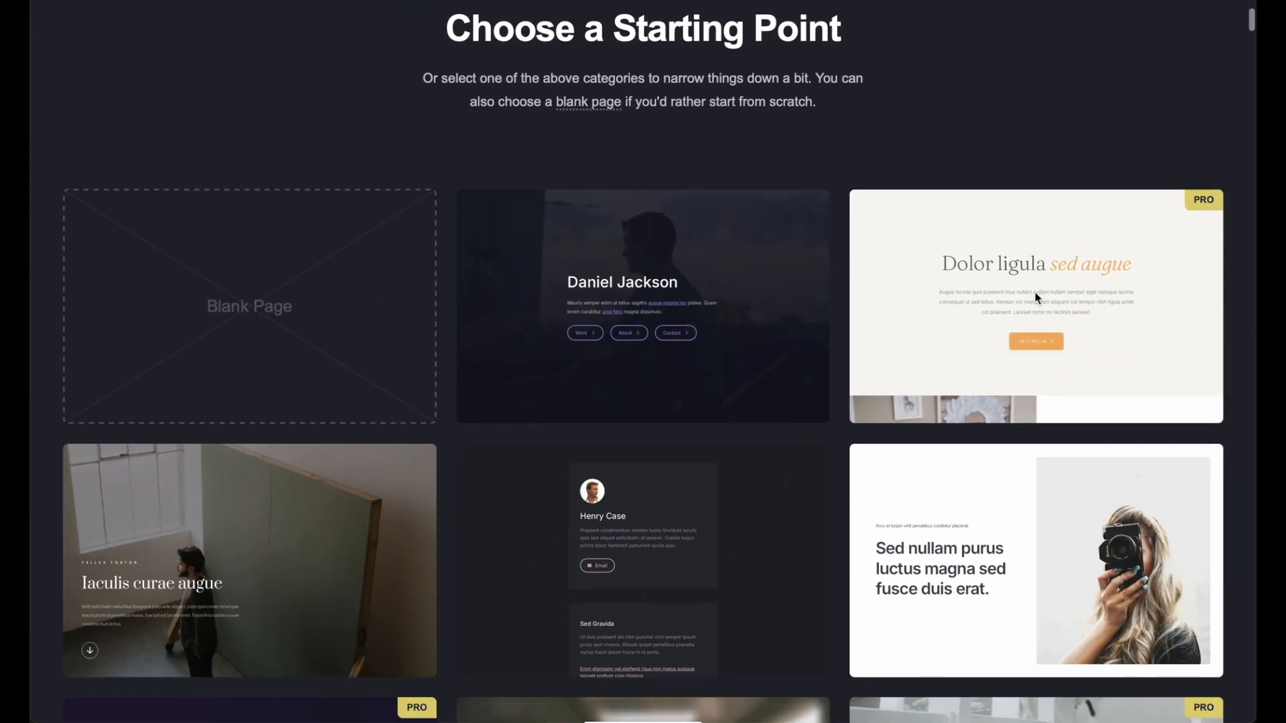
{"action": "scroll", "coordinate": [1035, 292], "scroll_direction": "down", "scroll_amount": 4}
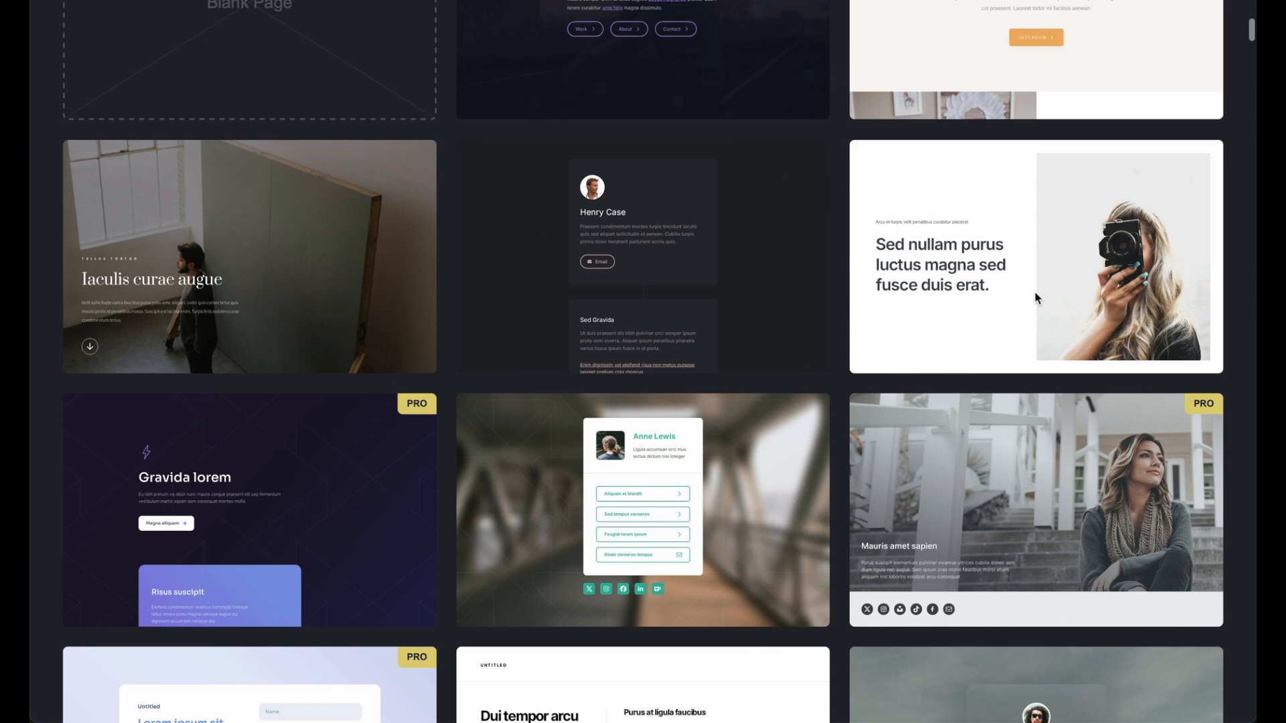
{"action": "scroll", "coordinate": [1034, 292], "scroll_direction": "down", "scroll_amount": 4}
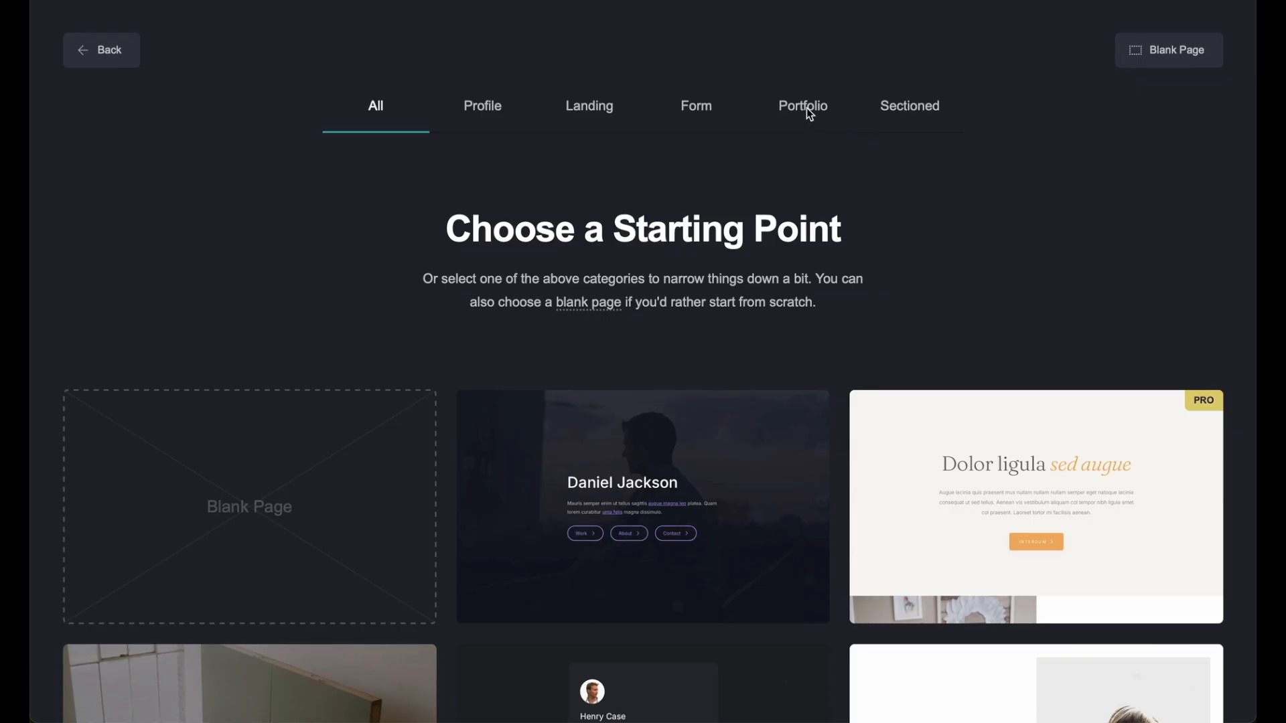
- Show the Portfolio templates and examine the designs throughout the category
{"action": "left_click", "coordinate": [807, 107]}
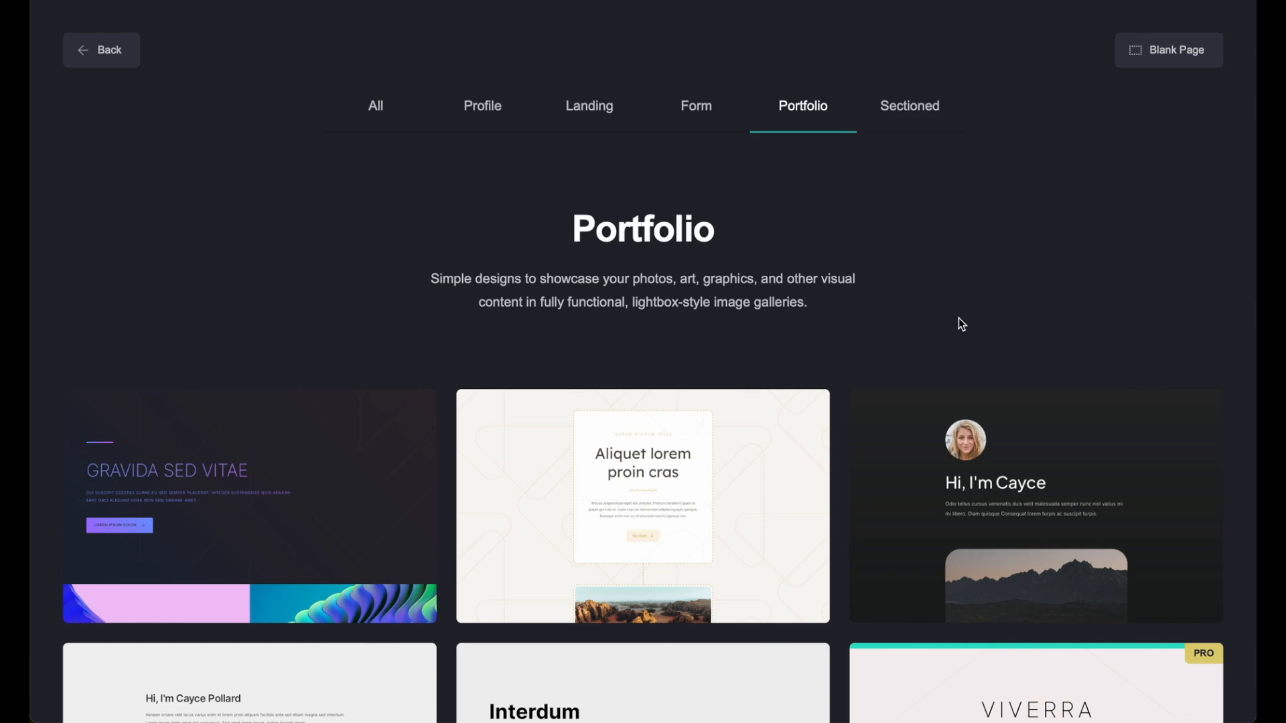
{"action": "scroll", "coordinate": [958, 321], "scroll_direction": "down", "scroll_amount": 4}
{"action": "scroll", "coordinate": [958, 321], "scroll_direction": "down", "scroll_amount": 5}
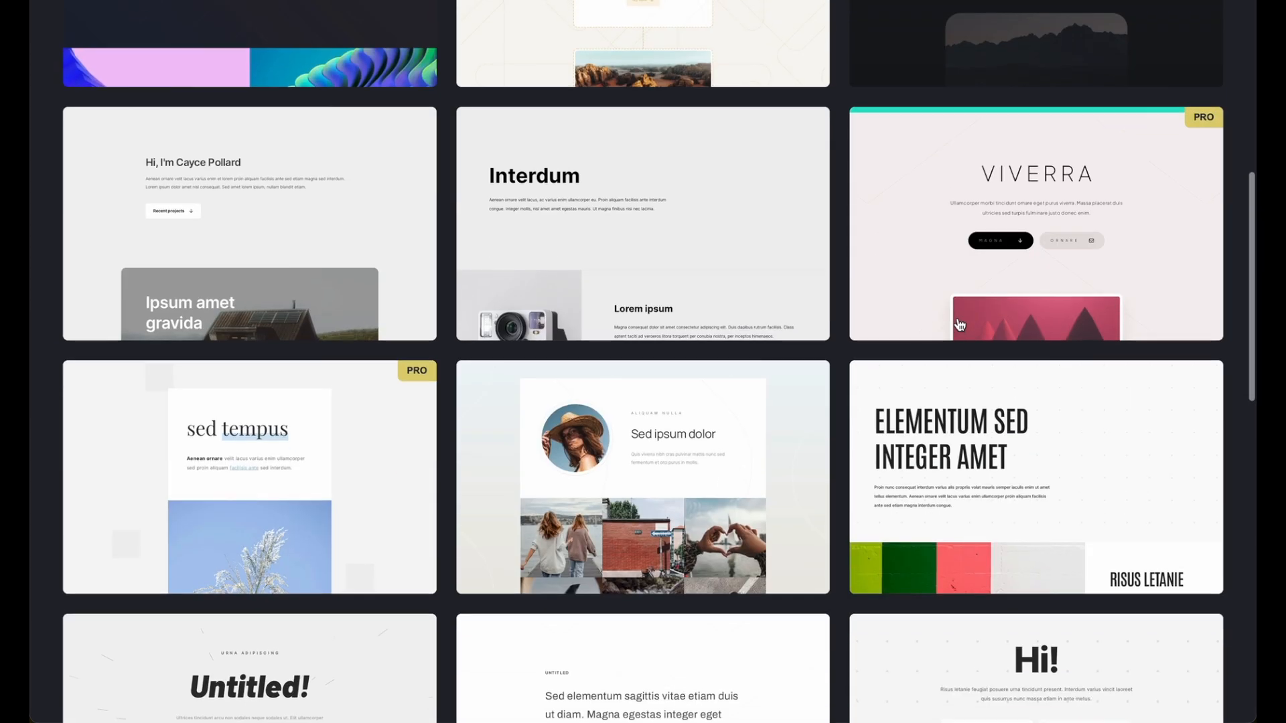
{"action": "scroll", "coordinate": [959, 325], "scroll_direction": "down", "scroll_amount": 14}
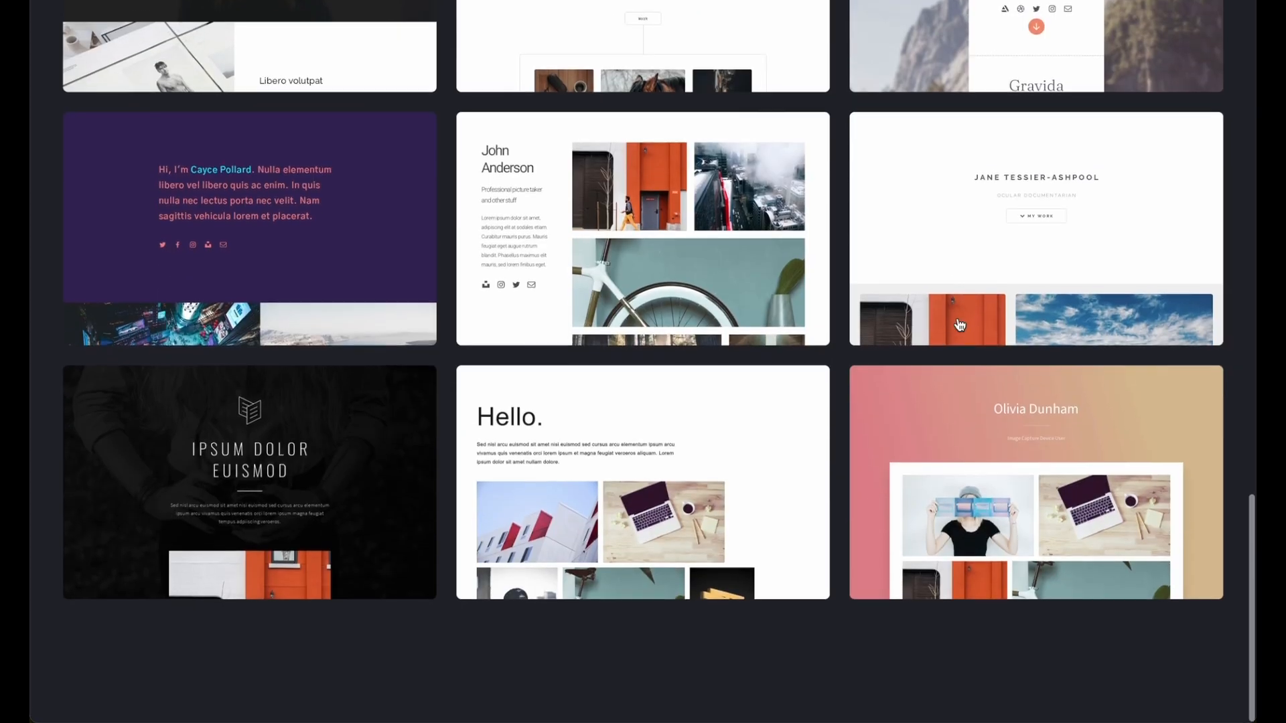
{"action": "mouse_move", "coordinate": [718, 195]}
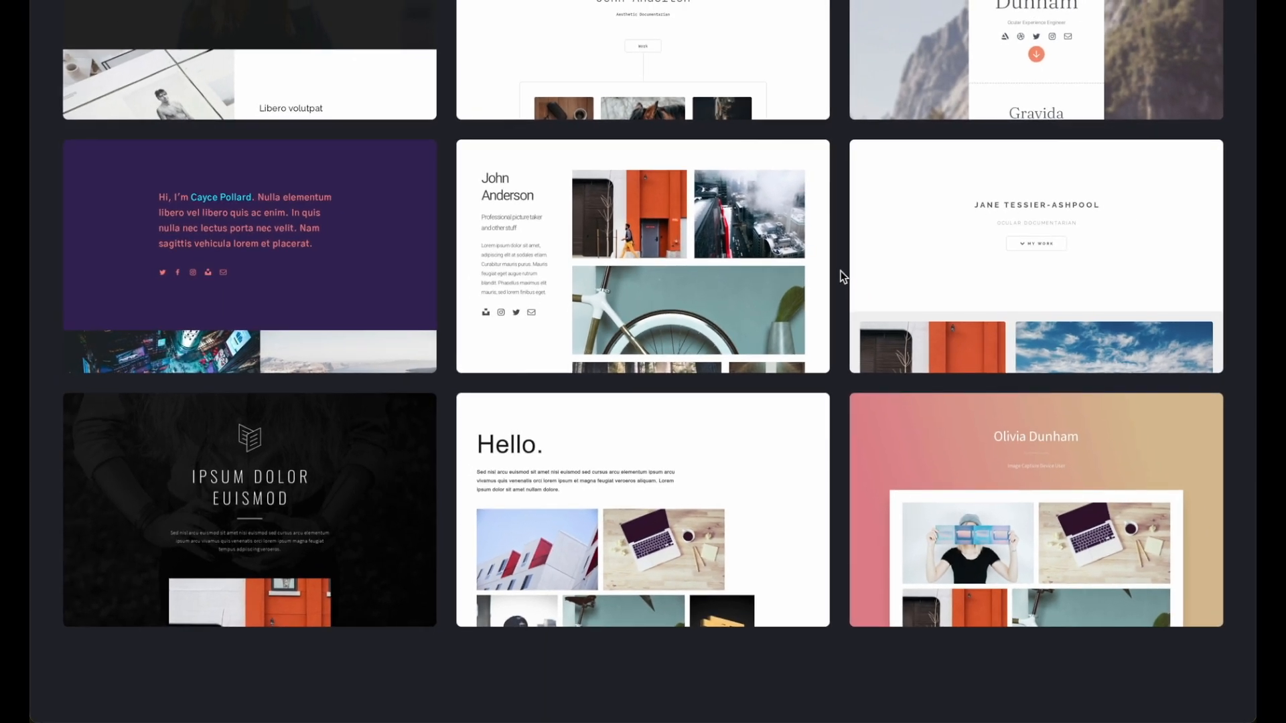
{"action": "mouse_move", "coordinate": [591, 280]}
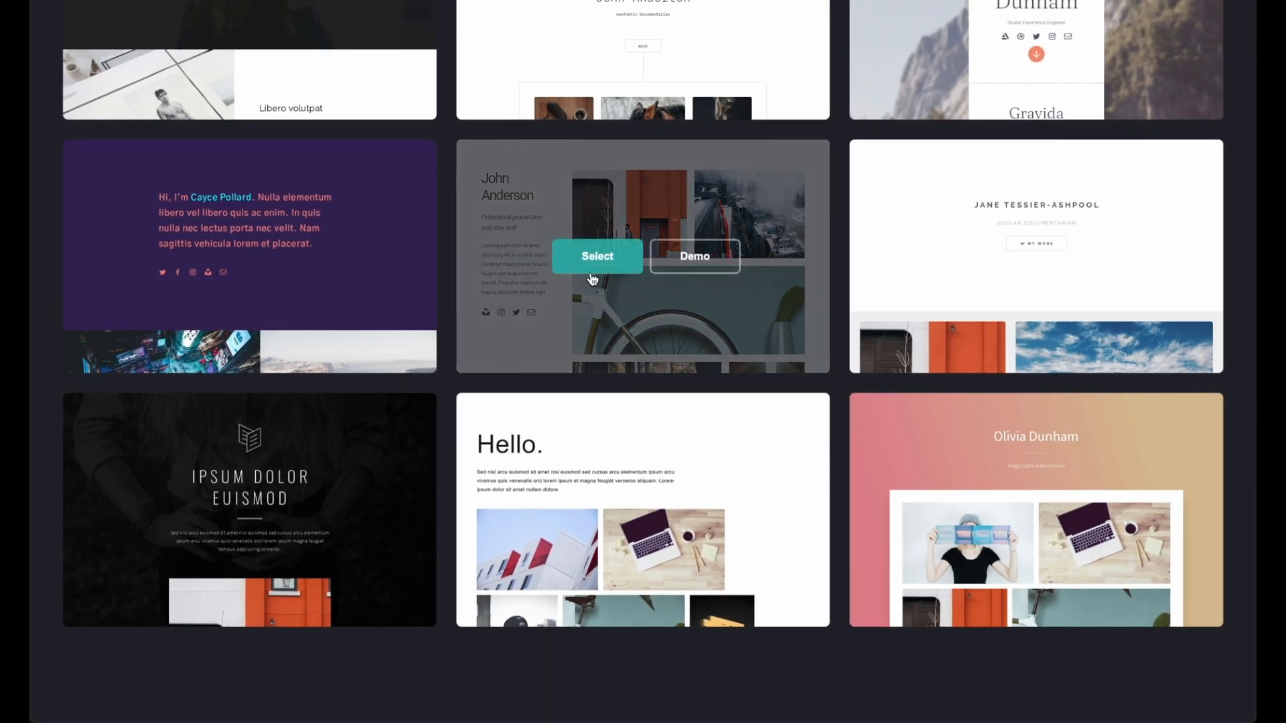
{"action": "scroll", "coordinate": [842, 278], "scroll_direction": "down", "scroll_amount": 1}
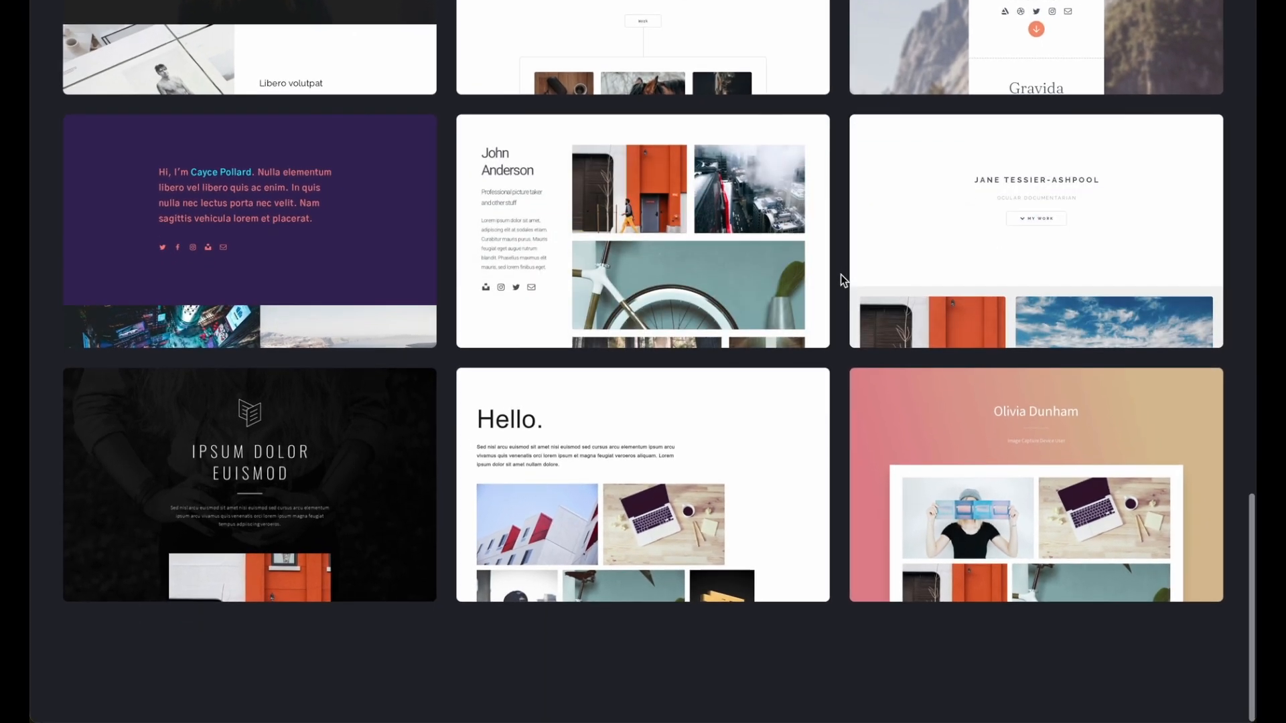
{"action": "scroll", "coordinate": [842, 278], "scroll_direction": "up", "scroll_amount": 1}
{"action": "scroll", "coordinate": [841, 274], "scroll_direction": "up", "scroll_amount": 10}
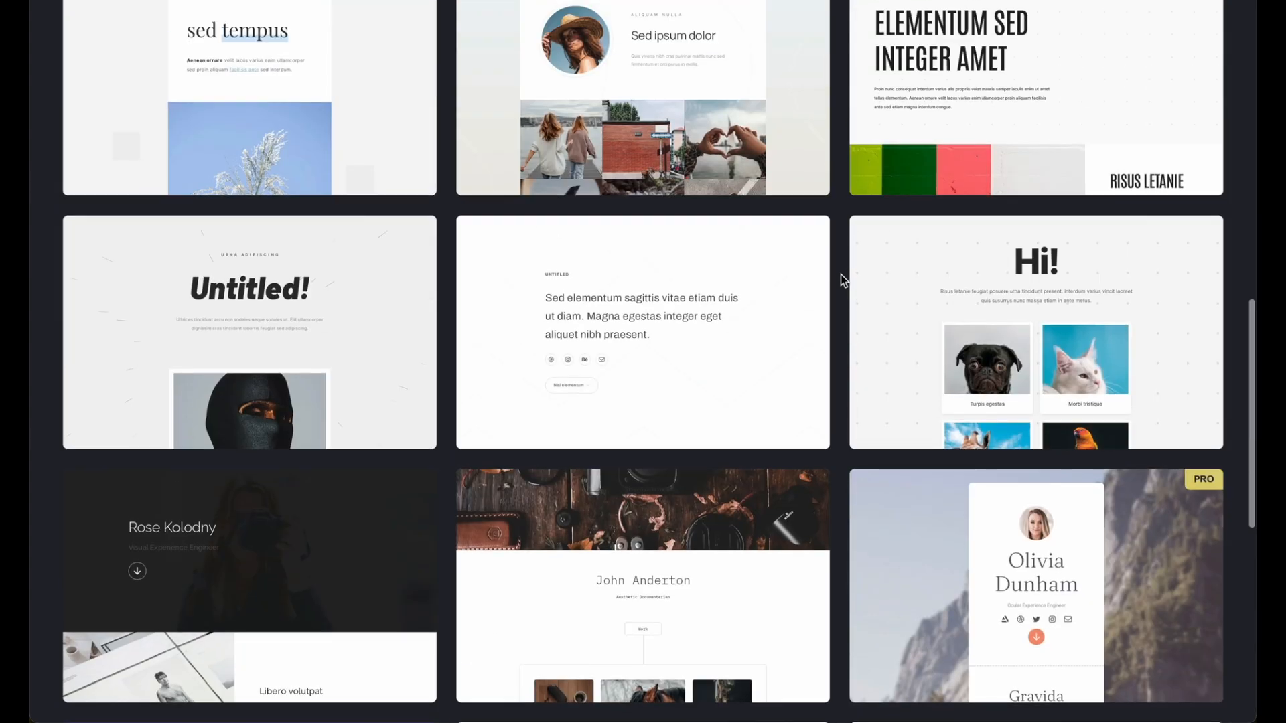
{"action": "scroll", "coordinate": [841, 275], "scroll_direction": "up", "scroll_amount": 8}
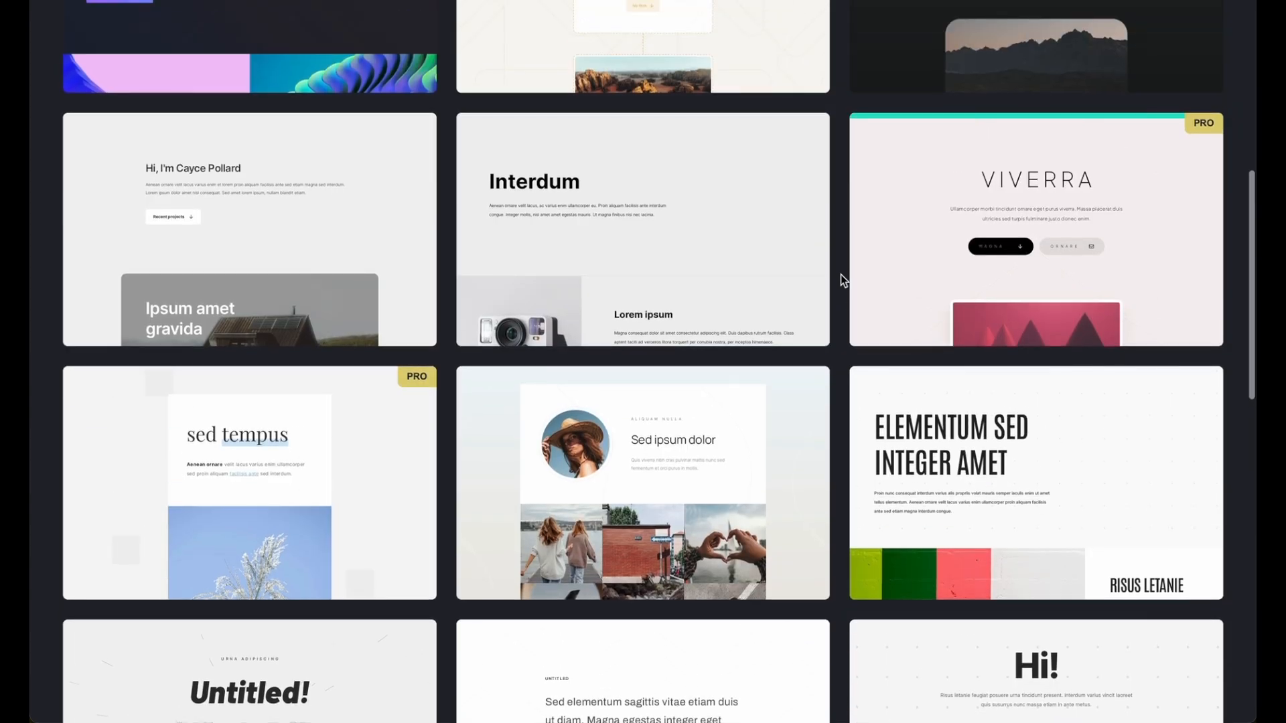
{"action": "scroll", "coordinate": [841, 274], "scroll_direction": "up", "scroll_amount": 2}
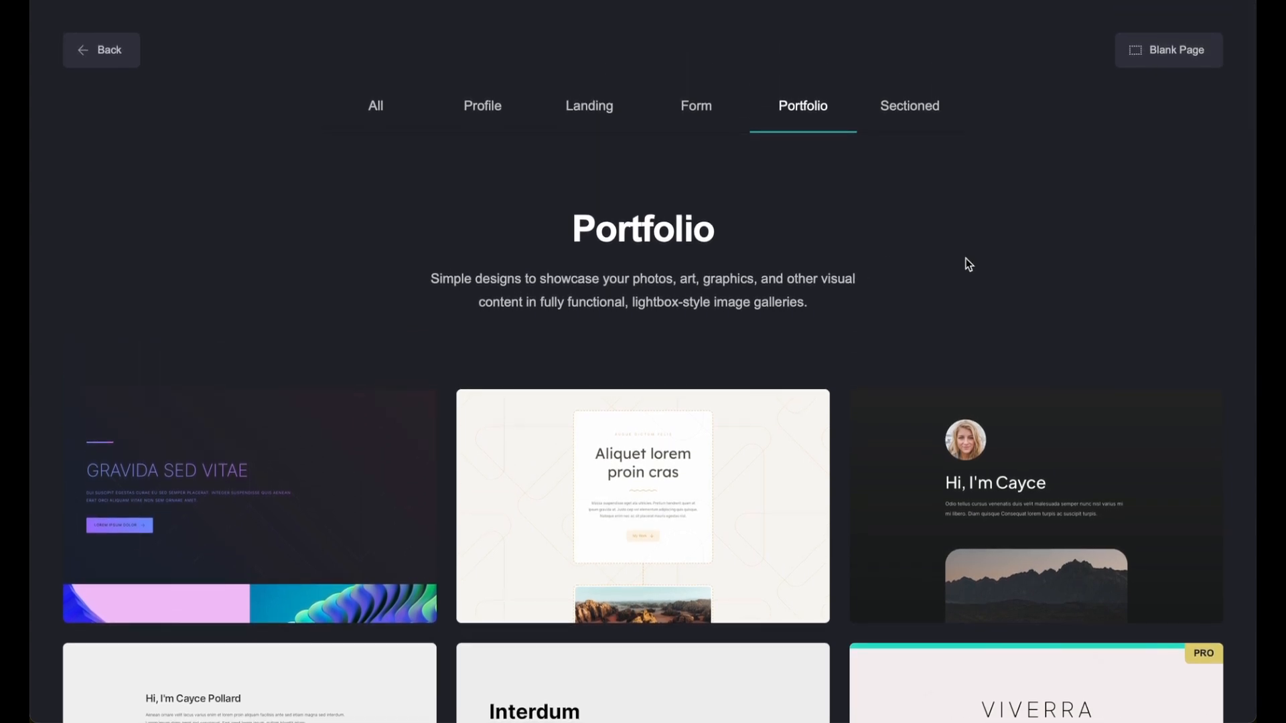
{"action": "scroll", "coordinate": [969, 263], "scroll_direction": "down", "scroll_amount": 1}
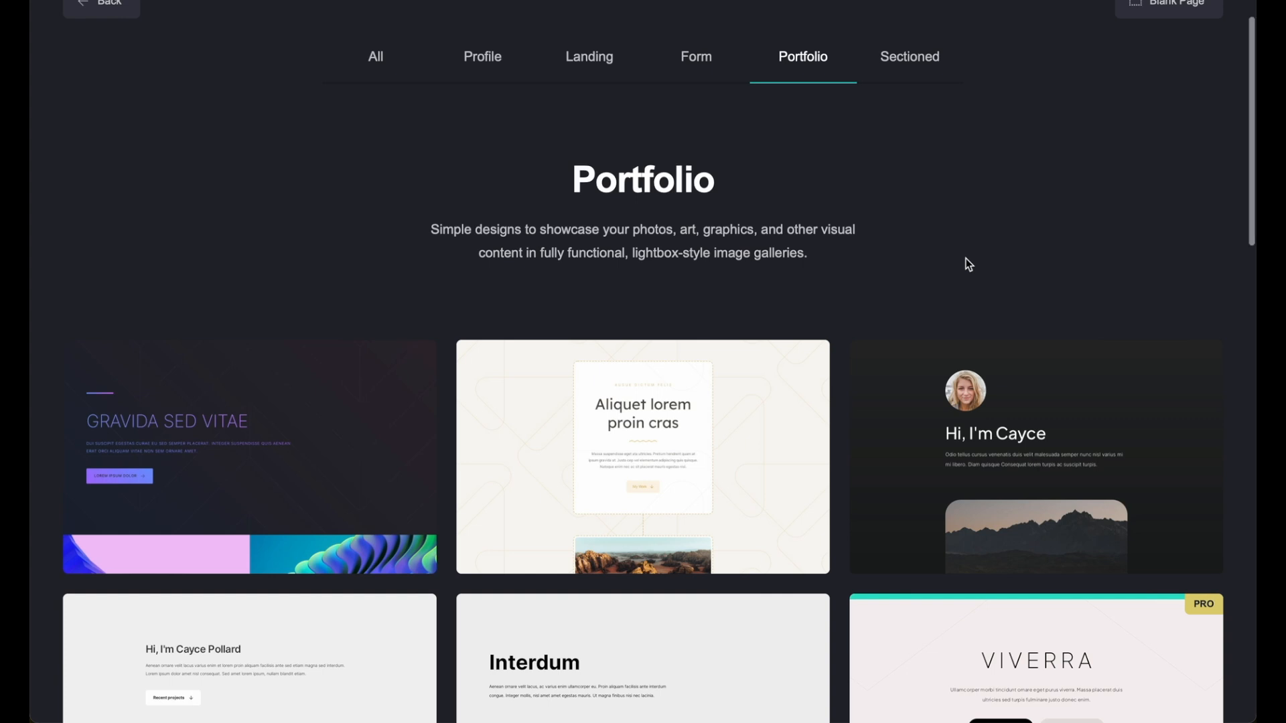
{"action": "scroll", "coordinate": [957, 268], "scroll_direction": "down", "scroll_amount": 3}
{"action": "scroll", "coordinate": [952, 278], "scroll_direction": "down", "scroll_amount": 4}
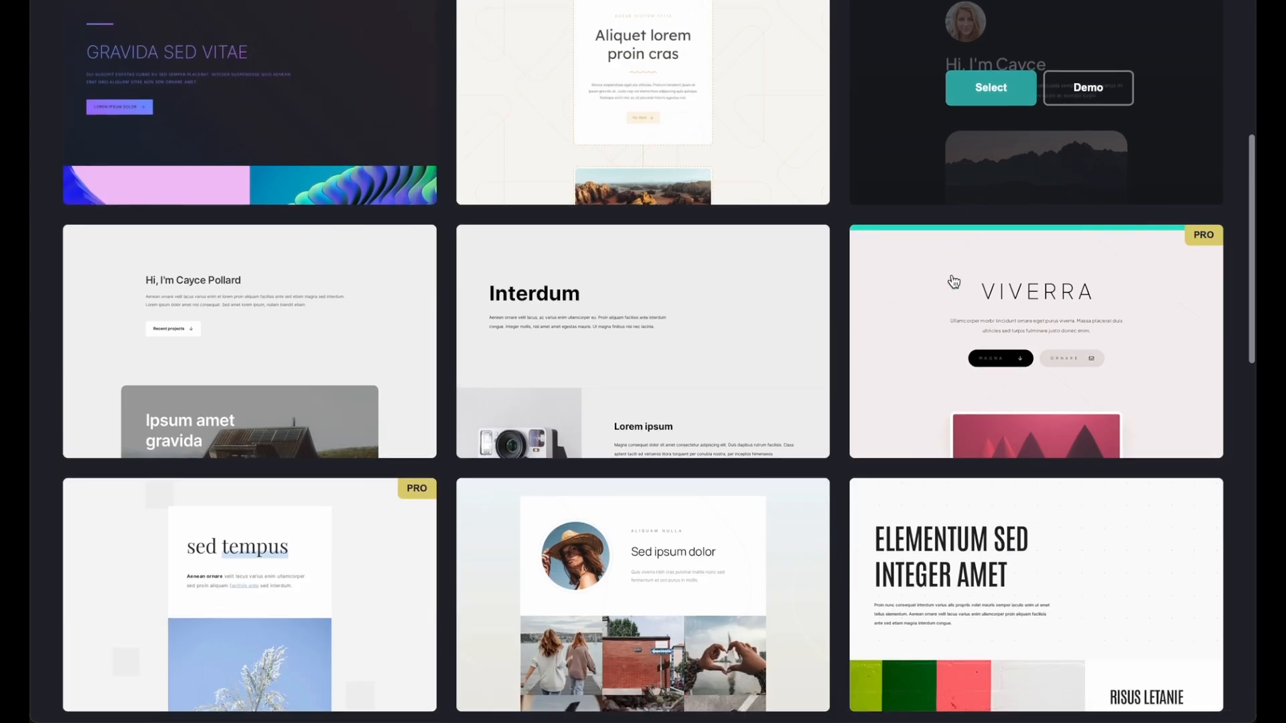
{"action": "scroll", "coordinate": [849, 292], "scroll_direction": "up", "scroll_amount": 8}
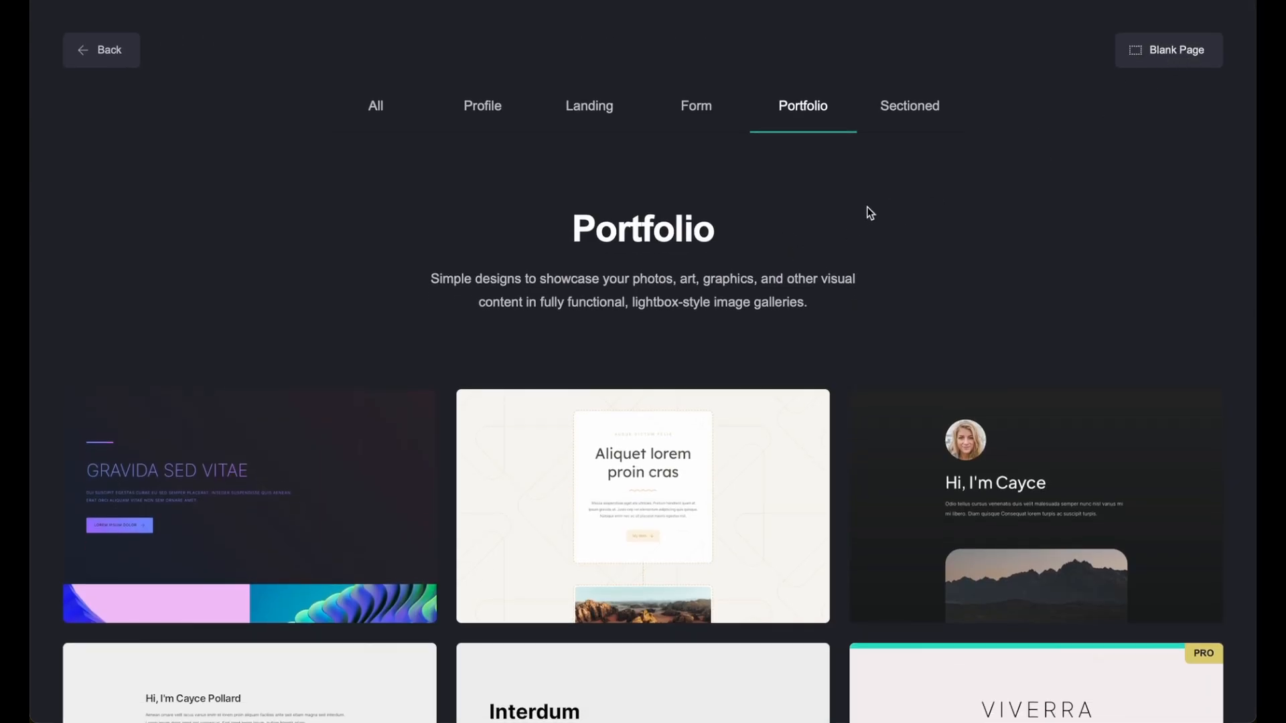
- Check the Form and Landing template categories and look through further designs for a profile template
{"action": "left_click", "coordinate": [703, 109]}
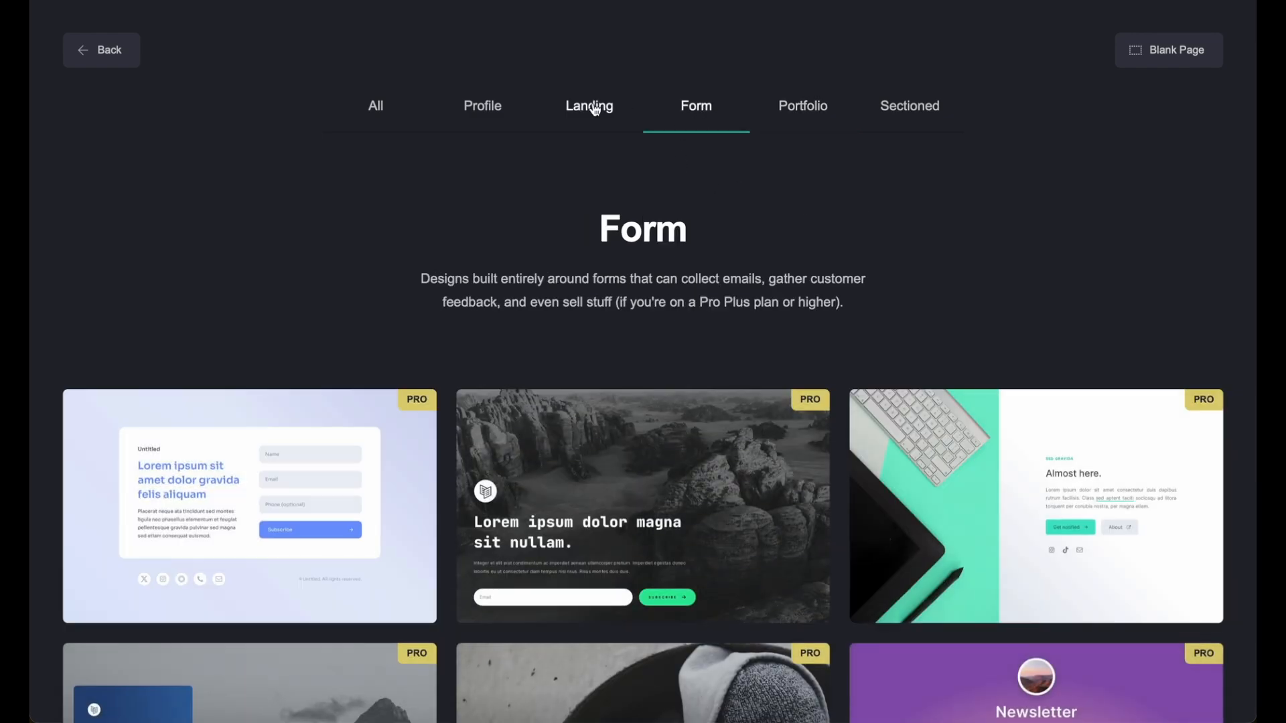
{"action": "left_click", "coordinate": [590, 104]}
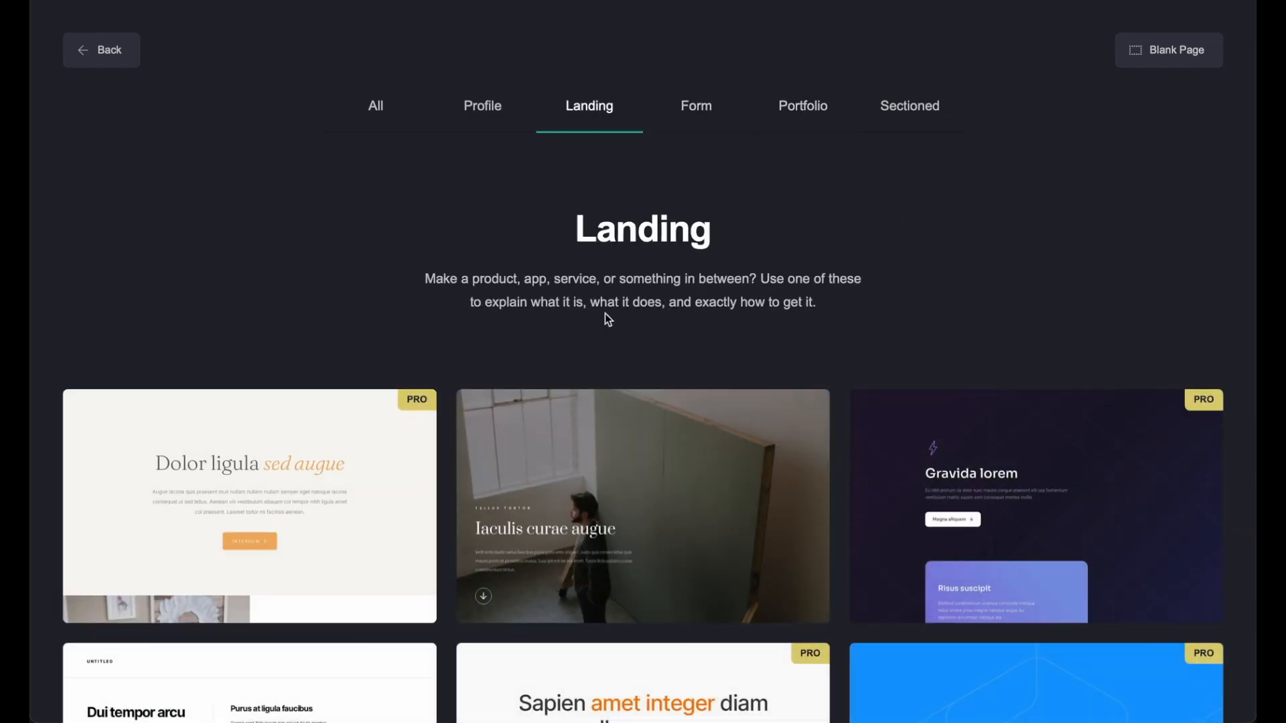
{"action": "scroll", "coordinate": [605, 314], "scroll_direction": "down", "scroll_amount": 6}
{"action": "scroll", "coordinate": [602, 524], "scroll_direction": "down", "scroll_amount": 6}
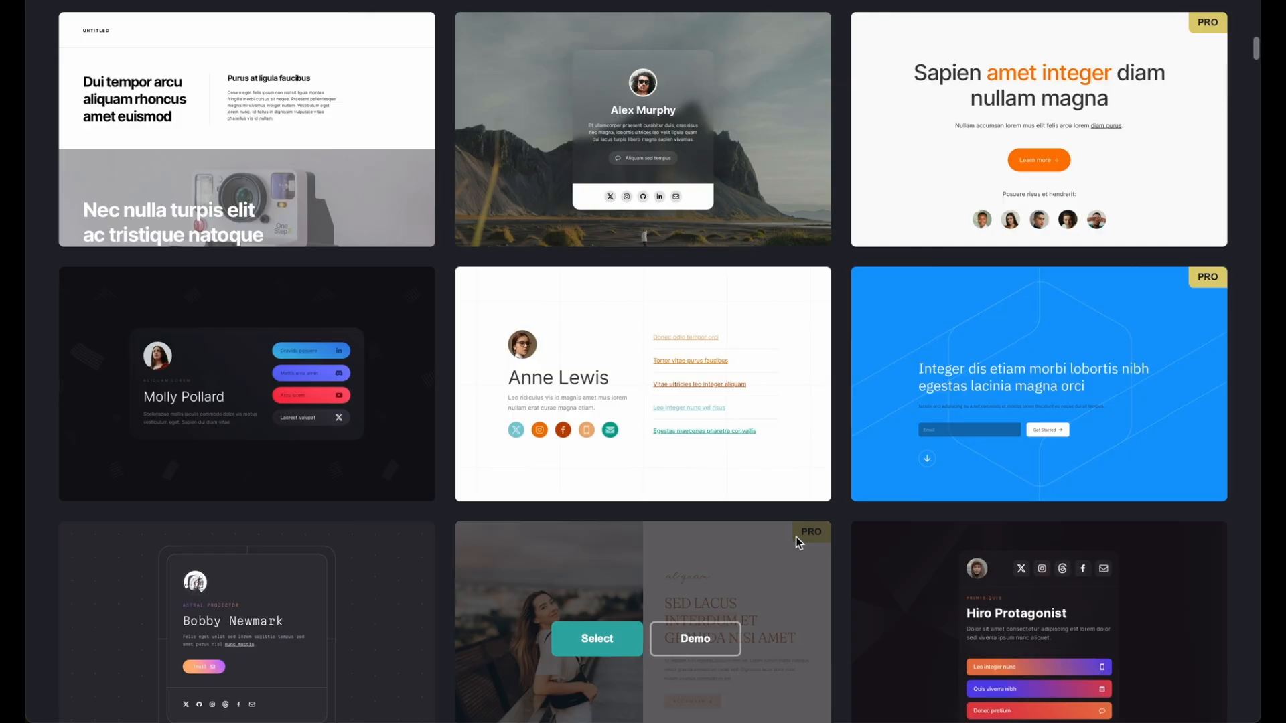
{"action": "scroll", "coordinate": [800, 539], "scroll_direction": "down", "scroll_amount": 2}
{"action": "scroll", "coordinate": [799, 543], "scroll_direction": "down", "scroll_amount": 6}
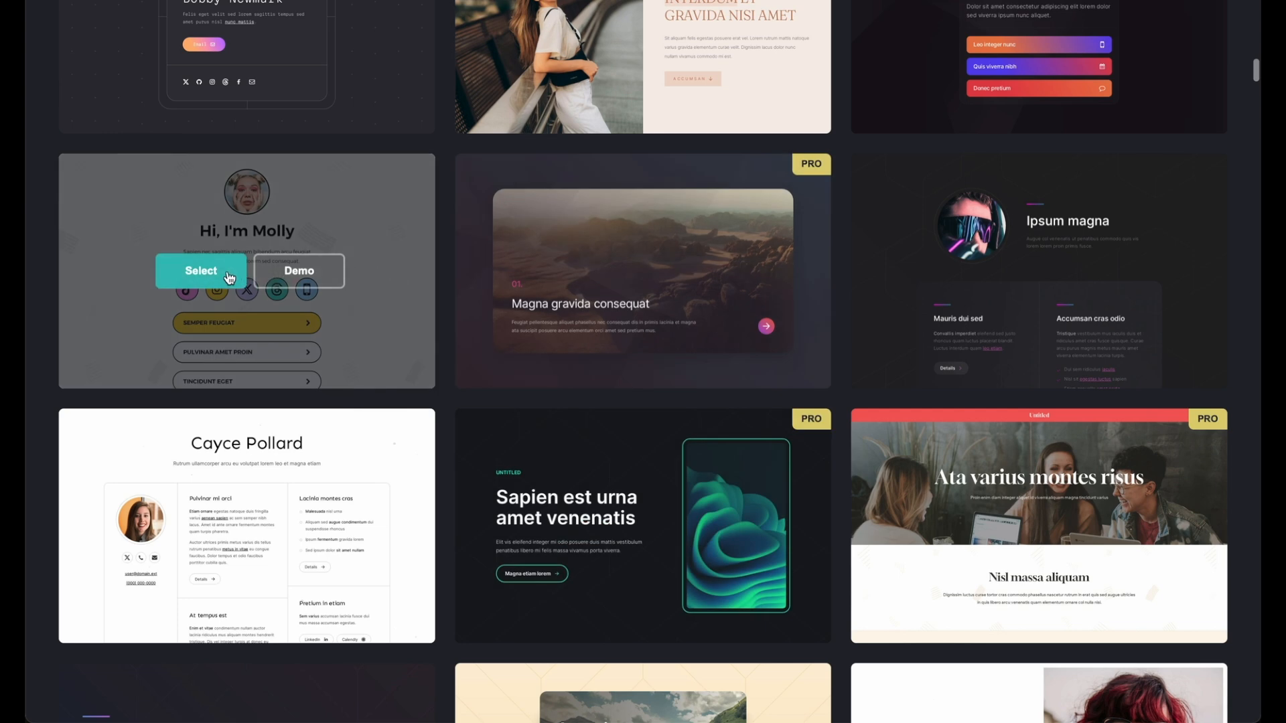
- Open the demo of the light profile template with round social icons and a yellow link button and examine its layout
{"action": "left_click", "coordinate": [299, 274]}
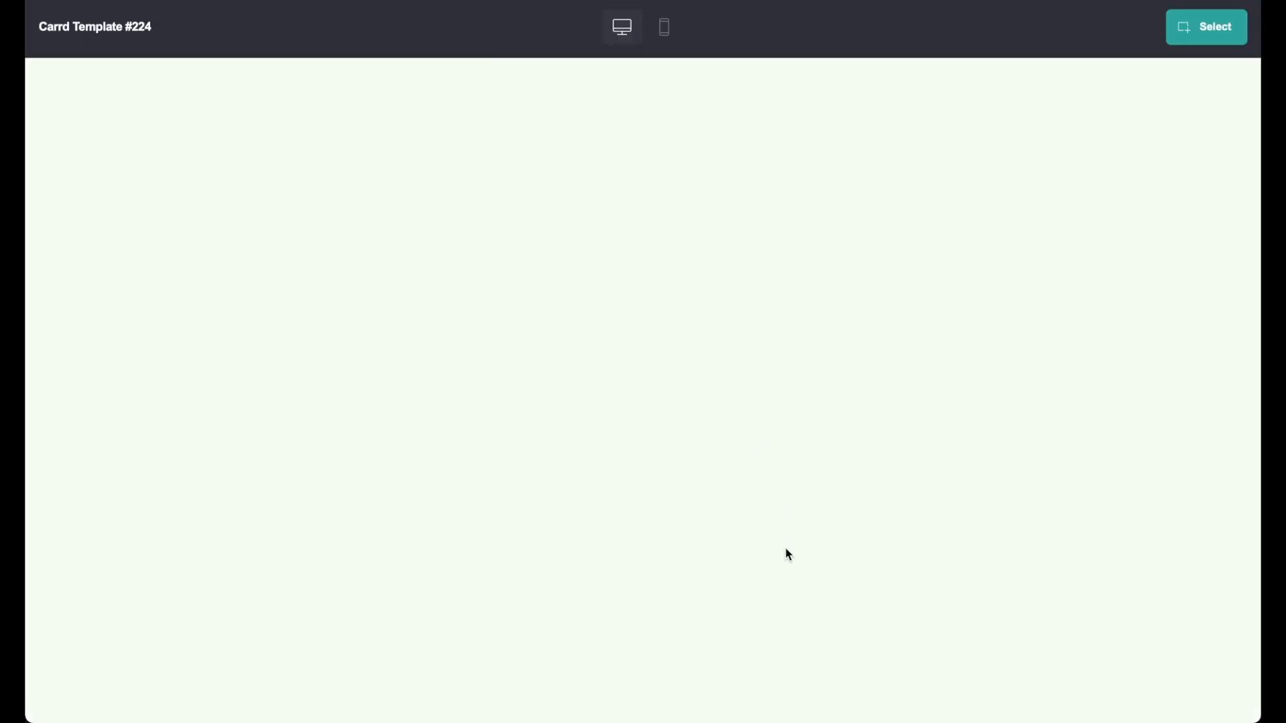
{"action": "scroll", "coordinate": [971, 391], "scroll_direction": "down", "scroll_amount": 3}
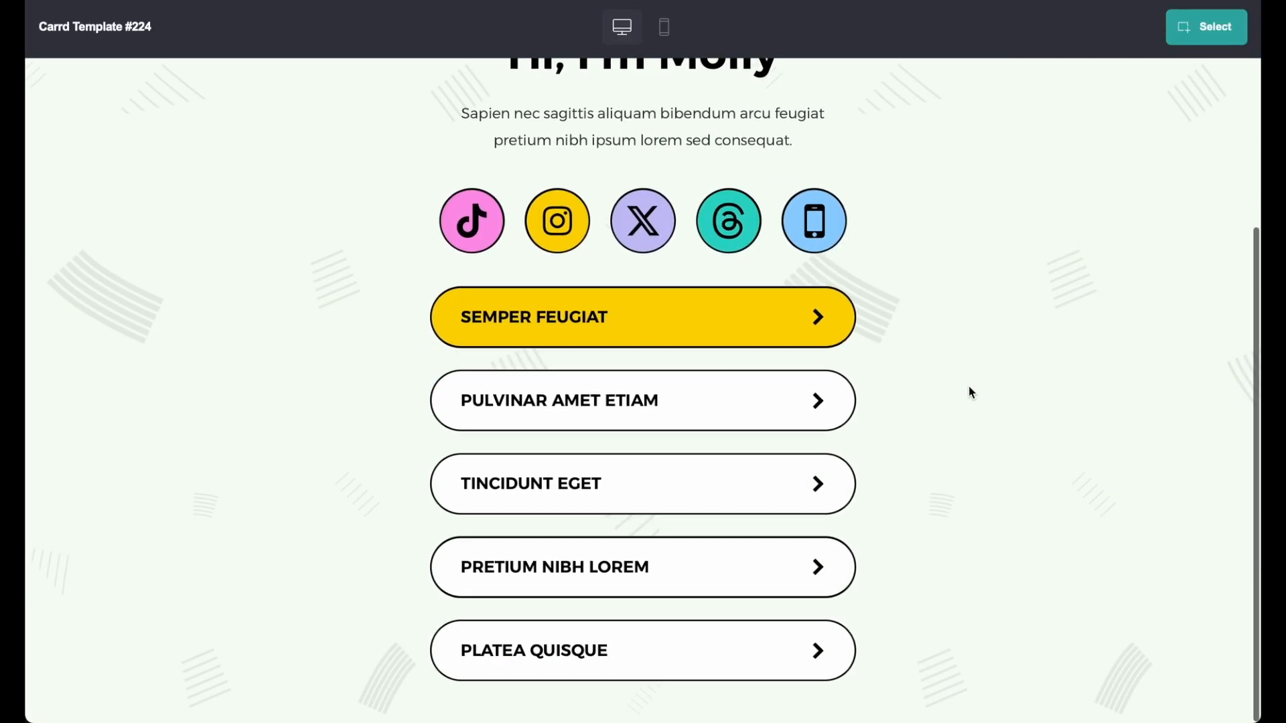
{"action": "scroll", "coordinate": [971, 392], "scroll_direction": "up", "scroll_amount": 3}
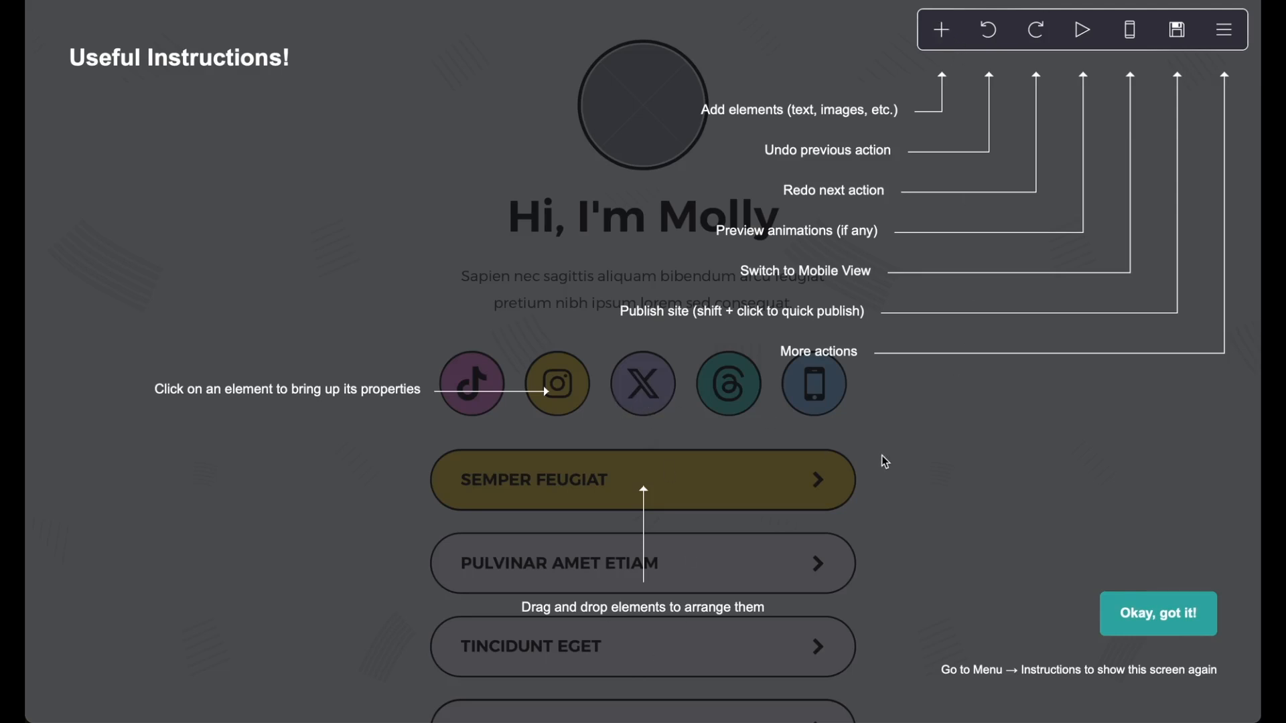
- Dismiss the editor's instructions and open the text of the site title heading for editing
{"action": "left_click", "coordinate": [1154, 626]}
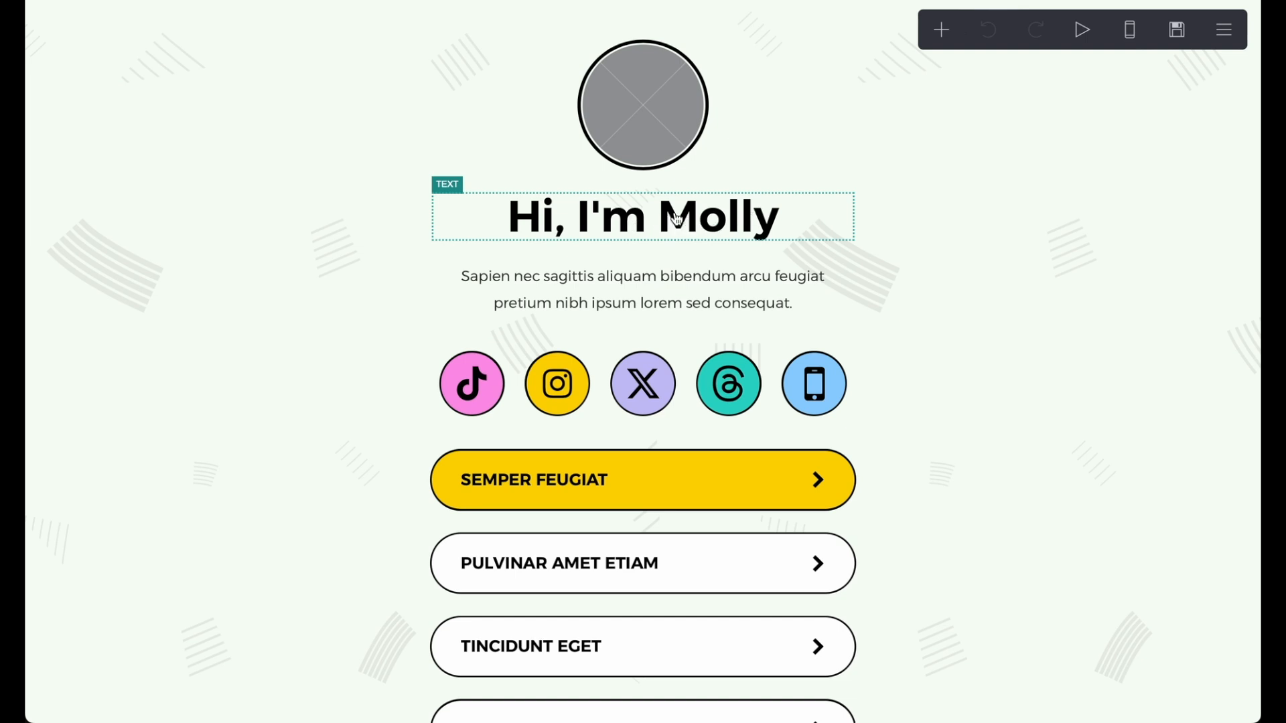
{"action": "left_click", "coordinate": [651, 222]}
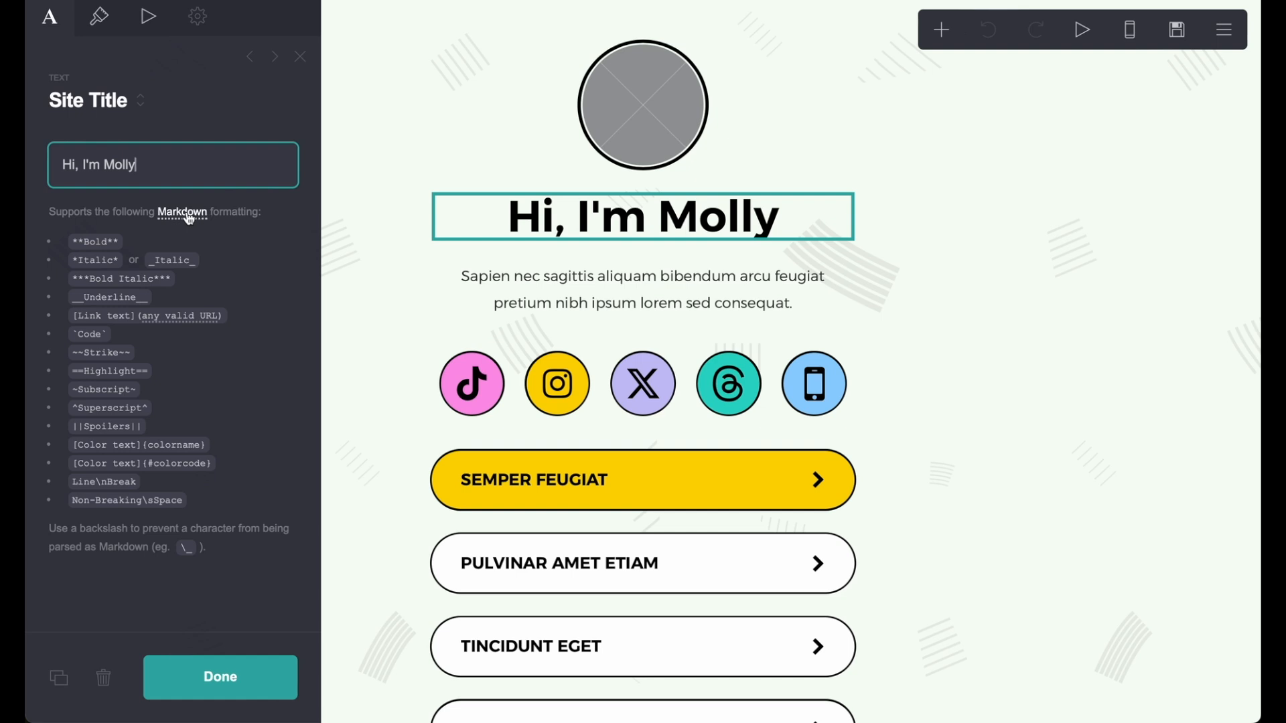
{"action": "left_click_drag", "start_coordinate": [137, 166], "coordinate": [103, 166]}
{"action": "left_click", "coordinate": [50, 21]}
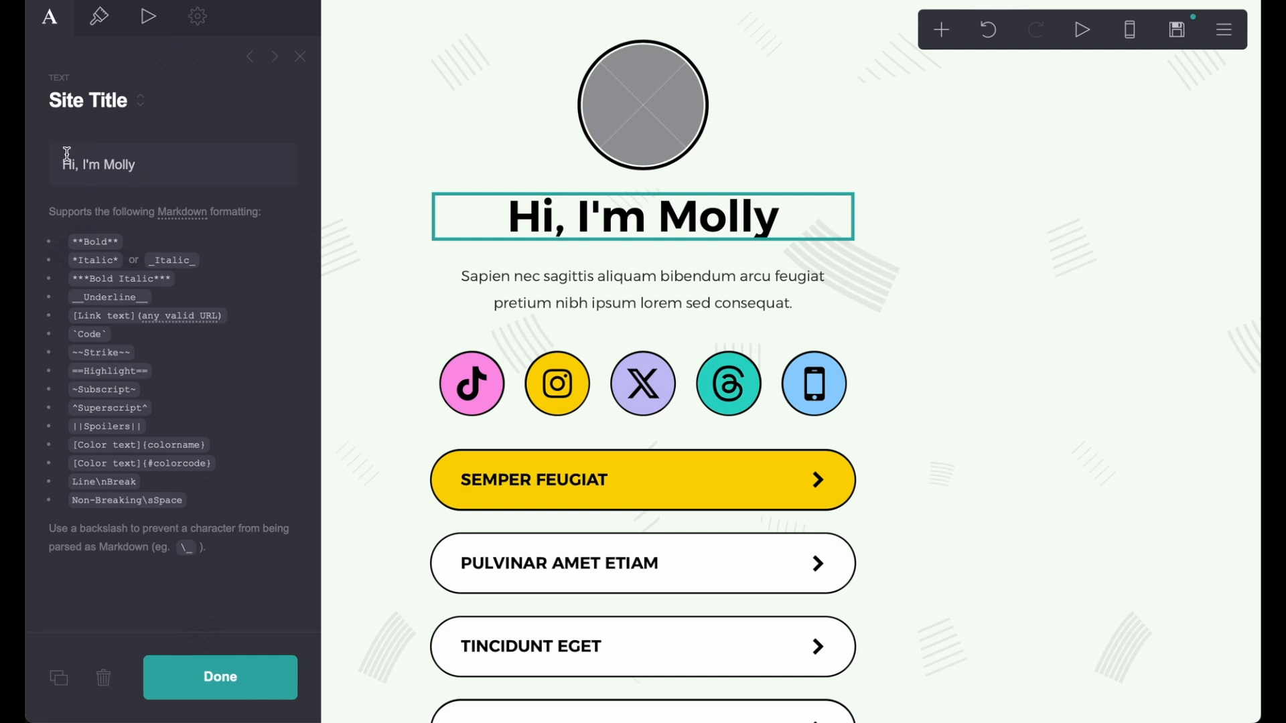
- Change the color of the site title heading to red #CF2525 in its appearance settings
{"action": "left_click", "coordinate": [100, 20]}
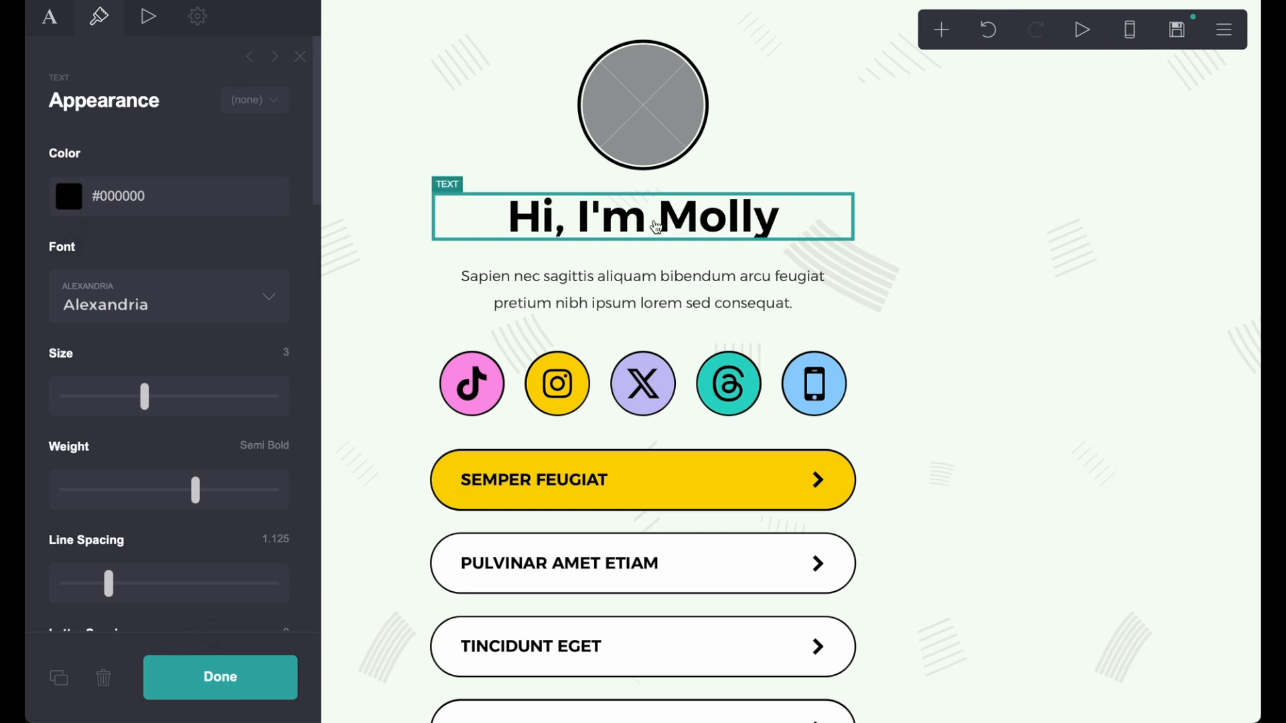
{"action": "left_click", "coordinate": [150, 197]}
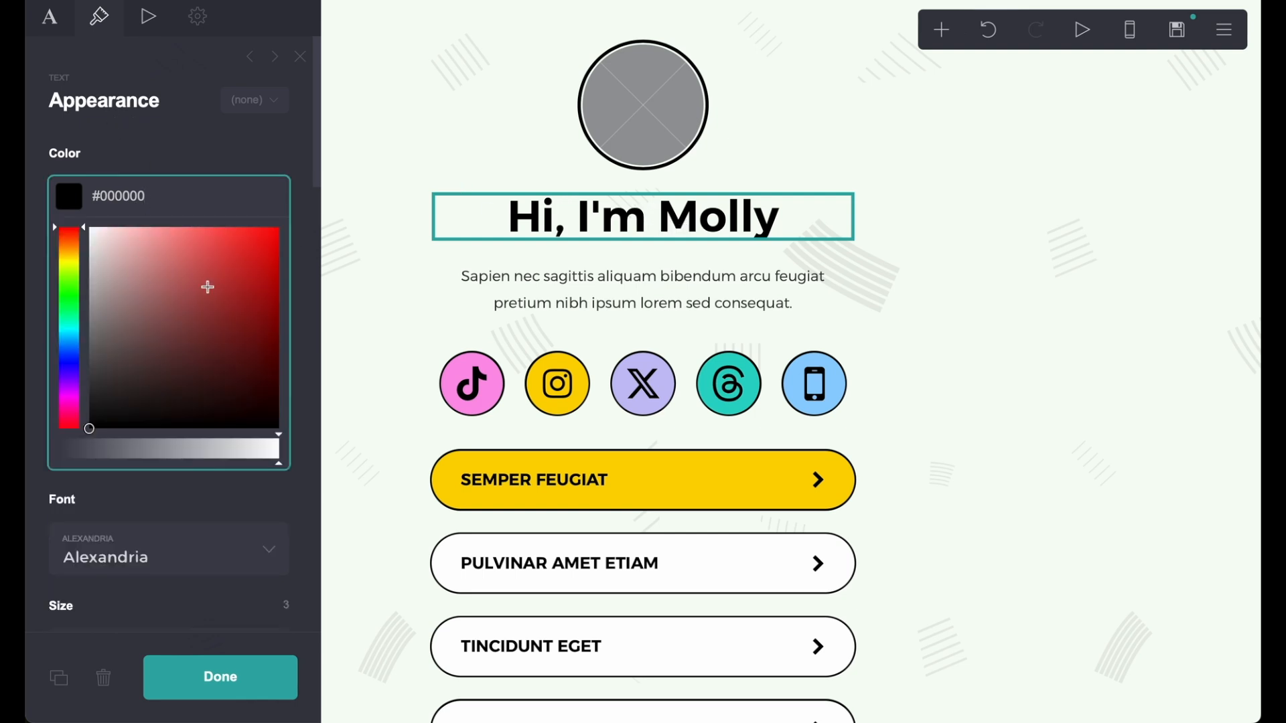
{"action": "left_click", "coordinate": [245, 268]}
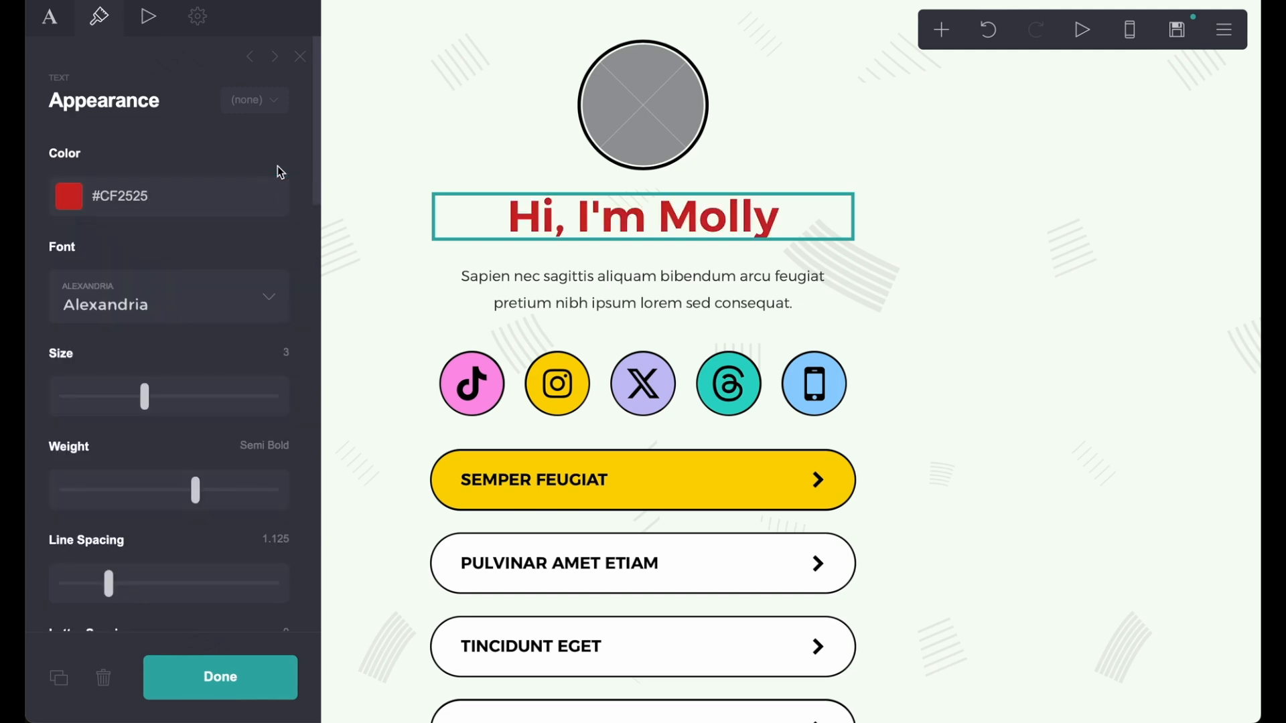
- Show the heading's saved-style options, then set its font to Alfa Slab One and its weight to Medium
{"action": "left_click", "coordinate": [255, 100]}
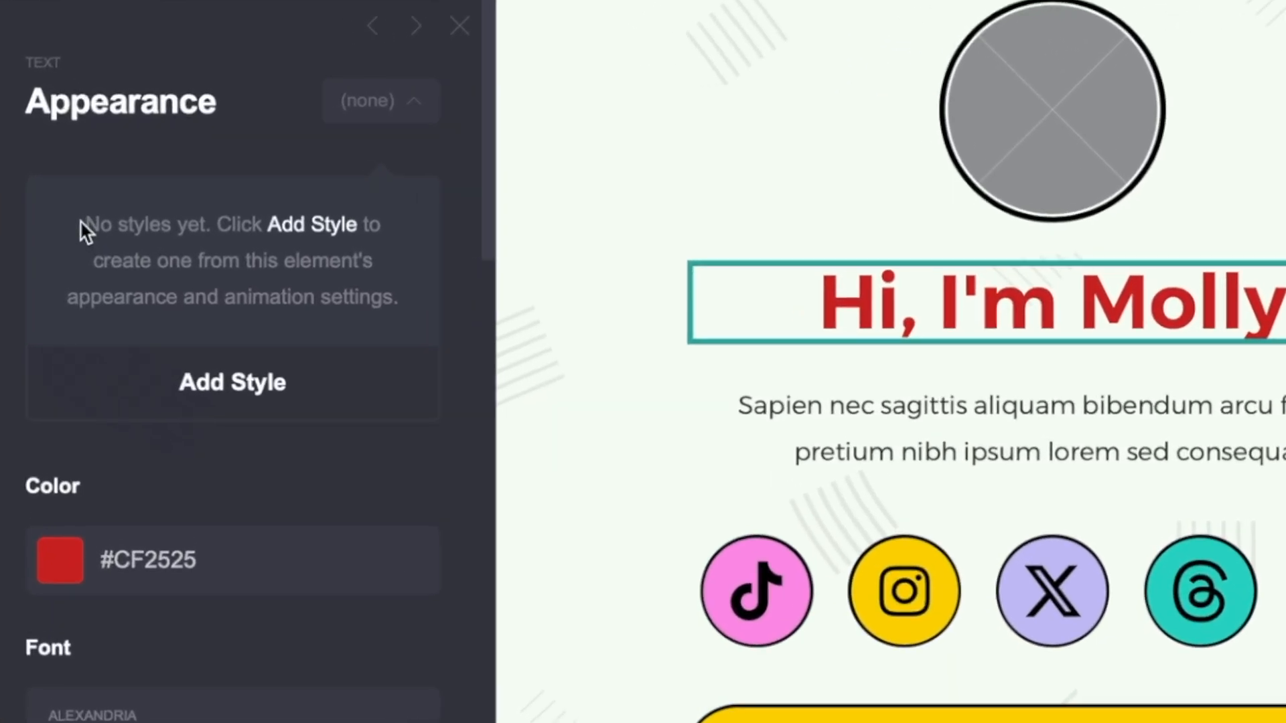
{"action": "left_click_drag", "start_coordinate": [84, 172], "coordinate": [257, 214]}
{"action": "left_click_drag", "start_coordinate": [401, 308], "coordinate": [451, 344]}
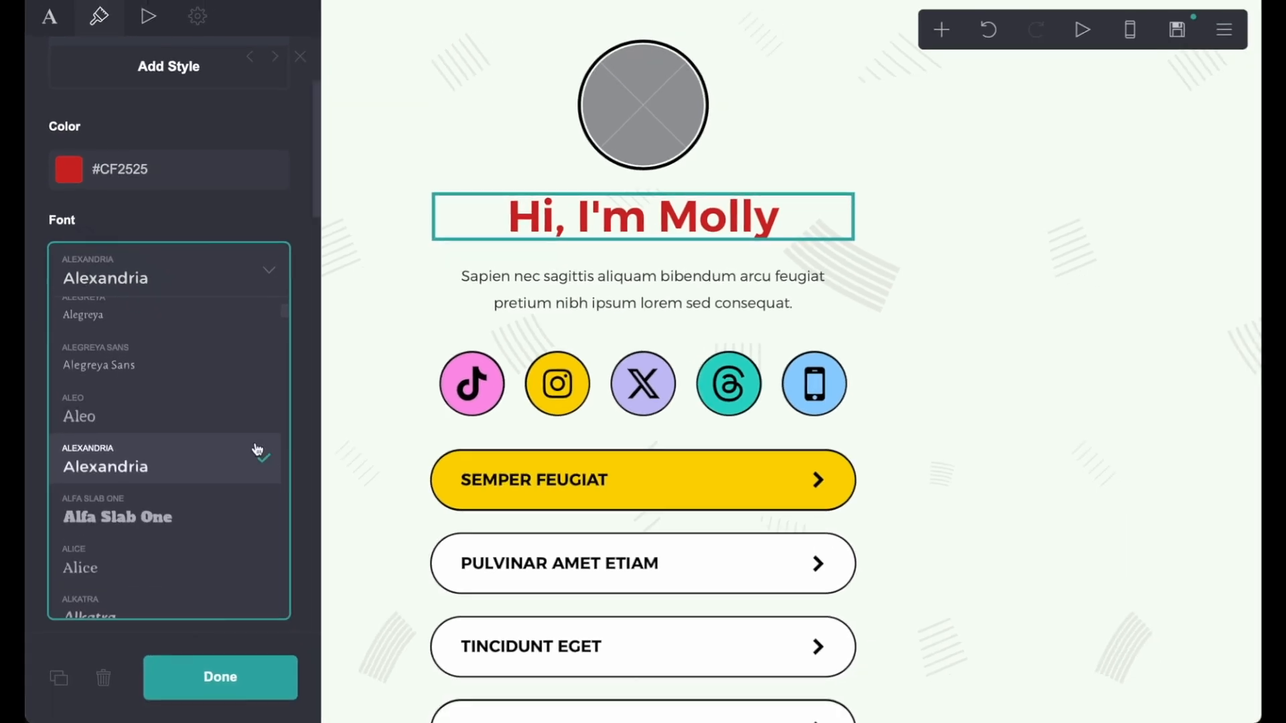
{"action": "scroll", "coordinate": [163, 468], "scroll_direction": "down", "scroll_amount": 1}
{"action": "left_click", "coordinate": [130, 505]}
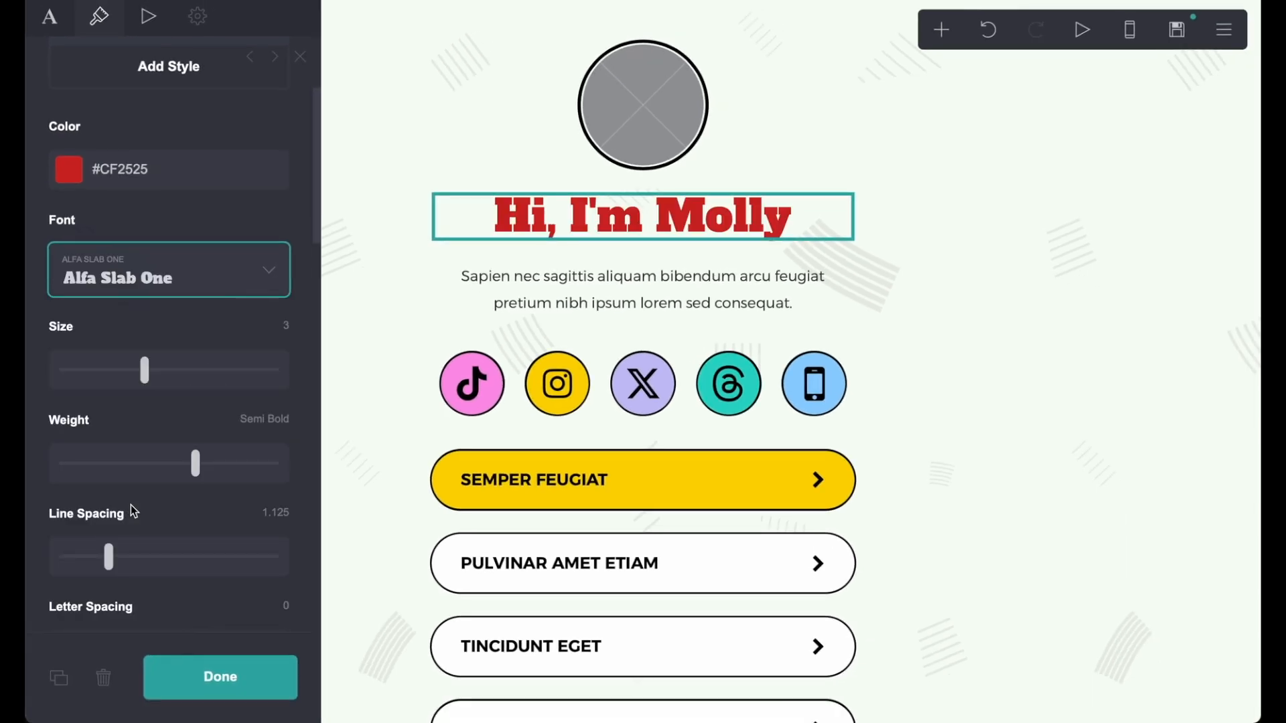
{"action": "mouse_move", "coordinate": [196, 463]}
{"action": "left_mouse_down"}
{"action": "mouse_move", "coordinate": [62, 467]}
{"action": "mouse_move", "coordinate": [221, 467]}
{"action": "mouse_move", "coordinate": [173, 469]}
{"action": "left_mouse_up"}
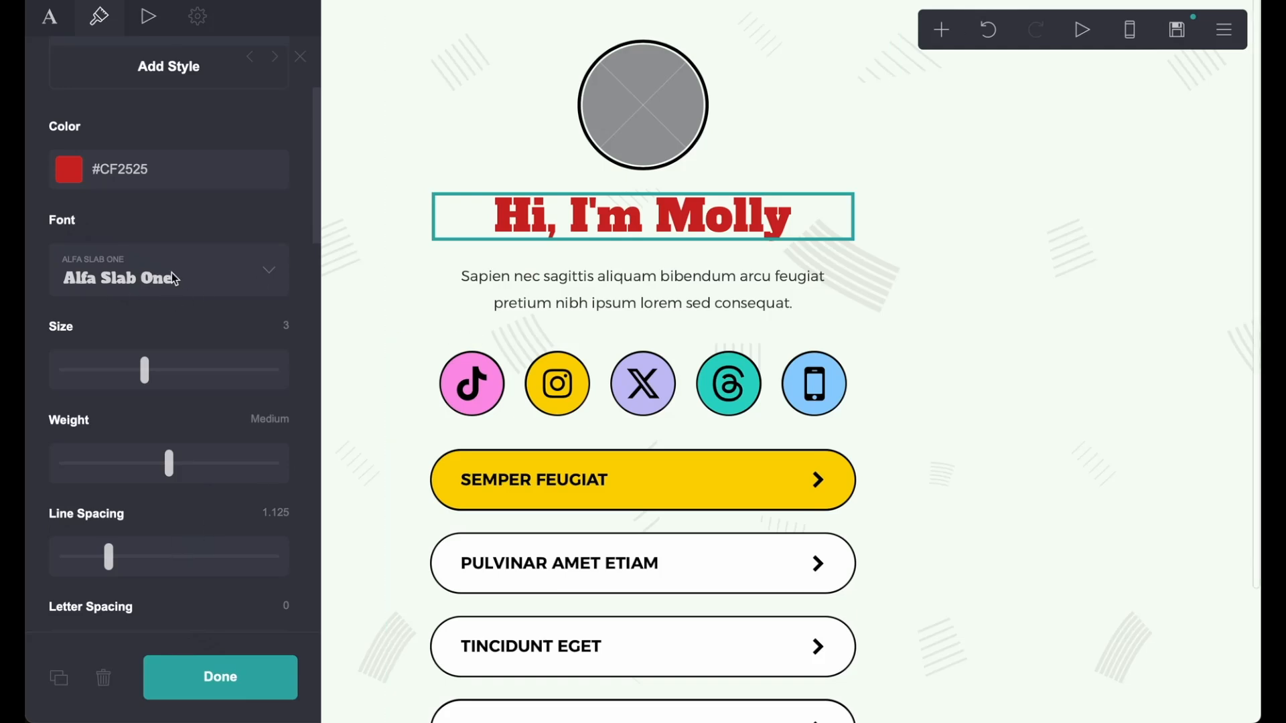
- Examine the heading's remaining appearance settings, including indent, width, alignment, gradient, outline, drop shadow and the manual mobile options
{"action": "left_click", "coordinate": [139, 280]}
{"action": "left_click", "coordinate": [197, 215]}
{"action": "scroll", "coordinate": [207, 429], "scroll_direction": "down", "scroll_amount": 3}
{"action": "scroll", "coordinate": [207, 429], "scroll_direction": "down", "scroll_amount": 5}
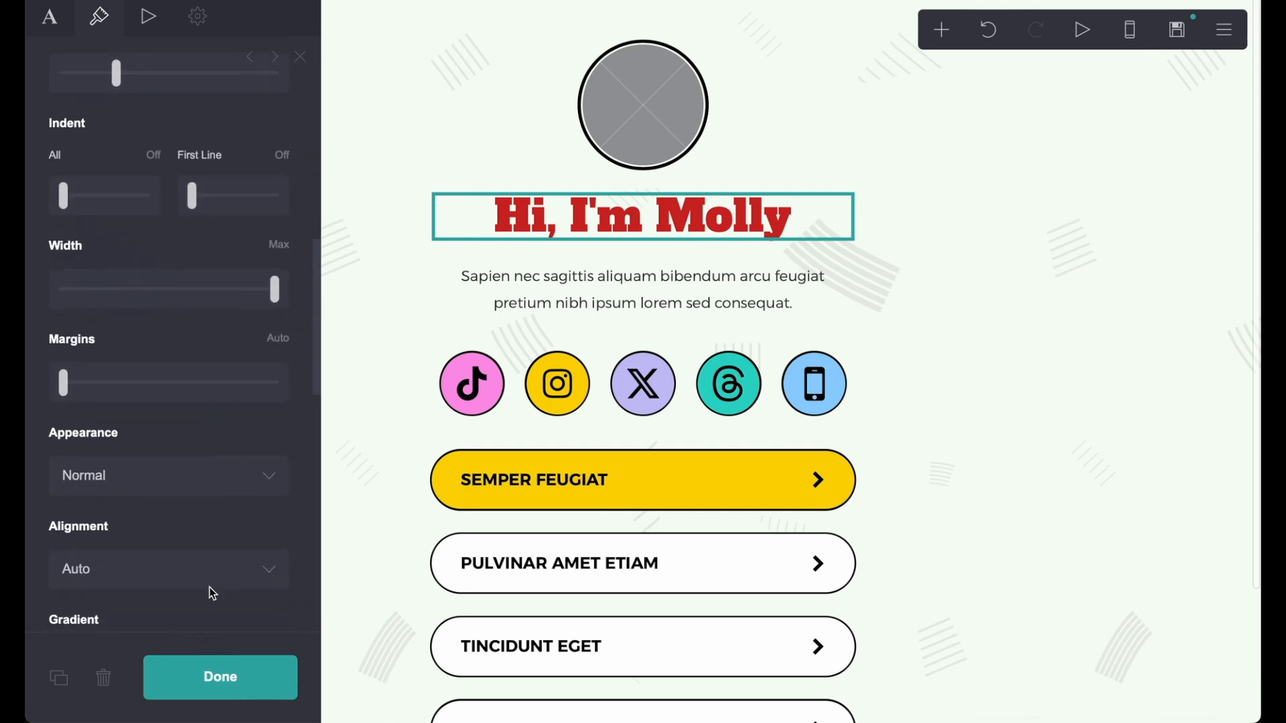
{"action": "scroll", "coordinate": [186, 422], "scroll_direction": "up", "scroll_amount": 5}
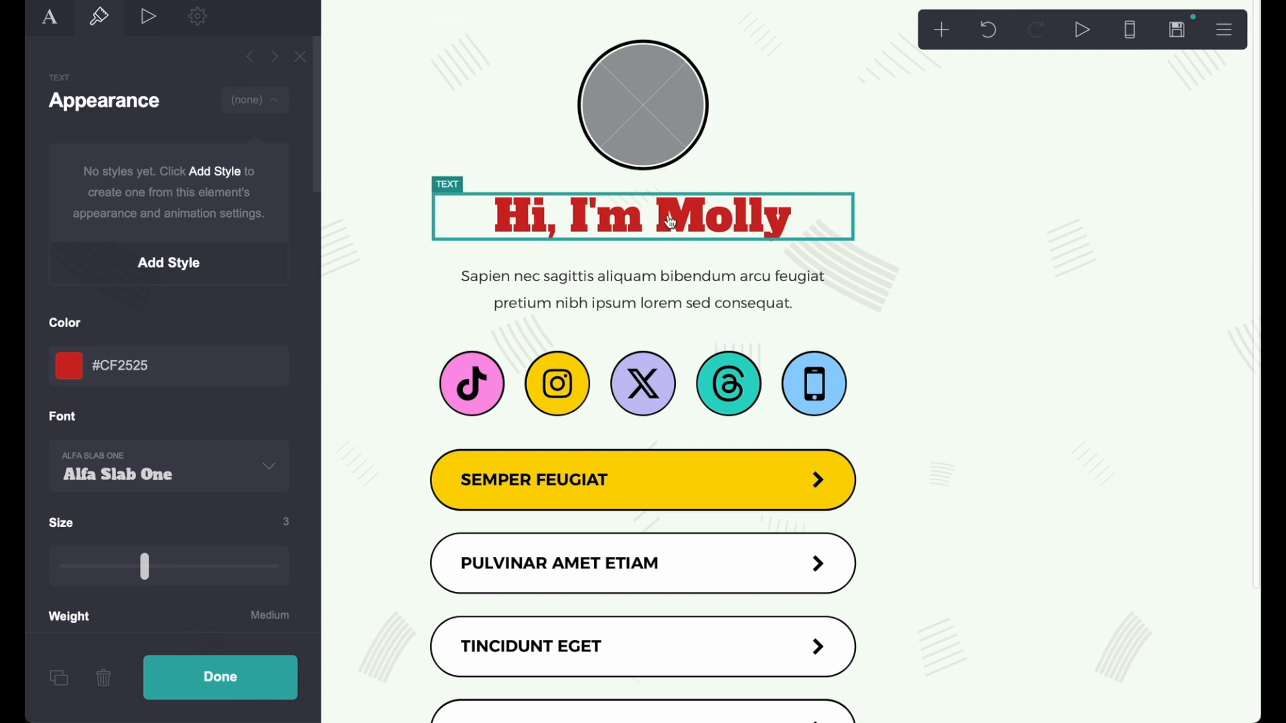
{"action": "scroll", "coordinate": [228, 507], "scroll_direction": "down", "scroll_amount": 10}
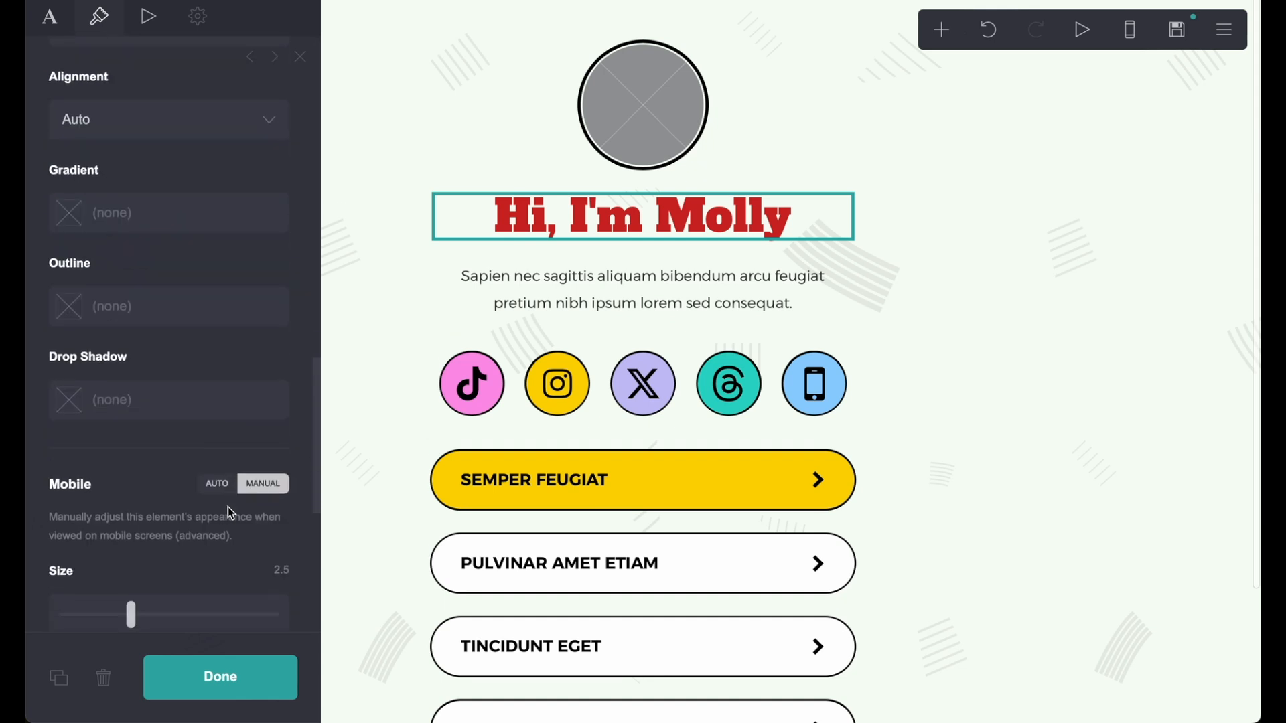
{"action": "scroll", "coordinate": [126, 481], "scroll_direction": "down", "scroll_amount": 3}
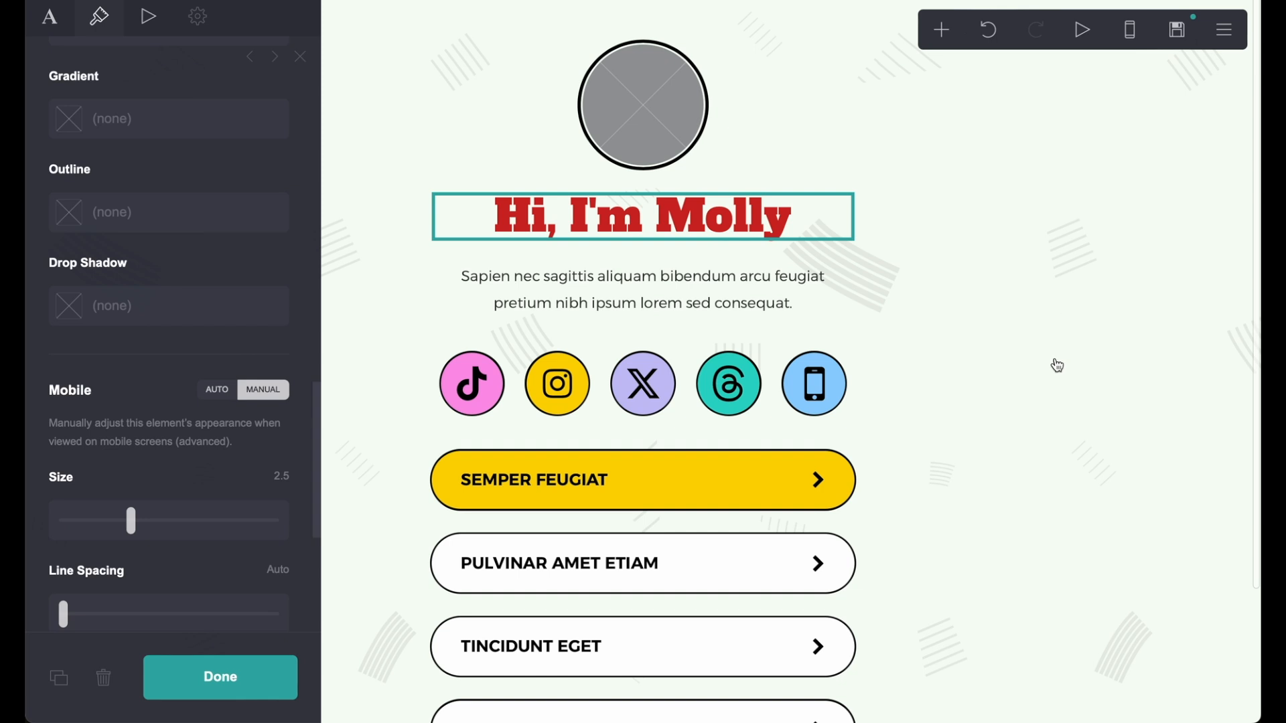
{"action": "scroll", "coordinate": [169, 70], "scroll_direction": "up", "scroll_amount": 10}
- Check the heading's animation settings, finish editing the heading and replay the page's animations
{"action": "left_click", "coordinate": [151, 26]}
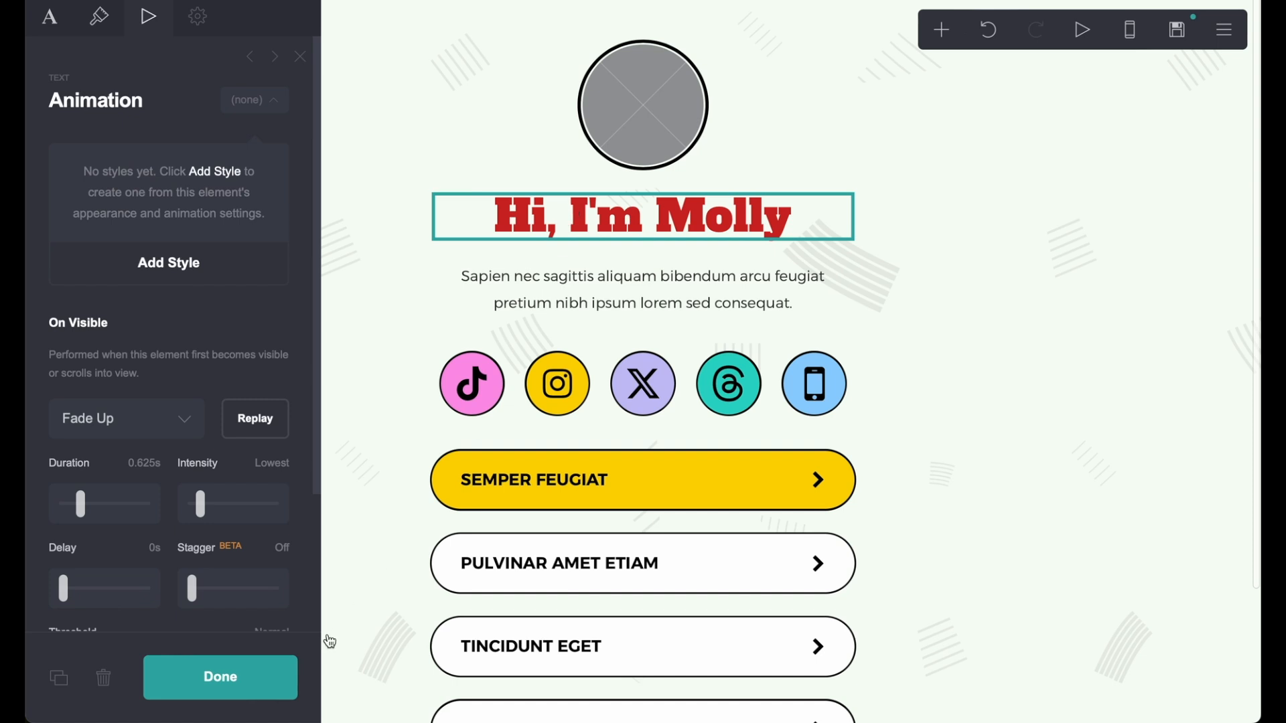
{"action": "left_click", "coordinate": [246, 655]}
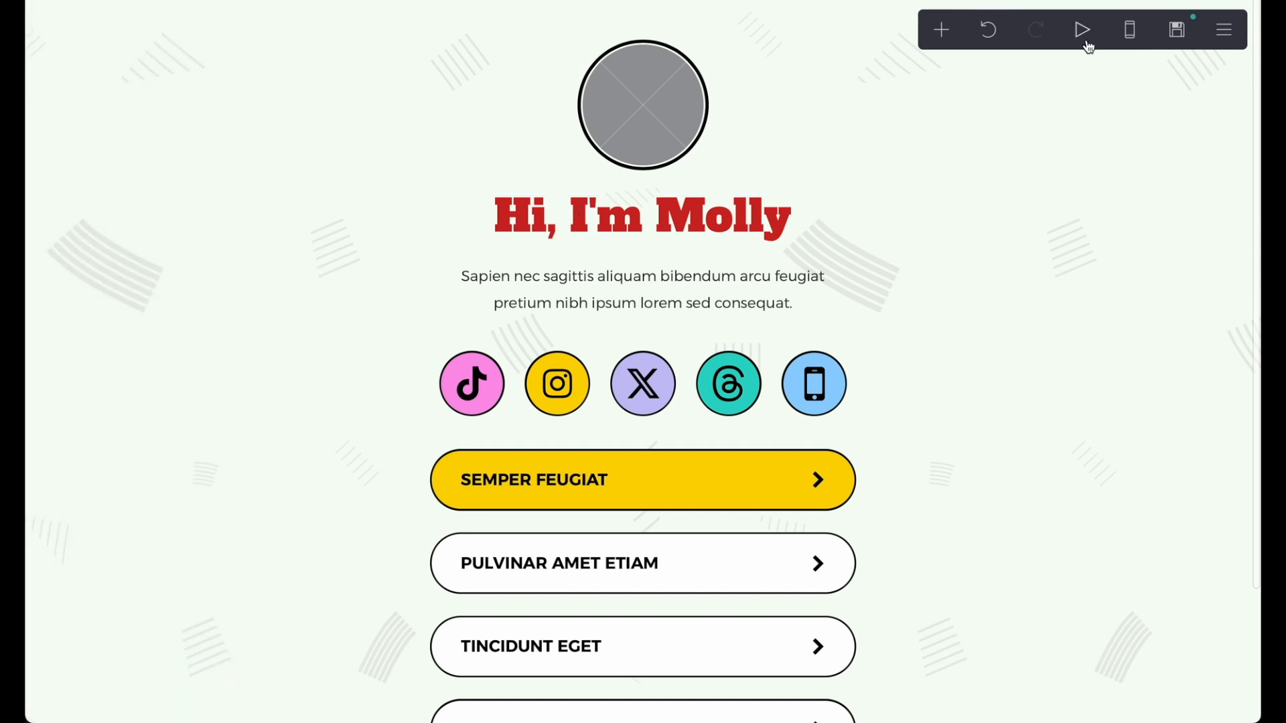
{"action": "left_click", "coordinate": [1083, 31]}
{"action": "left_click", "coordinate": [1083, 30]}
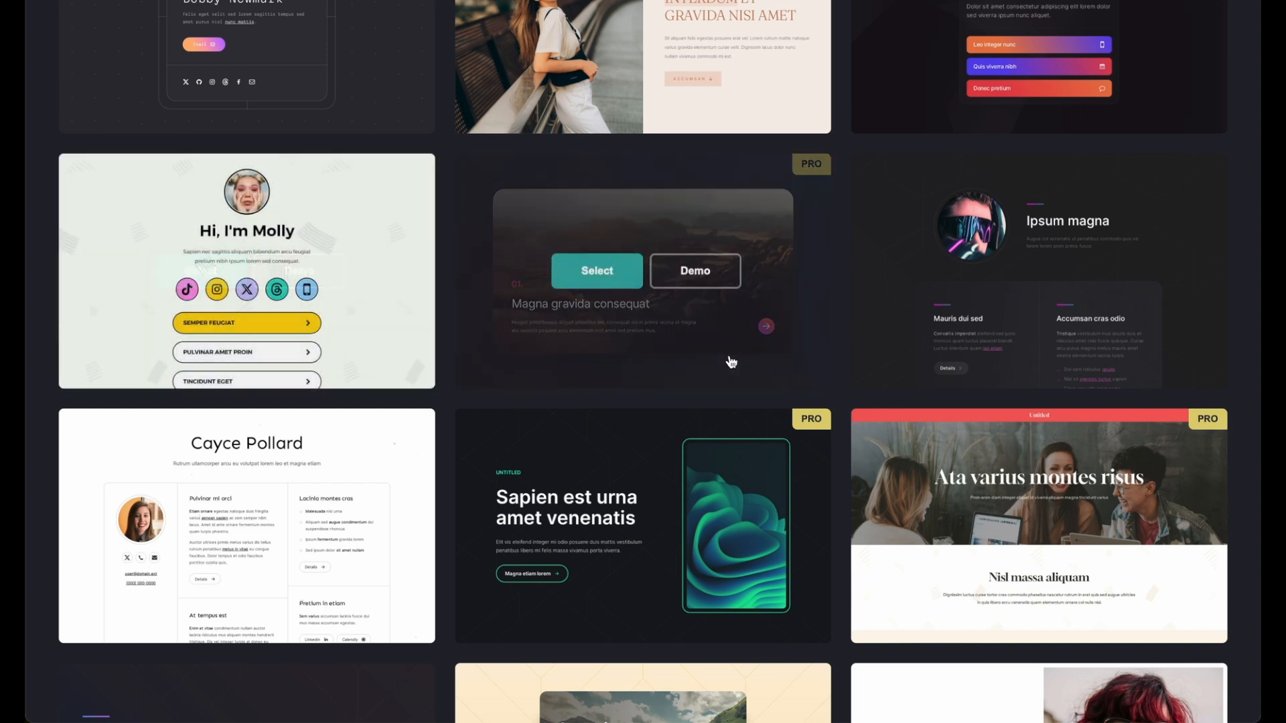
- Look through the full collection of starting templates, comparing the free and Pro designs
{"action": "scroll", "coordinate": [730, 363], "scroll_direction": "up", "scroll_amount": 10}
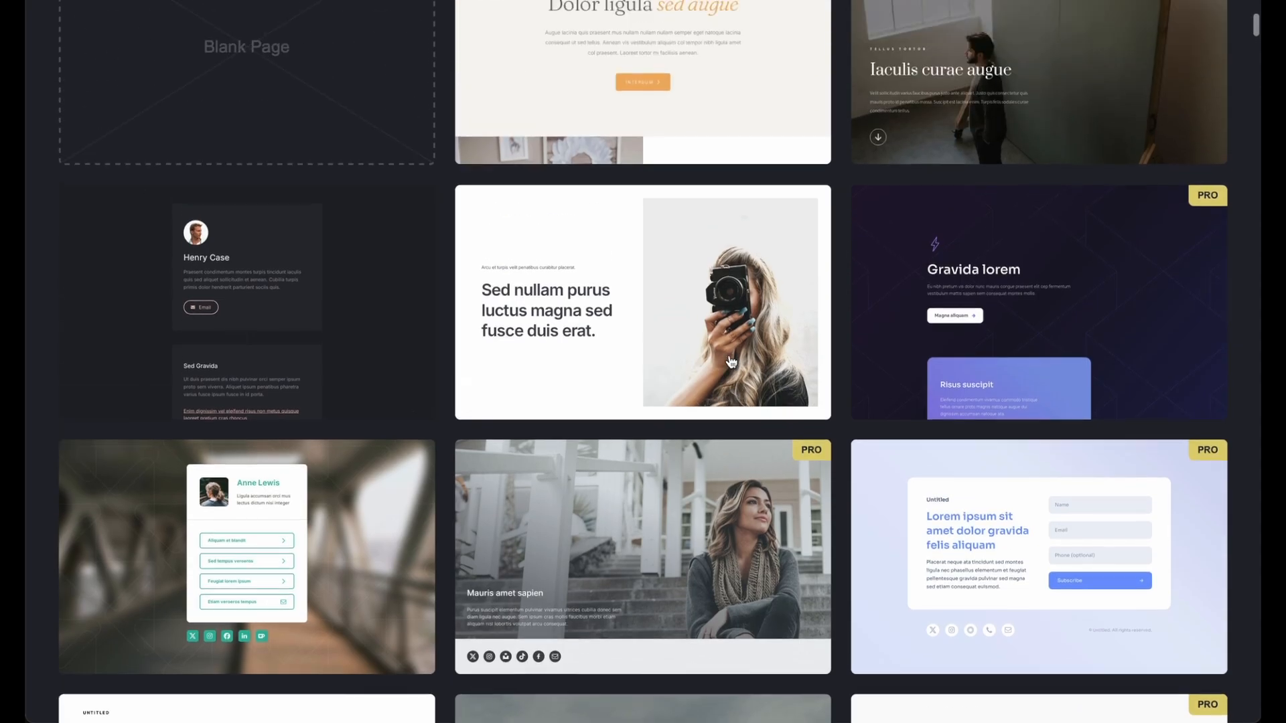
{"action": "scroll", "coordinate": [731, 362], "scroll_direction": "up", "scroll_amount": 5}
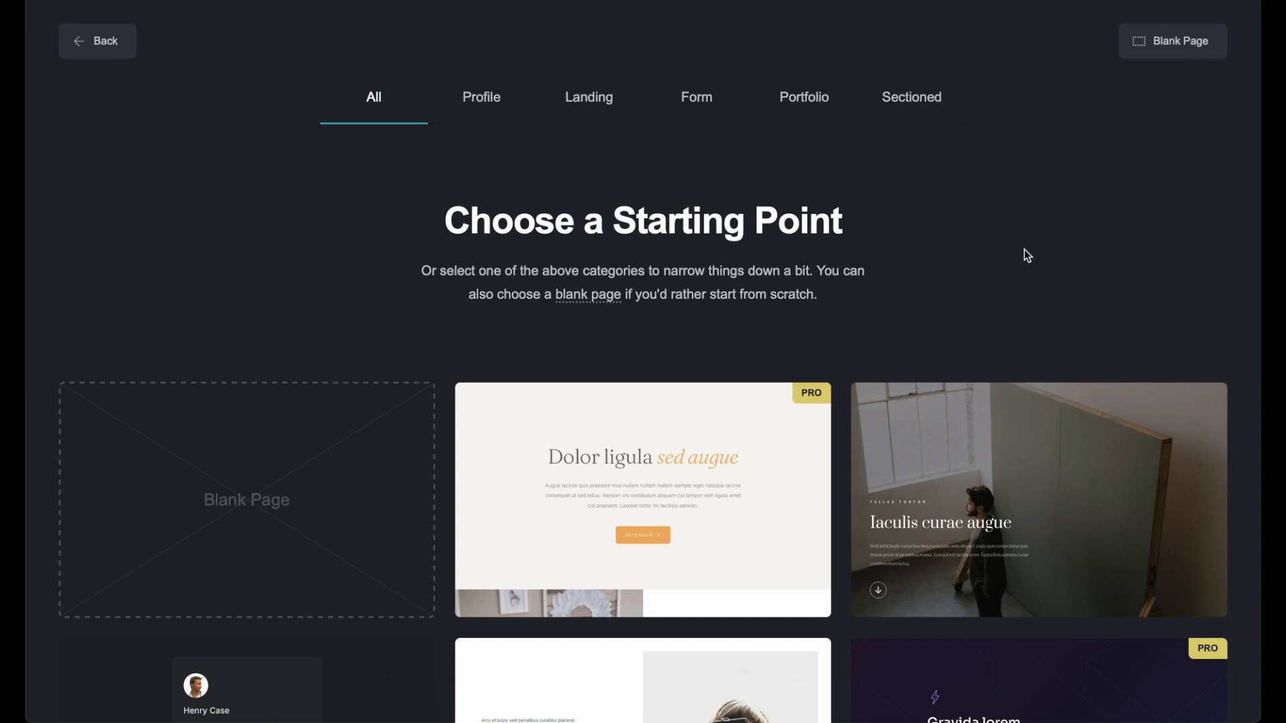
{"action": "scroll", "coordinate": [1024, 250], "scroll_direction": "down", "scroll_amount": 4}
{"action": "scroll", "coordinate": [1025, 255], "scroll_direction": "down", "scroll_amount": 7}
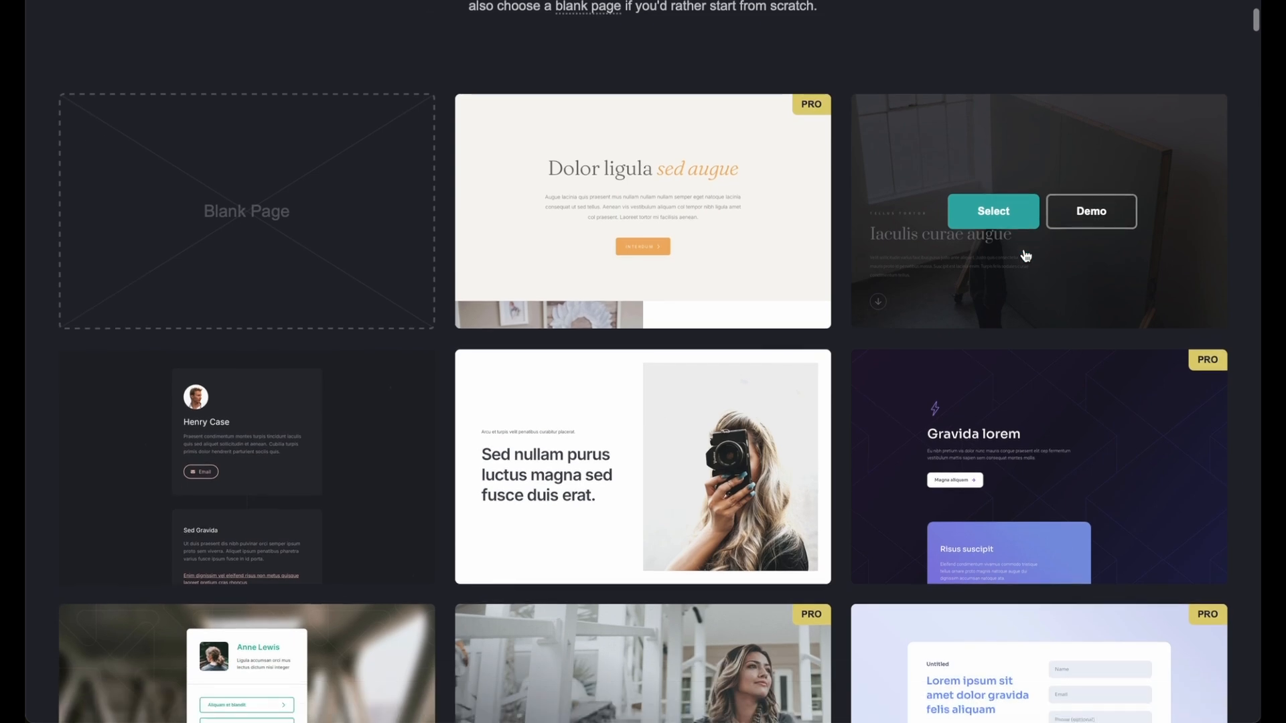
{"action": "scroll", "coordinate": [1025, 255], "scroll_direction": "down", "scroll_amount": 4}
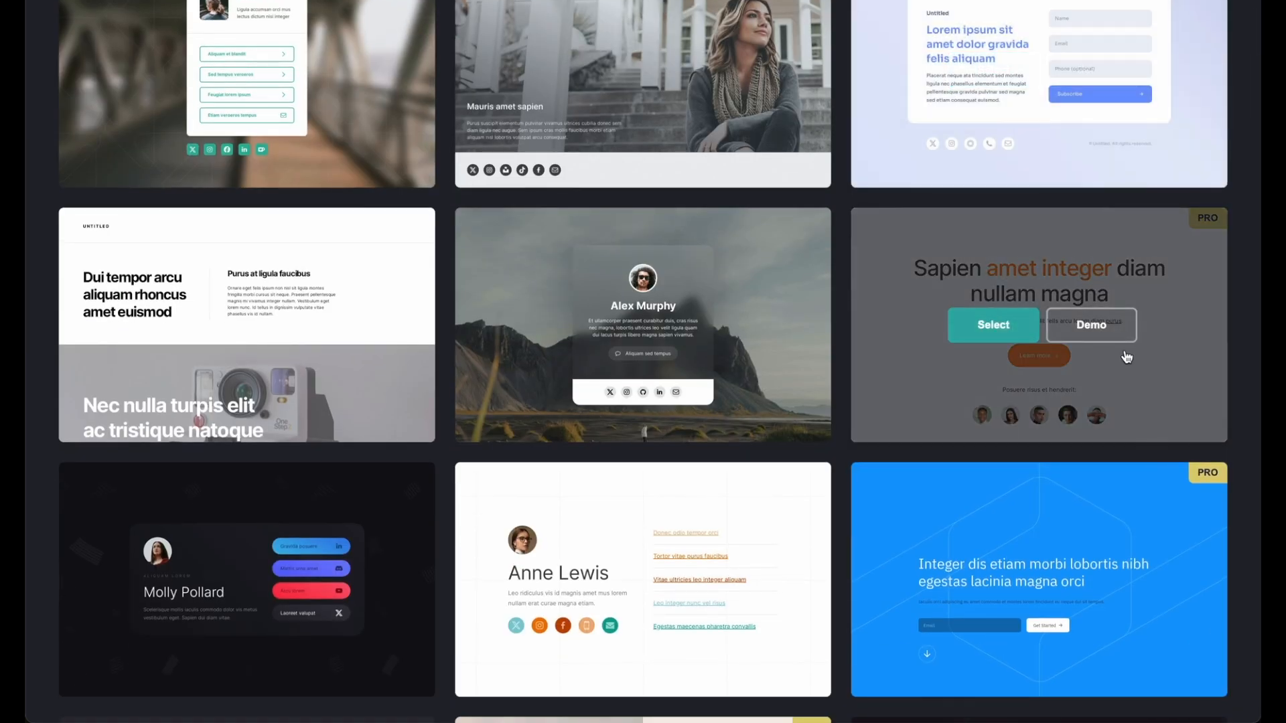
{"action": "scroll", "coordinate": [1127, 357], "scroll_direction": "down", "scroll_amount": 18}
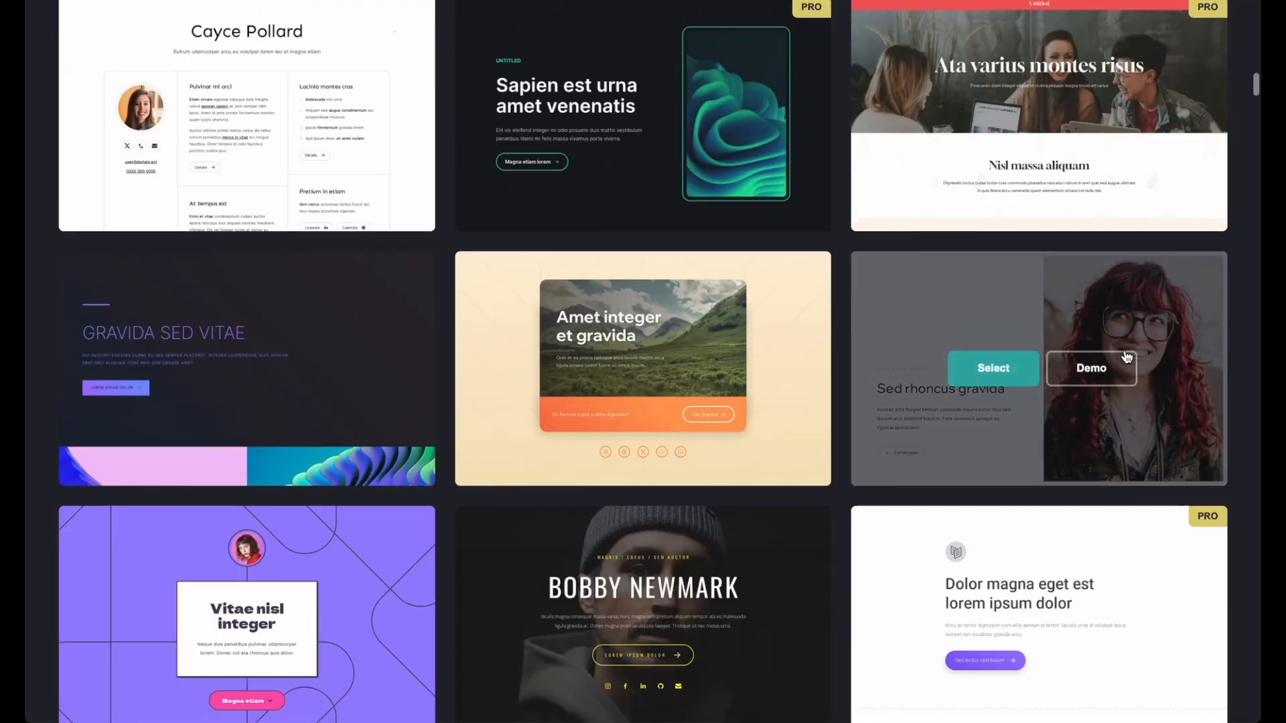
{"action": "scroll", "coordinate": [1126, 357], "scroll_direction": "down", "scroll_amount": 6}
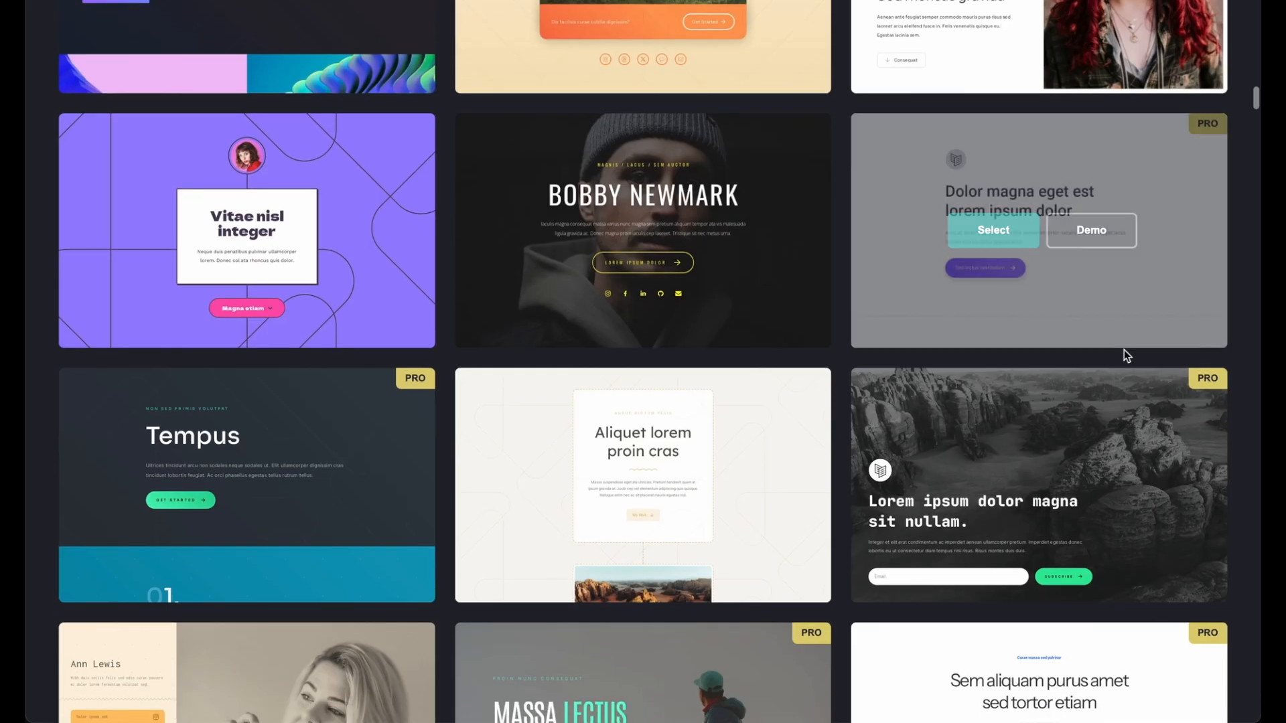
{"action": "scroll", "coordinate": [1124, 352], "scroll_direction": "down", "scroll_amount": 6}
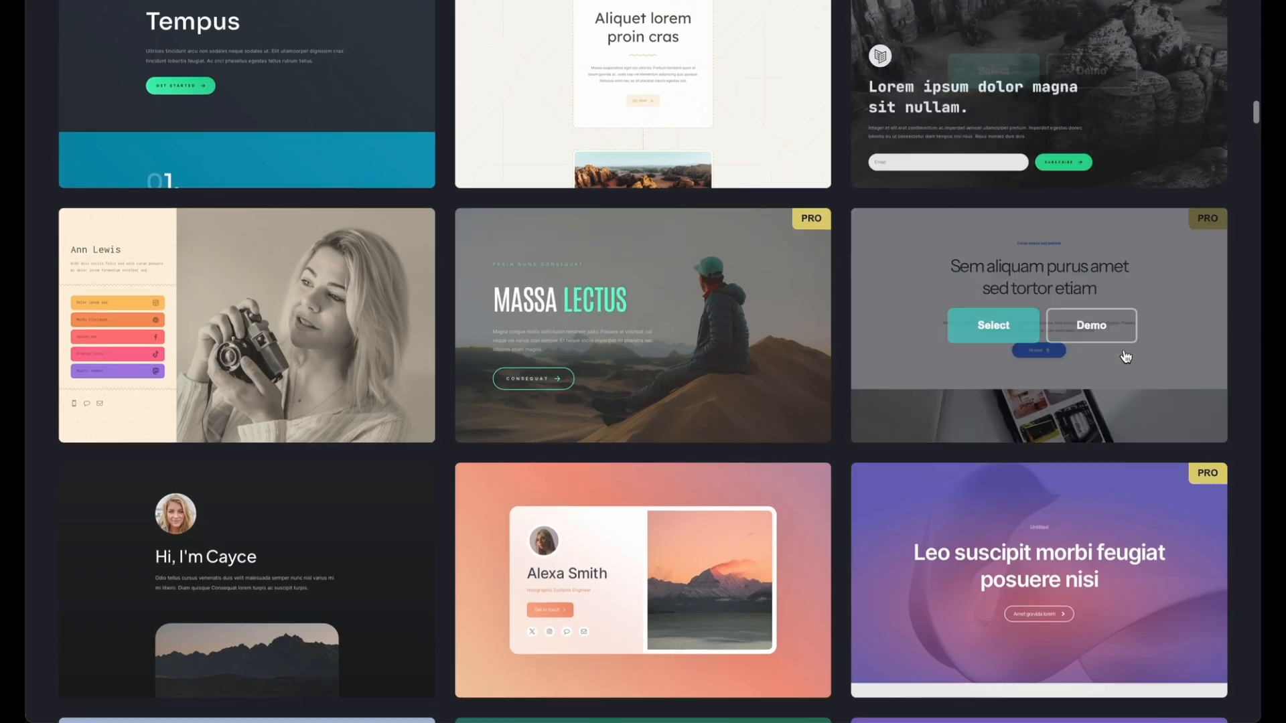
{"action": "scroll", "coordinate": [1126, 356], "scroll_direction": "up", "scroll_amount": 20}
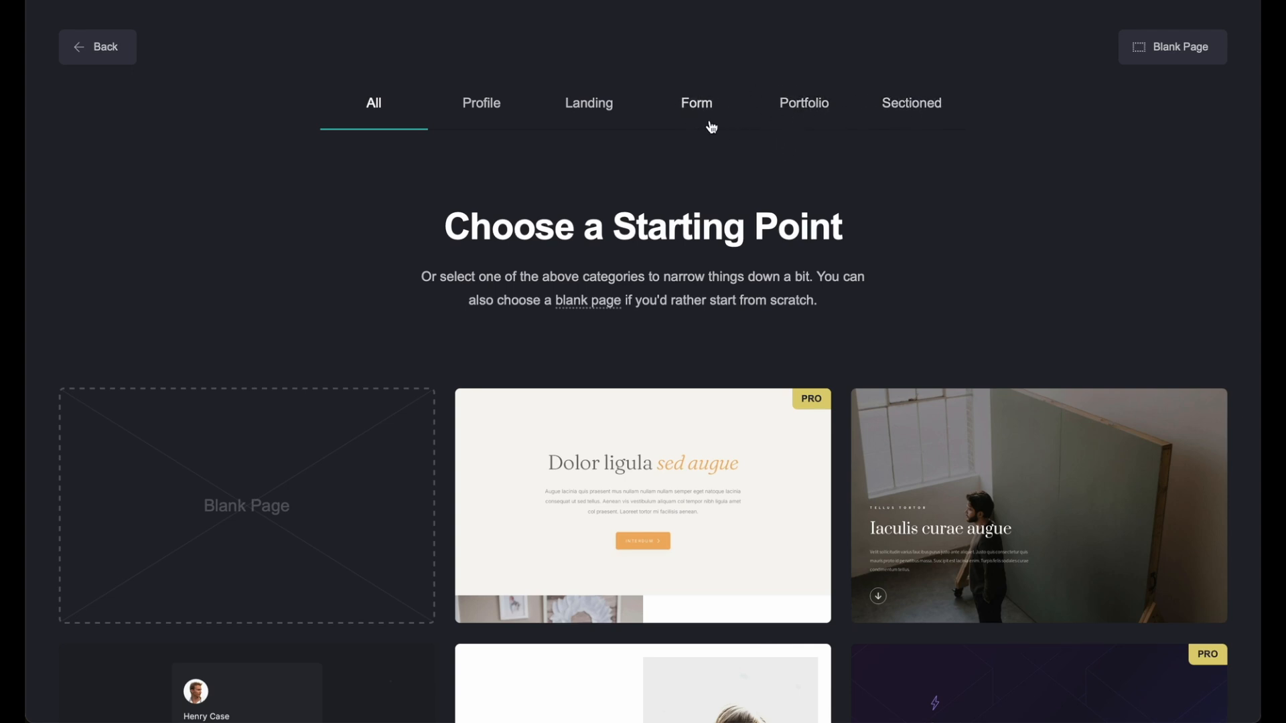
- Check the Landing template category and examine the designs in the Form category
{"action": "left_click", "coordinate": [595, 112]}
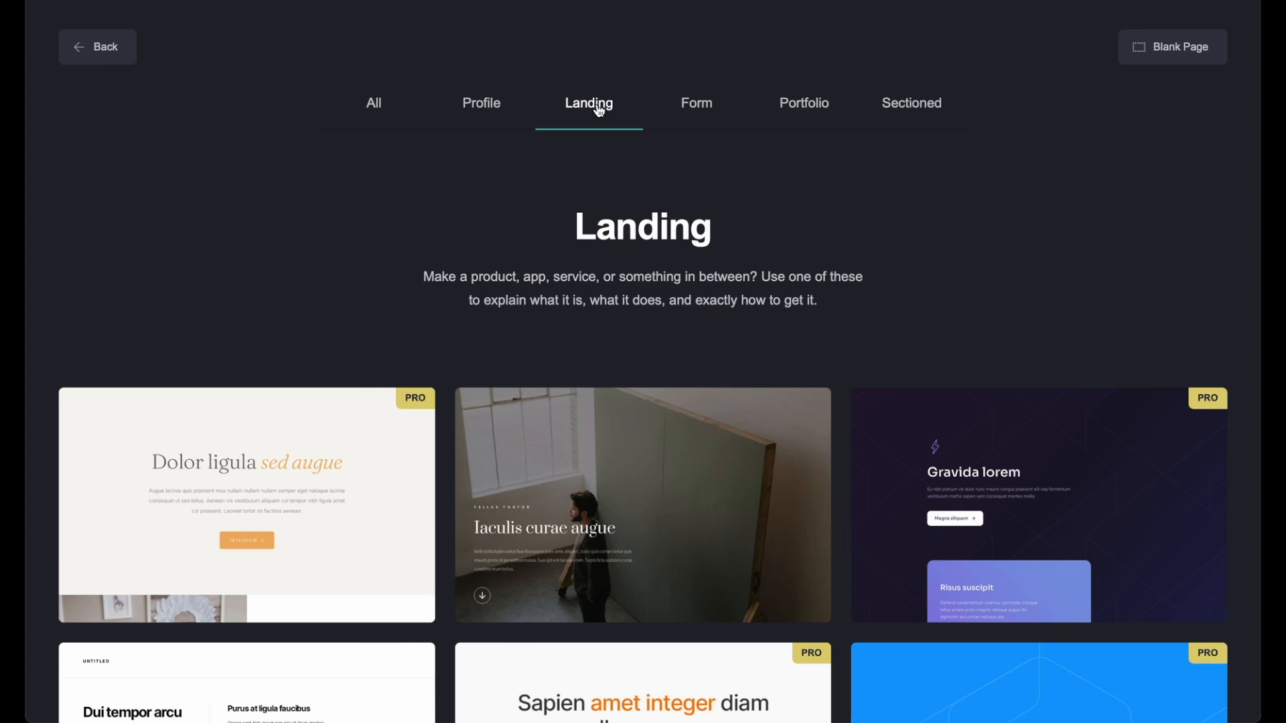
{"action": "left_click", "coordinate": [704, 115]}
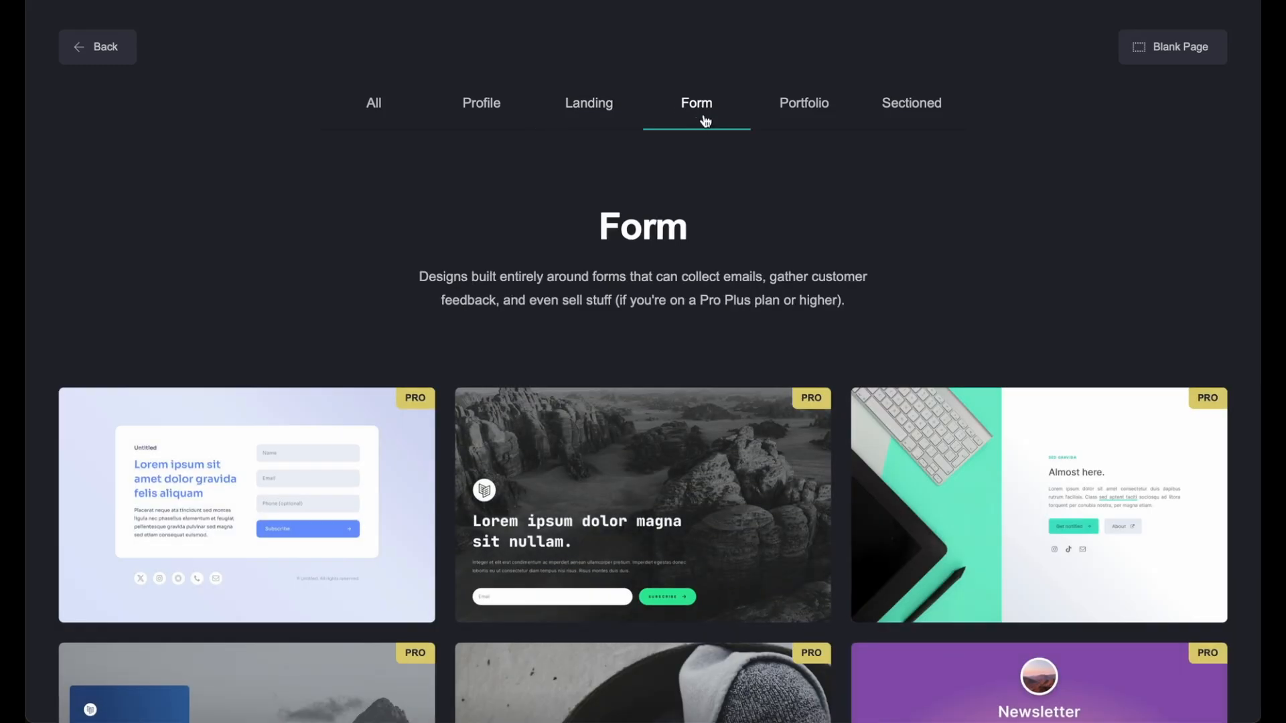
{"action": "scroll", "coordinate": [704, 493], "scroll_direction": "down", "scroll_amount": 6}
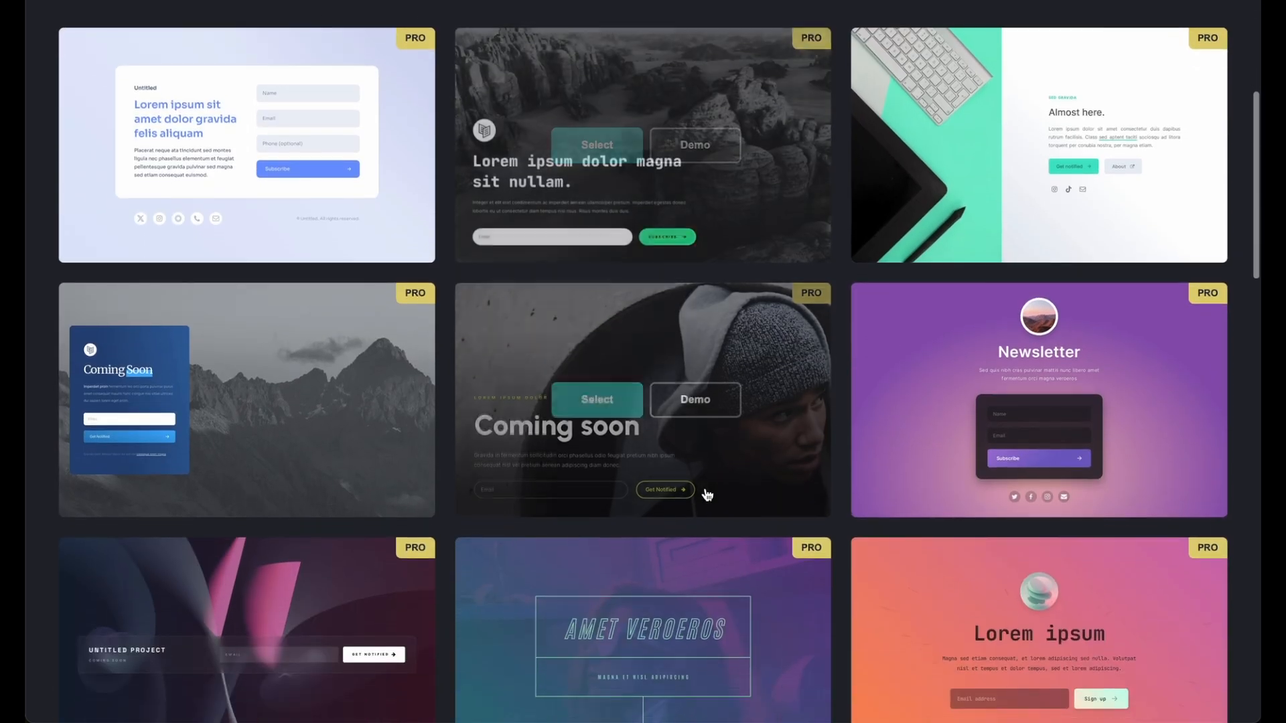
{"action": "scroll", "coordinate": [707, 494], "scroll_direction": "down", "scroll_amount": 1}
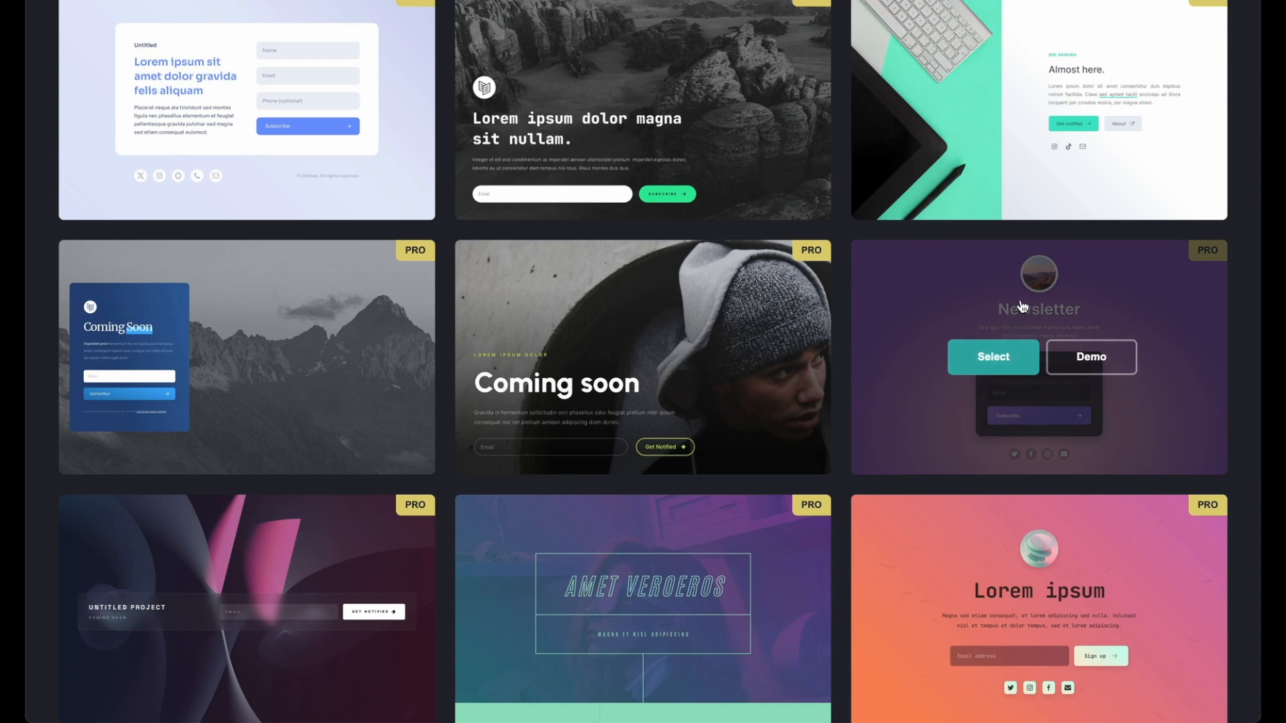
- Select the purple Newsletter form template, start the 7-day Pro trial for it and acknowledge the trial notice
{"action": "left_click", "coordinate": [1015, 306]}
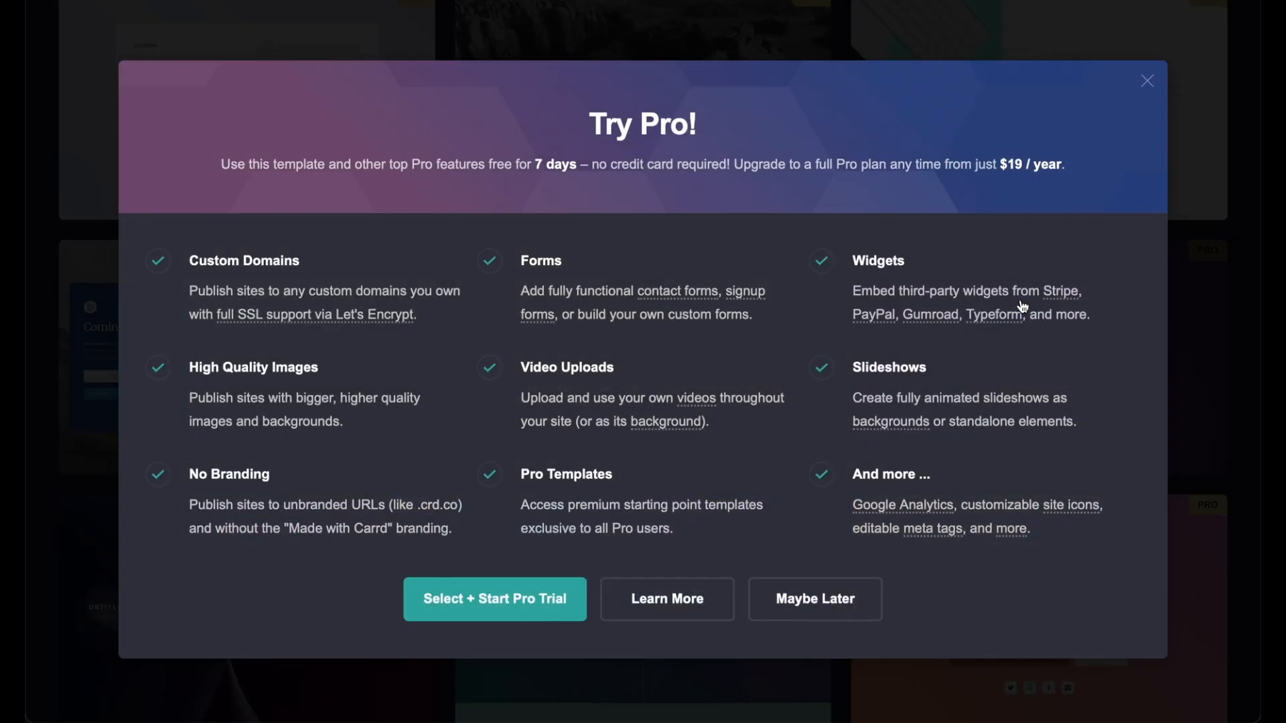
{"action": "left_click", "coordinate": [1147, 81]}
{"action": "mouse_move", "coordinate": [1044, 302]}
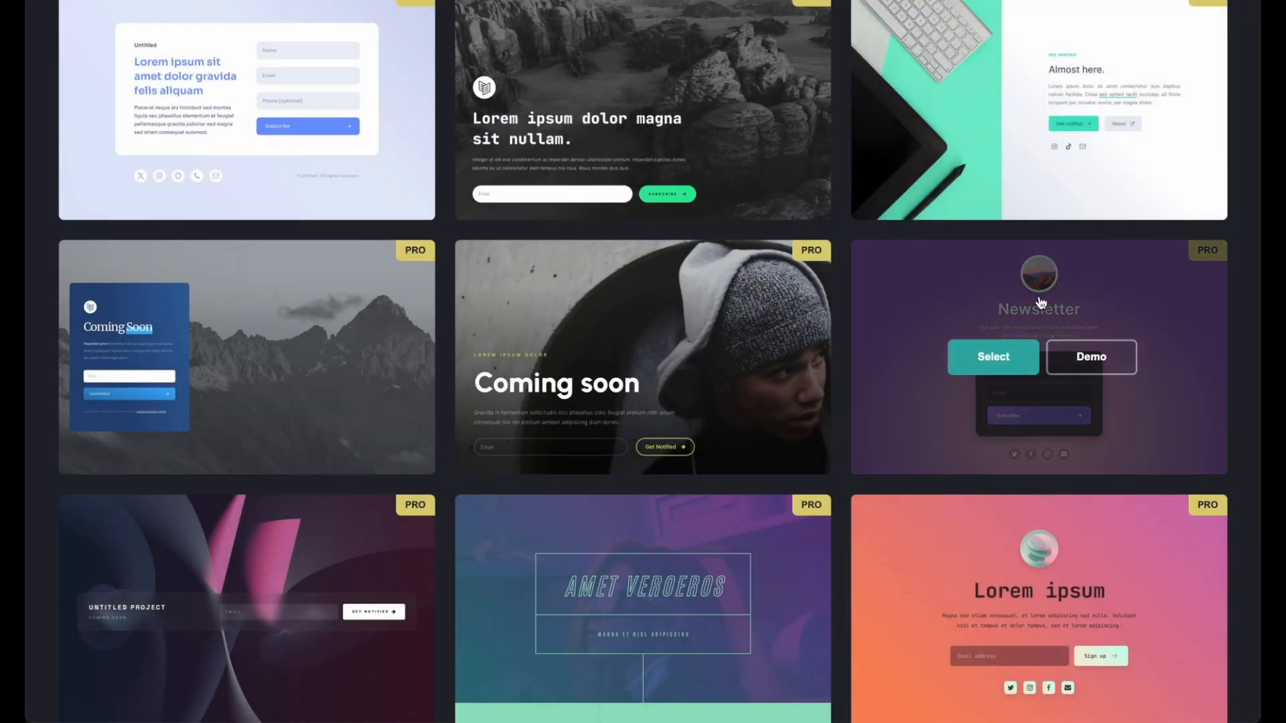
{"action": "left_click", "coordinate": [994, 356]}
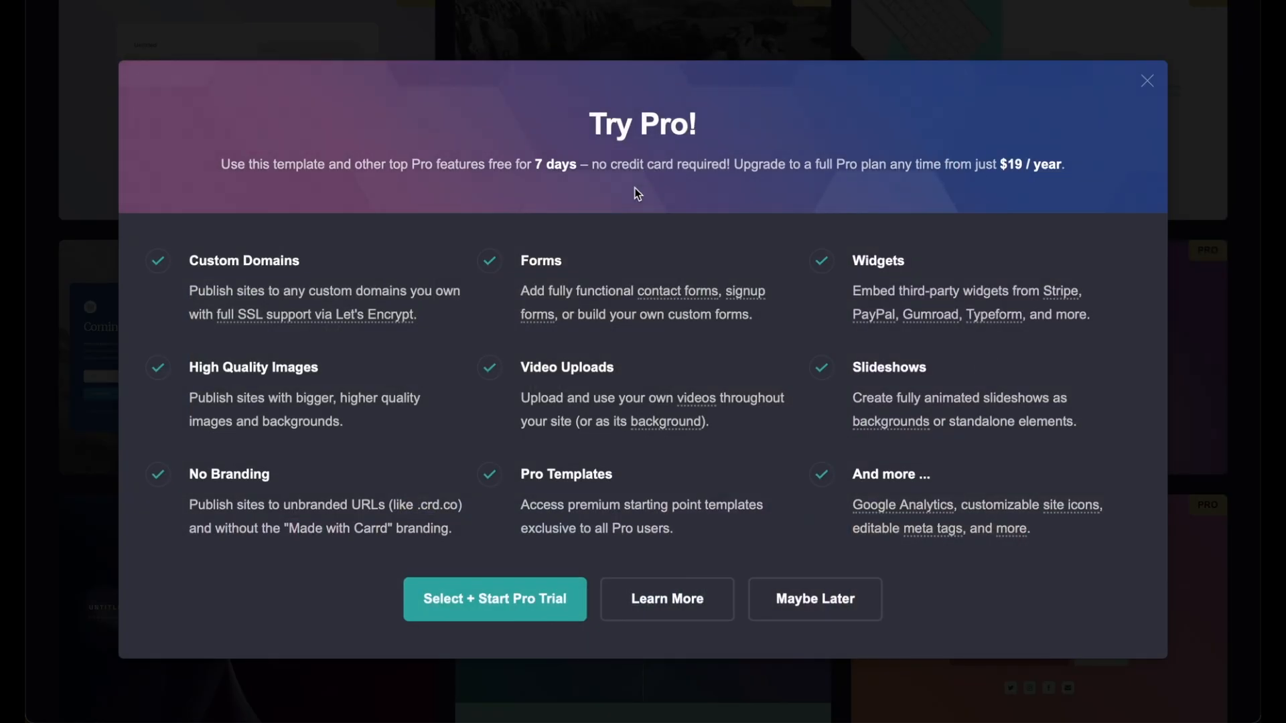
{"action": "left_click", "coordinate": [489, 605]}
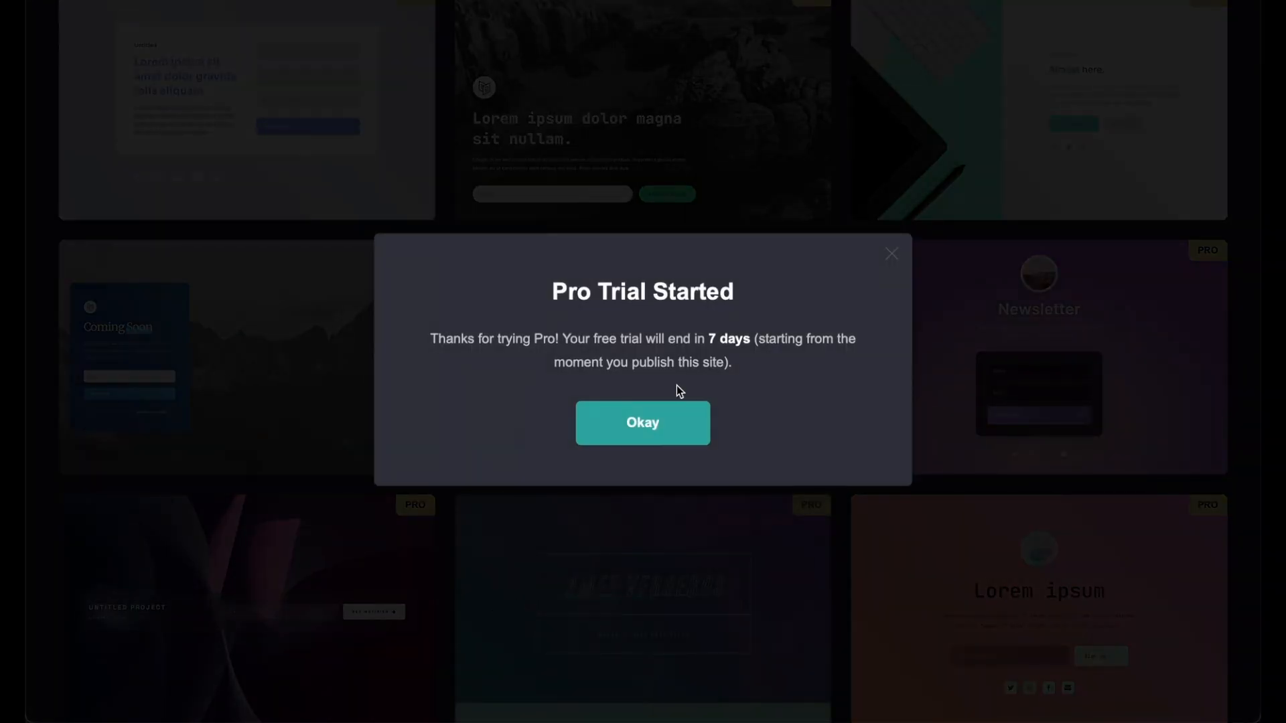
{"action": "left_click", "coordinate": [661, 416]}
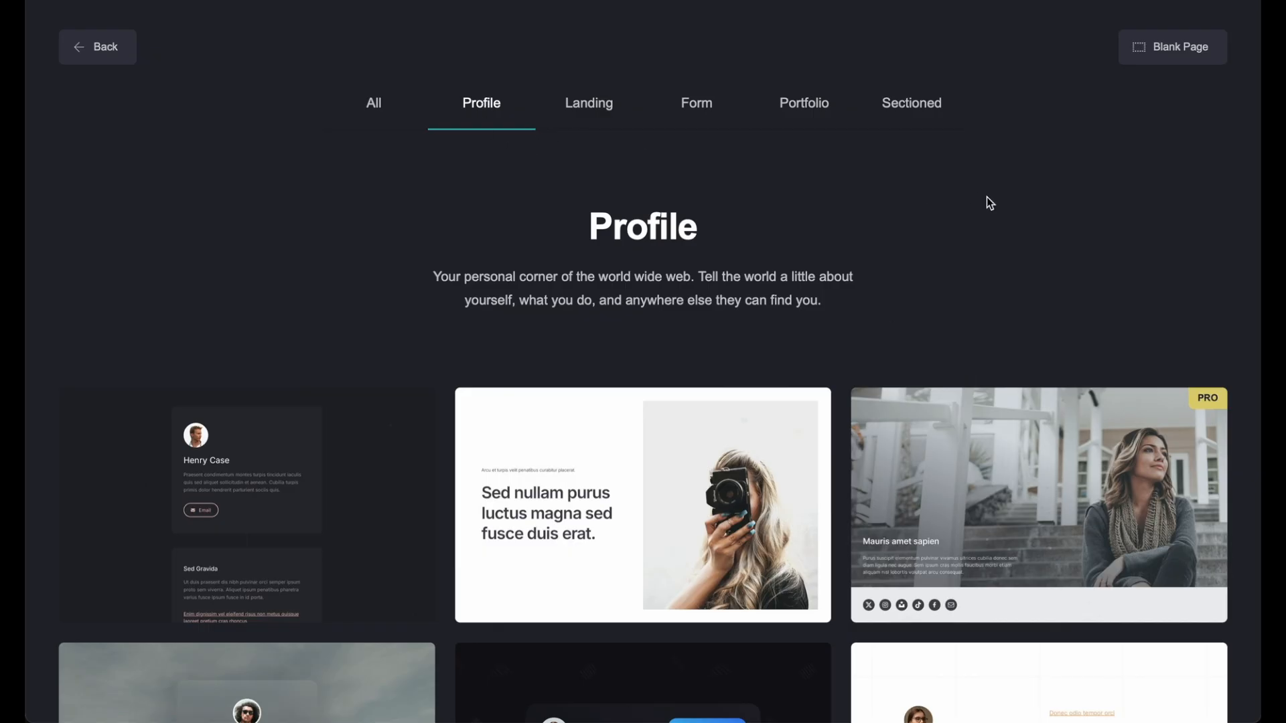
- Look through the Profile category's templates, comparing the card, photo and link-list designs
{"action": "scroll", "coordinate": [987, 201], "scroll_direction": "down", "scroll_amount": 4}
{"action": "scroll", "coordinate": [989, 203], "scroll_direction": "down", "scroll_amount": 3}
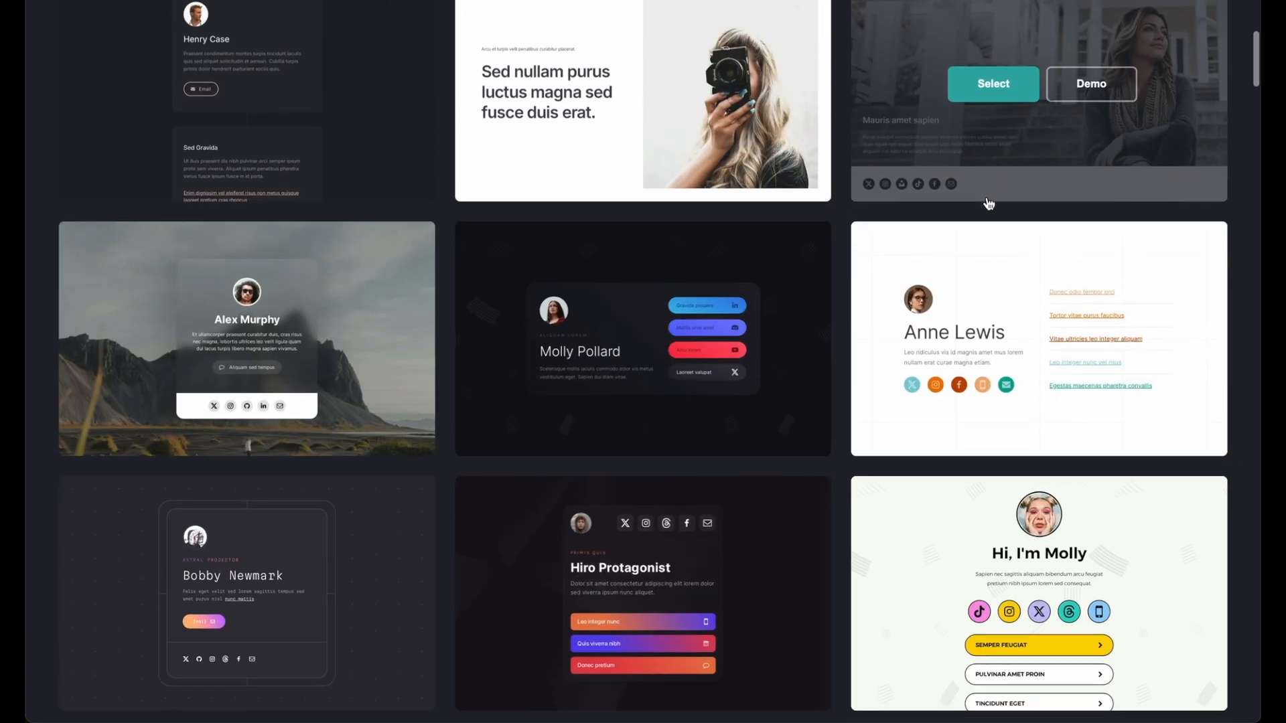
{"action": "scroll", "coordinate": [986, 197], "scroll_direction": "down", "scroll_amount": 1}
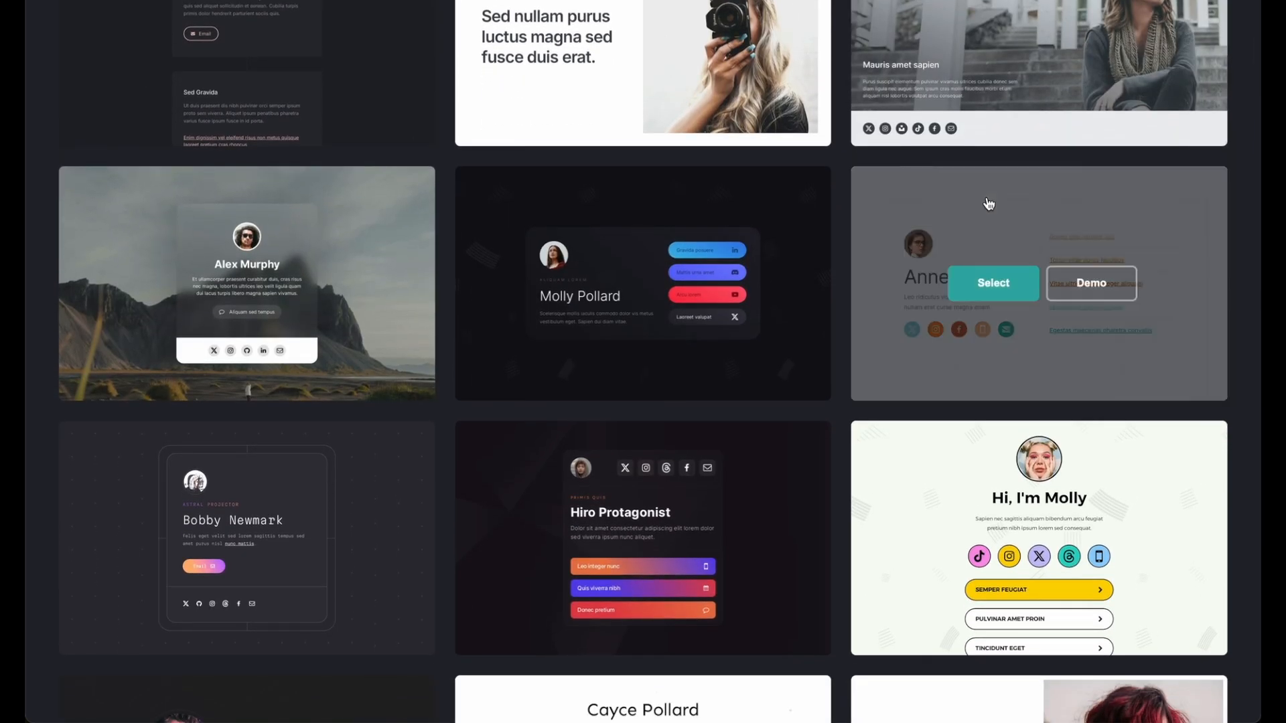
{"action": "scroll", "coordinate": [989, 203], "scroll_direction": "down", "scroll_amount": 7}
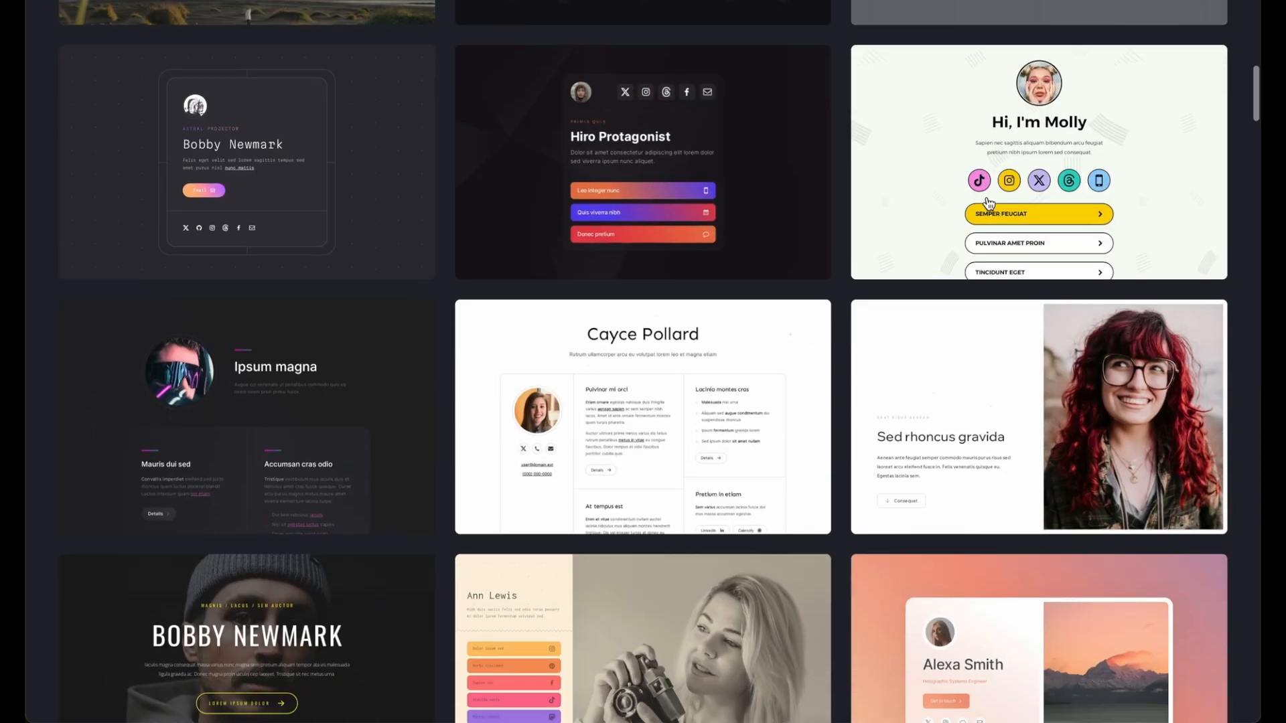
{"action": "scroll", "coordinate": [989, 203], "scroll_direction": "down", "scroll_amount": 5}
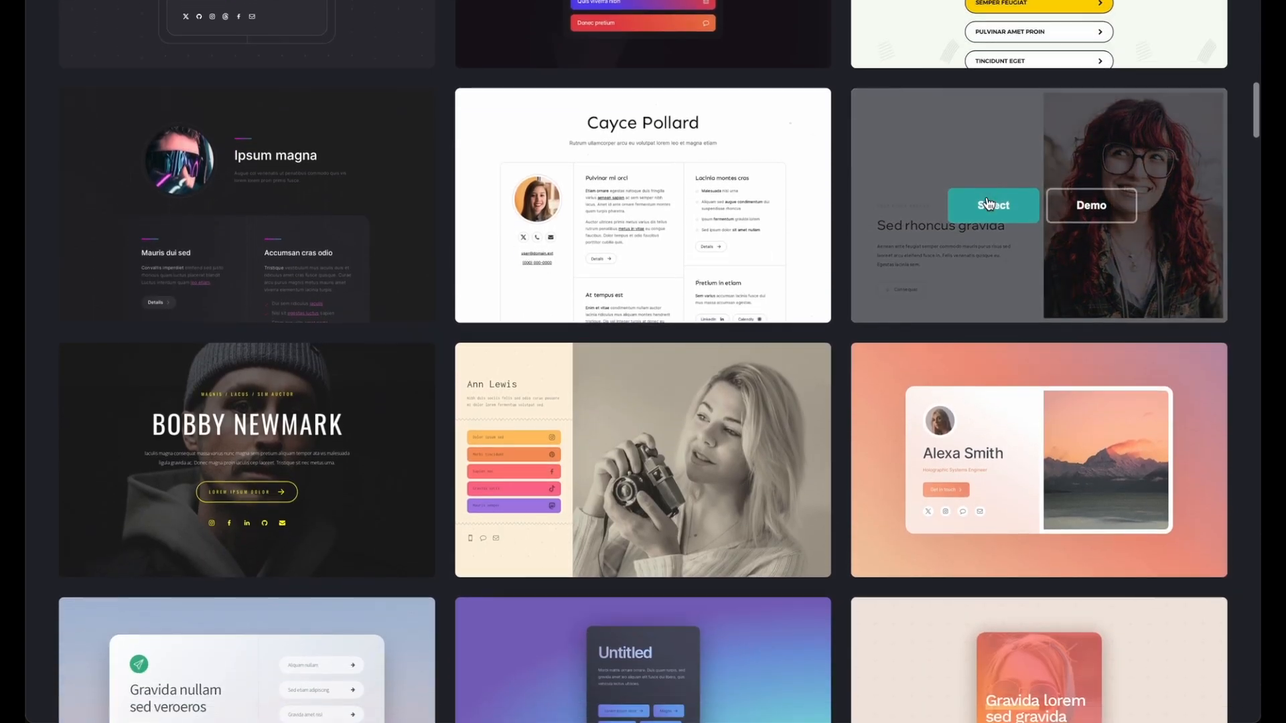
{"action": "scroll", "coordinate": [989, 203], "scroll_direction": "down", "scroll_amount": 8}
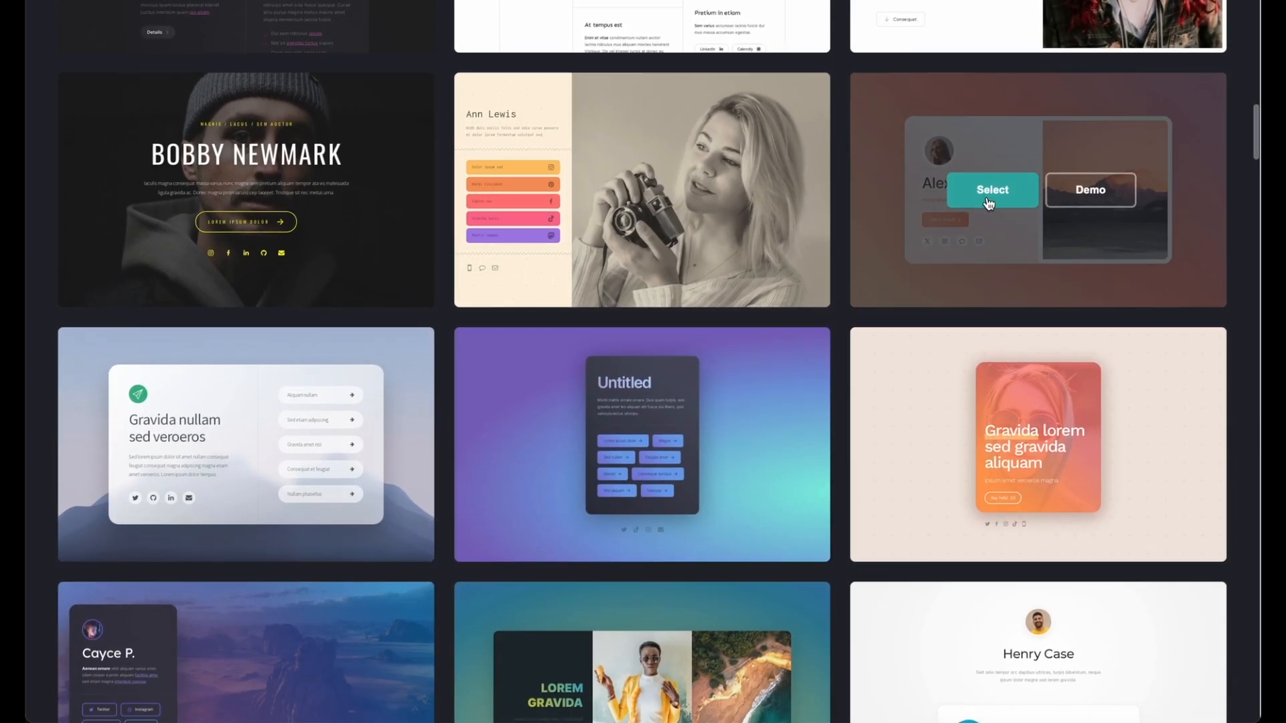
{"action": "scroll", "coordinate": [989, 203], "scroll_direction": "down", "scroll_amount": 3}
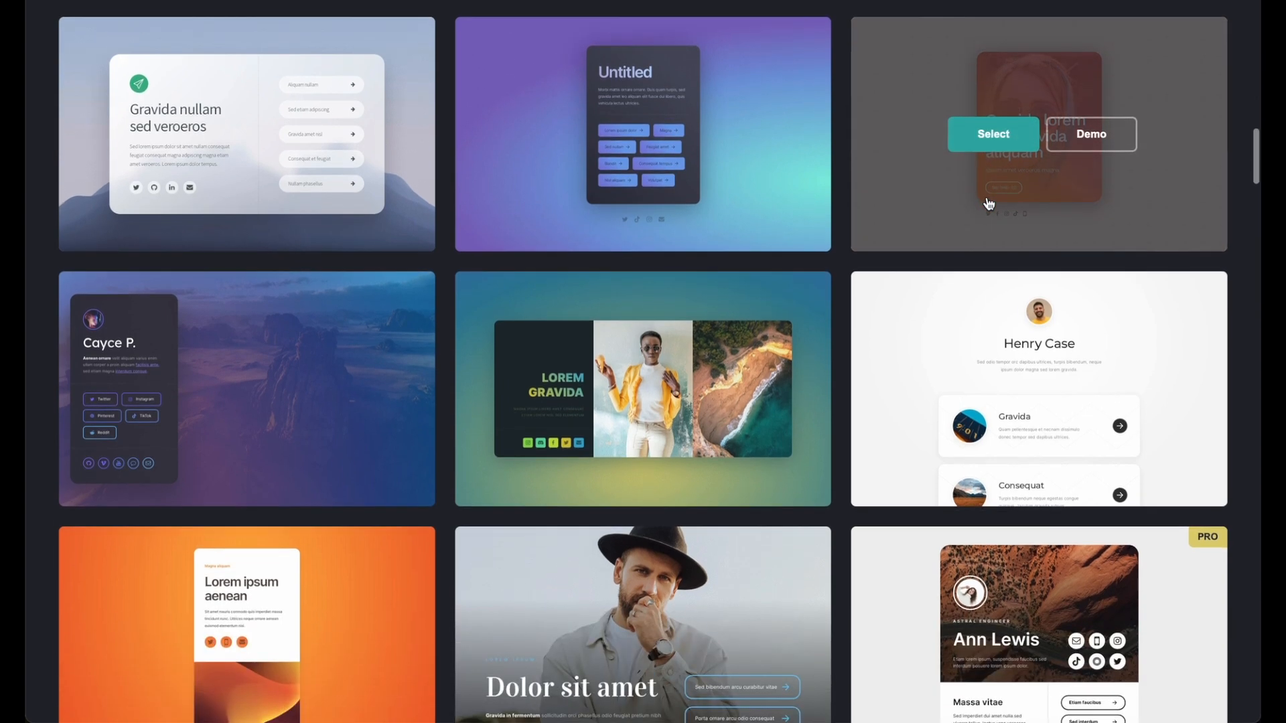
{"action": "scroll", "coordinate": [989, 203], "scroll_direction": "down", "scroll_amount": 5}
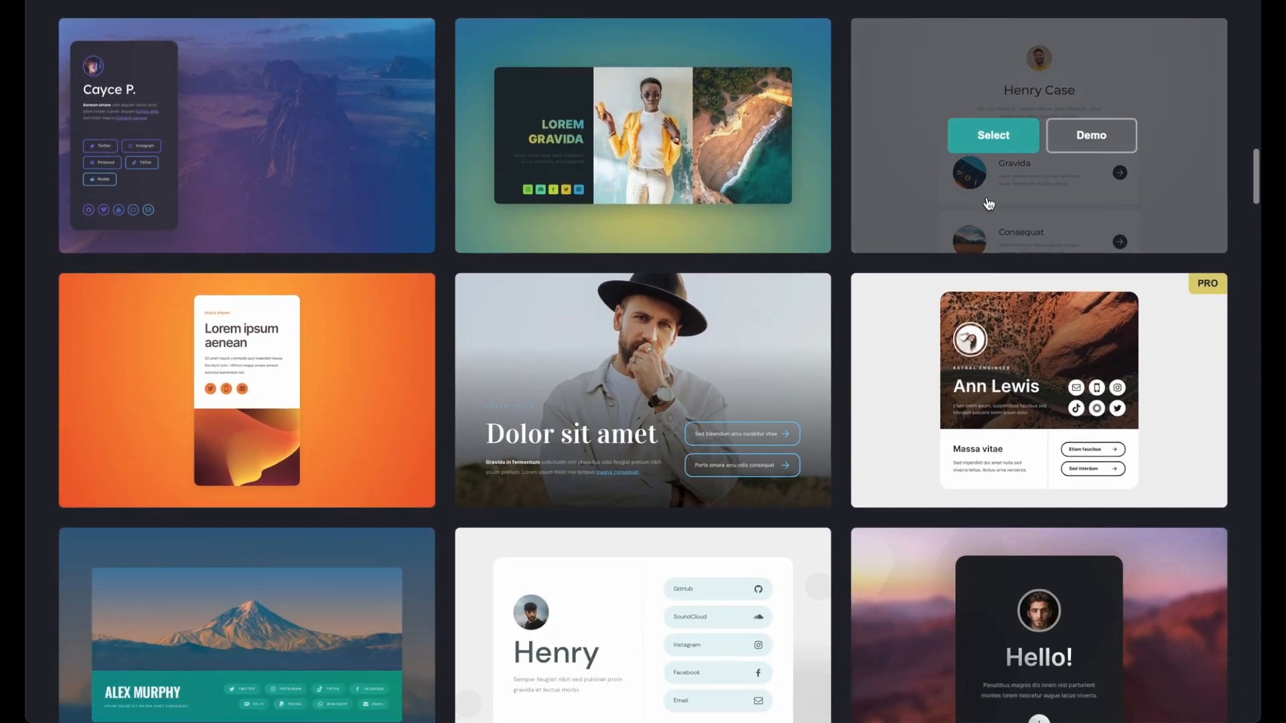
{"action": "scroll", "coordinate": [989, 203], "scroll_direction": "down", "scroll_amount": 8}
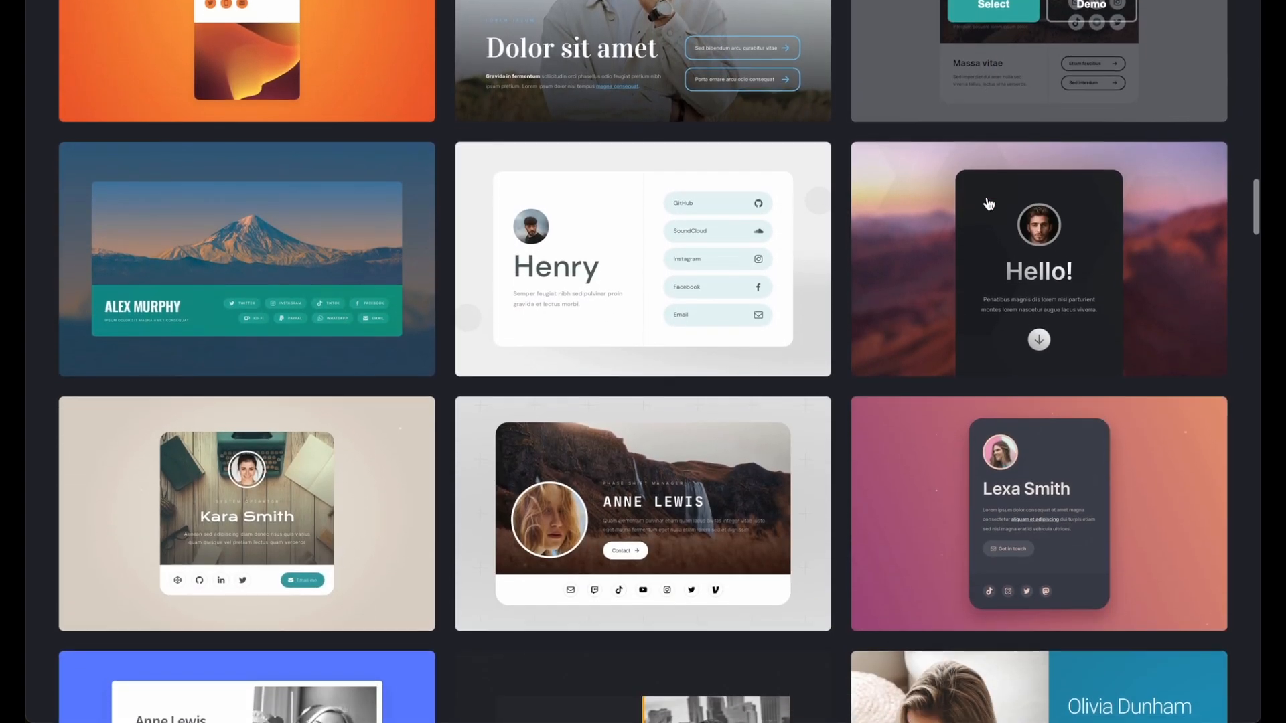
{"action": "scroll", "coordinate": [989, 203], "scroll_direction": "down", "scroll_amount": 7}
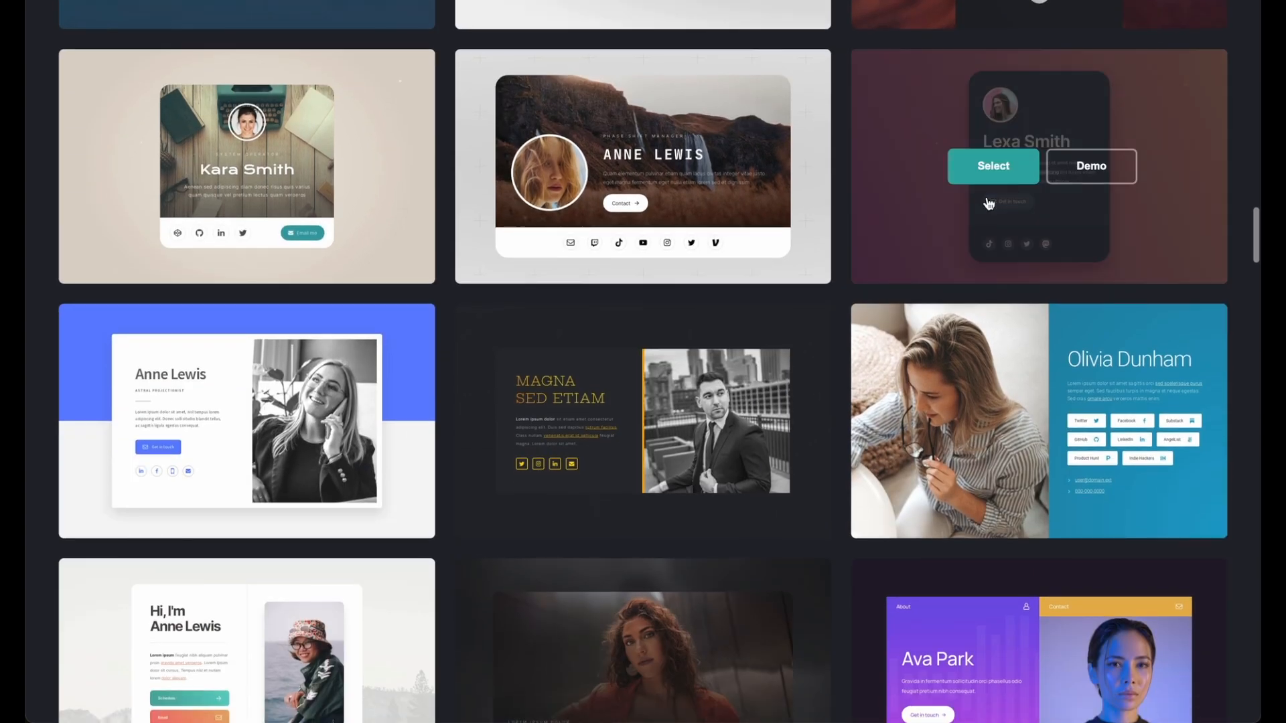
{"action": "scroll", "coordinate": [989, 203], "scroll_direction": "down", "scroll_amount": 8}
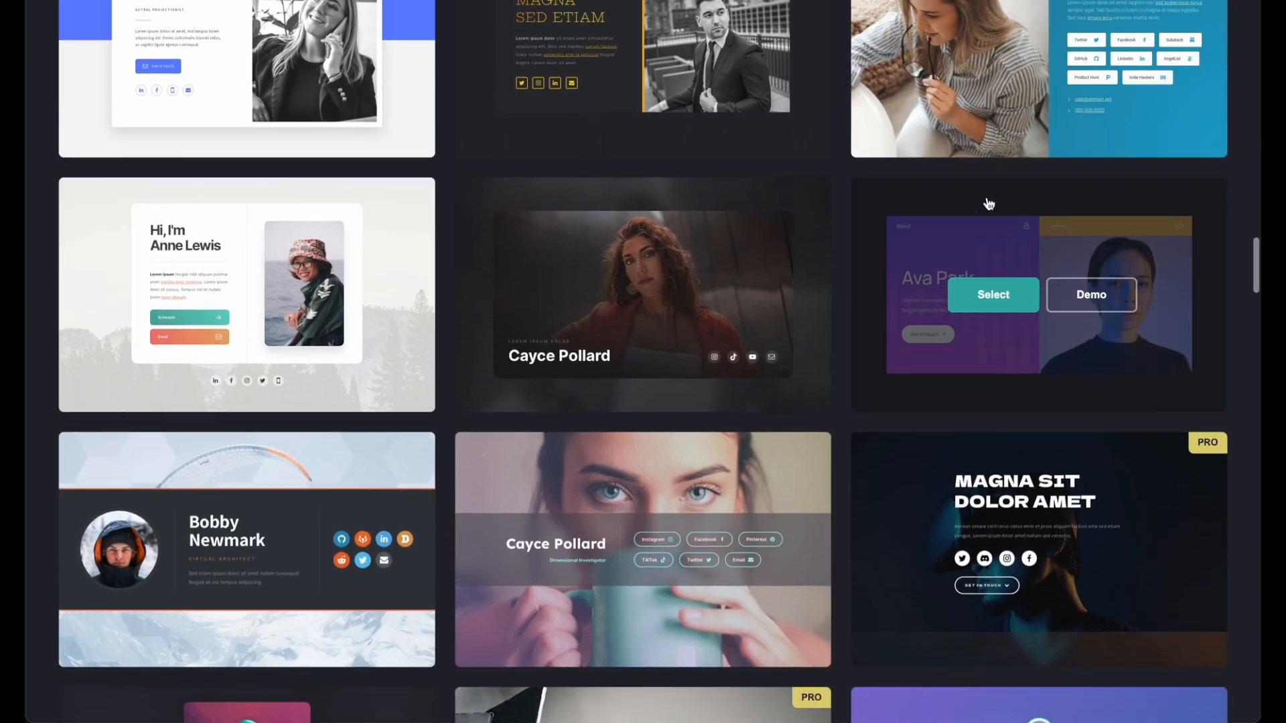
{"action": "scroll", "coordinate": [989, 203], "scroll_direction": "down", "scroll_amount": 4}
- Open the pale green link-list profile template in the editor and examine its heading, social icons and link buttons
{"action": "scroll", "coordinate": [867, 359], "scroll_direction": "up", "scroll_amount": 15}
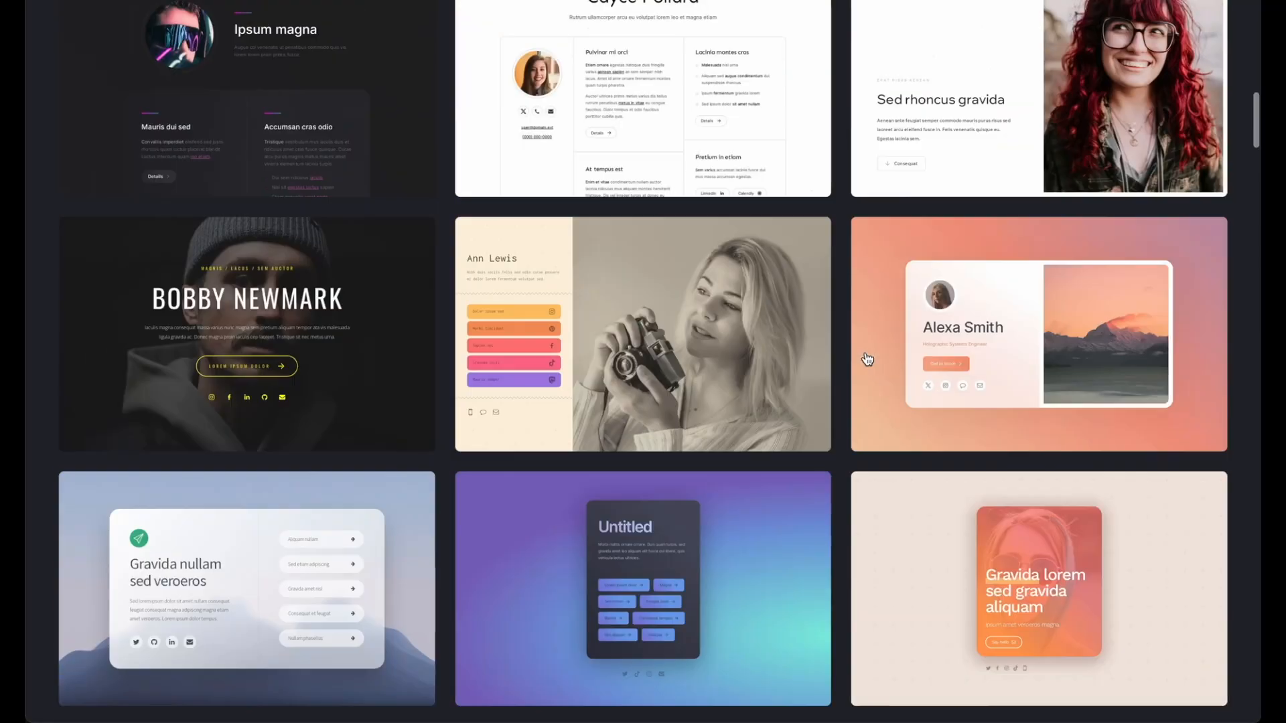
{"action": "scroll", "coordinate": [868, 359], "scroll_direction": "up", "scroll_amount": 1}
{"action": "scroll", "coordinate": [867, 360], "scroll_direction": "up", "scroll_amount": 15}
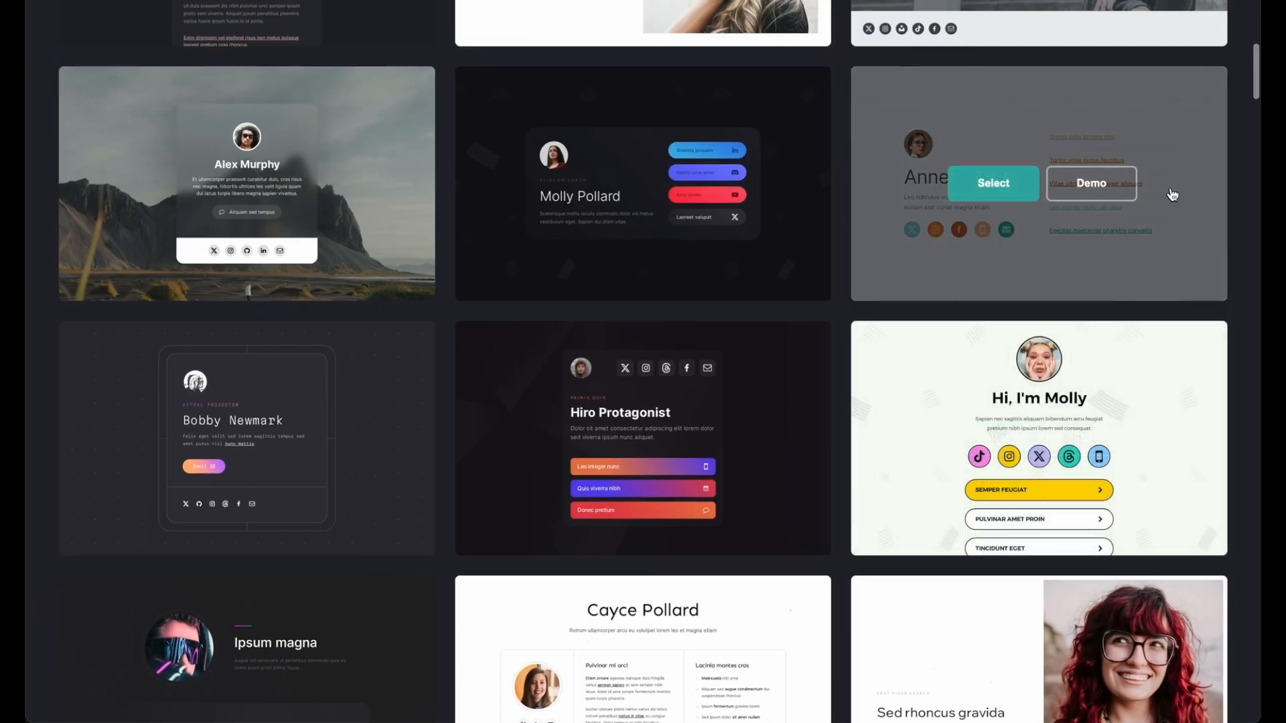
{"action": "left_click", "coordinate": [1168, 373]}
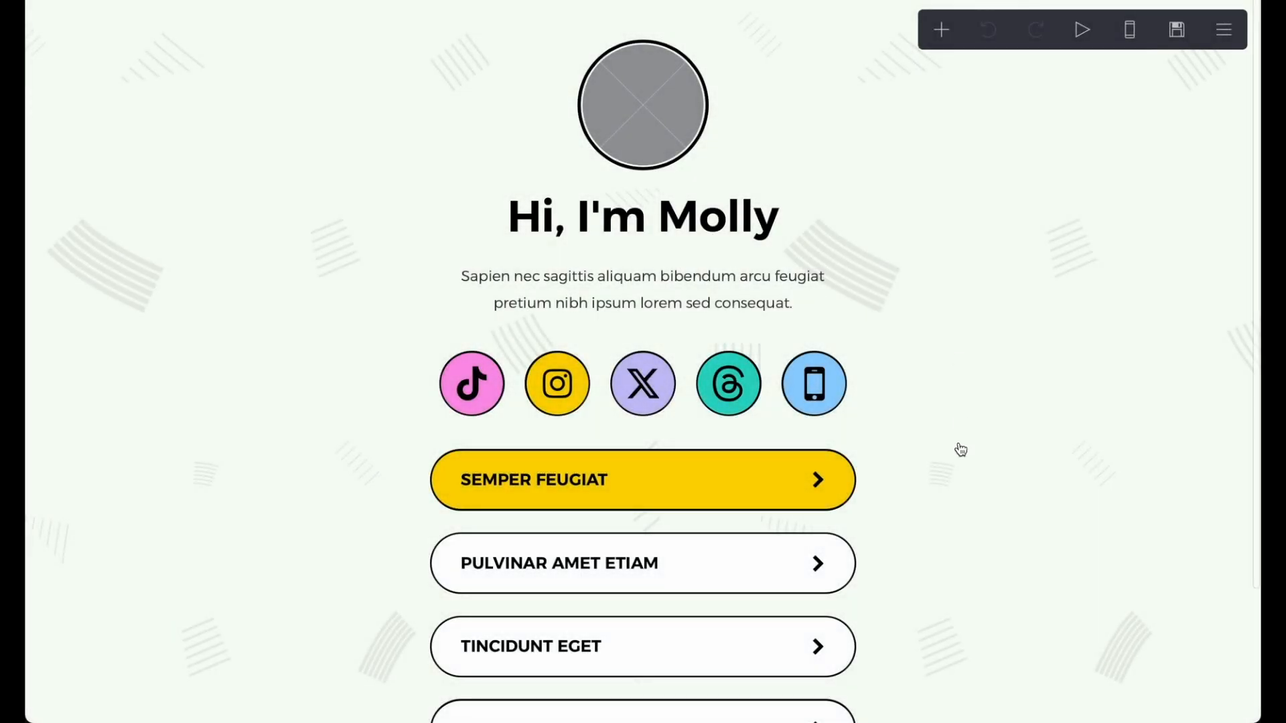
{"action": "scroll", "coordinate": [961, 450], "scroll_direction": "down", "scroll_amount": 1}
{"action": "scroll", "coordinate": [961, 450], "scroll_direction": "up", "scroll_amount": 1}
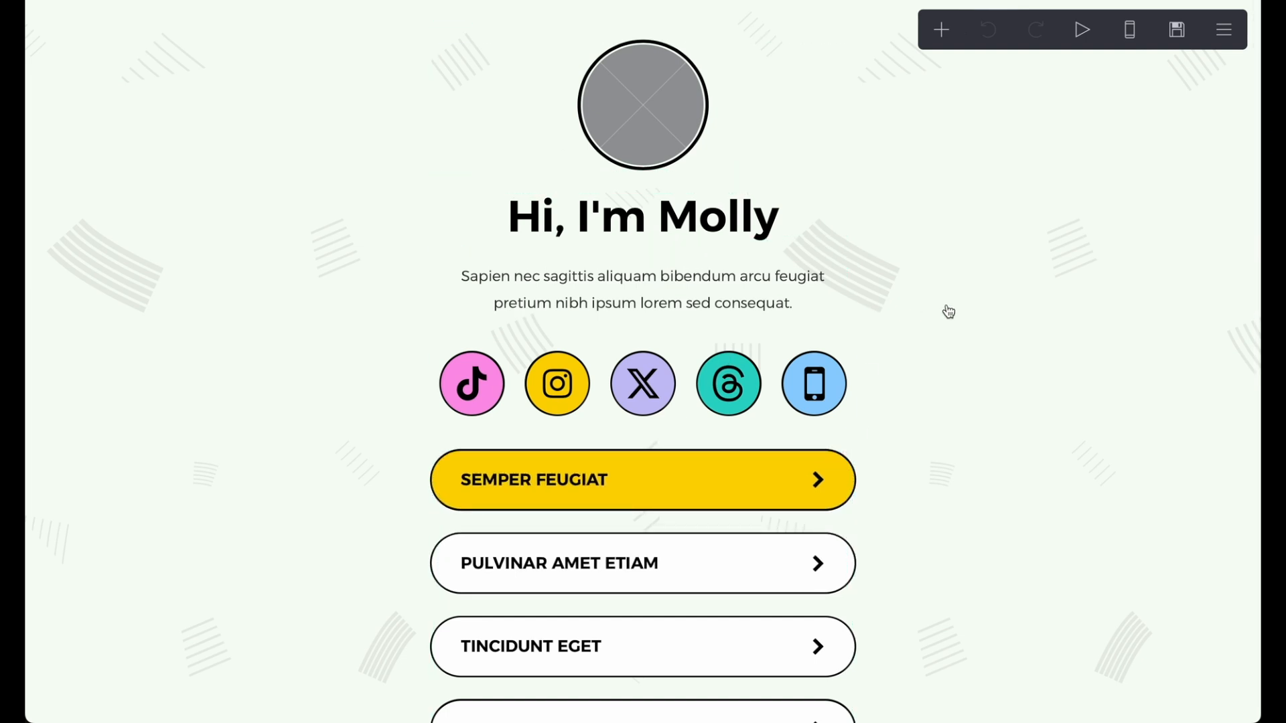
{"action": "scroll", "coordinate": [947, 311], "scroll_direction": "down", "scroll_amount": 3}
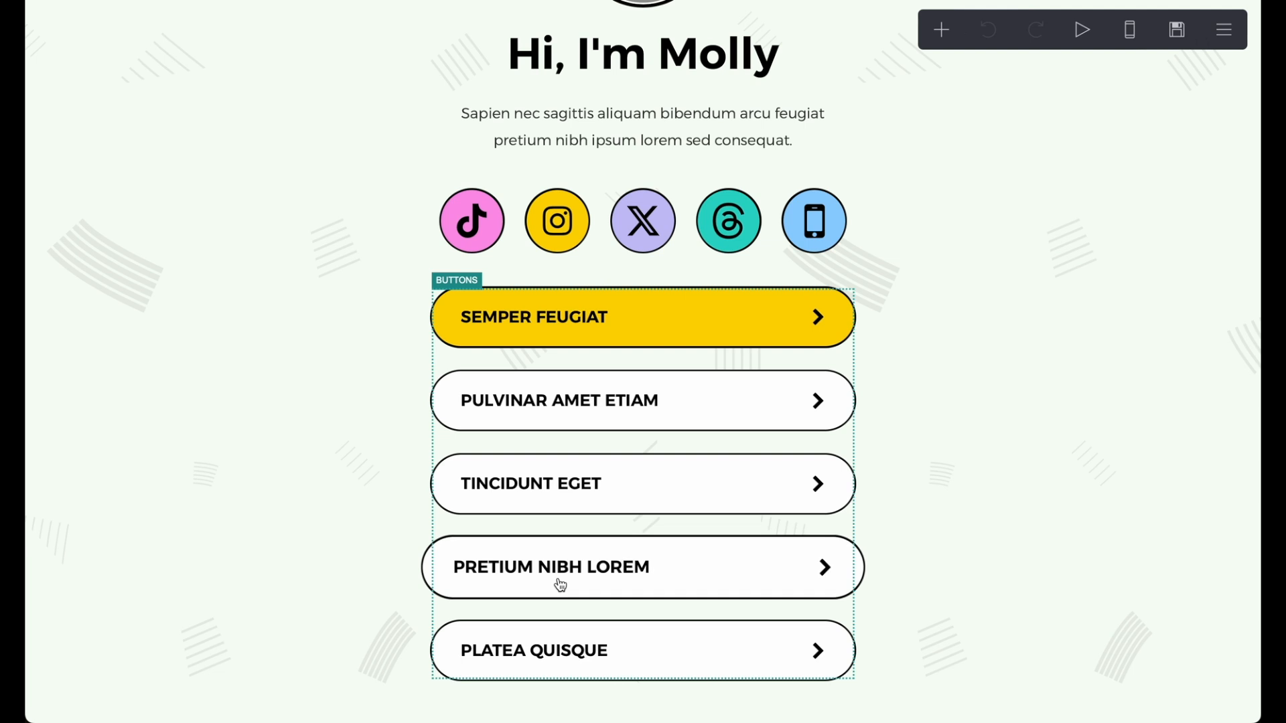
{"action": "scroll", "coordinate": [1095, 339], "scroll_direction": "up", "scroll_amount": 3}
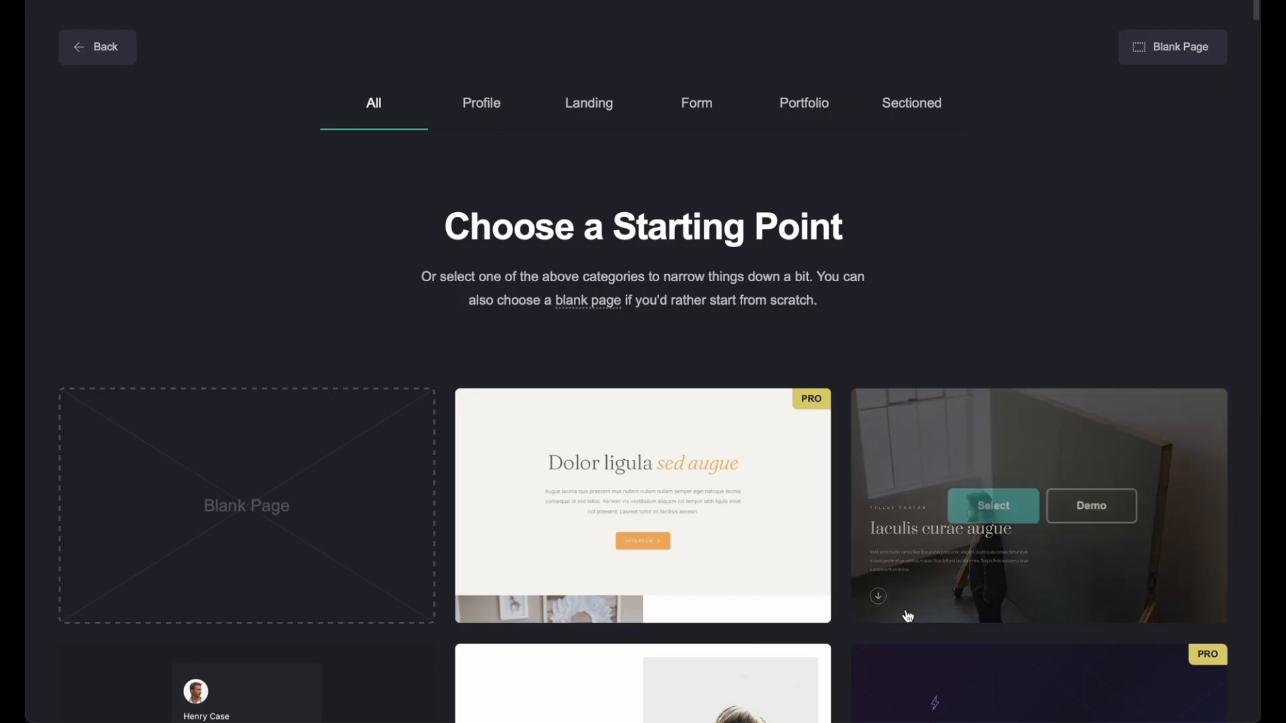
- Skim the full collection of starting templates and switch to the Landing category
{"action": "scroll", "coordinate": [901, 619], "scroll_direction": "down", "scroll_amount": 1}
{"action": "scroll", "coordinate": [796, 492], "scroll_direction": "down", "scroll_amount": 15}
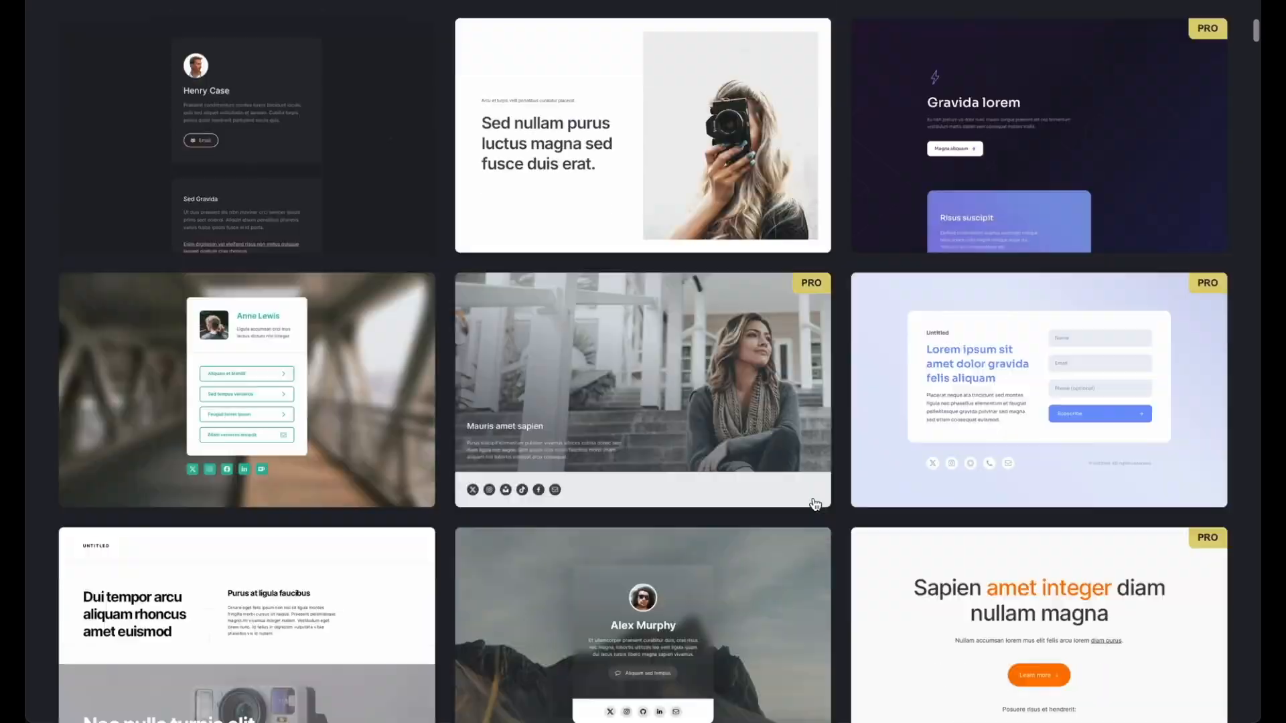
{"action": "scroll", "coordinate": [815, 505], "scroll_direction": "up", "scroll_amount": 15}
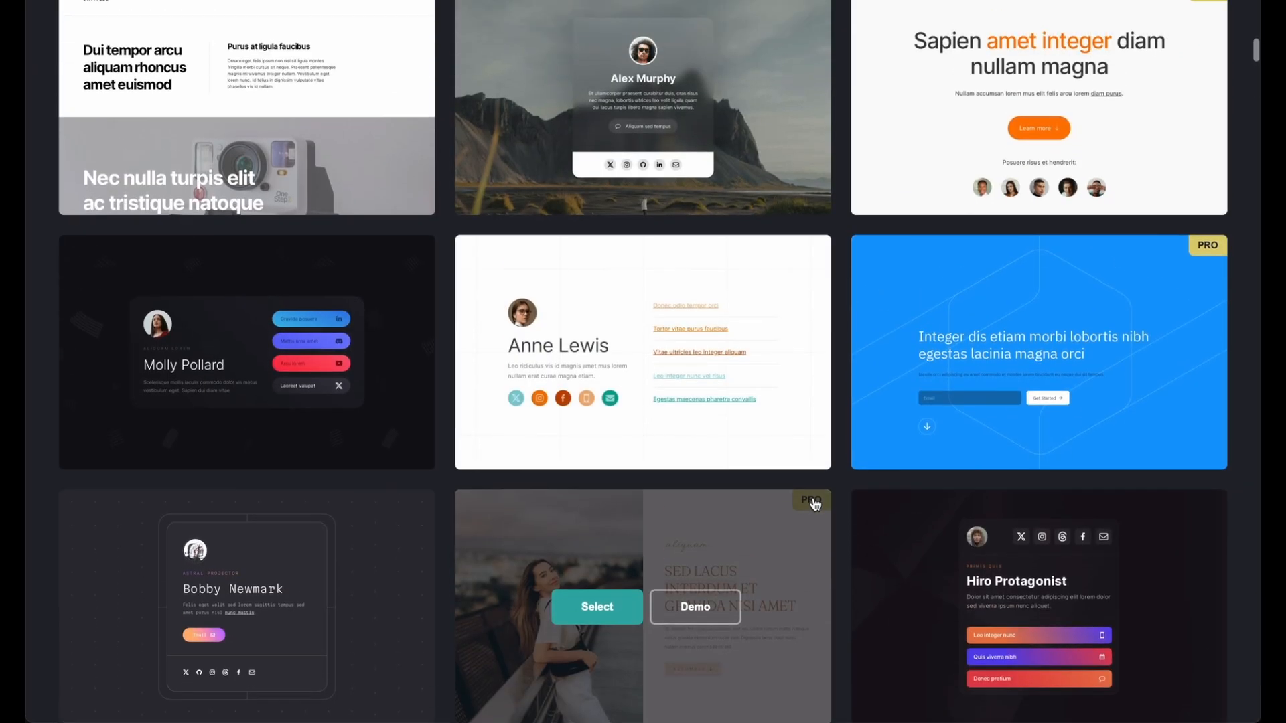
{"action": "left_click", "coordinate": [477, 103]}
{"action": "left_click", "coordinate": [610, 108]}
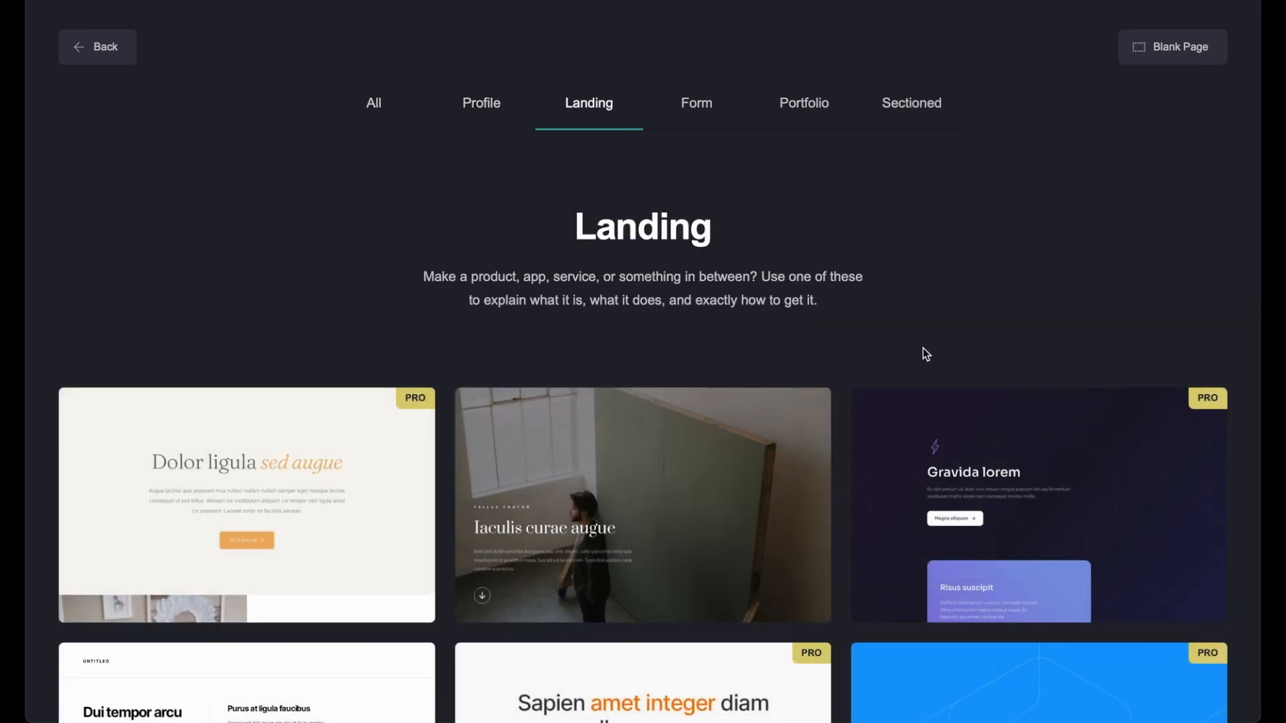
- Look through the Landing category's templates, comparing the free and Pro designs
{"action": "scroll", "coordinate": [935, 360], "scroll_direction": "down", "scroll_amount": 6}
{"action": "scroll", "coordinate": [938, 366], "scroll_direction": "down", "scroll_amount": 6}
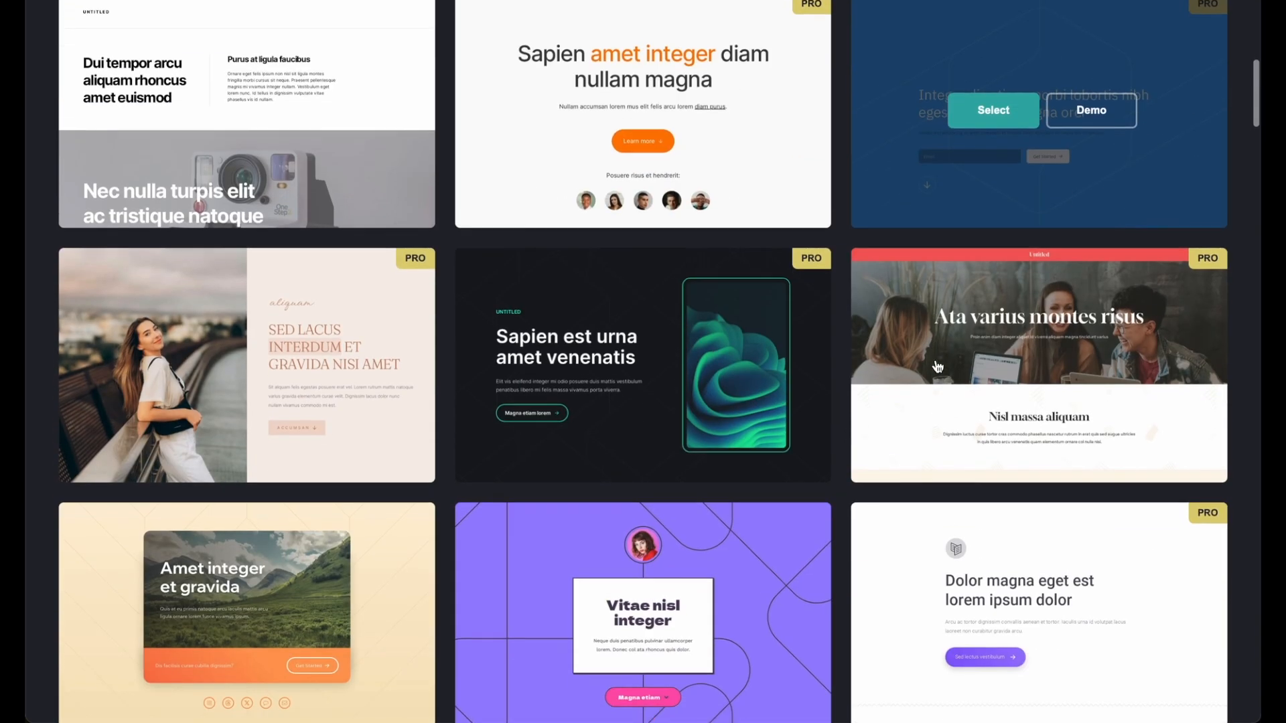
{"action": "scroll", "coordinate": [937, 366], "scroll_direction": "down", "scroll_amount": 11}
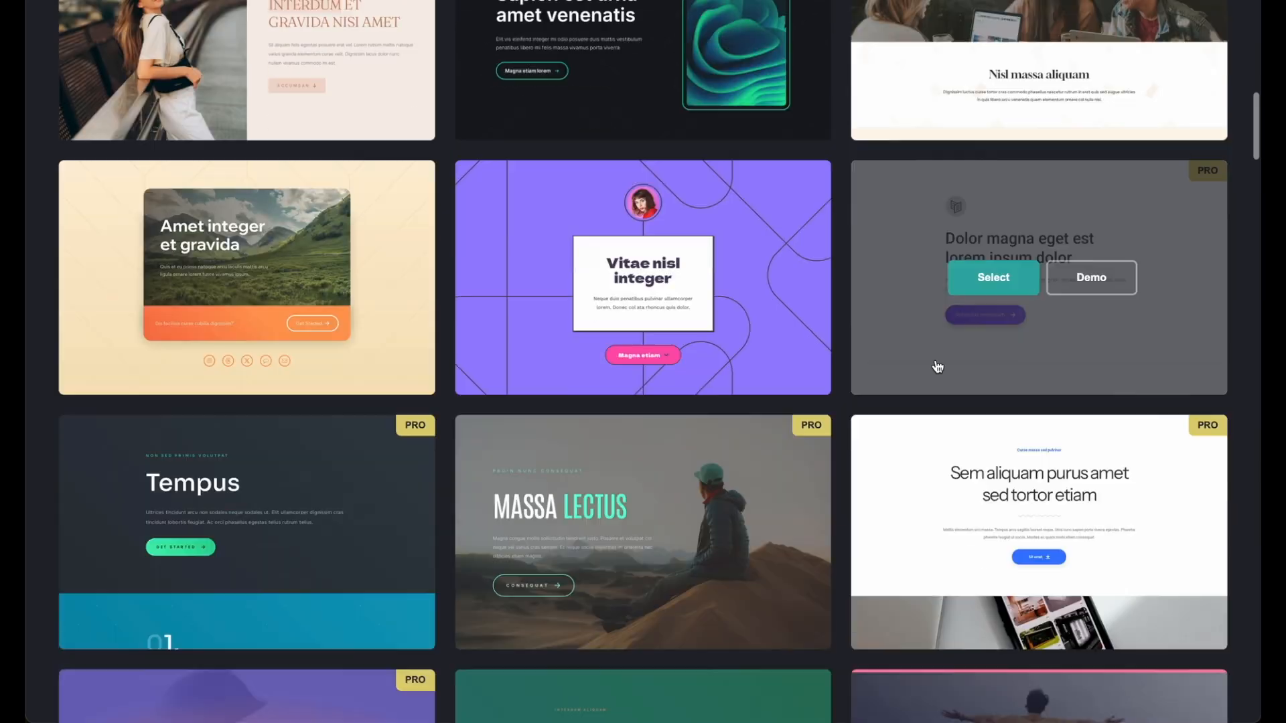
{"action": "scroll", "coordinate": [937, 366], "scroll_direction": "down", "scroll_amount": 6}
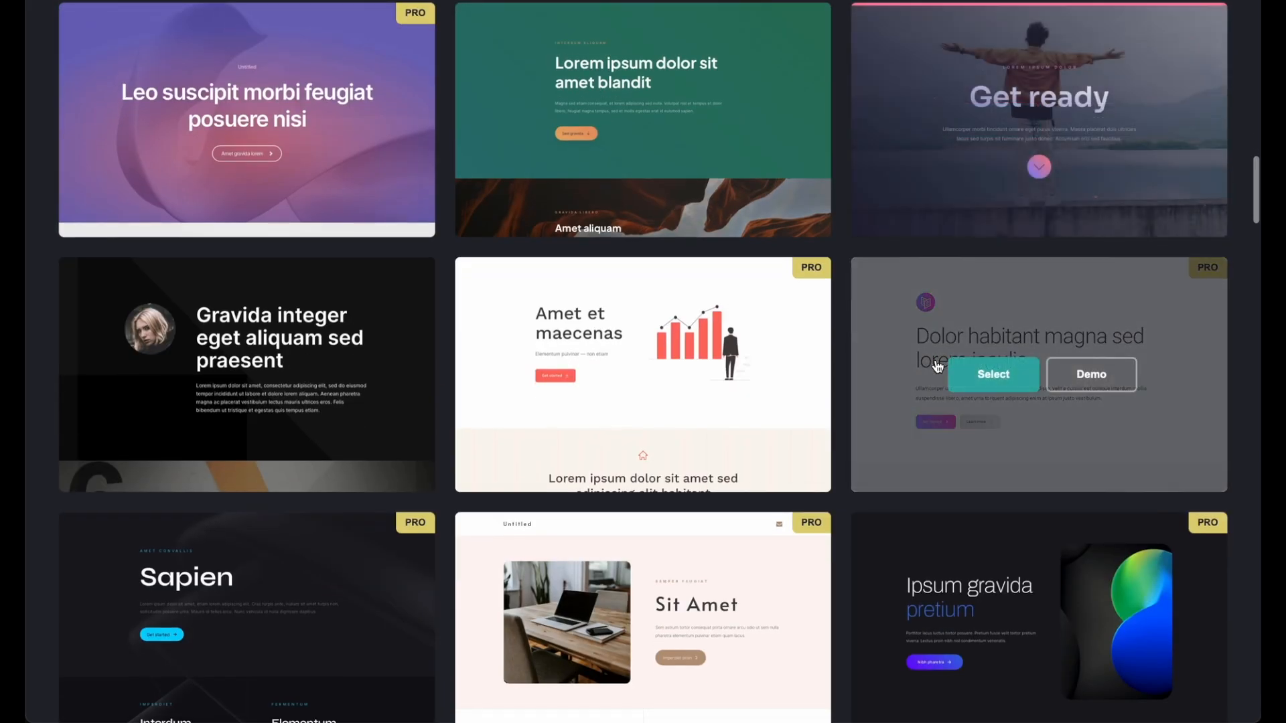
{"action": "scroll", "coordinate": [937, 366], "scroll_direction": "down", "scroll_amount": 9}
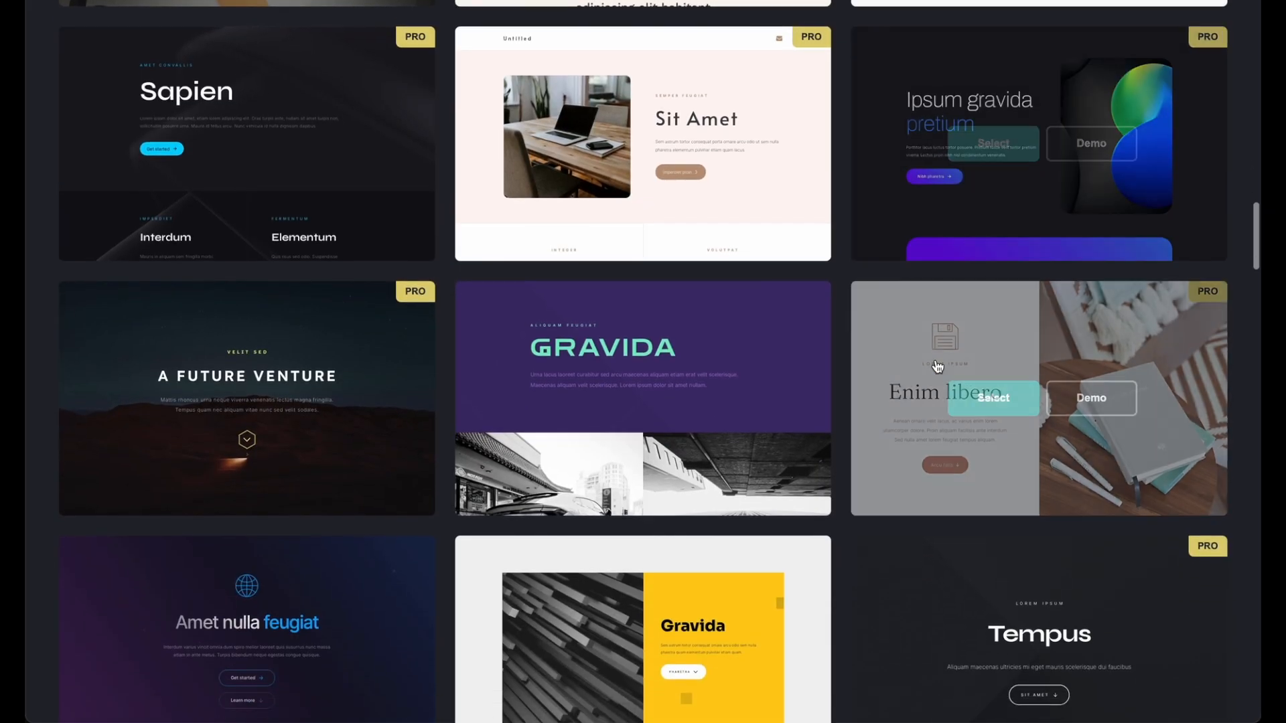
{"action": "scroll", "coordinate": [937, 366], "scroll_direction": "down", "scroll_amount": 7}
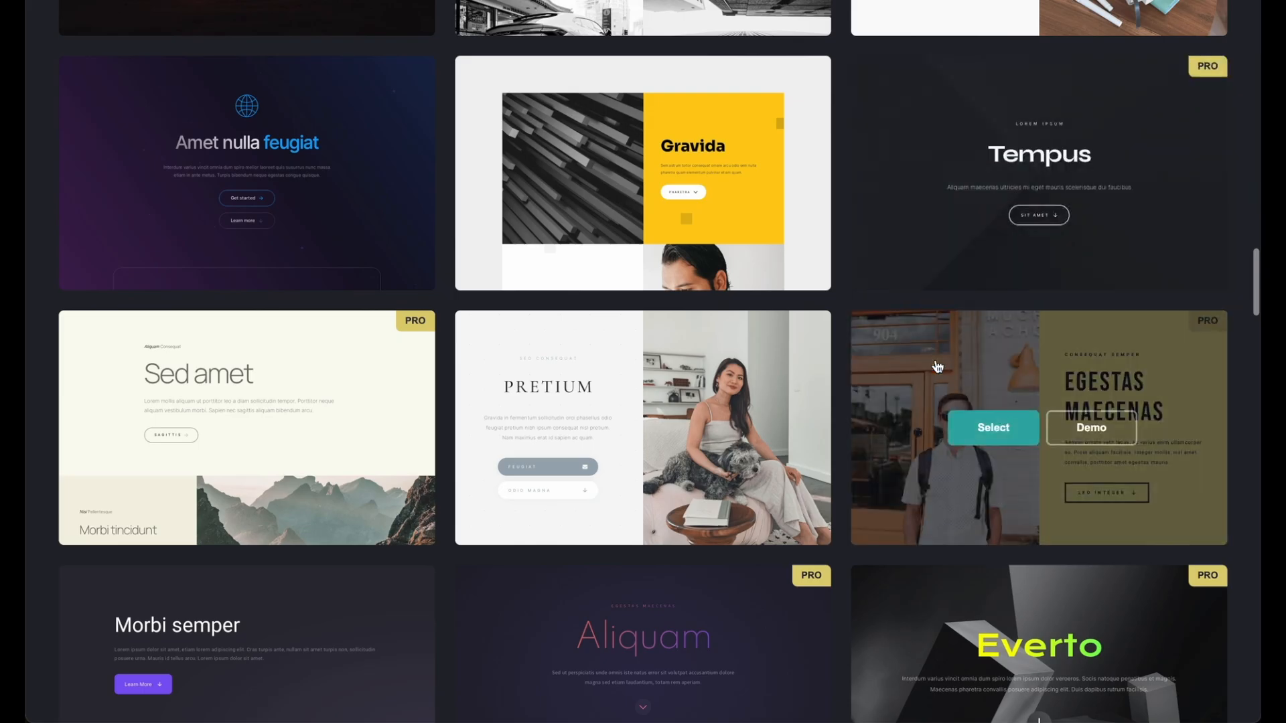
{"action": "scroll", "coordinate": [937, 365], "scroll_direction": "down", "scroll_amount": 8}
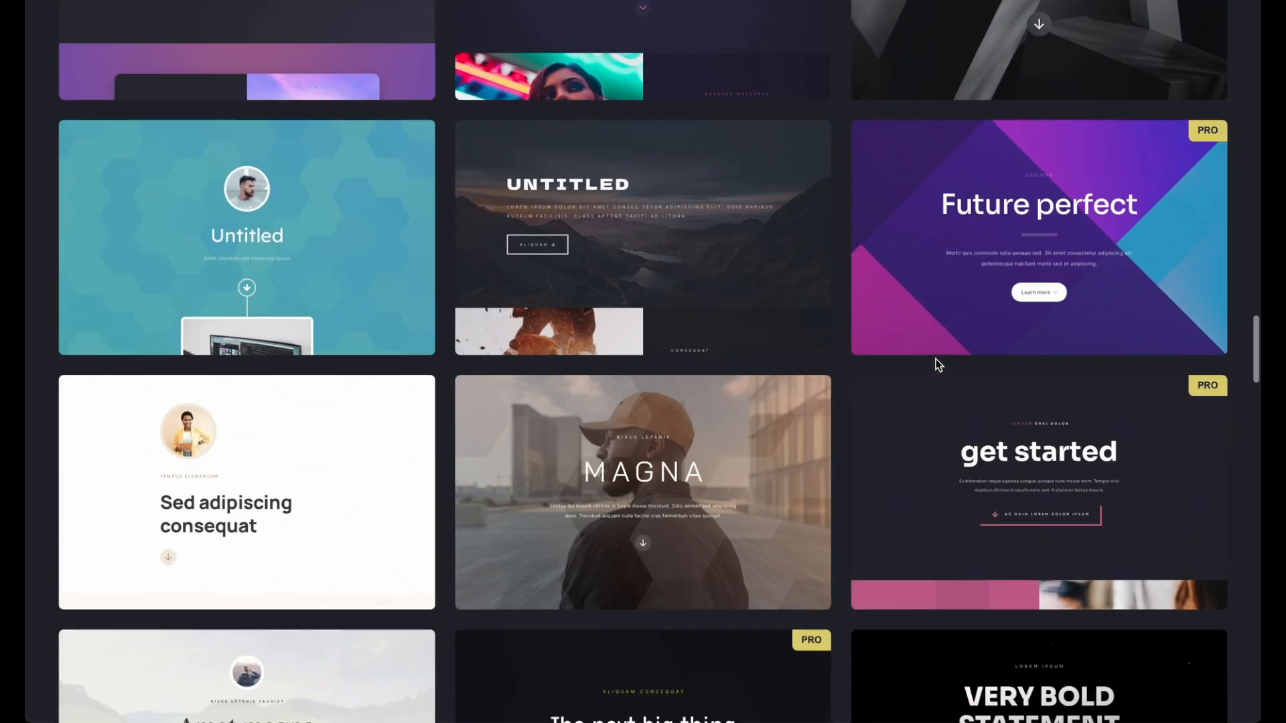
{"action": "scroll", "coordinate": [937, 365], "scroll_direction": "down", "scroll_amount": 4}
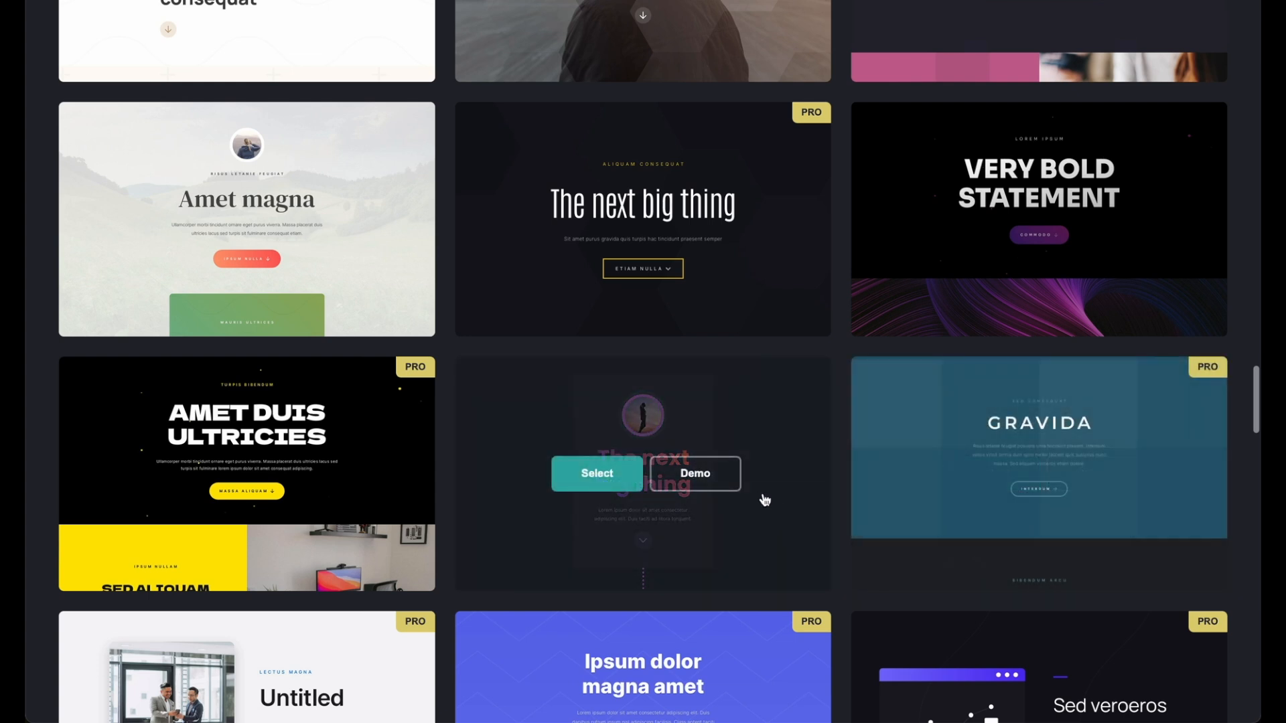
- Open the demo of the dark "The next big thing" landing template and examine its sections from the header to the social icons
{"action": "left_click", "coordinate": [706, 475]}
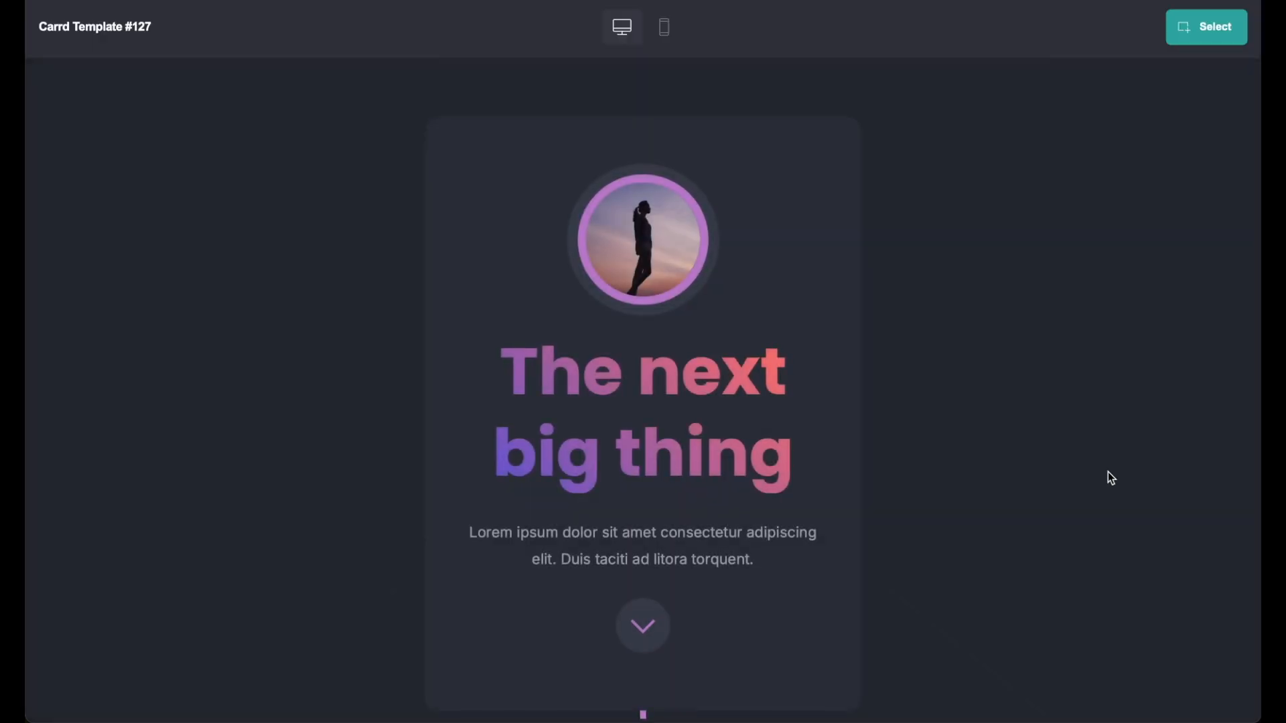
{"action": "scroll", "coordinate": [1108, 472], "scroll_direction": "down", "scroll_amount": 2}
{"action": "scroll", "coordinate": [1111, 478], "scroll_direction": "down", "scroll_amount": 9}
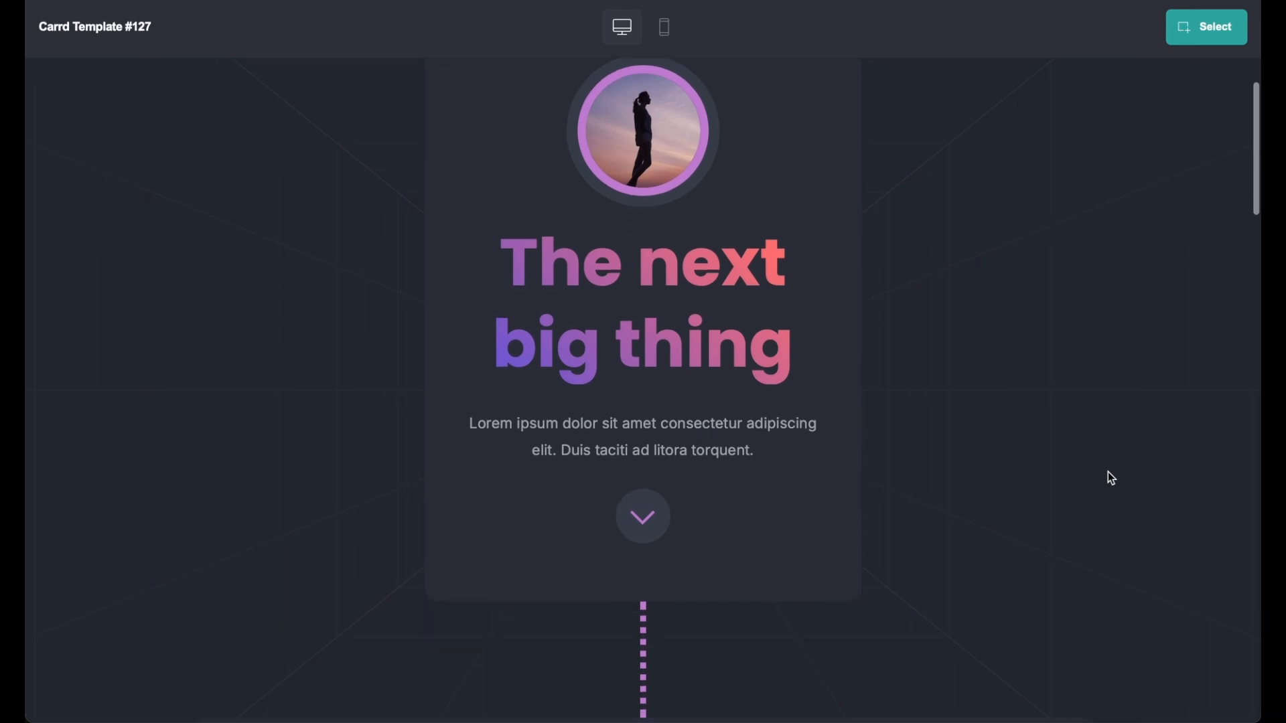
{"action": "scroll", "coordinate": [1111, 478], "scroll_direction": "down", "scroll_amount": 1}
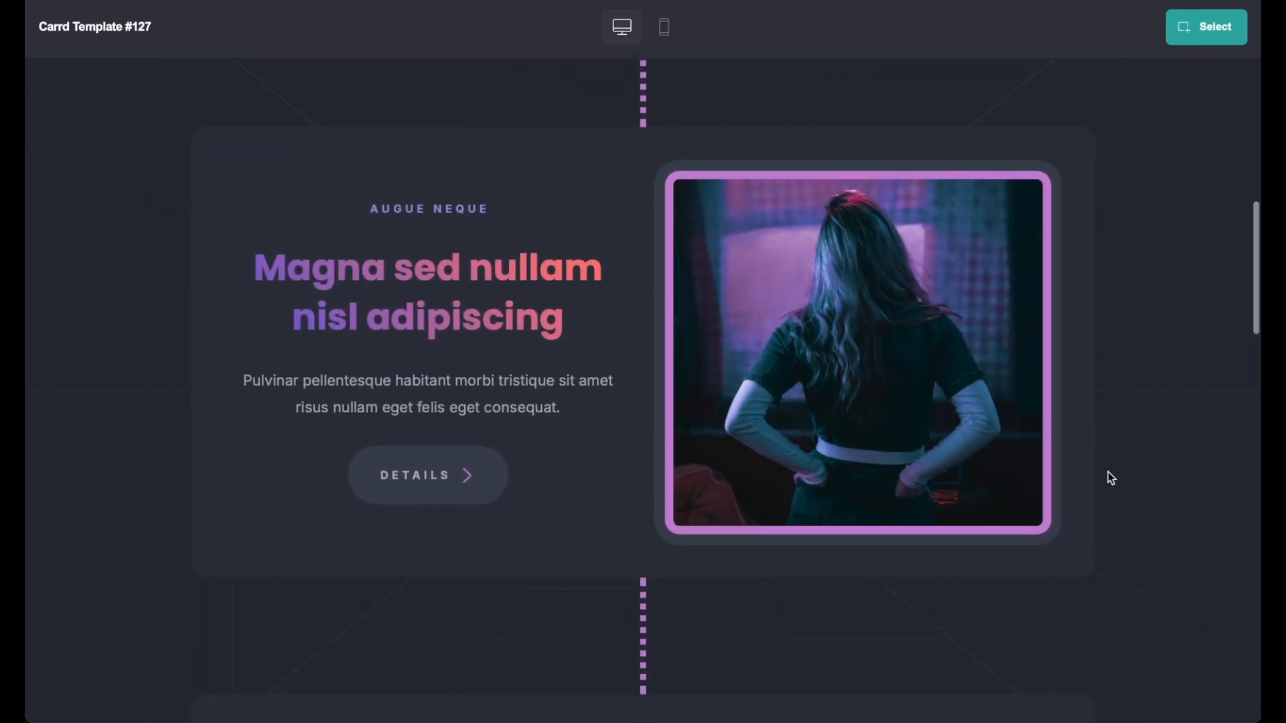
{"action": "scroll", "coordinate": [1108, 472], "scroll_direction": "down", "scroll_amount": 9}
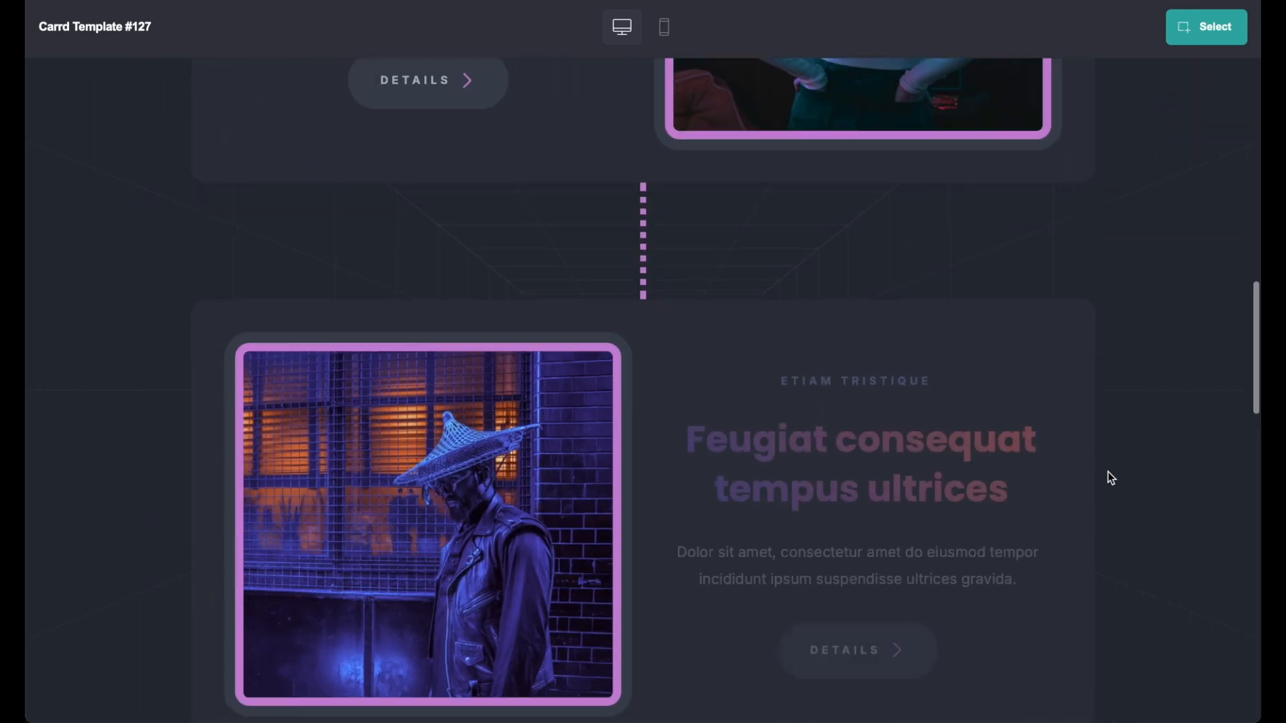
{"action": "scroll", "coordinate": [1108, 472], "scroll_direction": "down", "scroll_amount": 7}
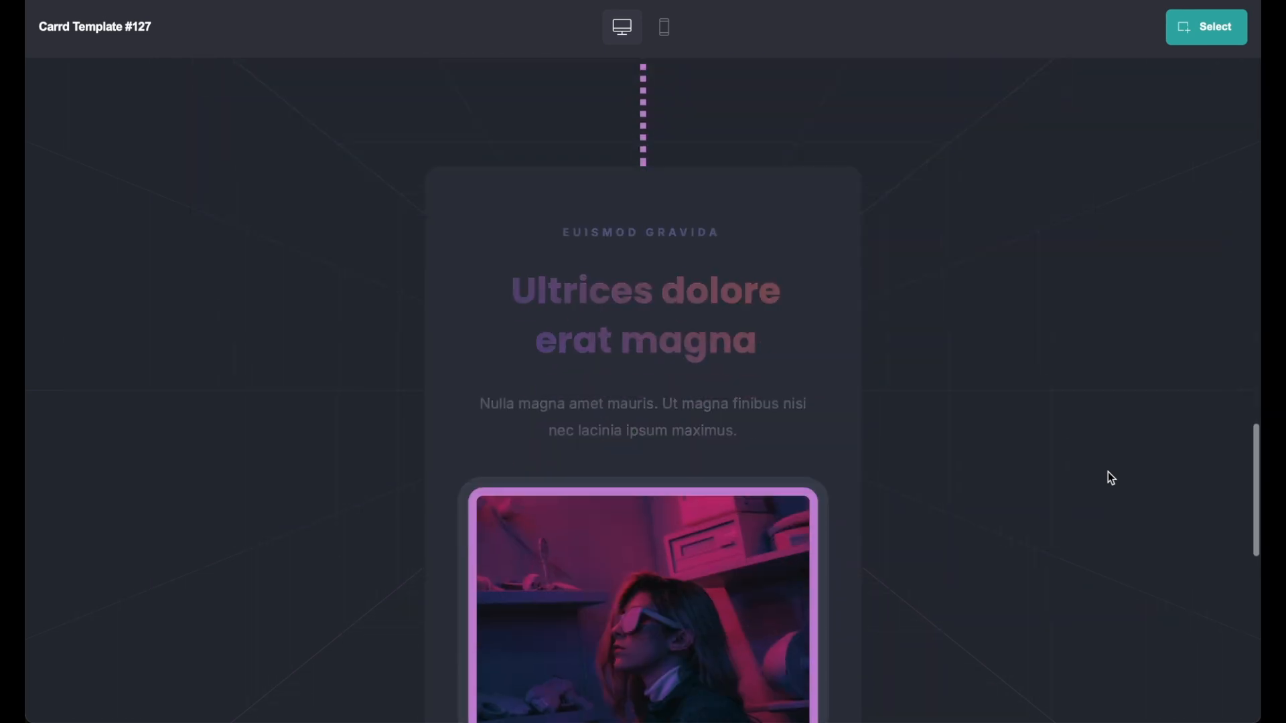
{"action": "scroll", "coordinate": [1107, 471], "scroll_direction": "down", "scroll_amount": 3}
{"action": "scroll", "coordinate": [1109, 473], "scroll_direction": "down", "scroll_amount": 10}
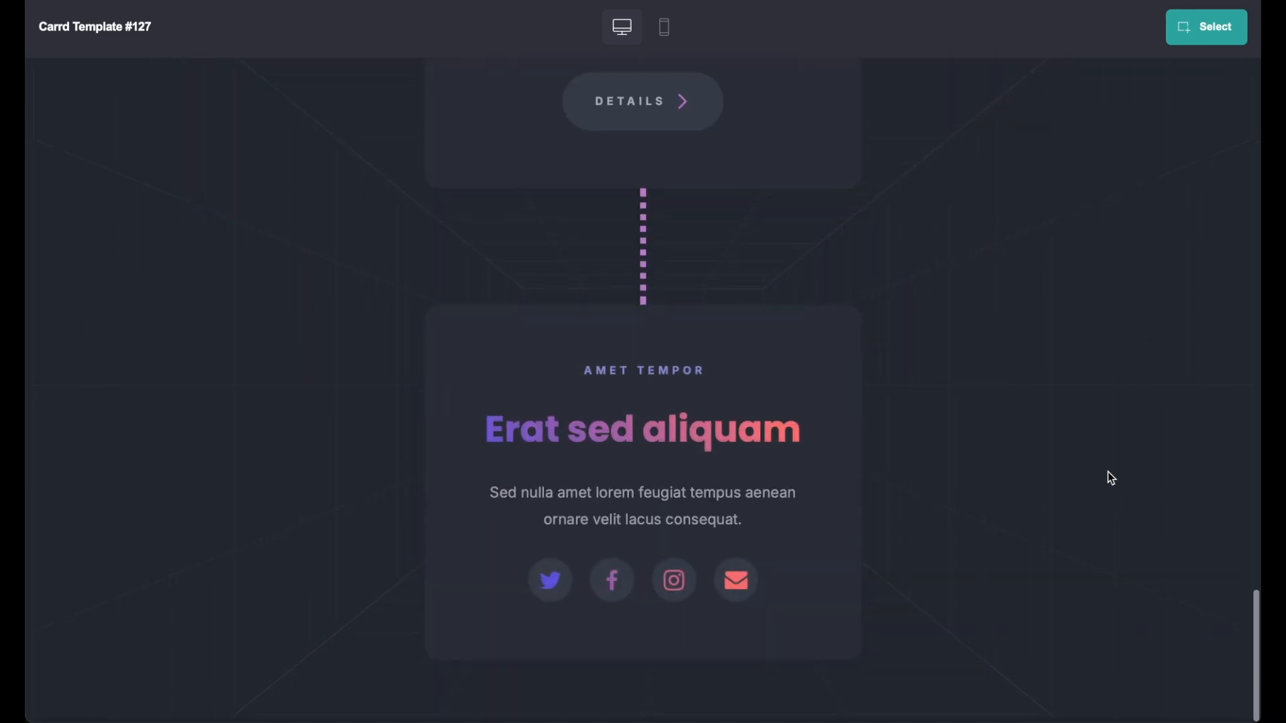
{"action": "scroll", "coordinate": [1109, 473], "scroll_direction": "up", "scroll_amount": 2}
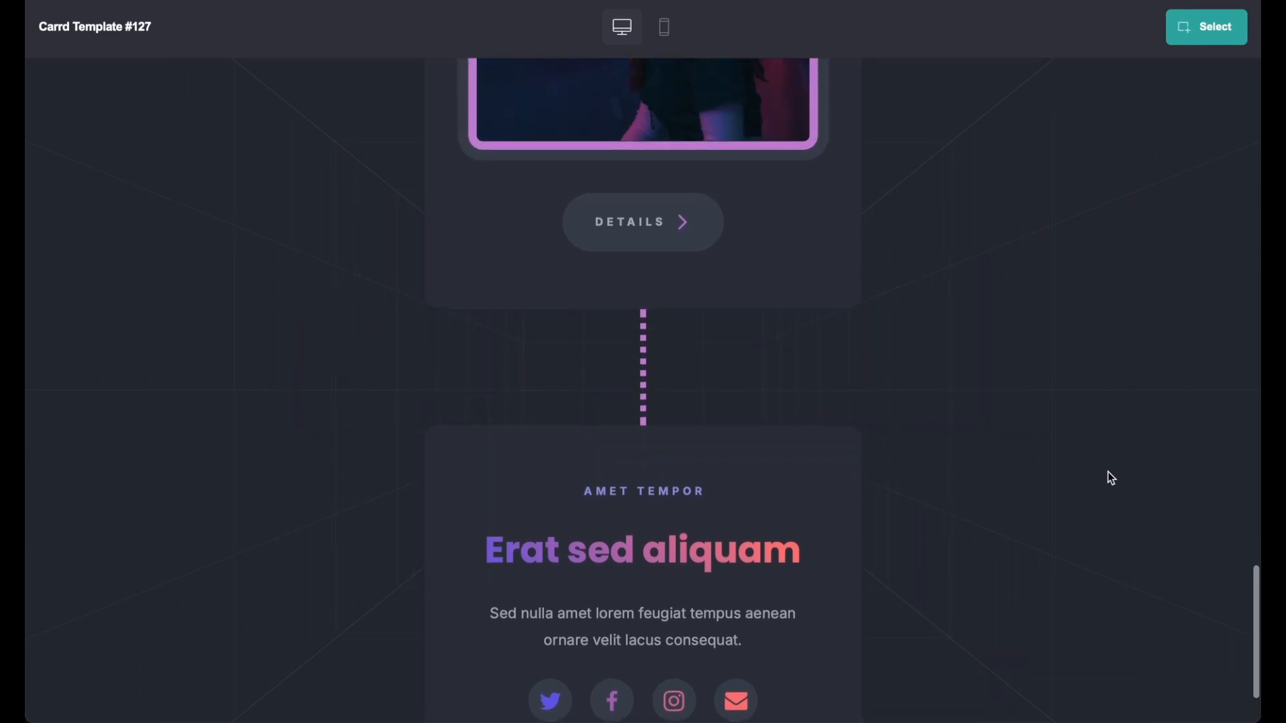
{"action": "scroll", "coordinate": [1108, 473], "scroll_direction": "up", "scroll_amount": 8}
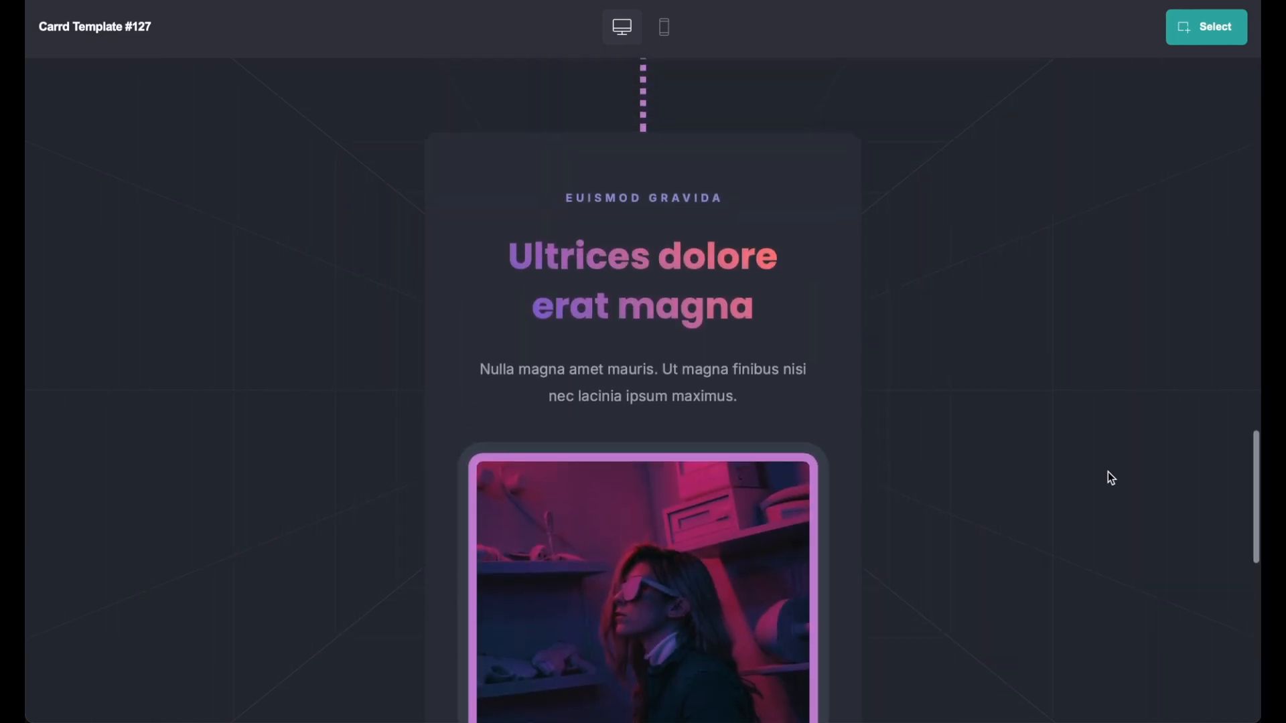
{"action": "scroll", "coordinate": [1108, 471], "scroll_direction": "up", "scroll_amount": 10}
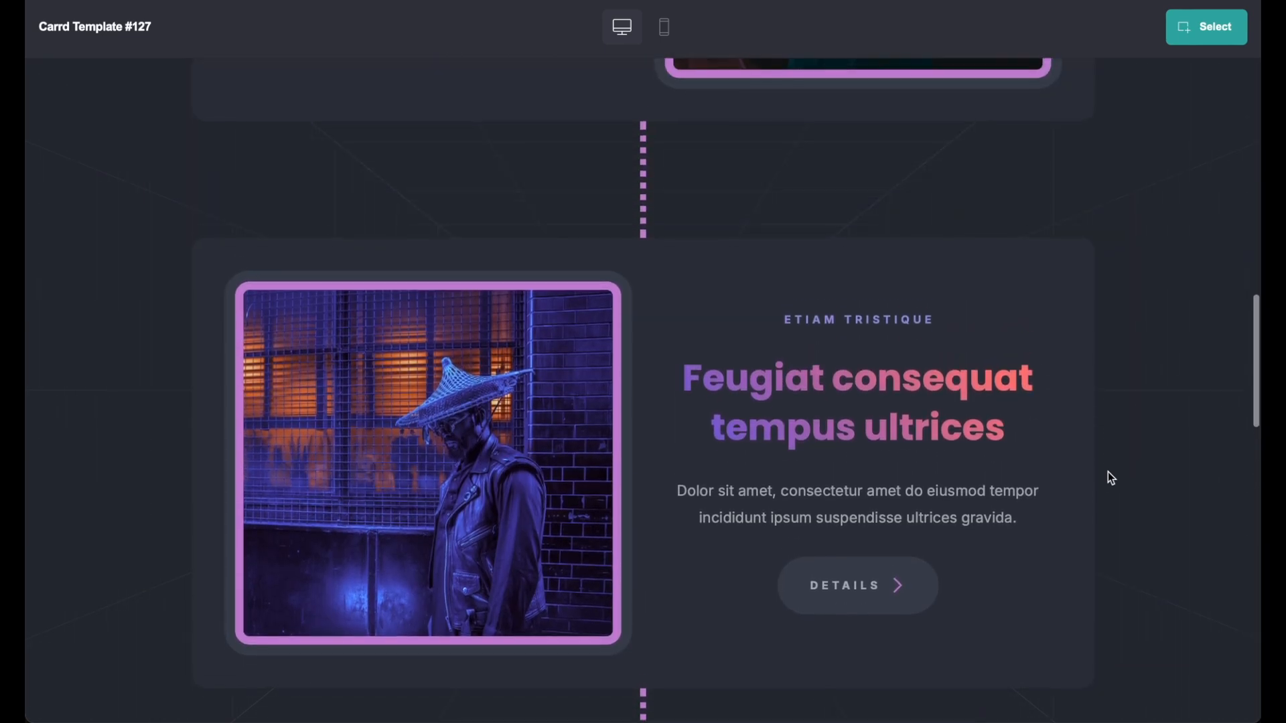
- Review the landing demo's opening sections again, from the "The next big thing" header to the "Magna sed nullam nisl adipiscing" block
{"action": "scroll", "coordinate": [1107, 472], "scroll_direction": "up", "scroll_amount": 8}
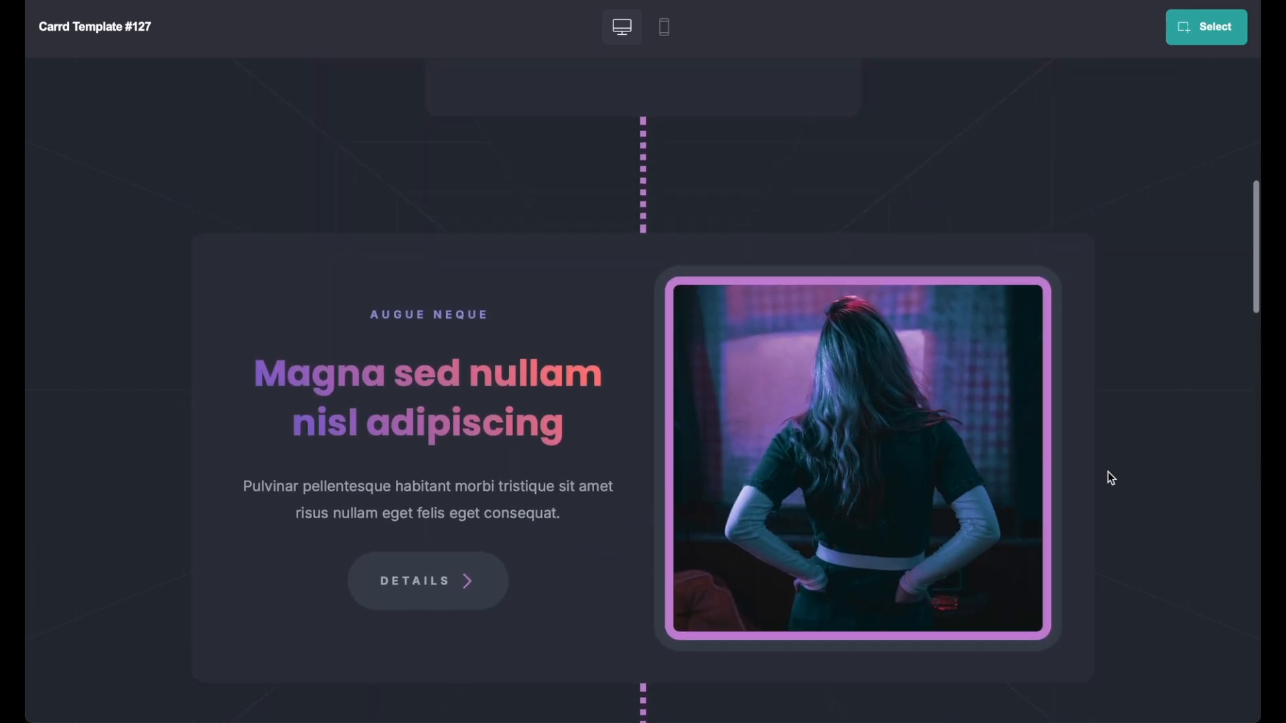
{"action": "scroll", "coordinate": [1107, 472], "scroll_direction": "down", "scroll_amount": 2}
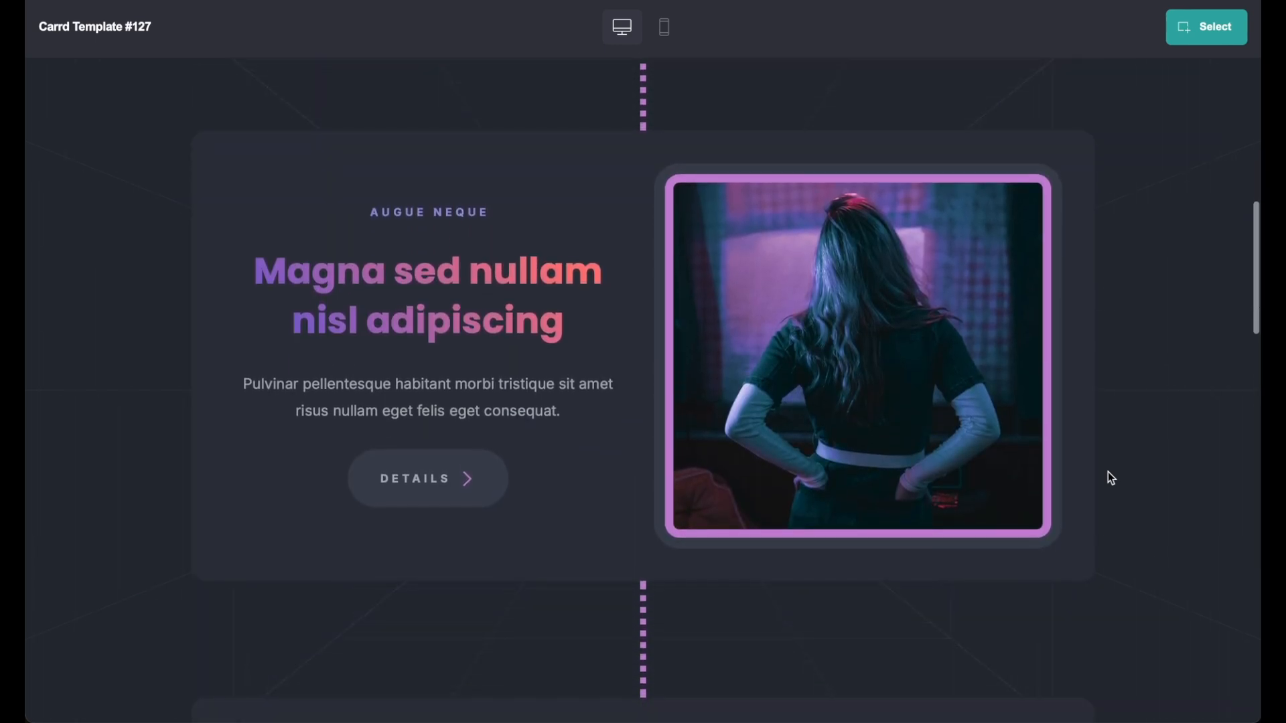
{"action": "scroll", "coordinate": [1107, 472], "scroll_direction": "up", "scroll_amount": 1}
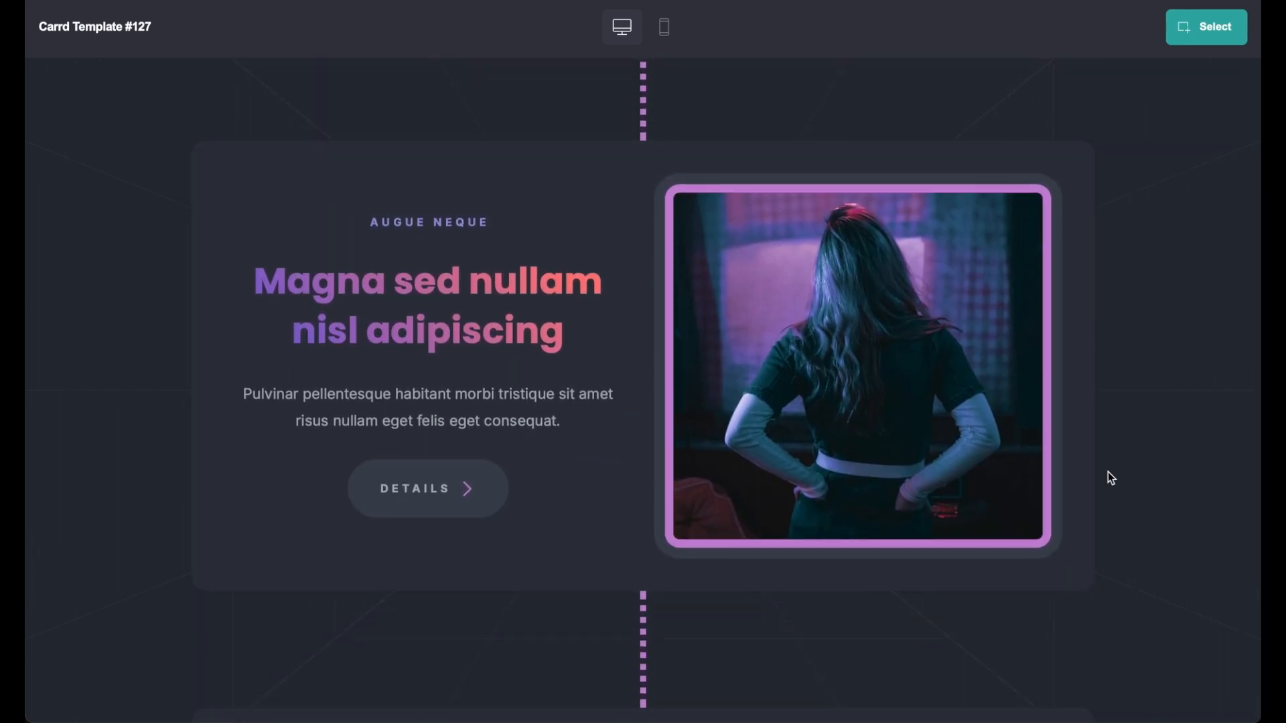
{"action": "scroll", "coordinate": [1108, 472], "scroll_direction": "up", "scroll_amount": 10}
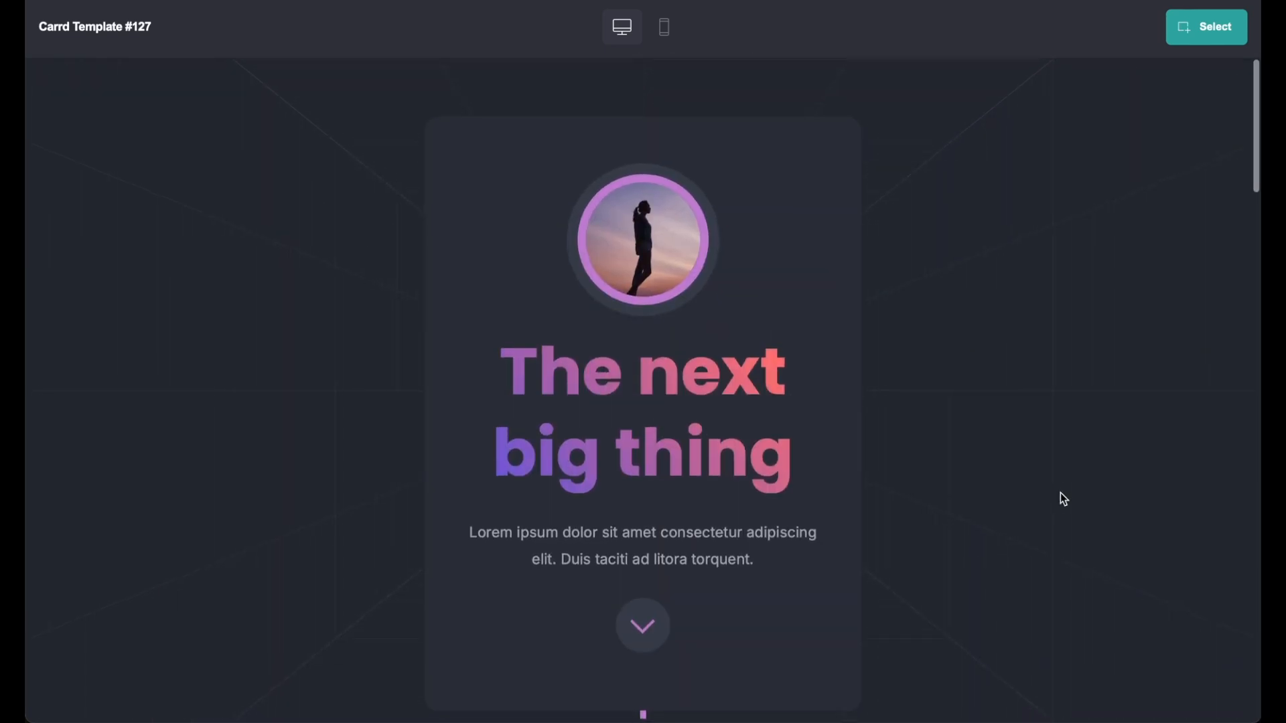
{"action": "scroll", "coordinate": [1061, 493], "scroll_direction": "down", "scroll_amount": 5}
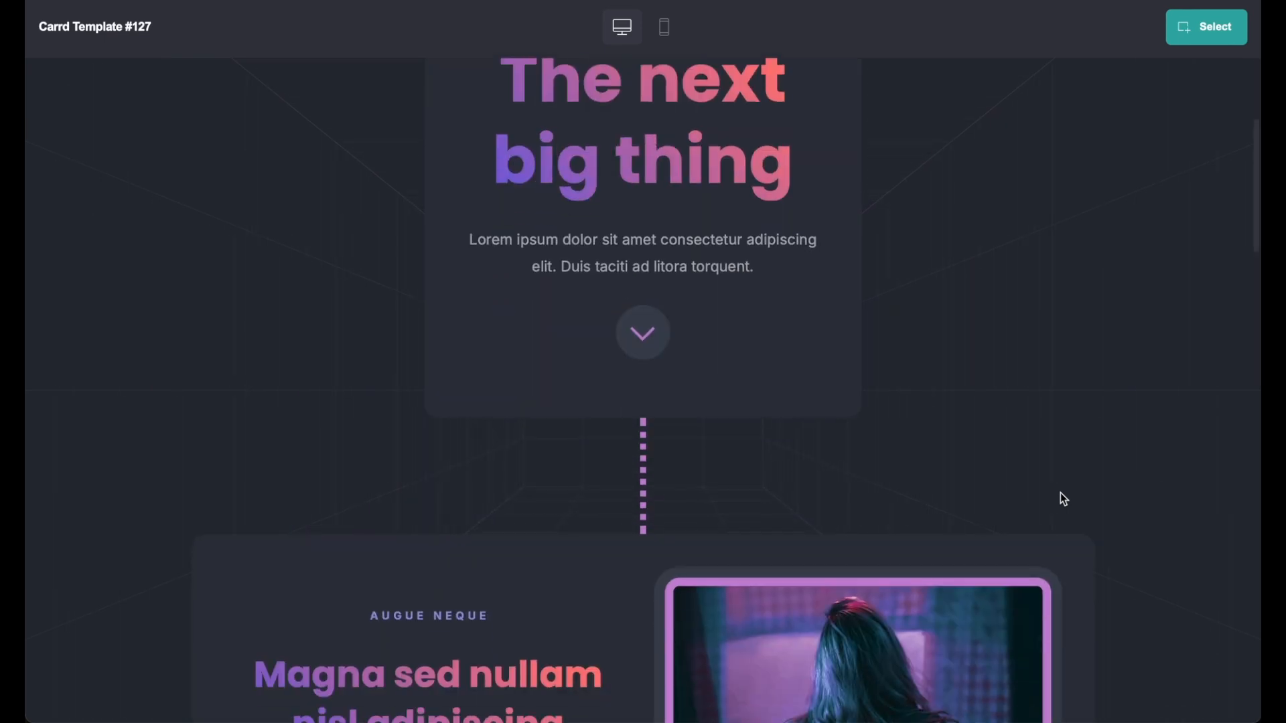
{"action": "scroll", "coordinate": [1060, 493], "scroll_direction": "down", "scroll_amount": 5}
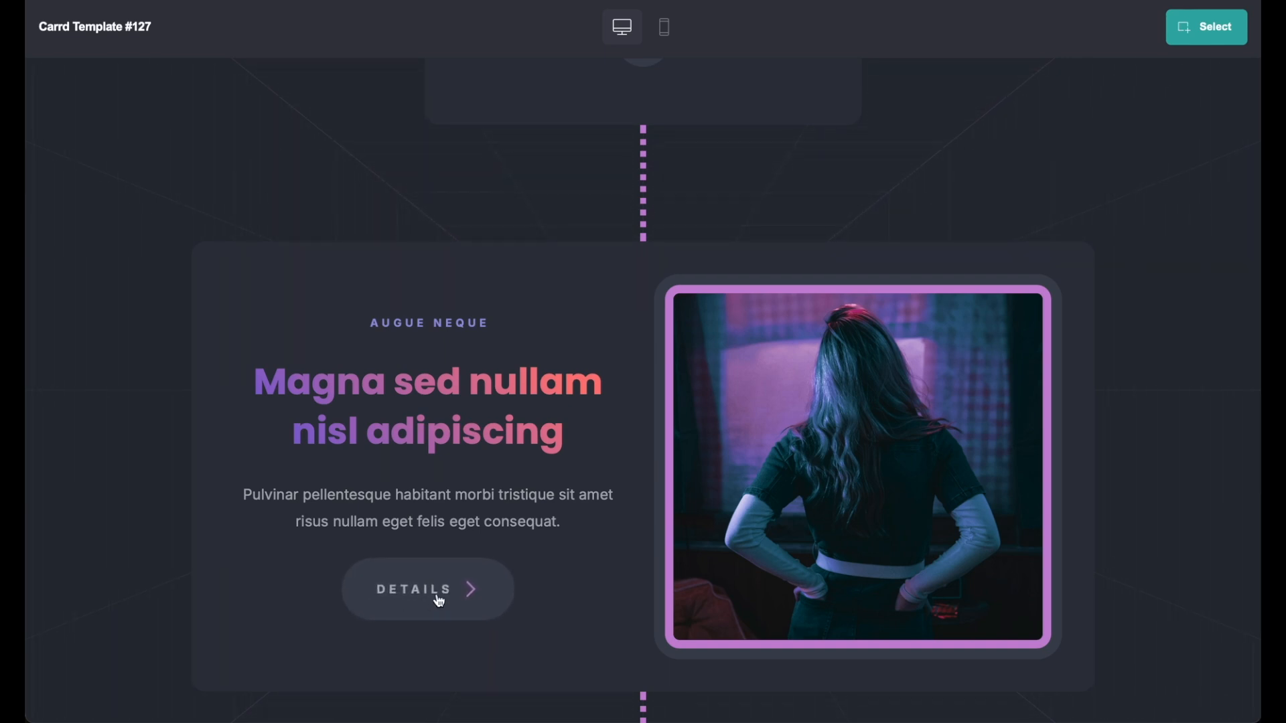
- Examine the landing demo's remaining image and Details sections down to "Erat sed aliquam", and close the demo
{"action": "scroll", "coordinate": [1199, 547], "scroll_direction": "down", "scroll_amount": 10}
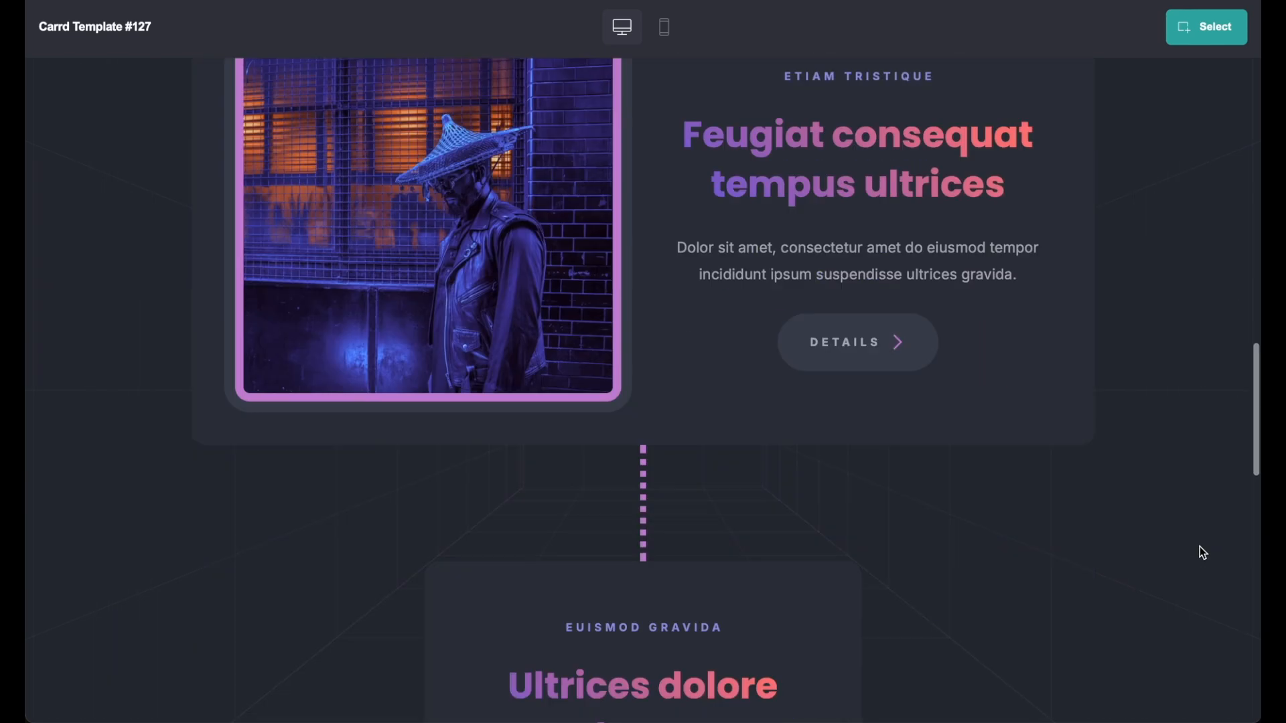
{"action": "scroll", "coordinate": [1199, 547], "scroll_direction": "down", "scroll_amount": 5}
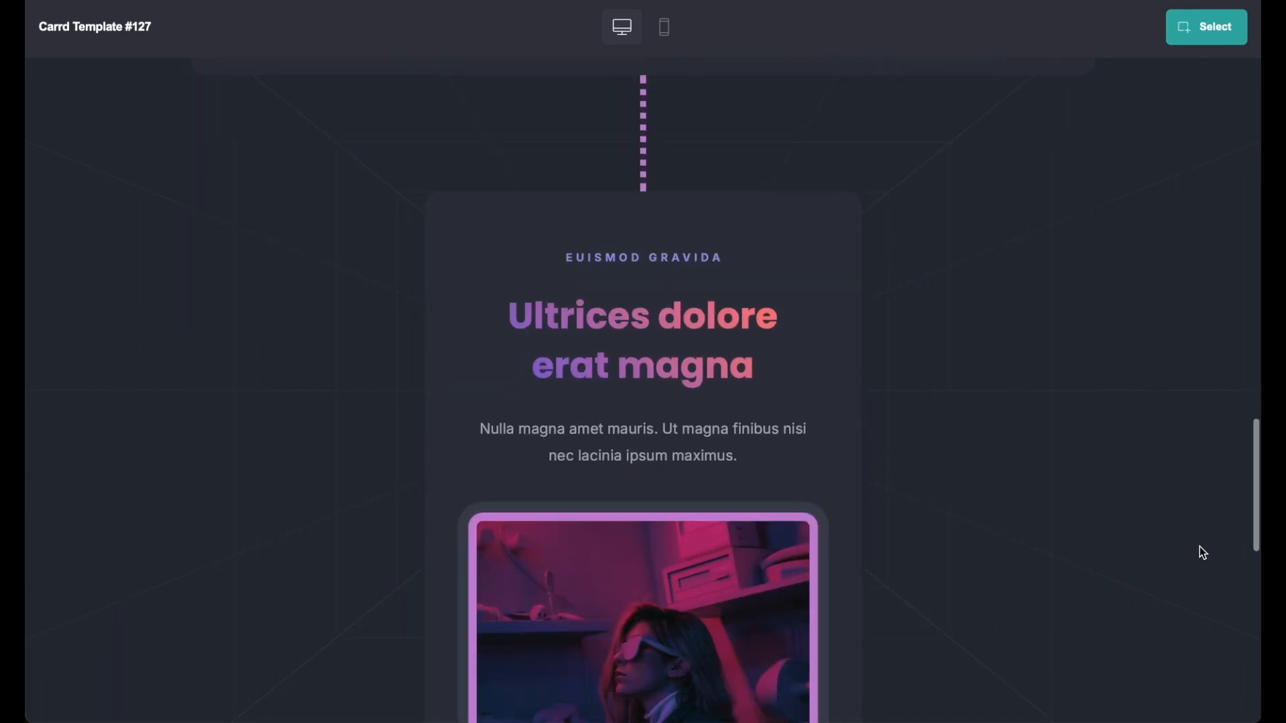
{"action": "scroll", "coordinate": [1199, 546], "scroll_direction": "down", "scroll_amount": 2}
{"action": "scroll", "coordinate": [1199, 546], "scroll_direction": "up", "scroll_amount": 1}
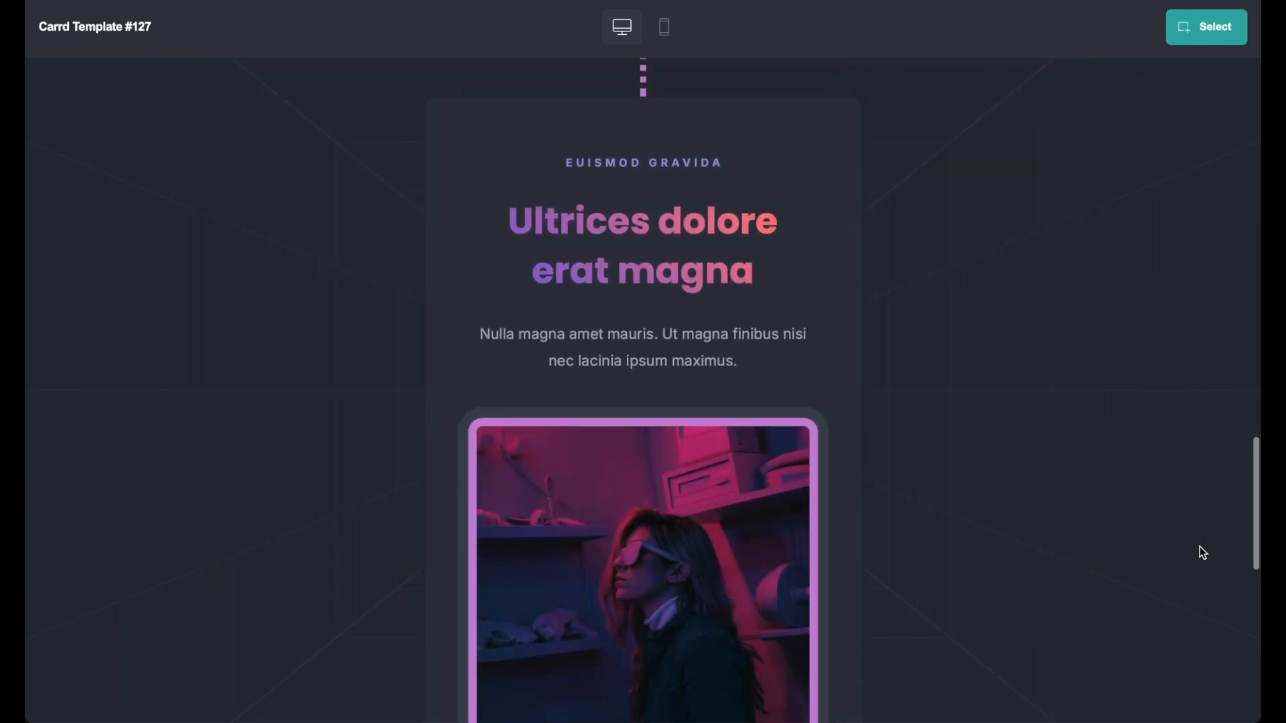
{"action": "scroll", "coordinate": [1203, 553], "scroll_direction": "down", "scroll_amount": 8}
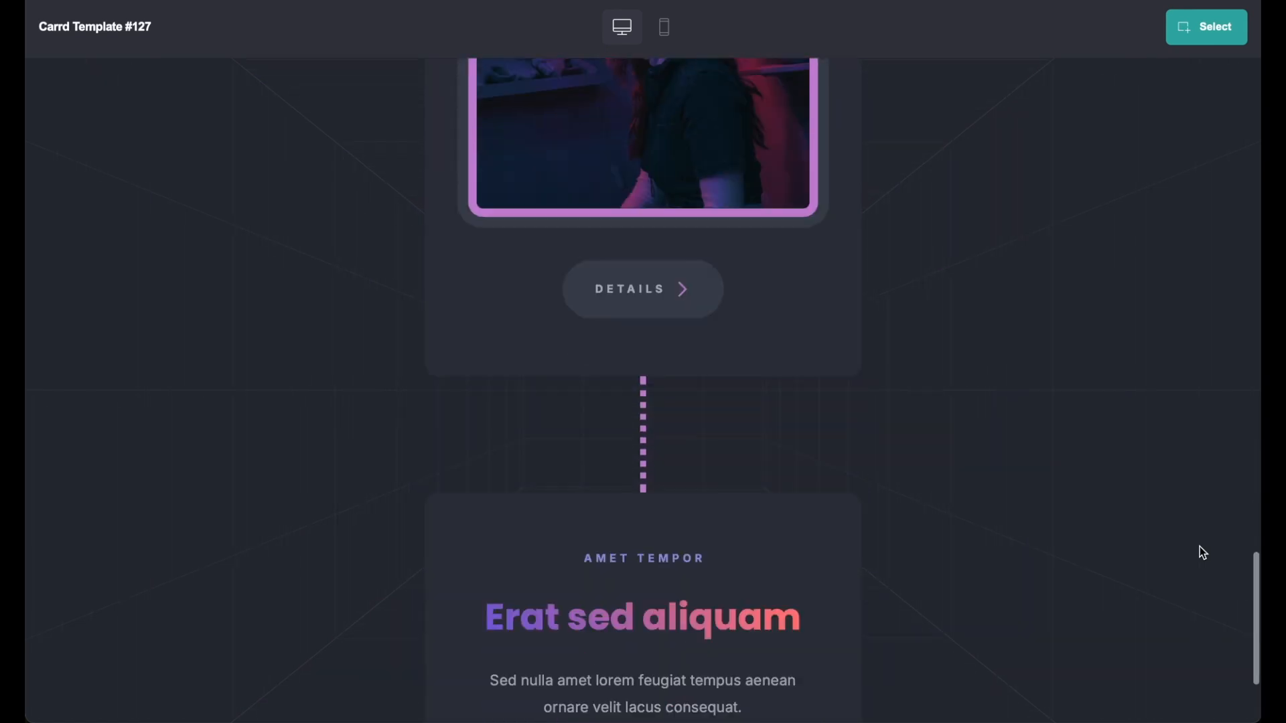
{"action": "scroll", "coordinate": [1203, 552], "scroll_direction": "down", "scroll_amount": 2}
{"action": "scroll", "coordinate": [1203, 553], "scroll_direction": "up", "scroll_amount": 6}
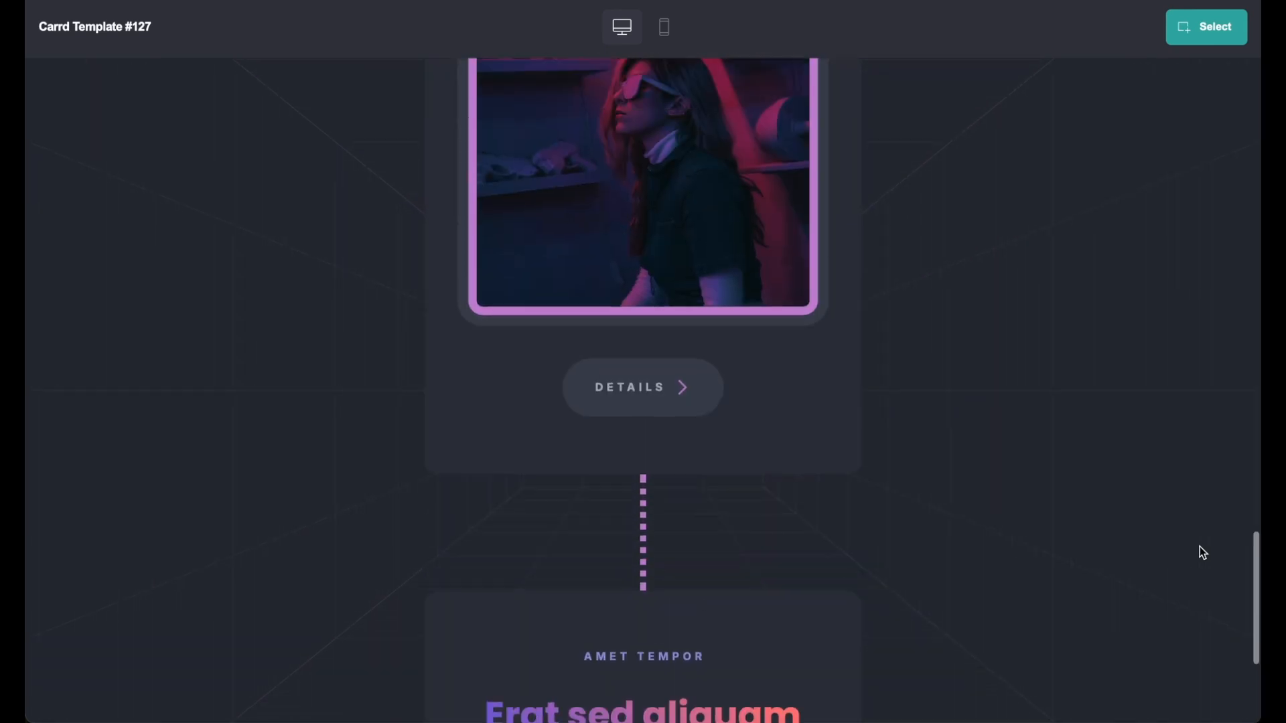
{"action": "scroll", "coordinate": [1203, 553], "scroll_direction": "up", "scroll_amount": 20}
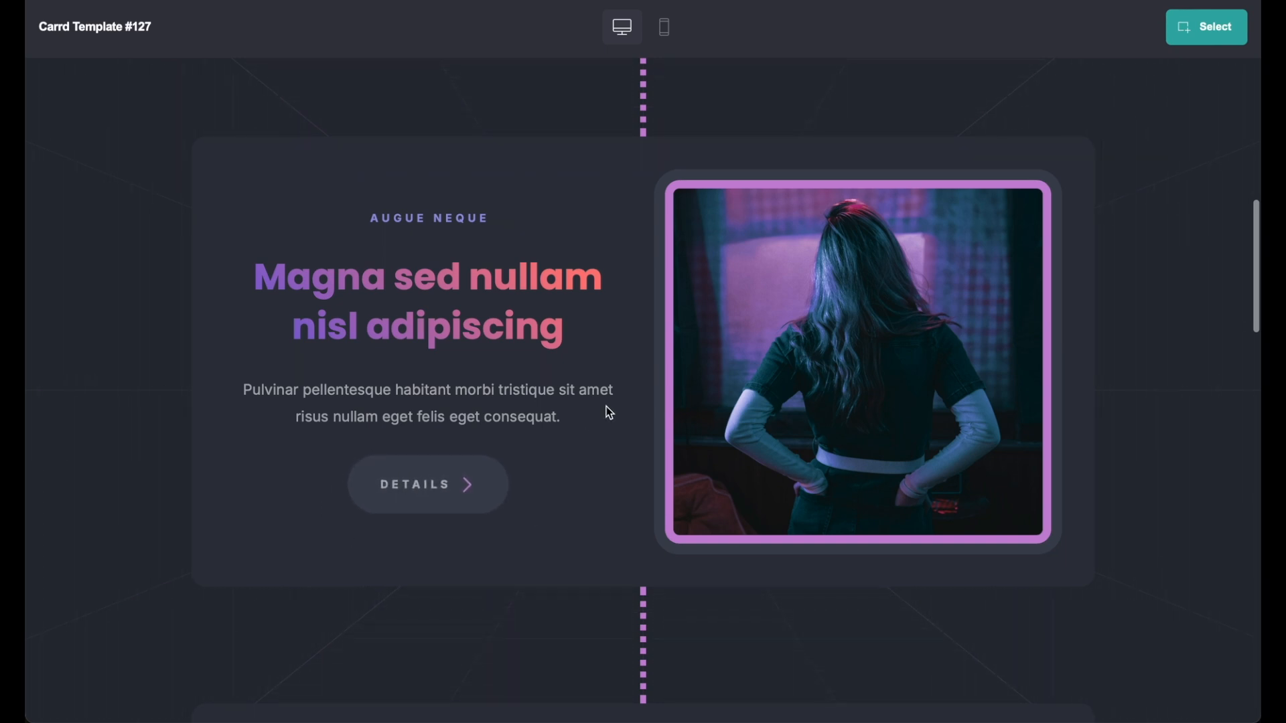
{"action": "scroll", "coordinate": [606, 411], "scroll_direction": "up", "scroll_amount": 10}
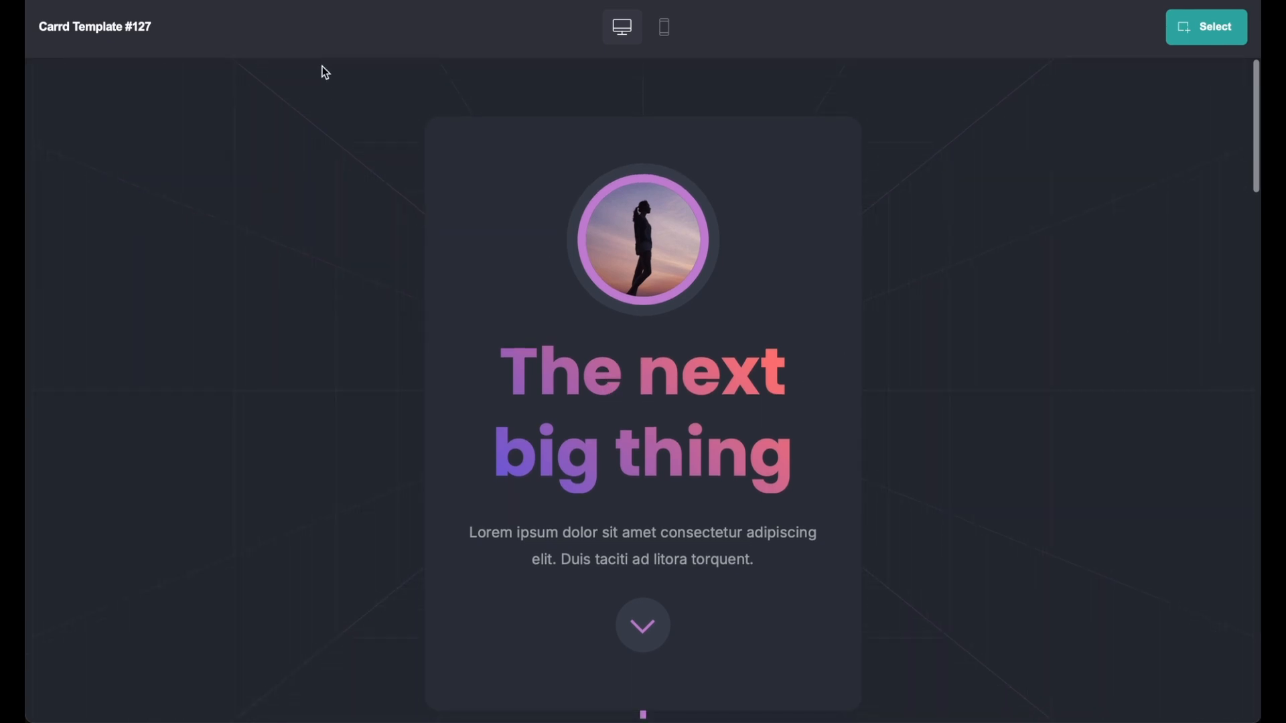
{"action": "key", "text": "Escape"}
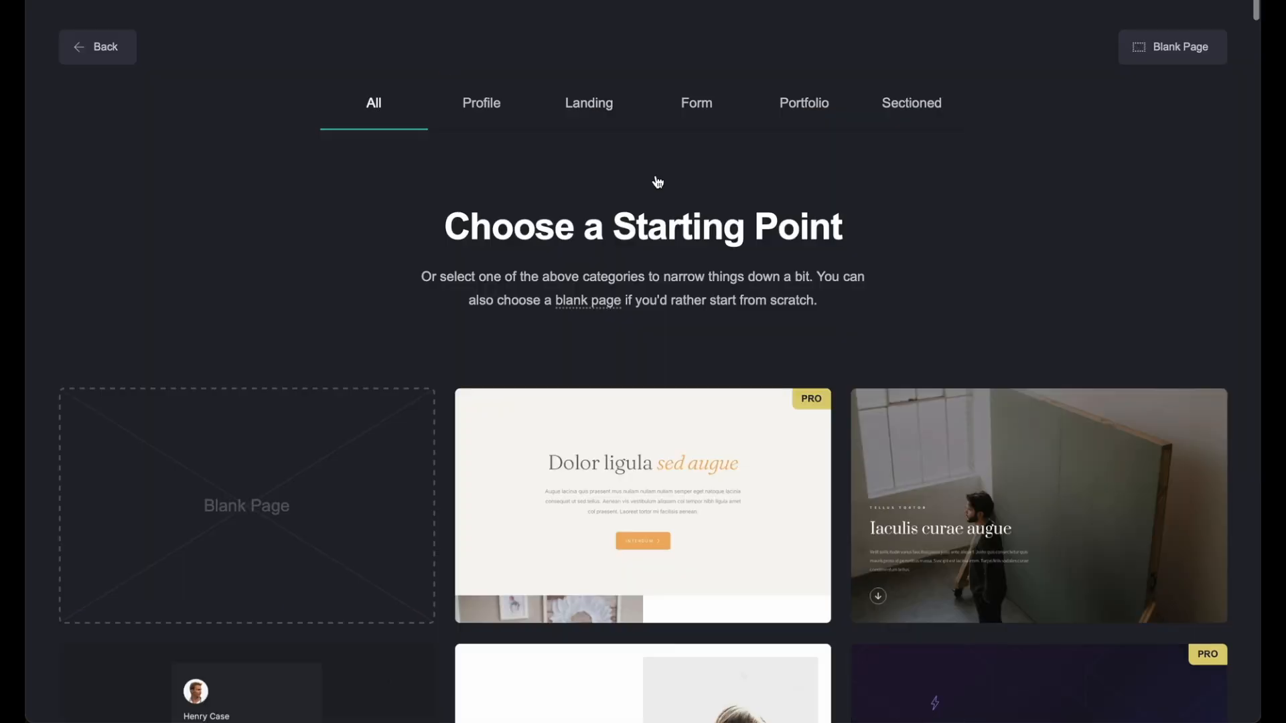
- Switch to the Portfolio category and look through its free and Pro templates
{"action": "left_click", "coordinate": [798, 99]}
{"action": "scroll", "coordinate": [1074, 311], "scroll_direction": "down", "scroll_amount": 1}
{"action": "scroll", "coordinate": [1074, 311], "scroll_direction": "down", "scroll_amount": 4}
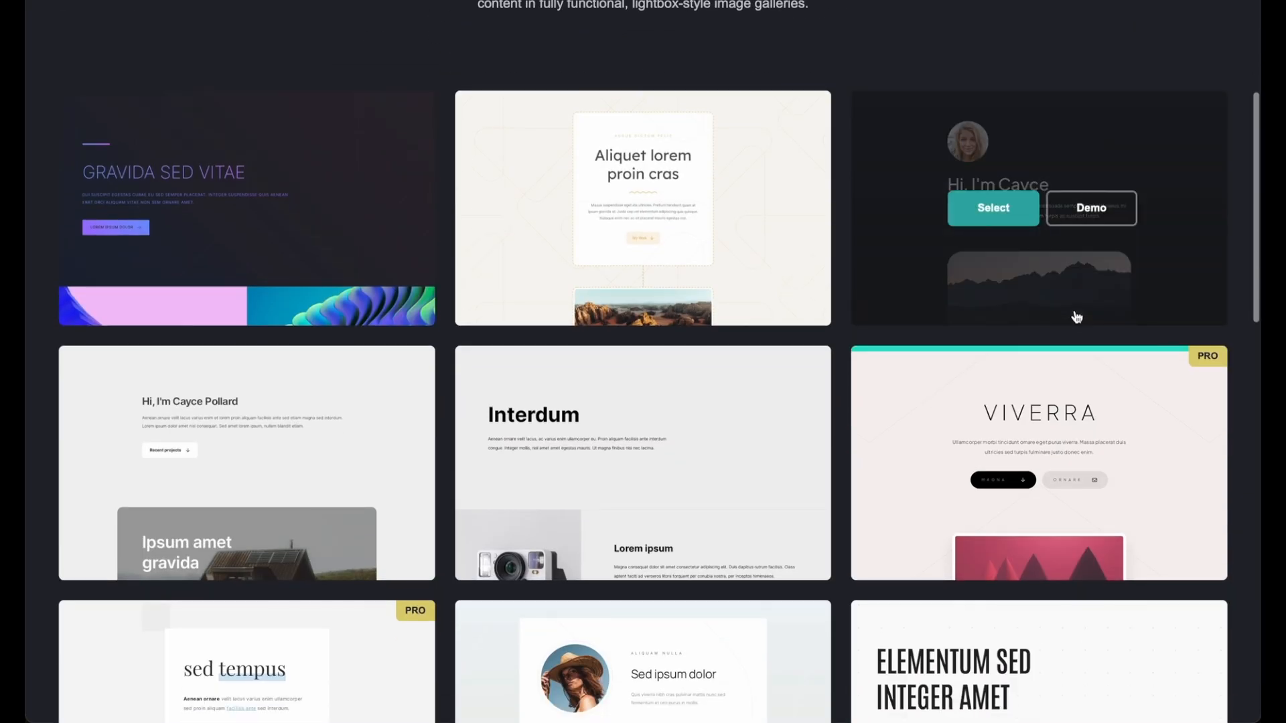
{"action": "scroll", "coordinate": [1074, 313], "scroll_direction": "down", "scroll_amount": 4}
{"action": "scroll", "coordinate": [1076, 316], "scroll_direction": "down", "scroll_amount": 4}
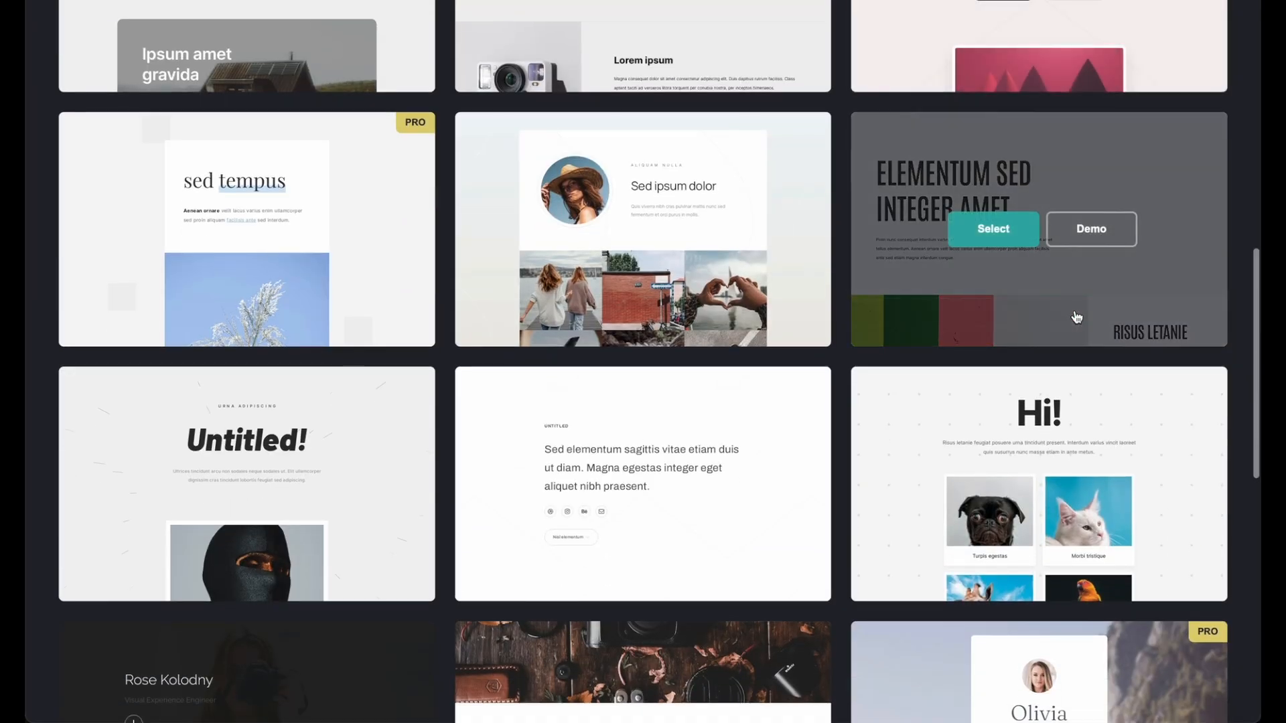
{"action": "scroll", "coordinate": [1076, 317], "scroll_direction": "down", "scroll_amount": 4}
{"action": "scroll", "coordinate": [1076, 317], "scroll_direction": "down", "scroll_amount": 5}
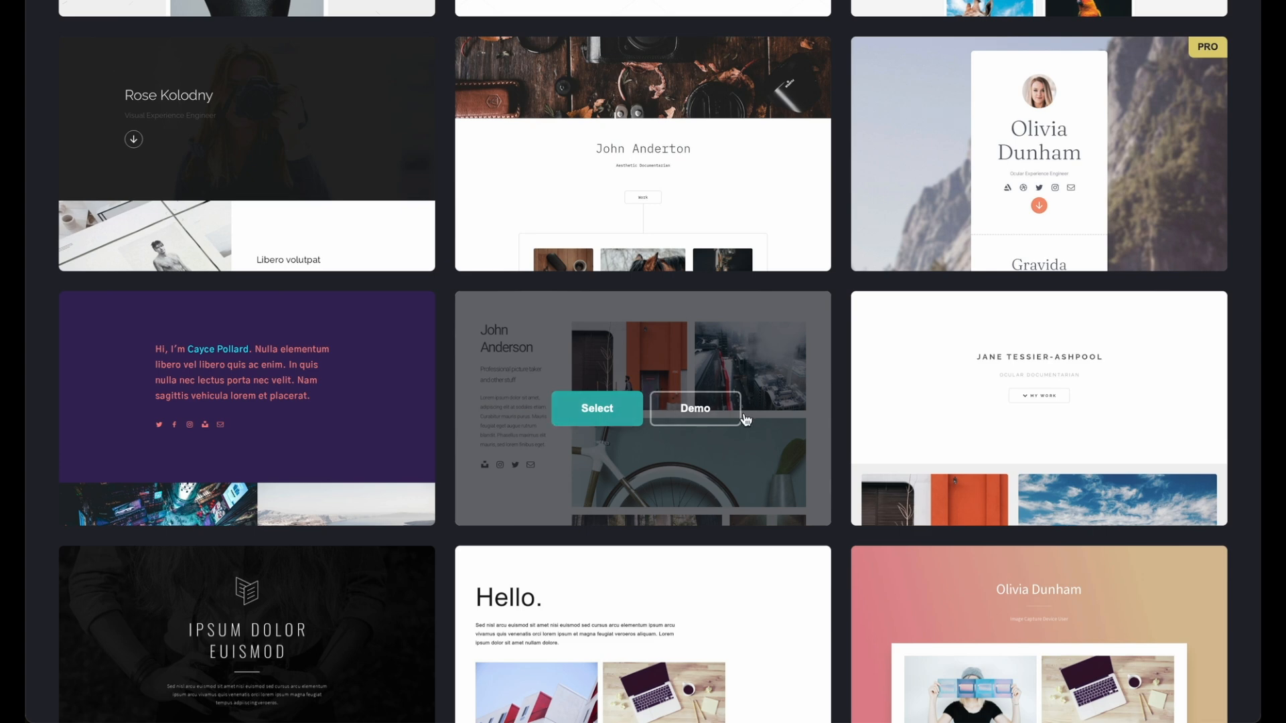
- Open the demo of the white photographer portfolio template and examine its intro text, social icons and photo grid
{"action": "left_click", "coordinate": [717, 409]}
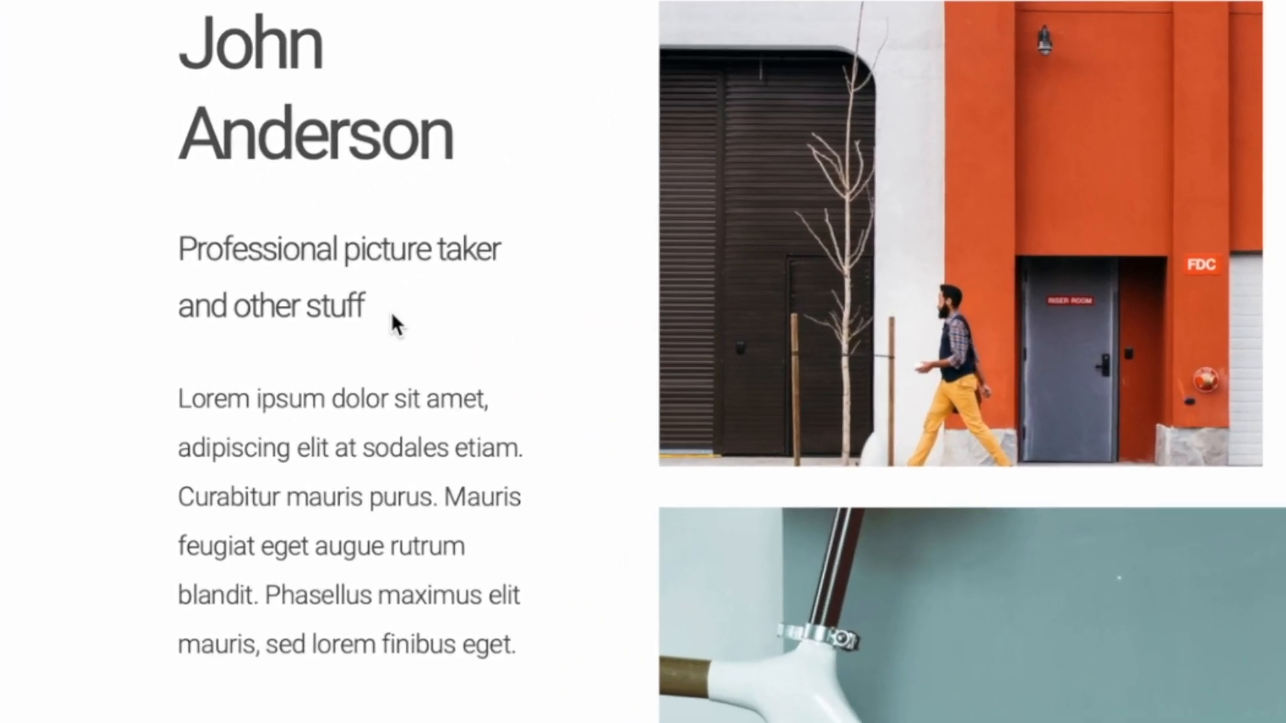
{"action": "left_click_drag", "start_coordinate": [343, 250], "coordinate": [525, 255]}
{"action": "left_click", "coordinate": [1272, 268]}
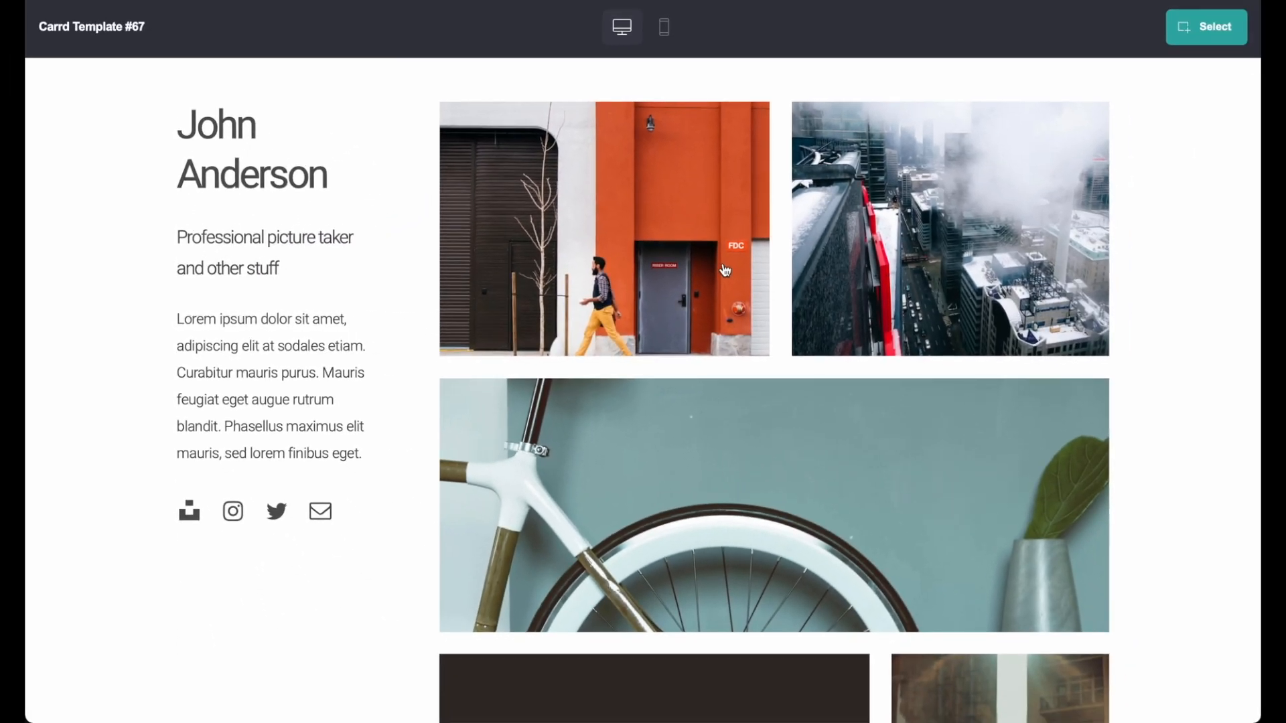
{"action": "scroll", "coordinate": [726, 270], "scroll_direction": "down", "scroll_amount": 15}
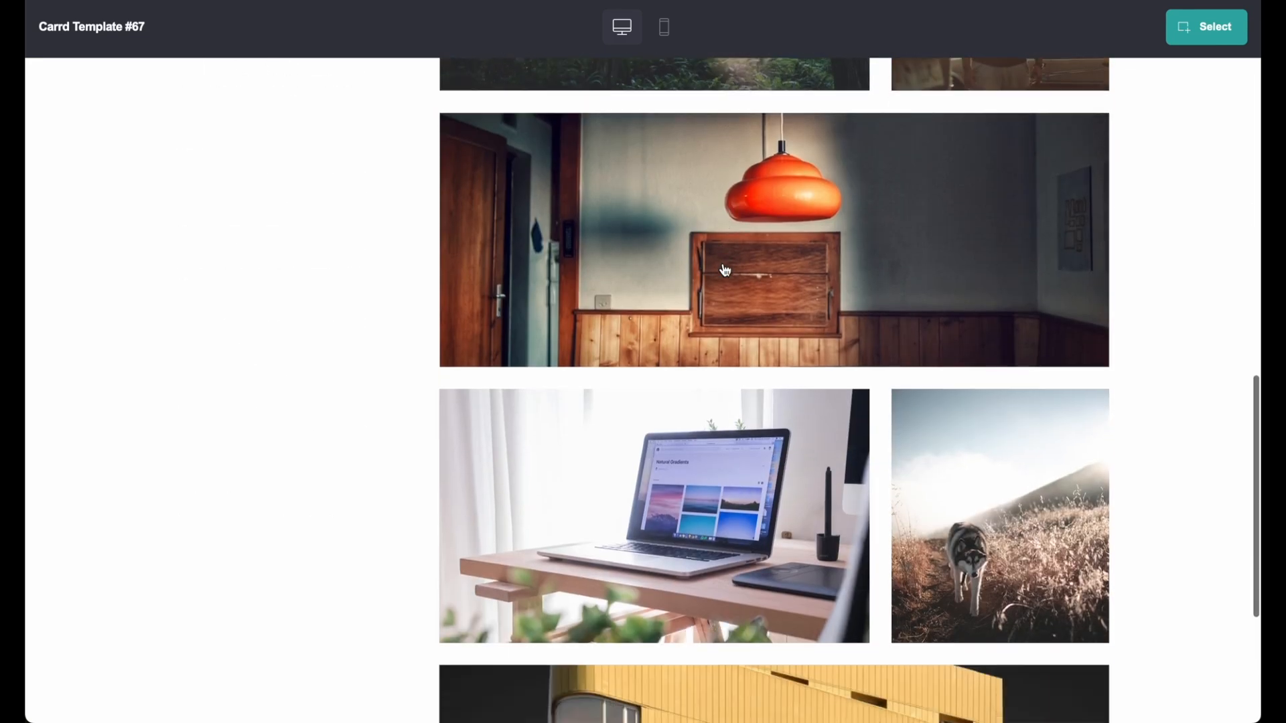
{"action": "scroll", "coordinate": [725, 270], "scroll_direction": "up", "scroll_amount": 15}
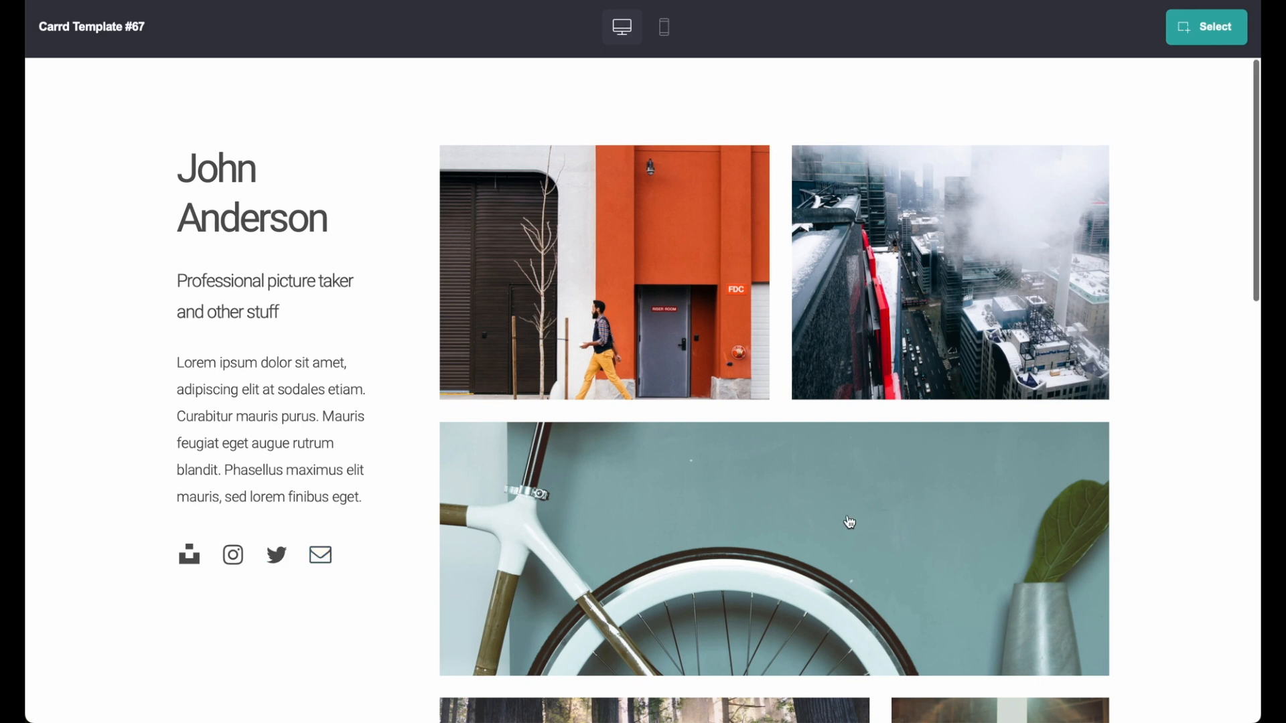
{"action": "scroll", "coordinate": [1065, 307], "scroll_direction": "down", "scroll_amount": 1}
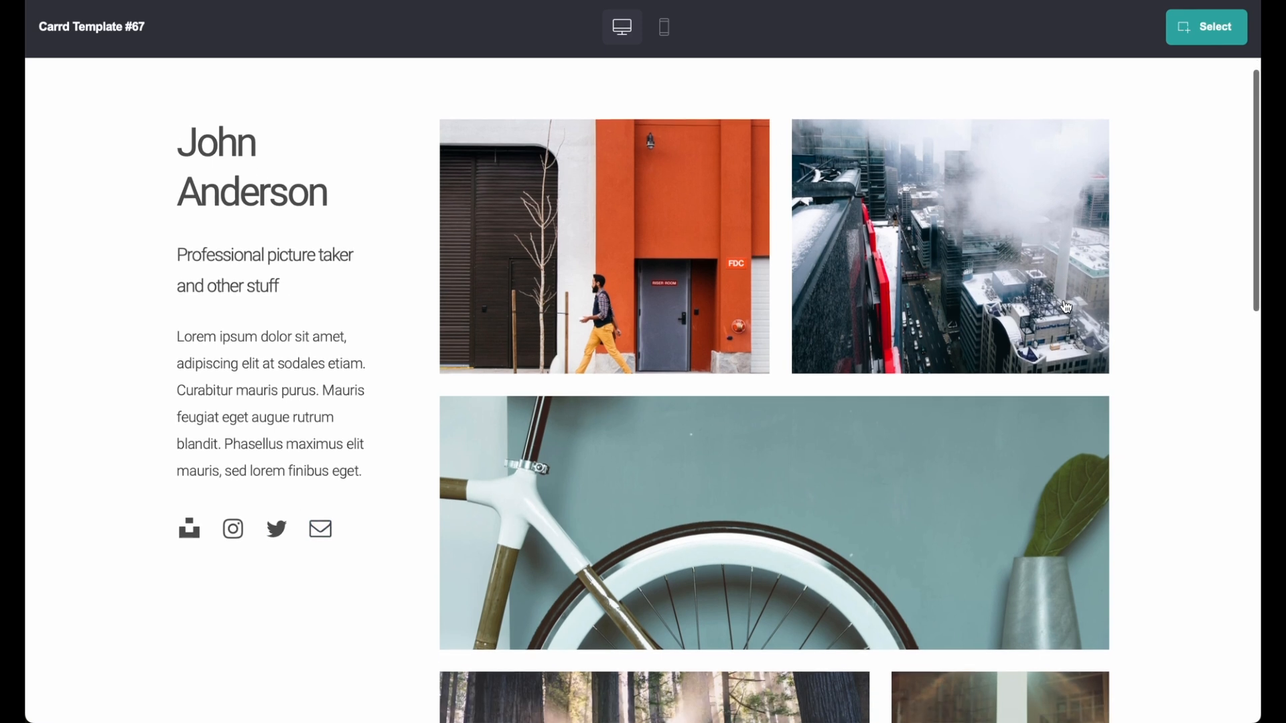
{"action": "scroll", "coordinate": [1066, 307], "scroll_direction": "up", "scroll_amount": 1}
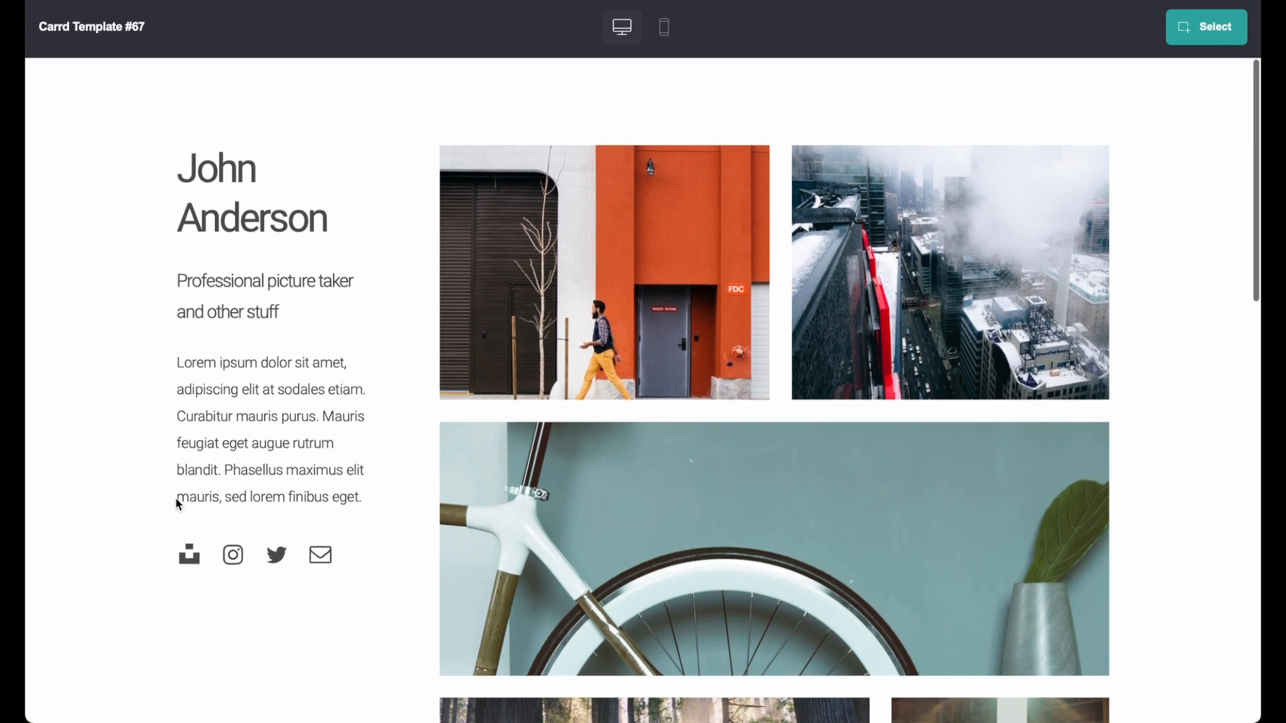
{"action": "left_click_drag", "start_coordinate": [176, 499], "coordinate": [362, 500]}
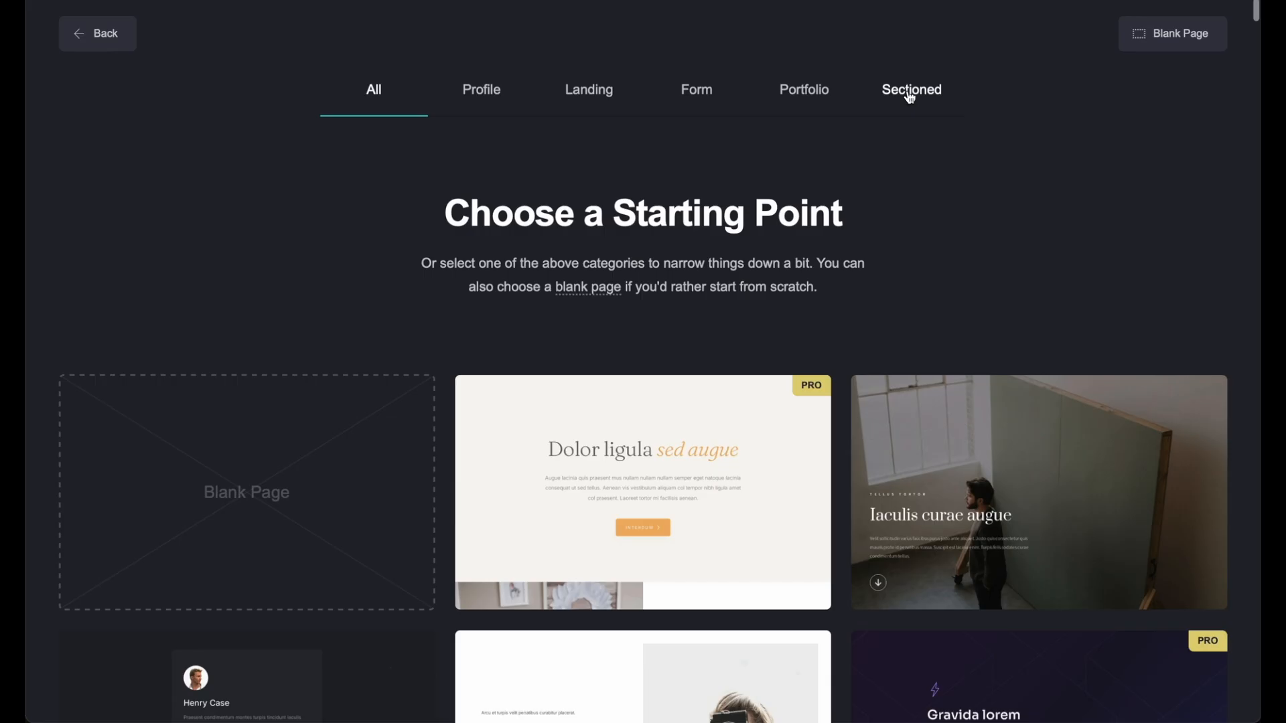
- Switch to the Sectioned category and look through its multi-page style templates
{"action": "left_click", "coordinate": [908, 89]}
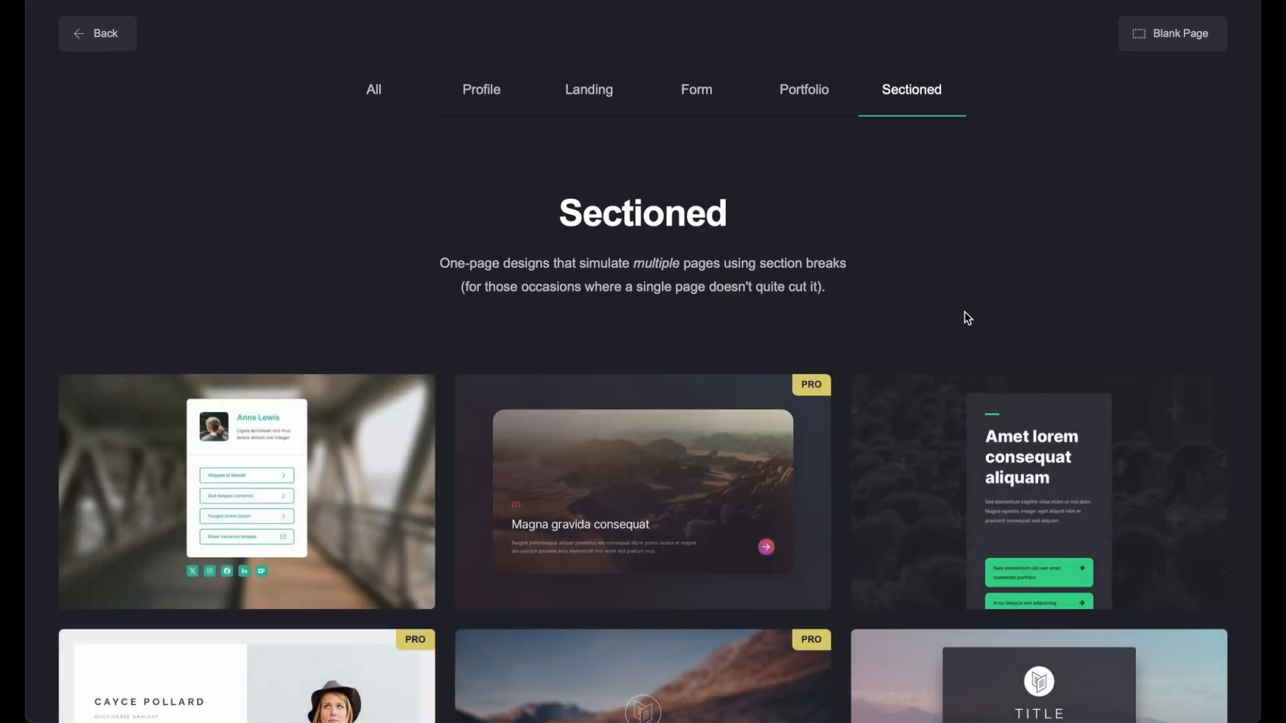
{"action": "scroll", "coordinate": [966, 317], "scroll_direction": "down", "scroll_amount": 1}
{"action": "scroll", "coordinate": [966, 317], "scroll_direction": "down", "scroll_amount": 5}
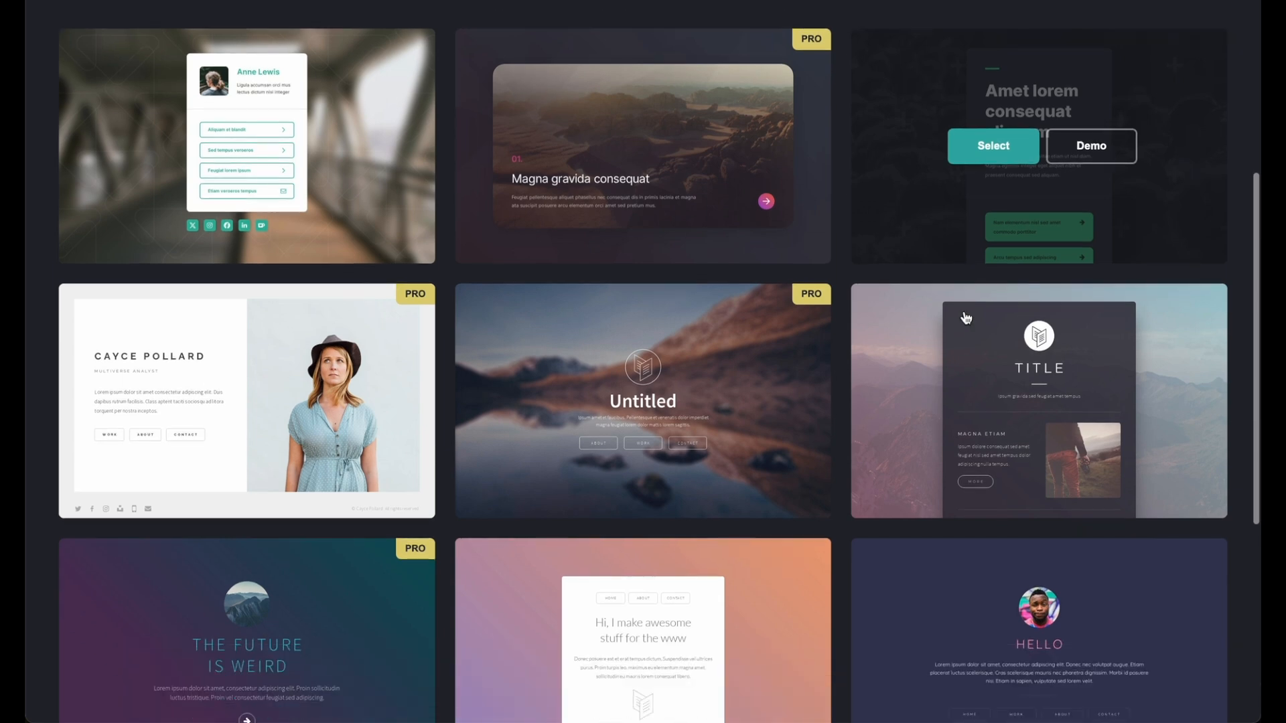
{"action": "scroll", "coordinate": [1129, 403], "scroll_direction": "down", "scroll_amount": 4}
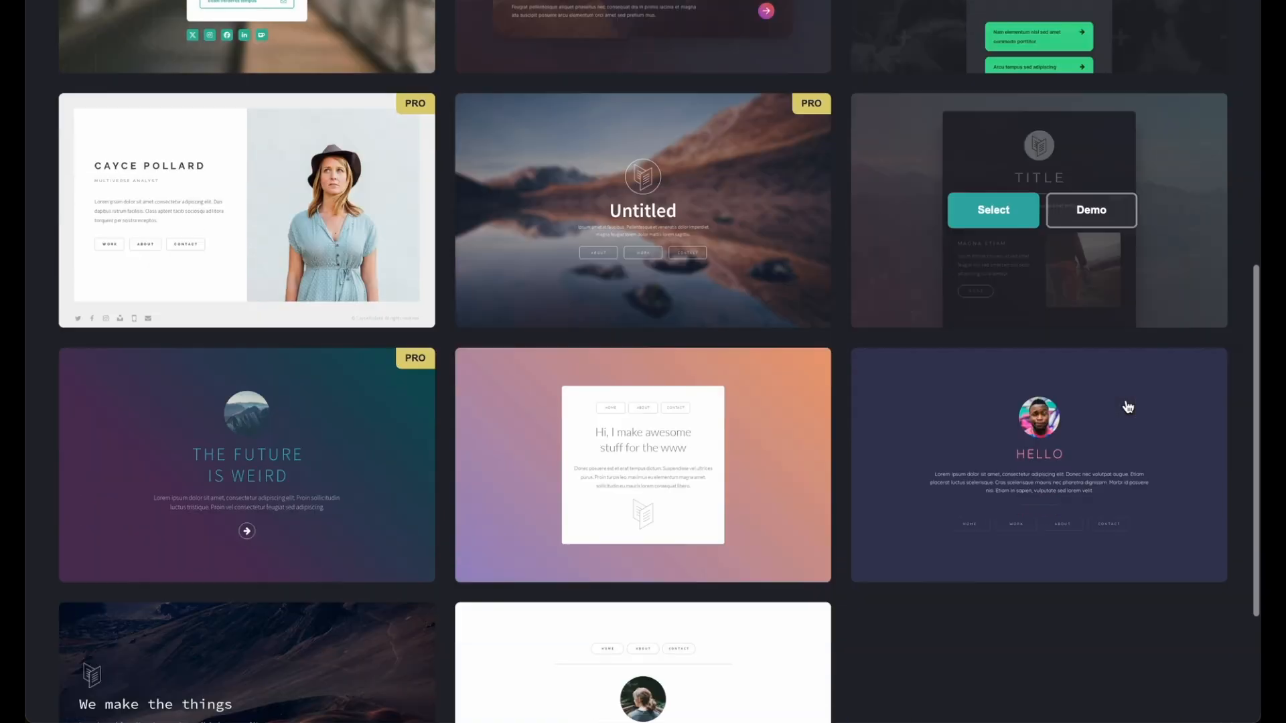
- Open the demo of the dark blue "Hello" sectioned template and visit its Work, About and Home sections
{"action": "left_click", "coordinate": [1088, 383]}
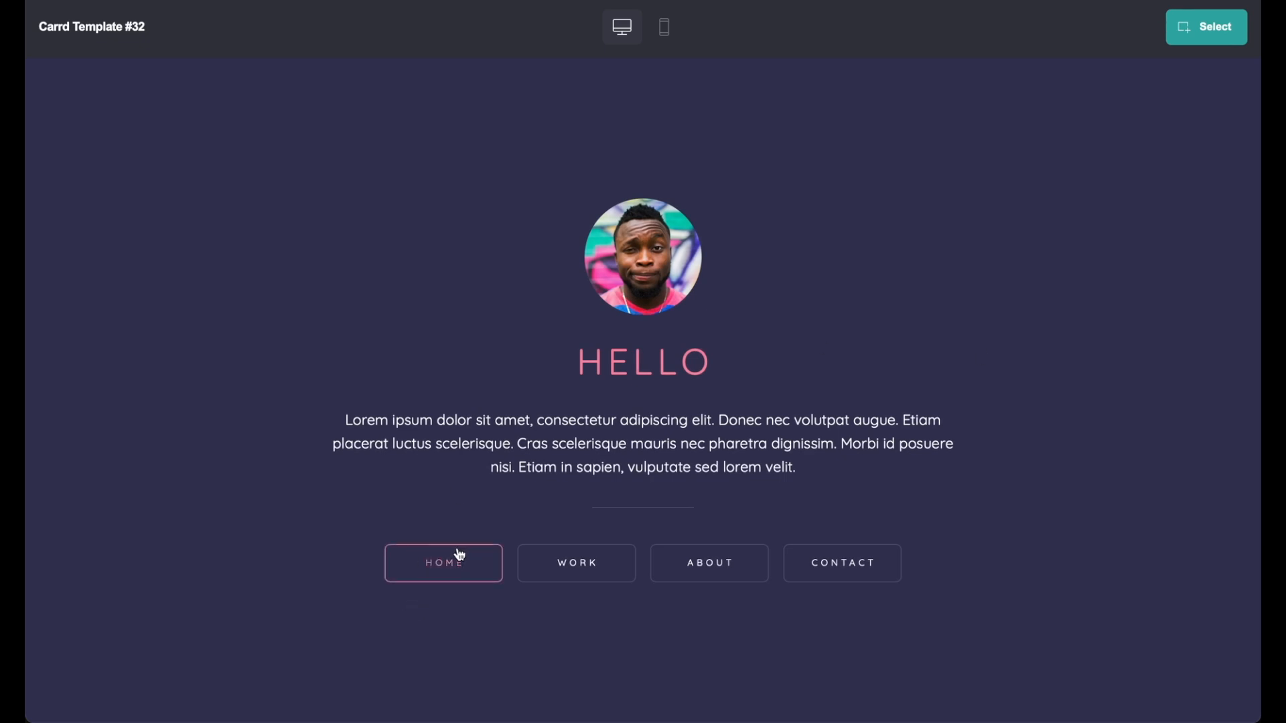
{"action": "left_click", "coordinate": [571, 569]}
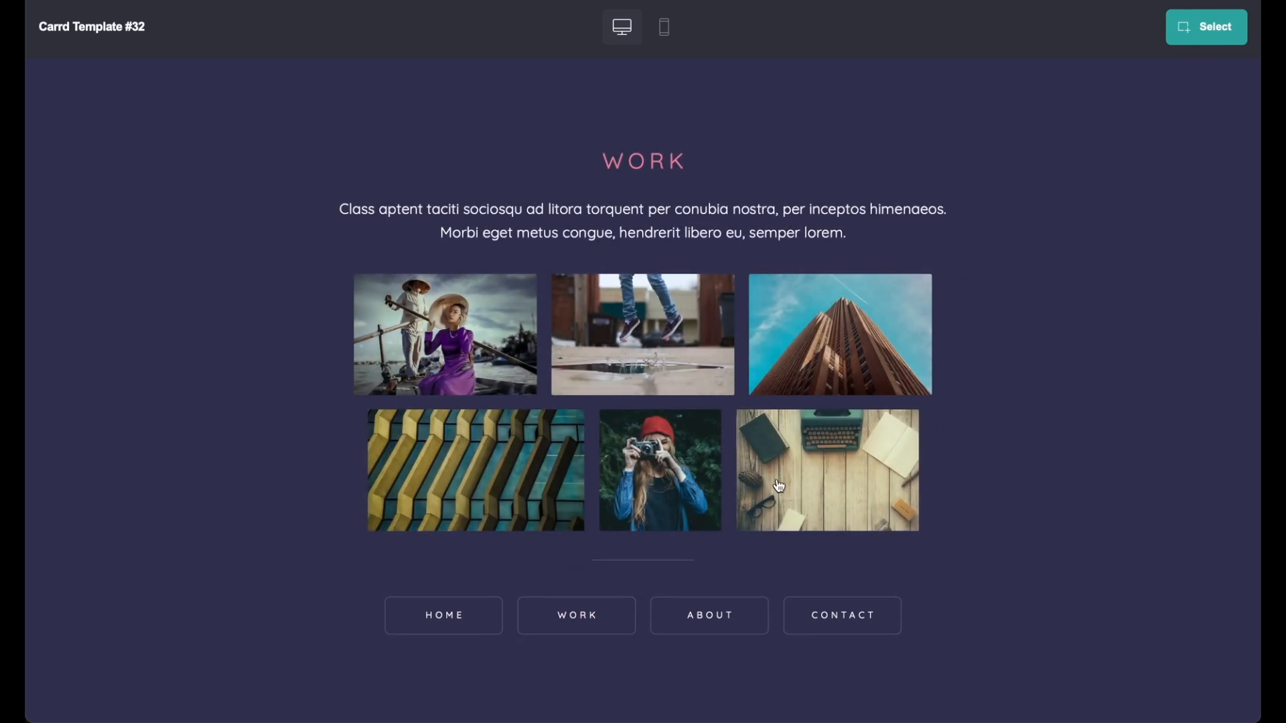
{"action": "left_click", "coordinate": [715, 629]}
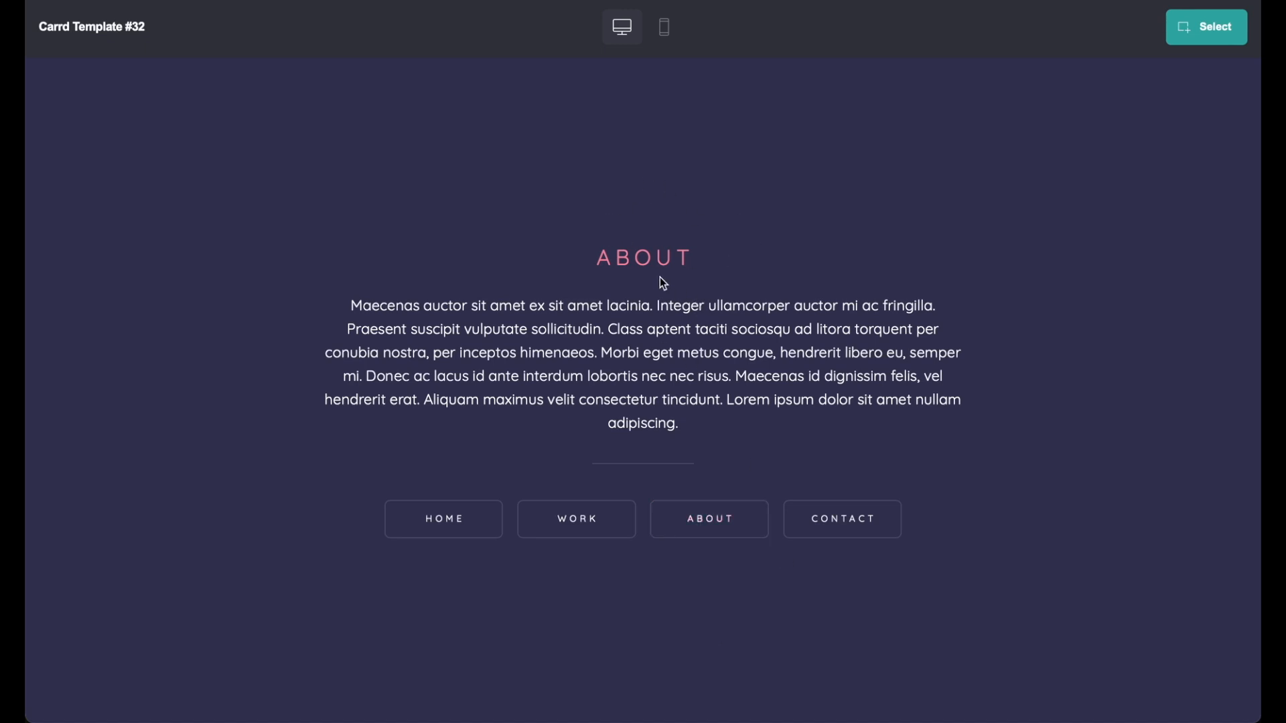
{"action": "left_click", "coordinate": [597, 517]}
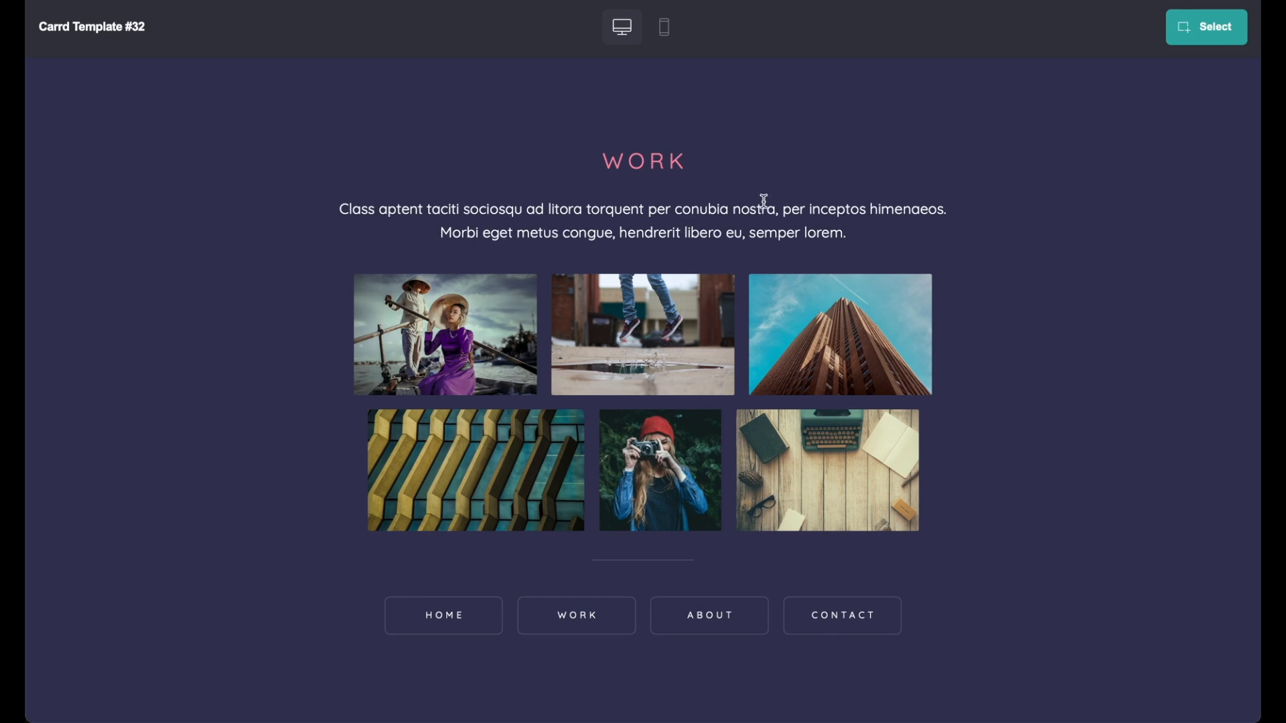
{"action": "left_click_drag", "start_coordinate": [568, 172], "coordinate": [750, 159]}
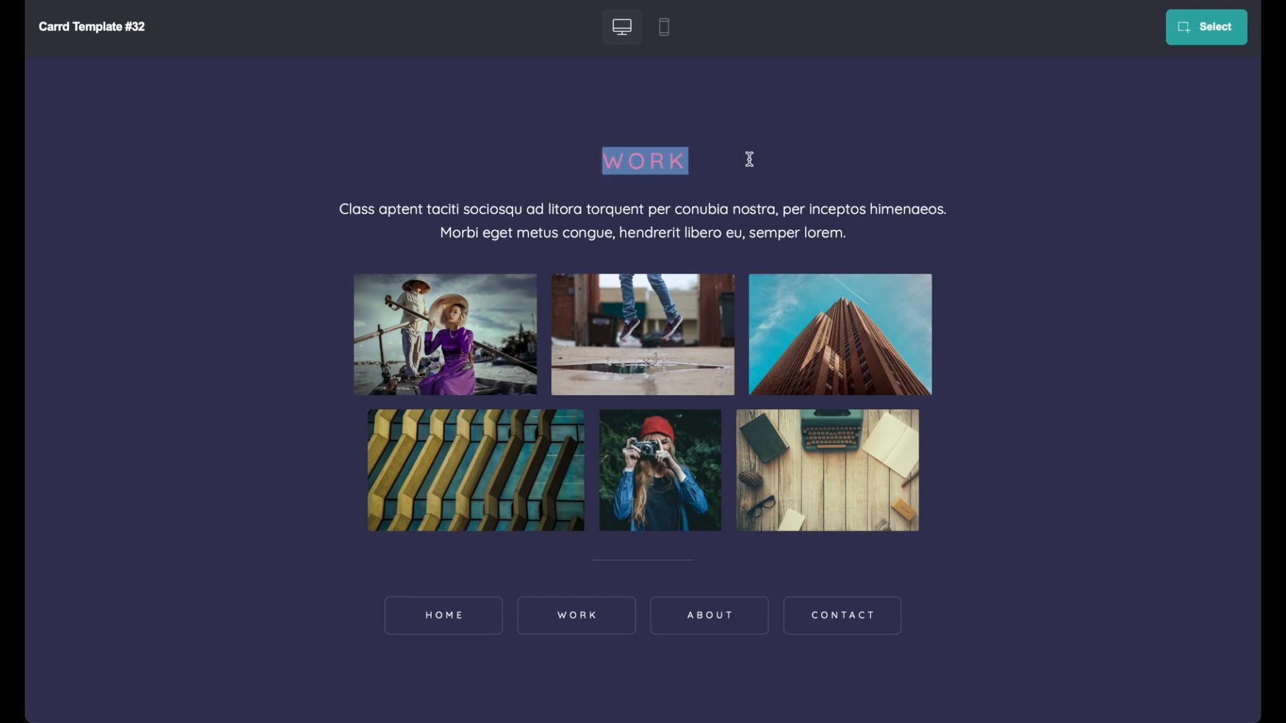
{"action": "left_click", "coordinate": [736, 229]}
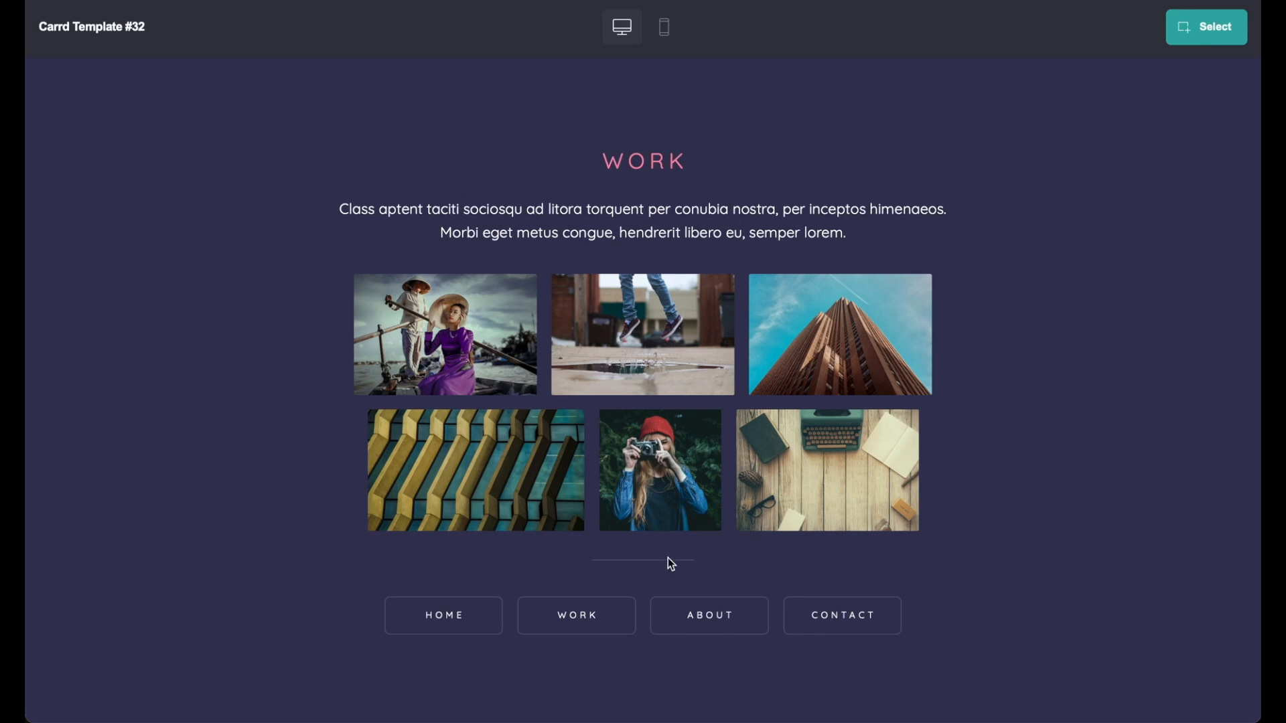
{"action": "left_click", "coordinate": [465, 611]}
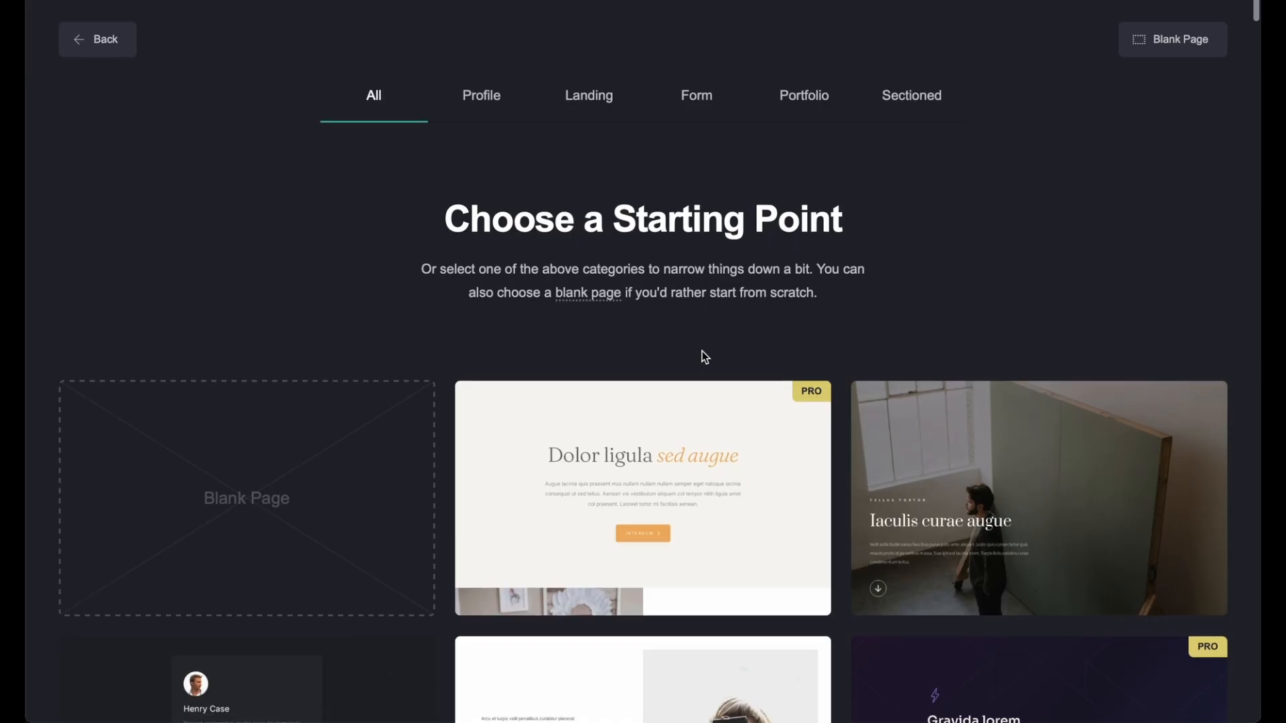
- Look through the free and Pro starting-point templates of the All category
{"action": "scroll", "coordinate": [702, 351], "scroll_direction": "down", "scroll_amount": 3}
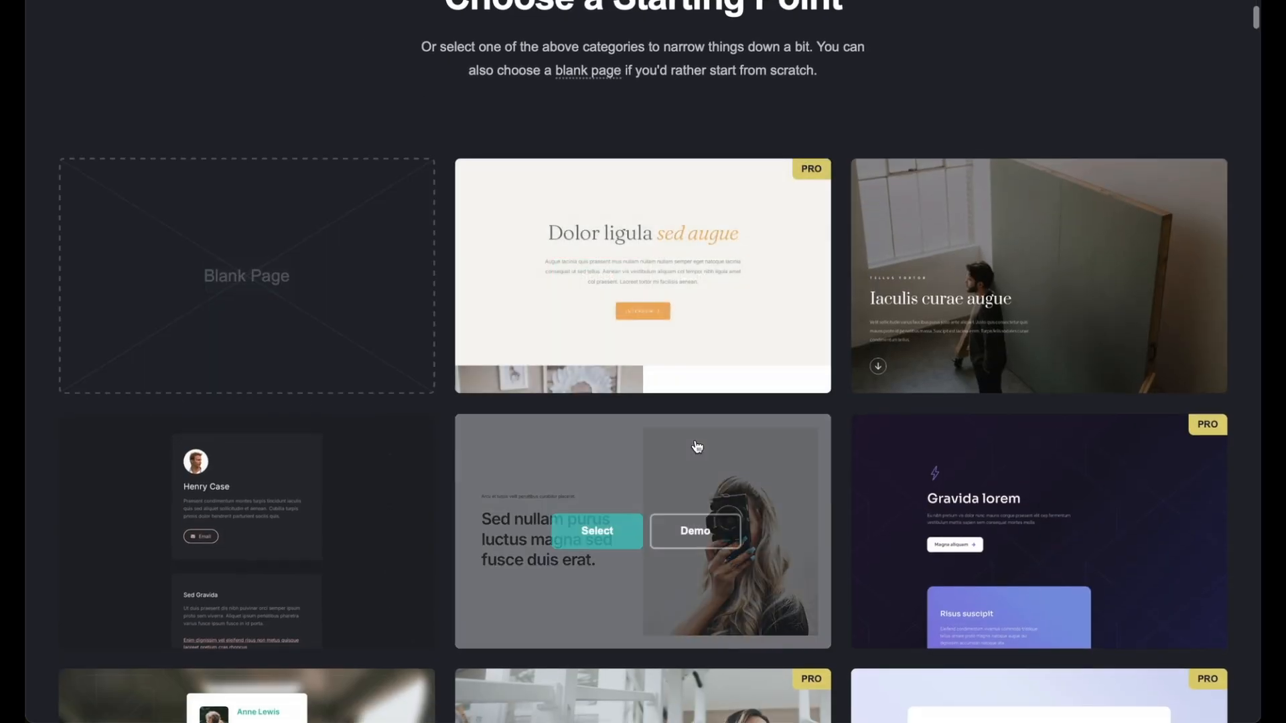
{"action": "scroll", "coordinate": [694, 445], "scroll_direction": "down", "scroll_amount": 8}
{"action": "scroll", "coordinate": [697, 441], "scroll_direction": "down", "scroll_amount": 8}
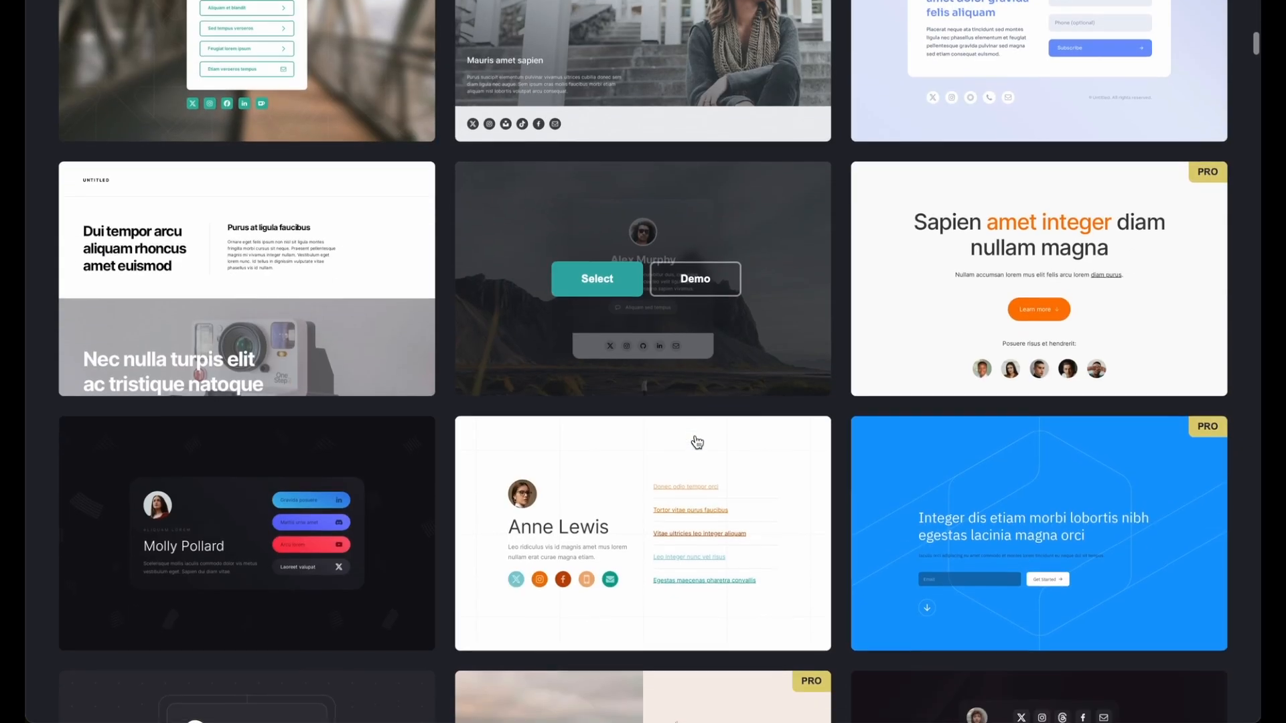
{"action": "scroll", "coordinate": [695, 439], "scroll_direction": "down", "scroll_amount": 9}
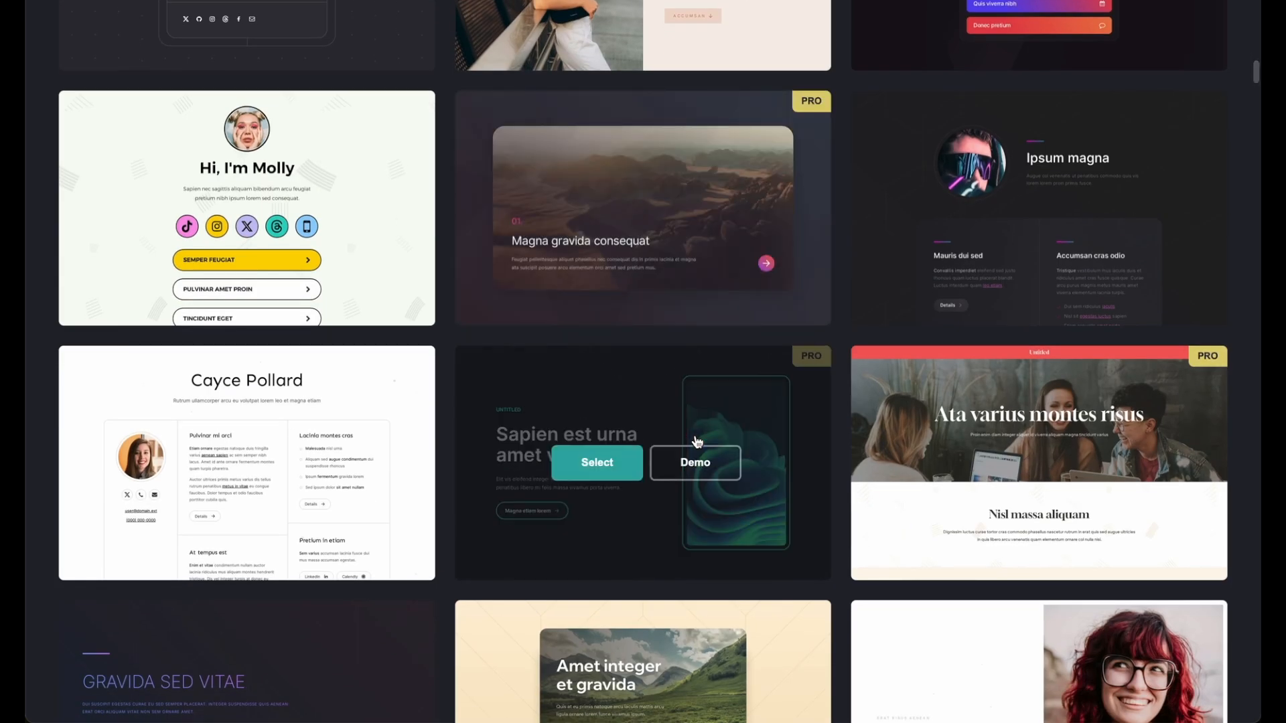
{"action": "scroll", "coordinate": [696, 441], "scroll_direction": "down", "scroll_amount": 2}
{"action": "scroll", "coordinate": [696, 441], "scroll_direction": "up", "scroll_amount": 20}
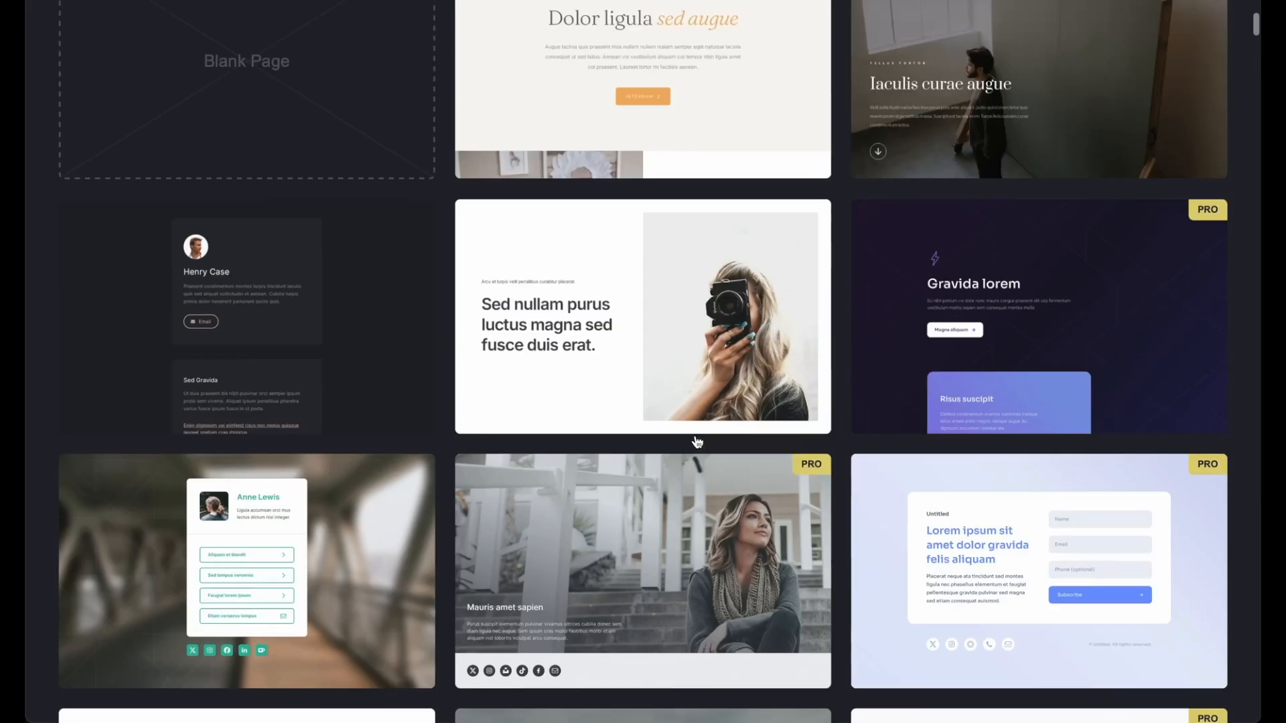
{"action": "scroll", "coordinate": [696, 440], "scroll_direction": "up", "scroll_amount": 7}
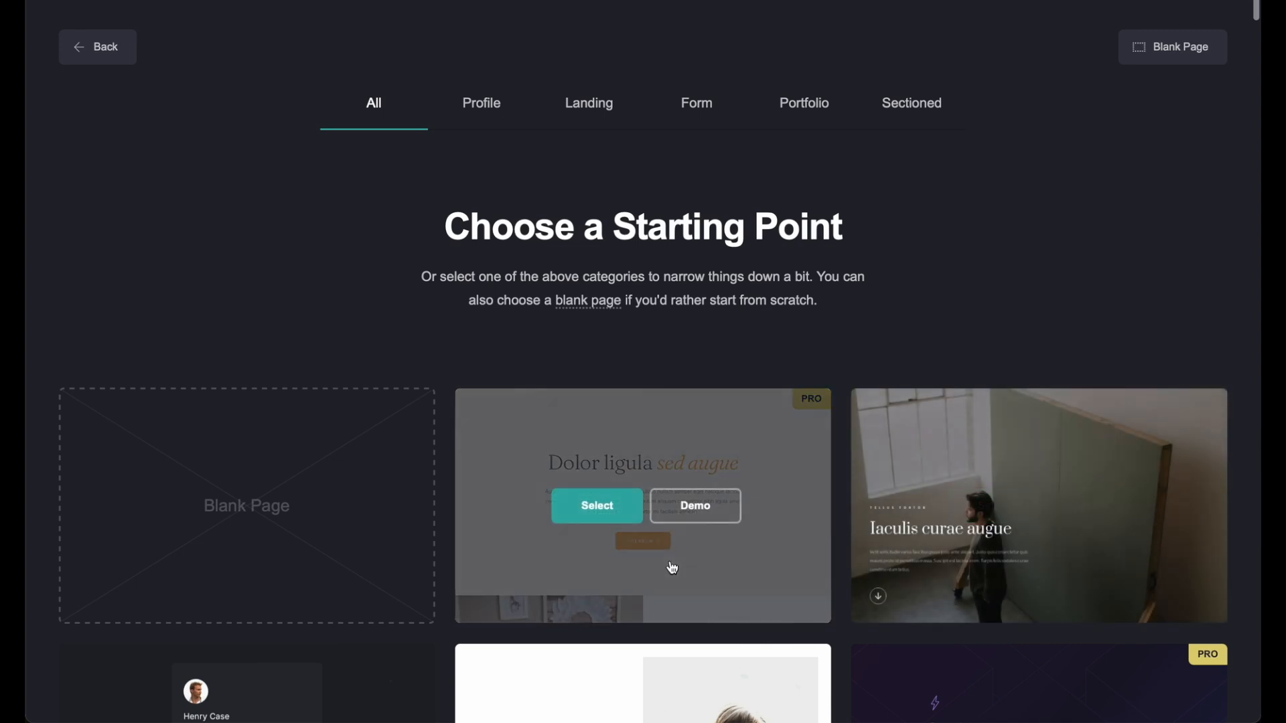
{"action": "scroll", "coordinate": [672, 568], "scroll_direction": "down", "scroll_amount": 5}
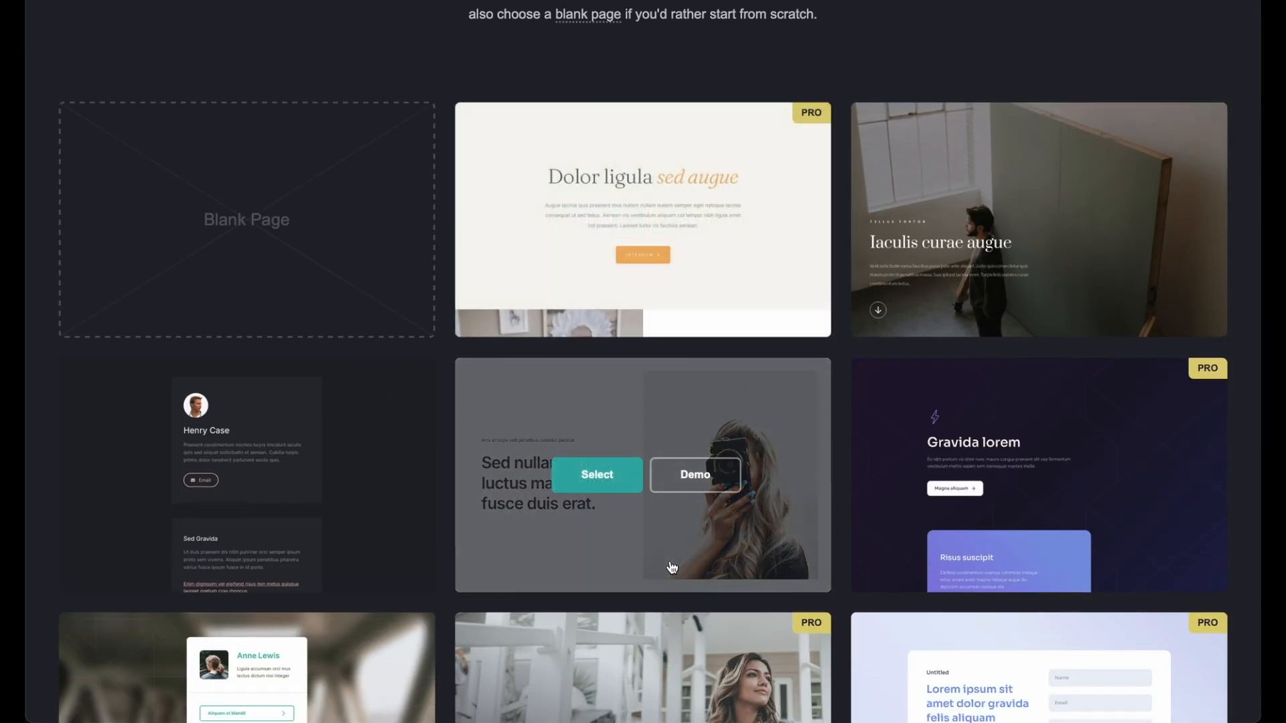
{"action": "scroll", "coordinate": [672, 567], "scroll_direction": "down", "scroll_amount": 4}
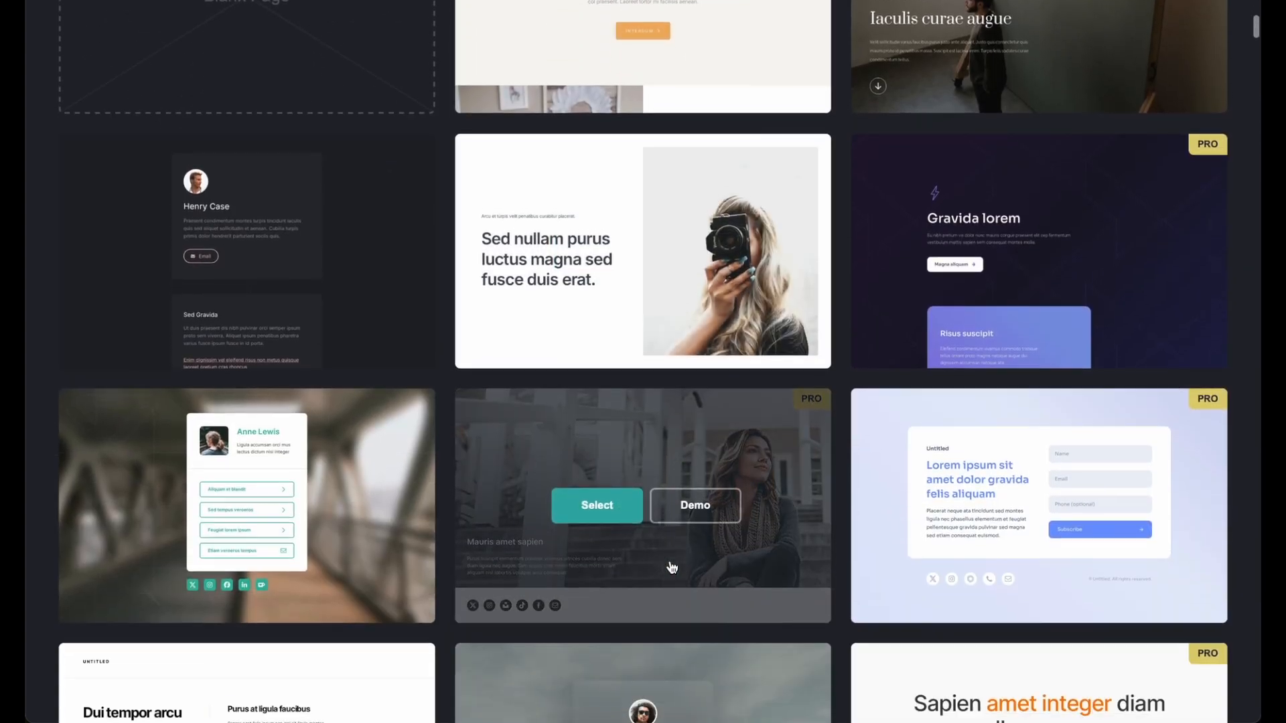
{"action": "scroll", "coordinate": [673, 568], "scroll_direction": "up", "scroll_amount": 9}
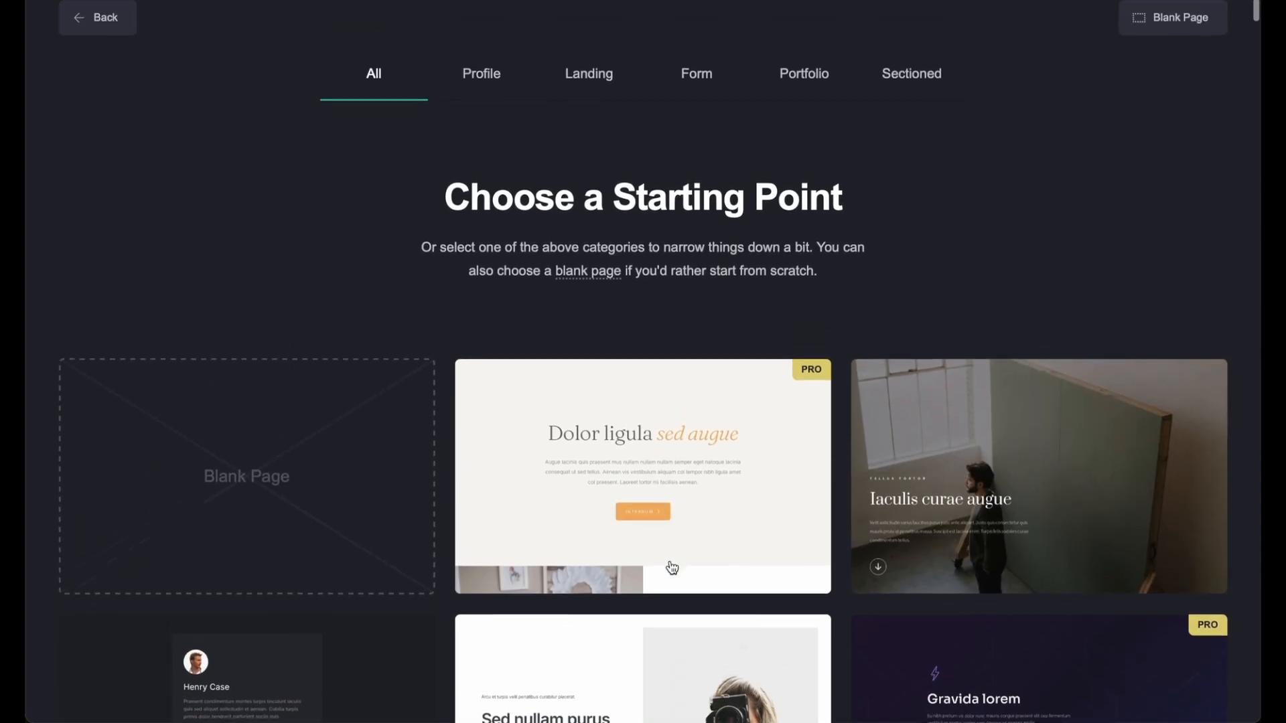
{"action": "scroll", "coordinate": [673, 568], "scroll_direction": "down", "scroll_amount": 2}
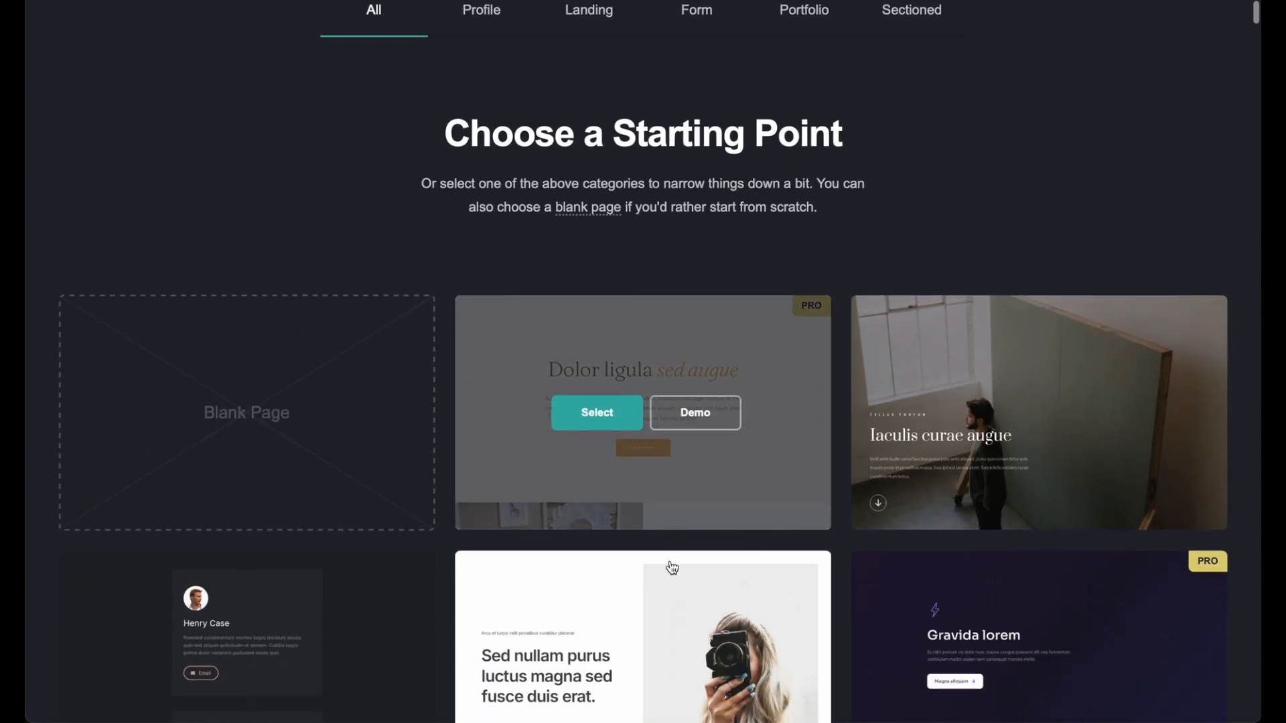
{"action": "scroll", "coordinate": [672, 568], "scroll_direction": "down", "scroll_amount": 11}
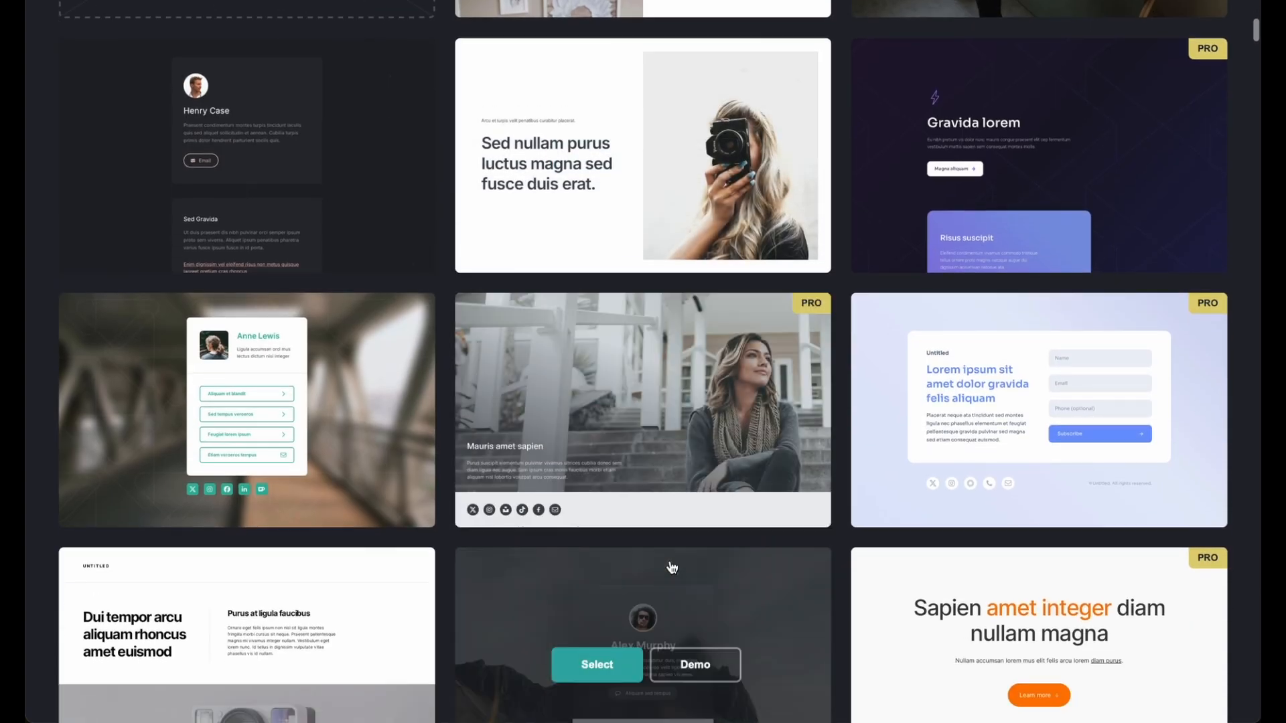
{"action": "scroll", "coordinate": [672, 567], "scroll_direction": "down", "scroll_amount": 1}
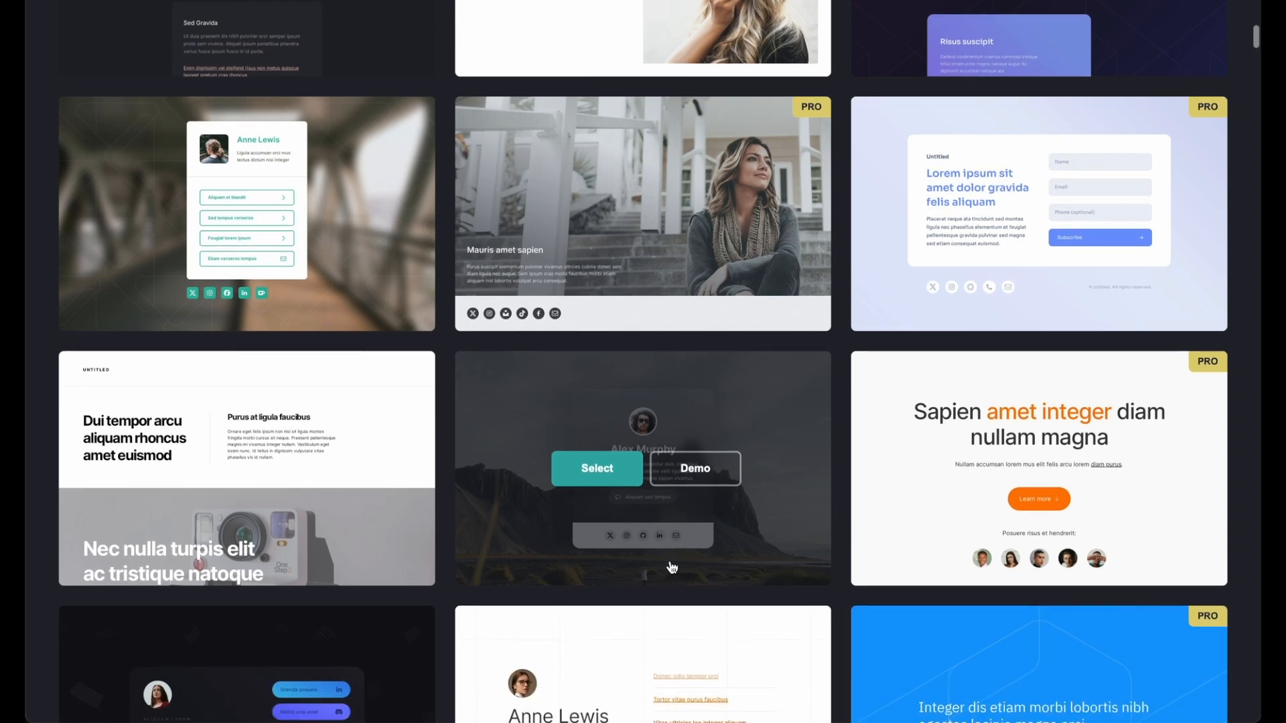
{"action": "scroll", "coordinate": [672, 568], "scroll_direction": "down", "scroll_amount": 2}
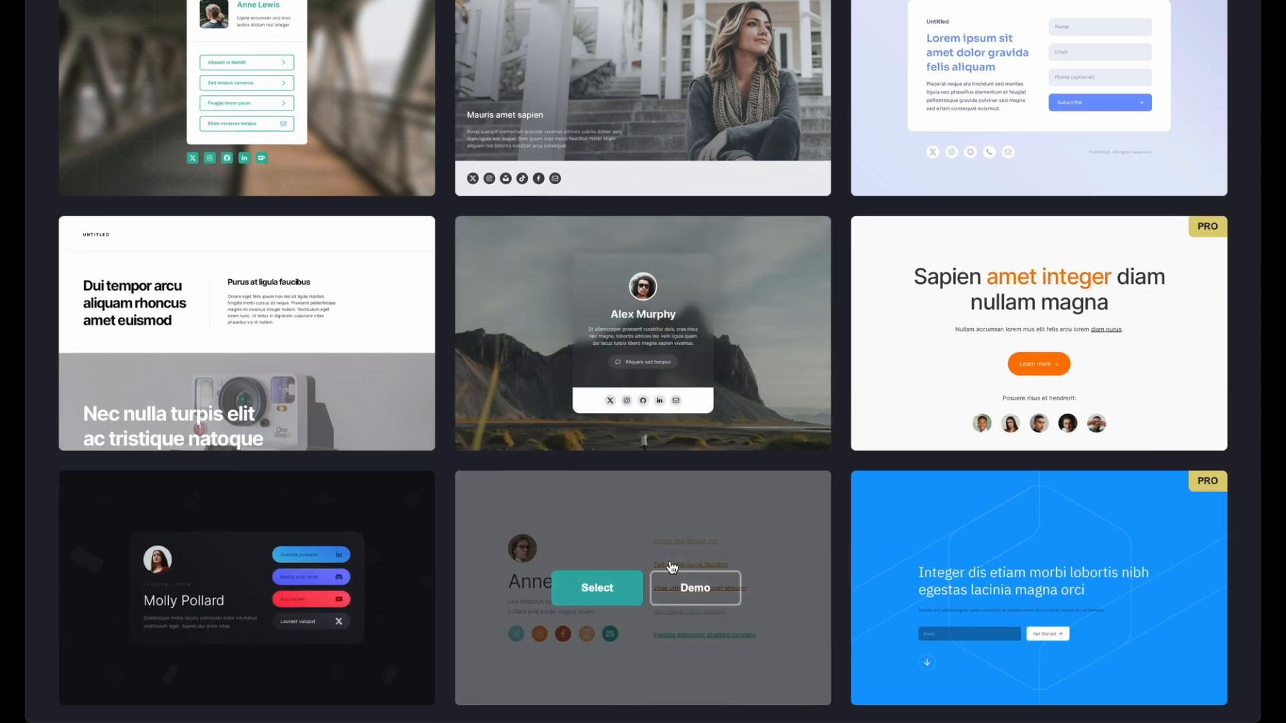
{"action": "scroll", "coordinate": [673, 568], "scroll_direction": "down", "scroll_amount": 3}
{"action": "scroll", "coordinate": [673, 567], "scroll_direction": "up", "scroll_amount": 14}
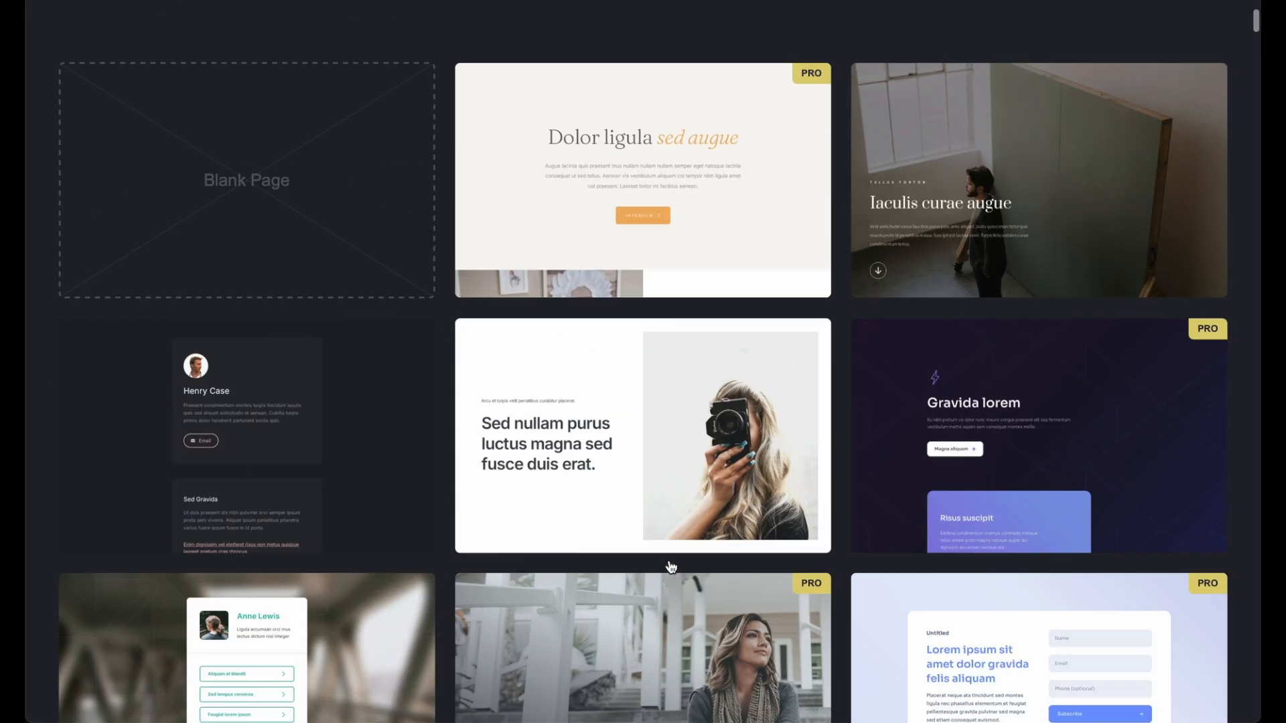
{"action": "scroll", "coordinate": [671, 568], "scroll_direction": "up", "scroll_amount": 5}
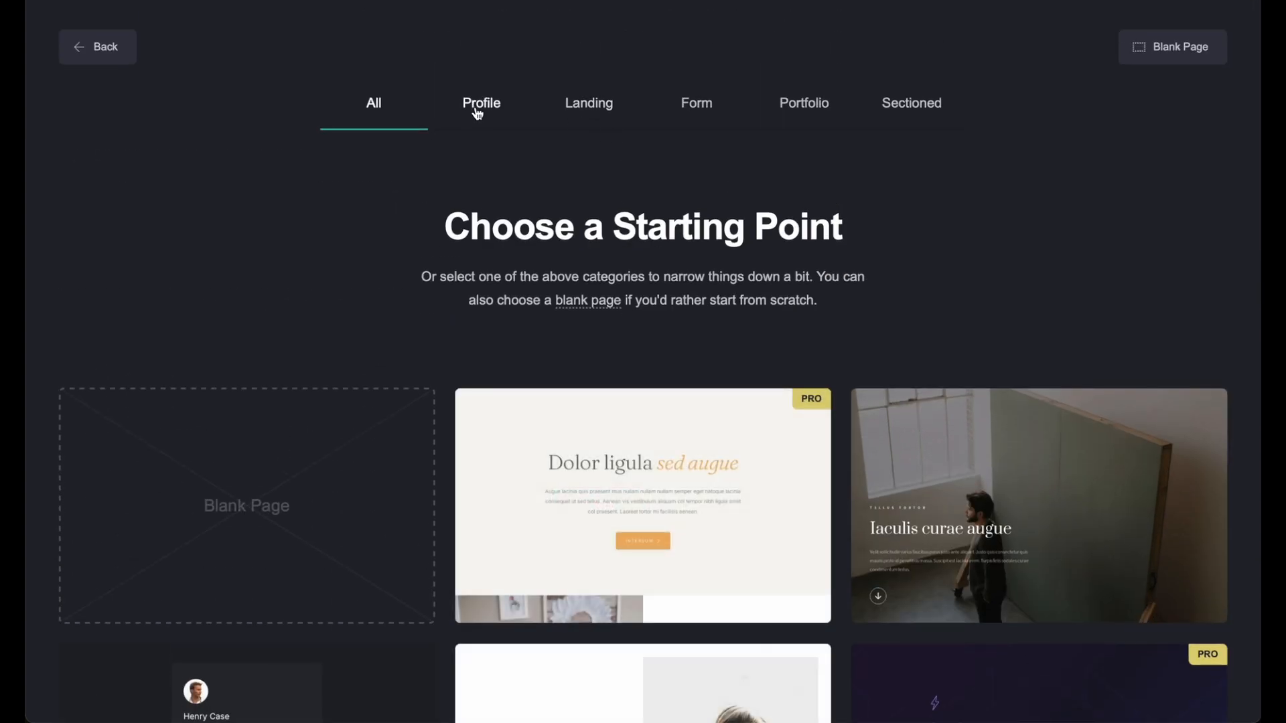
- Switch to the Profile category, switch on to Landing, and look through the landing page templates
{"action": "left_click", "coordinate": [480, 112]}
{"action": "scroll", "coordinate": [707, 367], "scroll_direction": "down", "scroll_amount": 1}
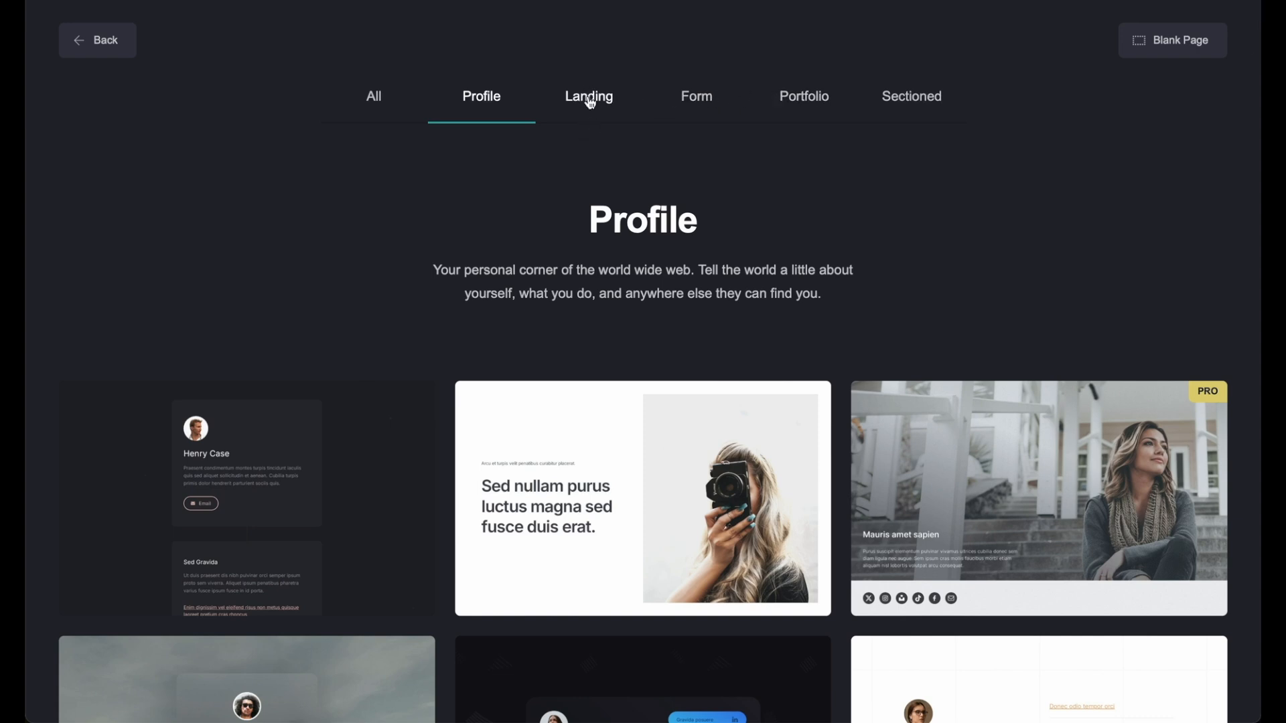
{"action": "left_click", "coordinate": [589, 101]}
{"action": "scroll", "coordinate": [623, 571], "scroll_direction": "down", "scroll_amount": 10}
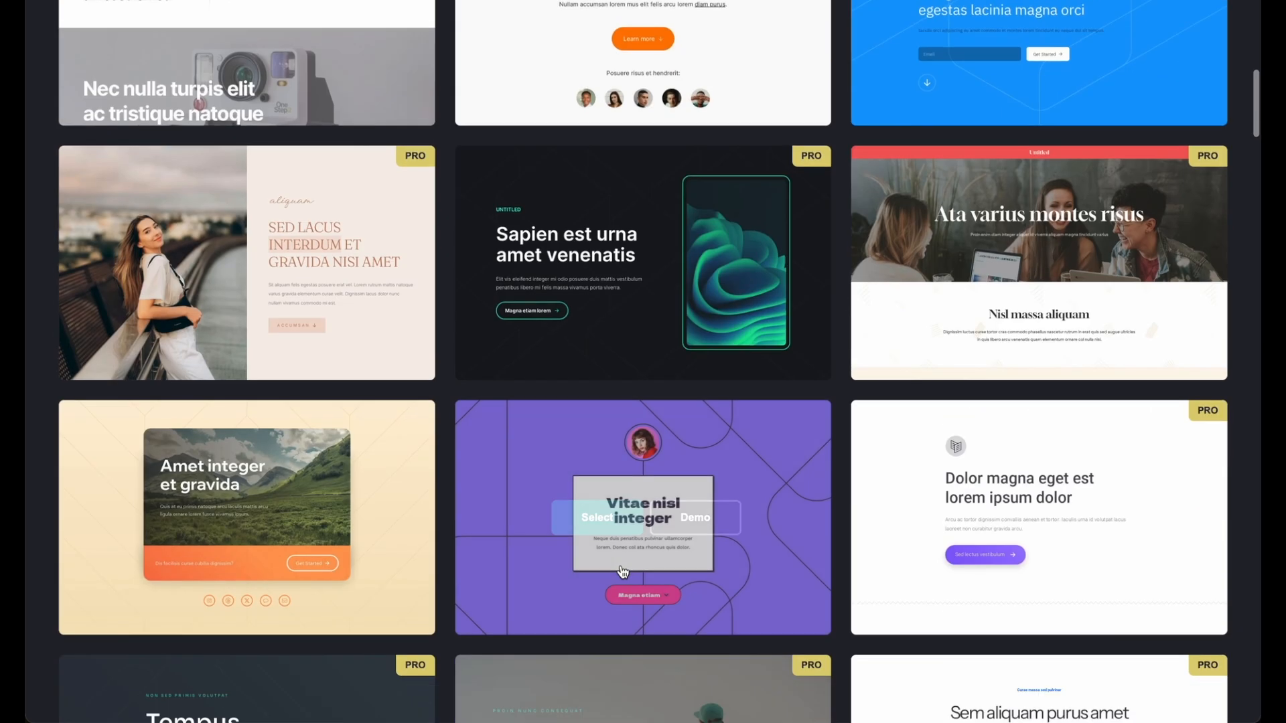
{"action": "scroll", "coordinate": [623, 570], "scroll_direction": "down", "scroll_amount": 13}
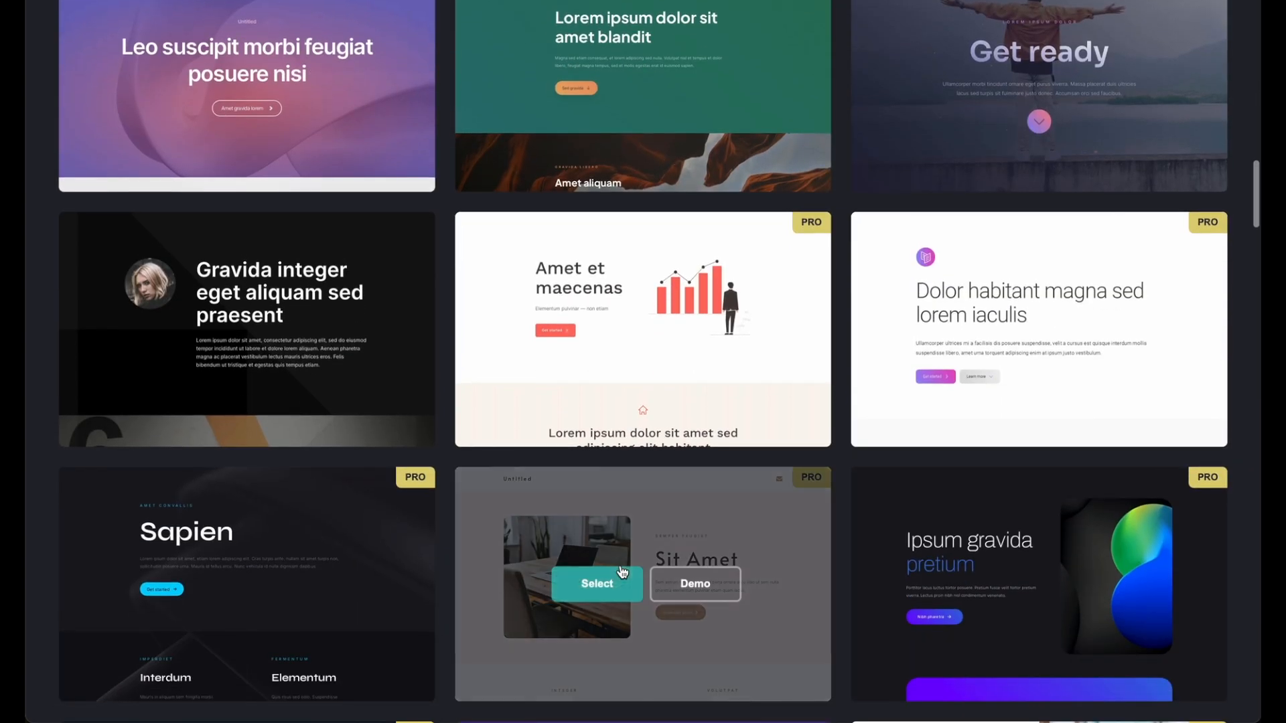
{"action": "scroll", "coordinate": [623, 576], "scroll_direction": "down", "scroll_amount": 1}
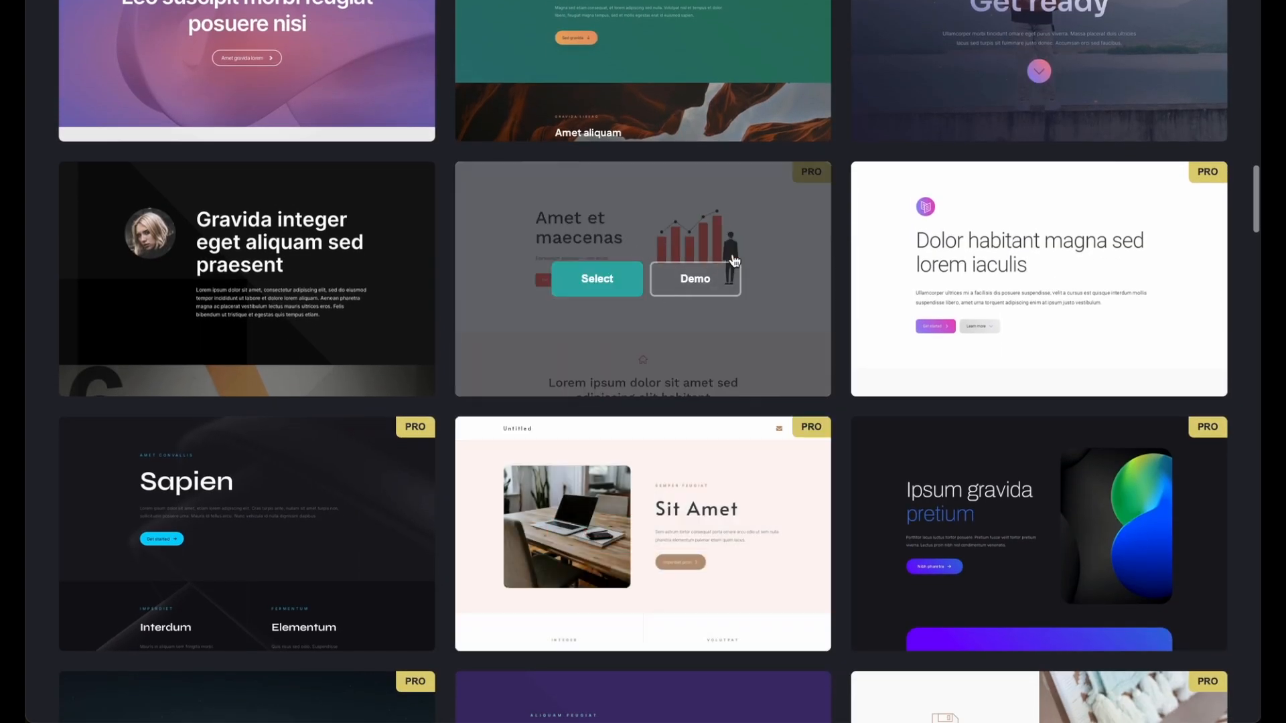
- Open the demo of the white "Amet et maecenas" landing template and examine its sections from the chart header down to the contact form
{"action": "left_click", "coordinate": [697, 281]}
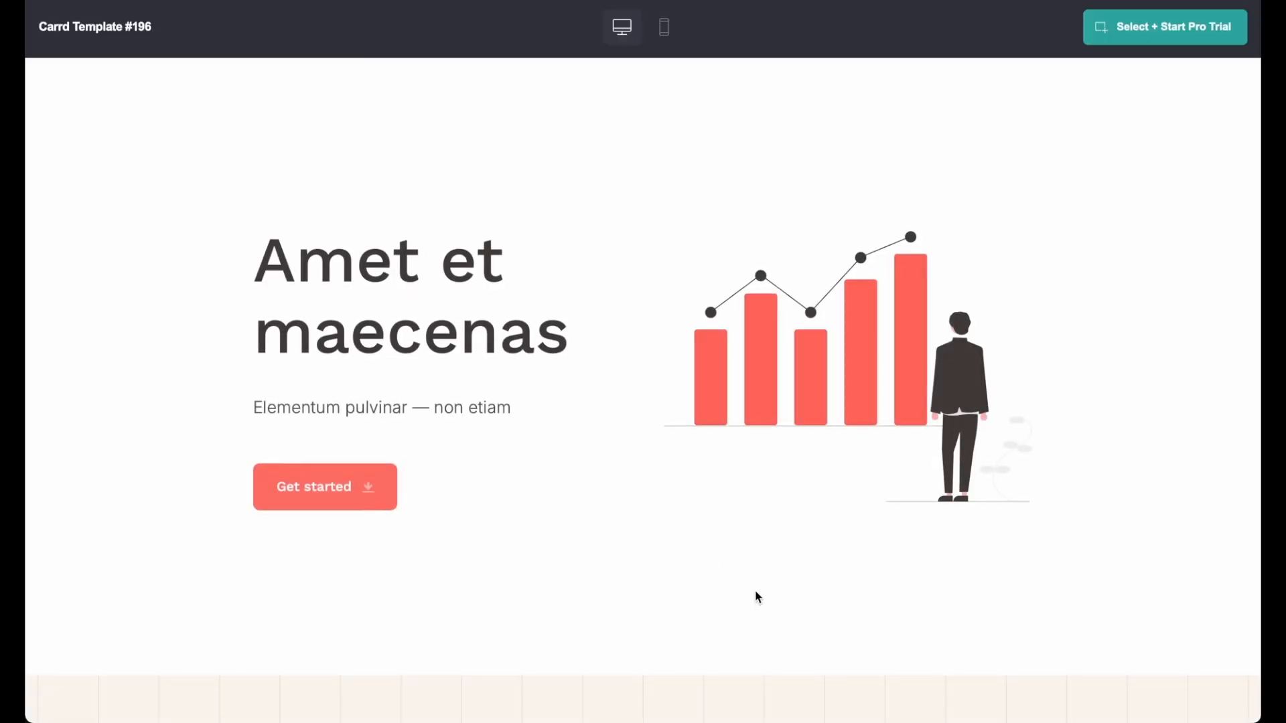
{"action": "scroll", "coordinate": [763, 603], "scroll_direction": "down", "scroll_amount": 11}
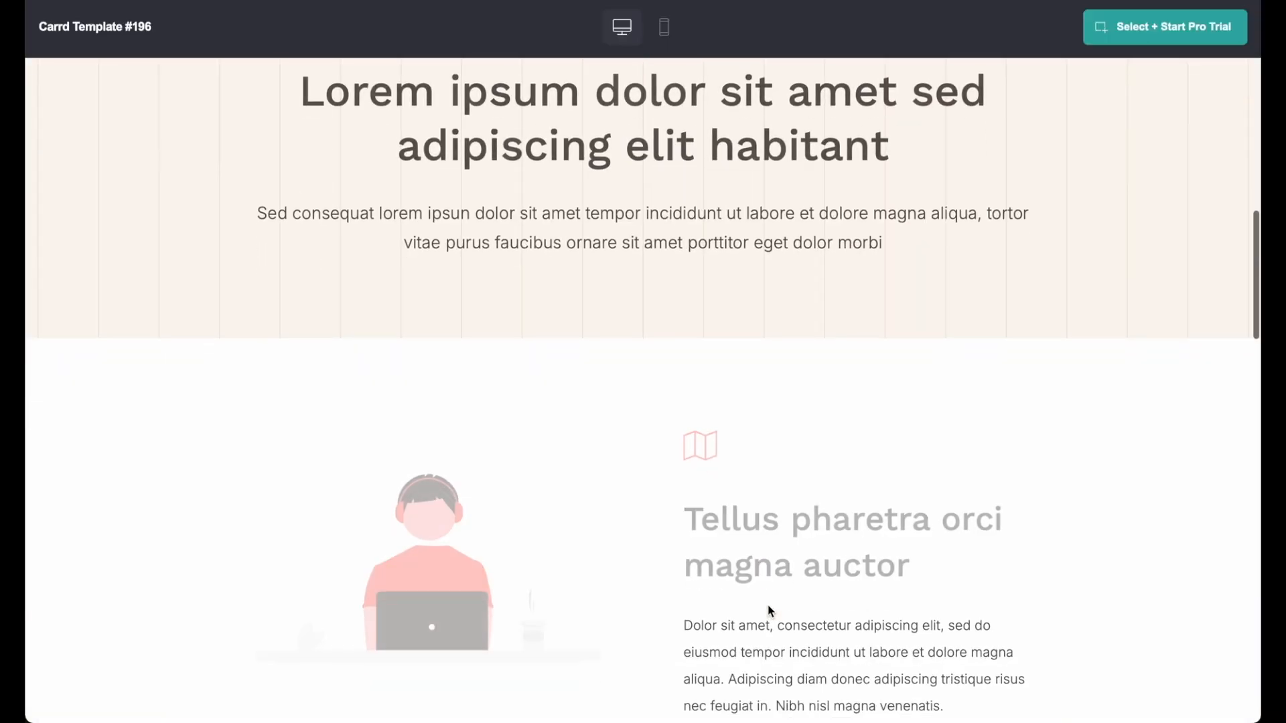
{"action": "scroll", "coordinate": [768, 609], "scroll_direction": "up", "scroll_amount": 1}
{"action": "scroll", "coordinate": [769, 610], "scroll_direction": "down", "scroll_amount": 4}
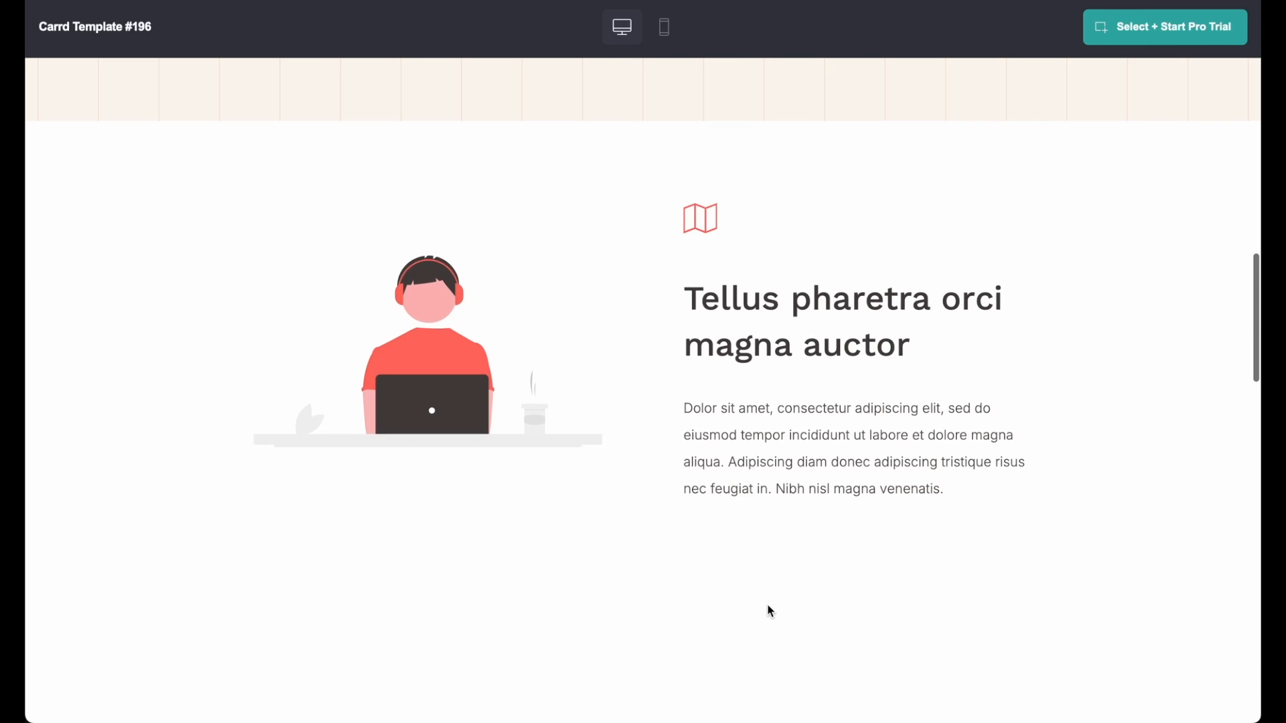
{"action": "scroll", "coordinate": [768, 607], "scroll_direction": "down", "scroll_amount": 2}
{"action": "scroll", "coordinate": [768, 608], "scroll_direction": "down", "scroll_amount": 2}
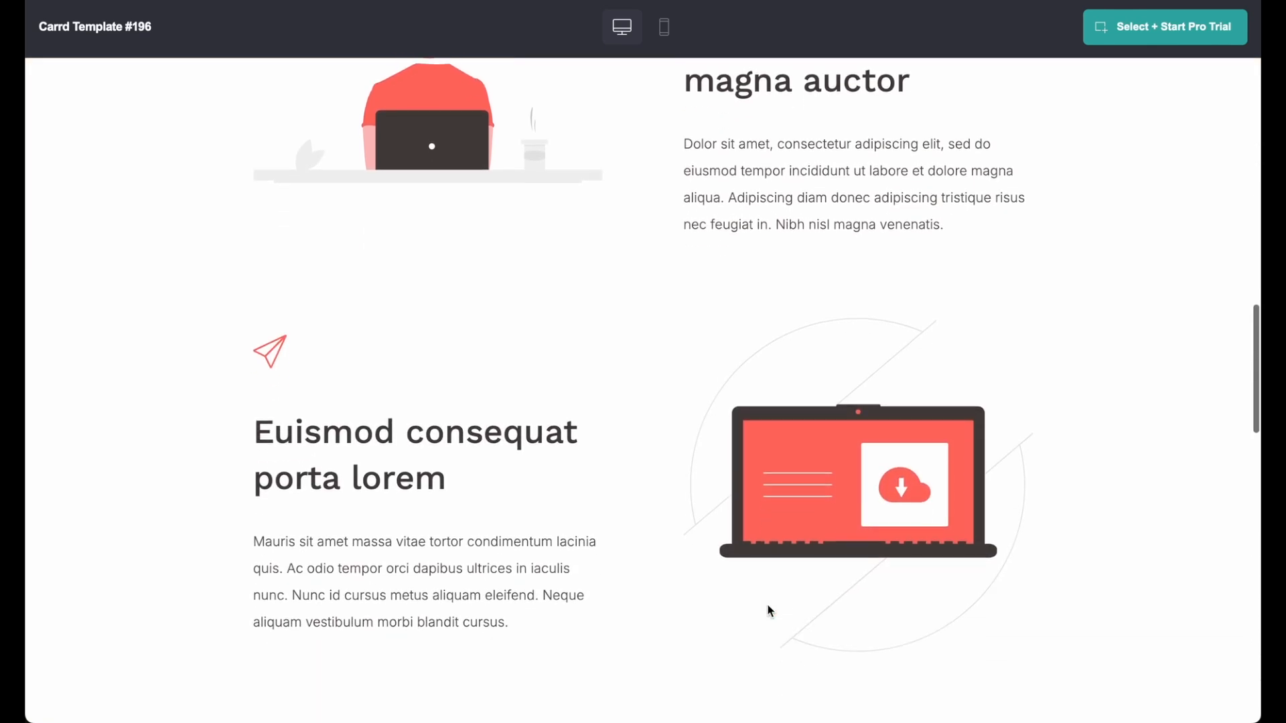
{"action": "scroll", "coordinate": [951, 295], "scroll_direction": "up", "scroll_amount": 18}
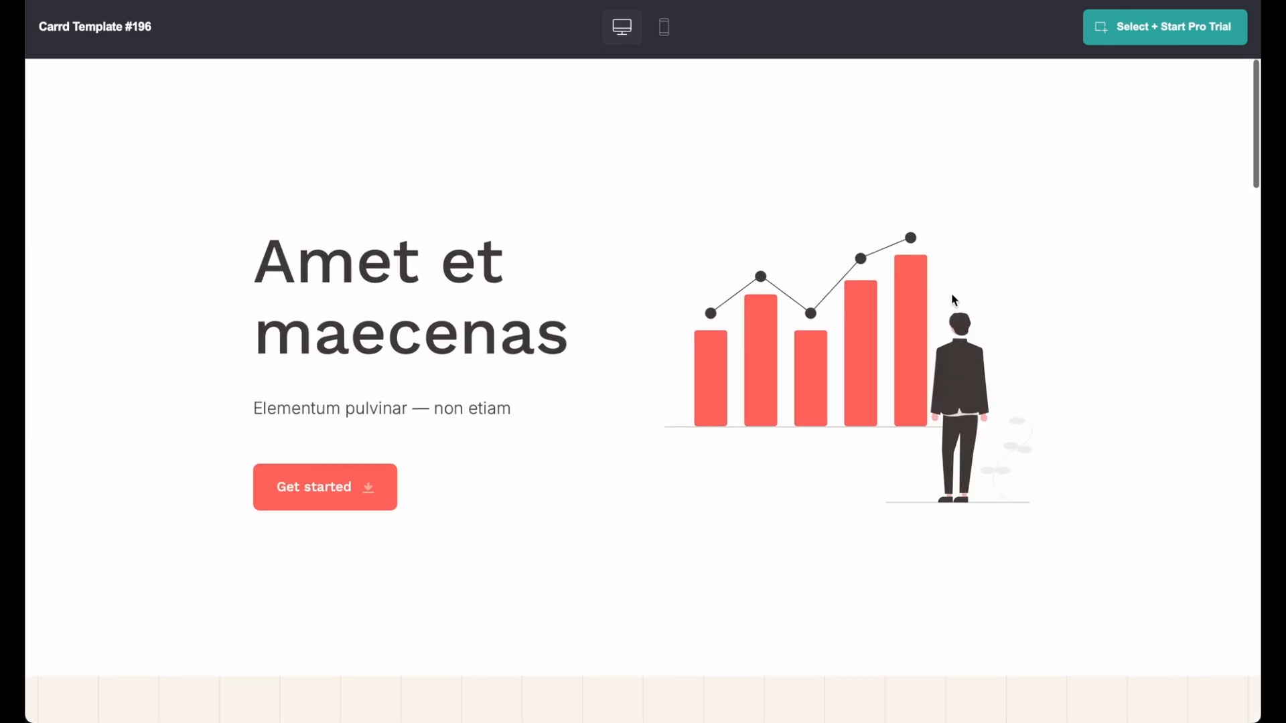
{"action": "scroll", "coordinate": [730, 542], "scroll_direction": "down", "scroll_amount": 13}
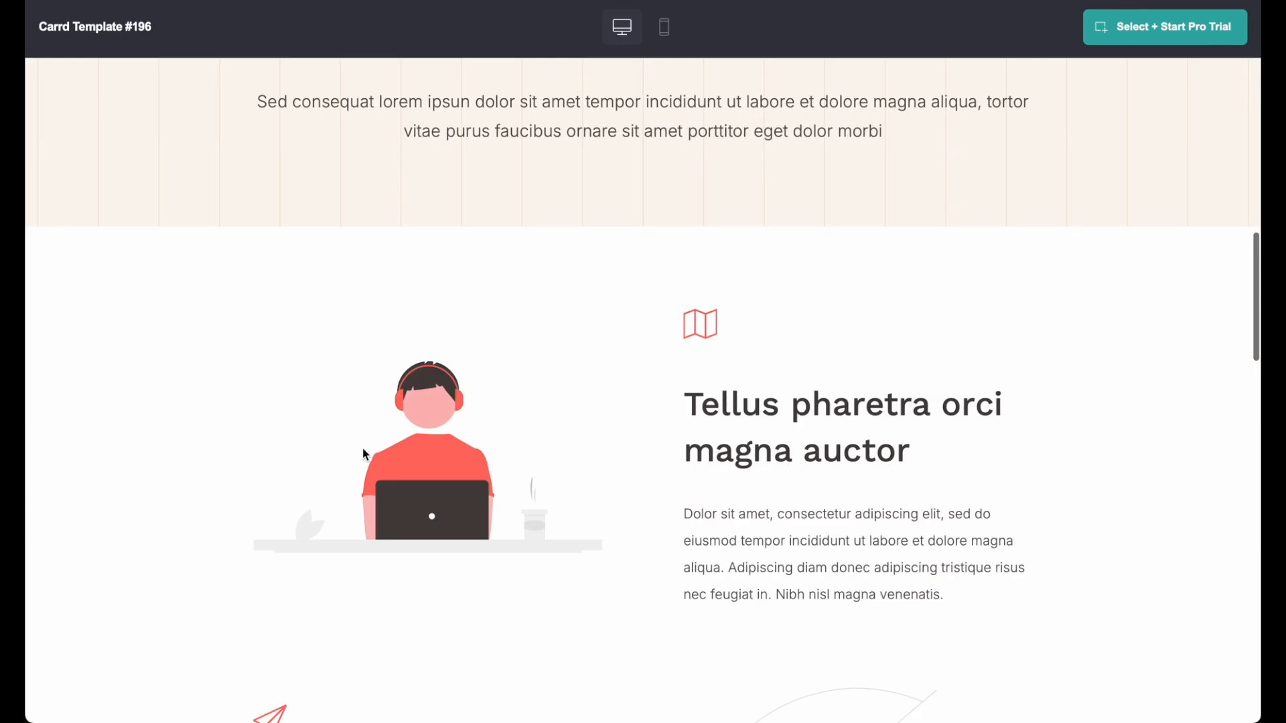
{"action": "scroll", "coordinate": [785, 586], "scroll_direction": "down", "scroll_amount": 18}
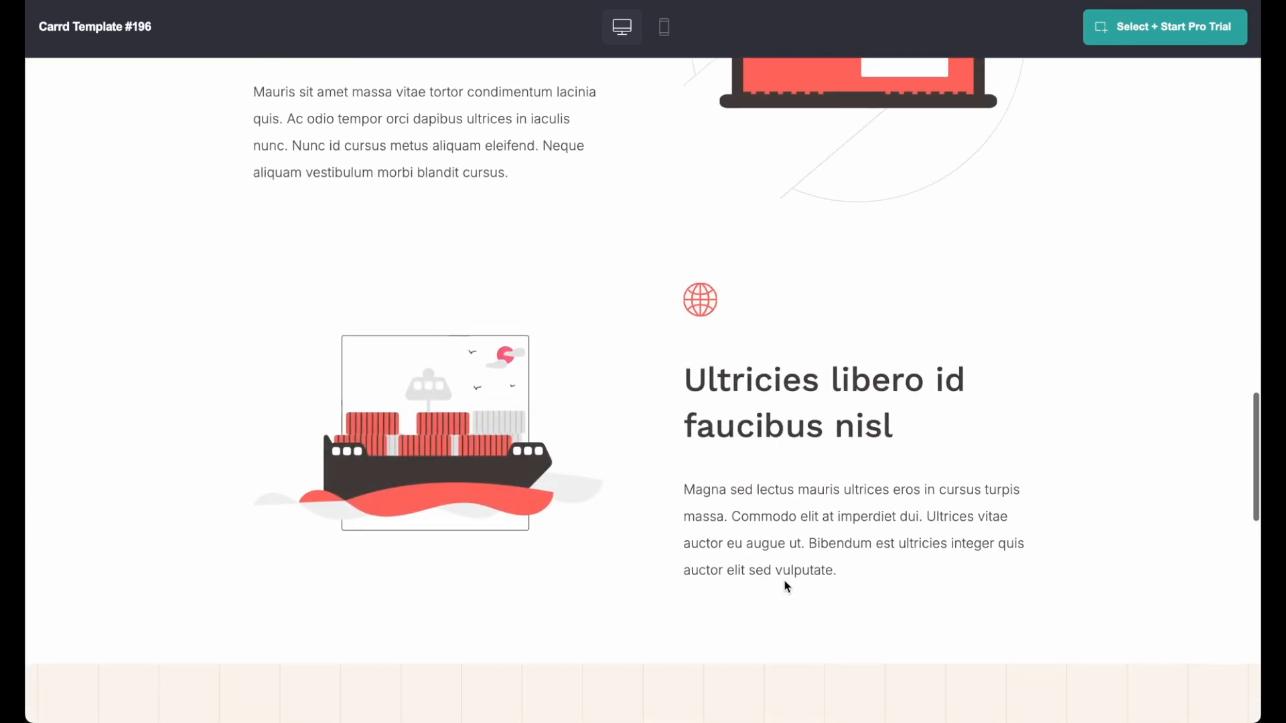
{"action": "scroll", "coordinate": [785, 586], "scroll_direction": "down", "scroll_amount": 5}
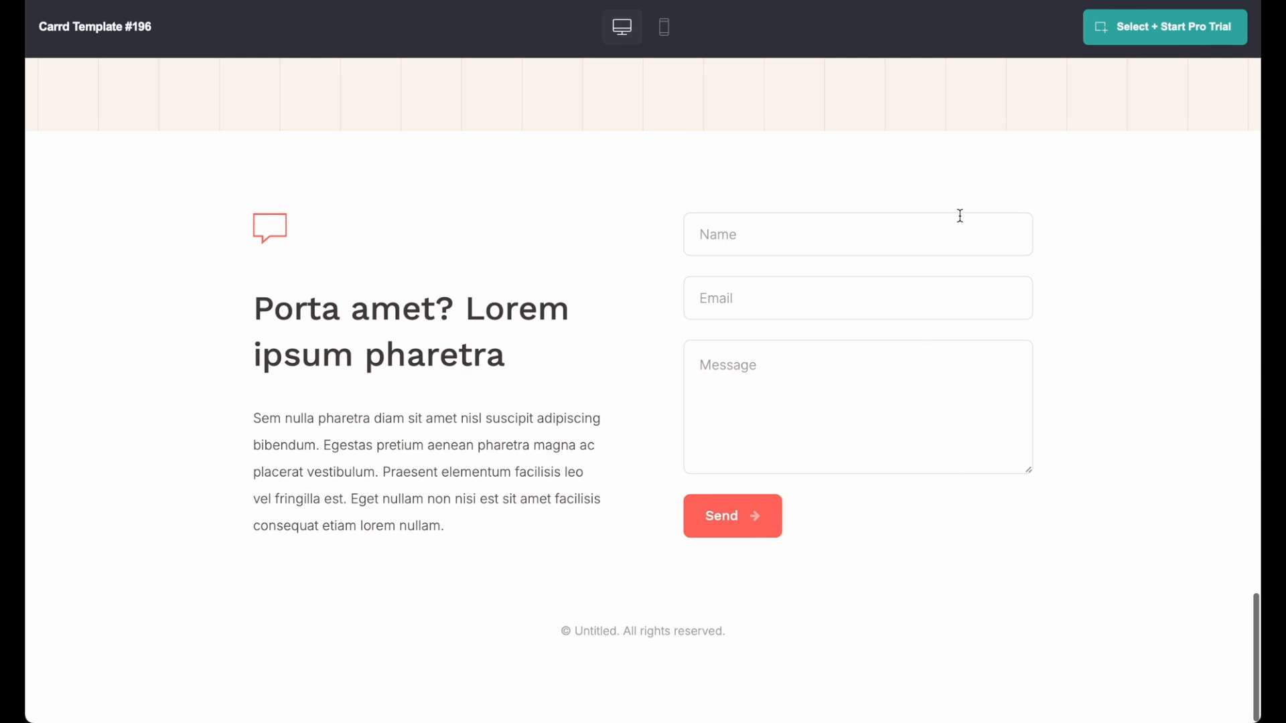
{"action": "scroll", "coordinate": [763, 620], "scroll_direction": "up", "scroll_amount": 20}
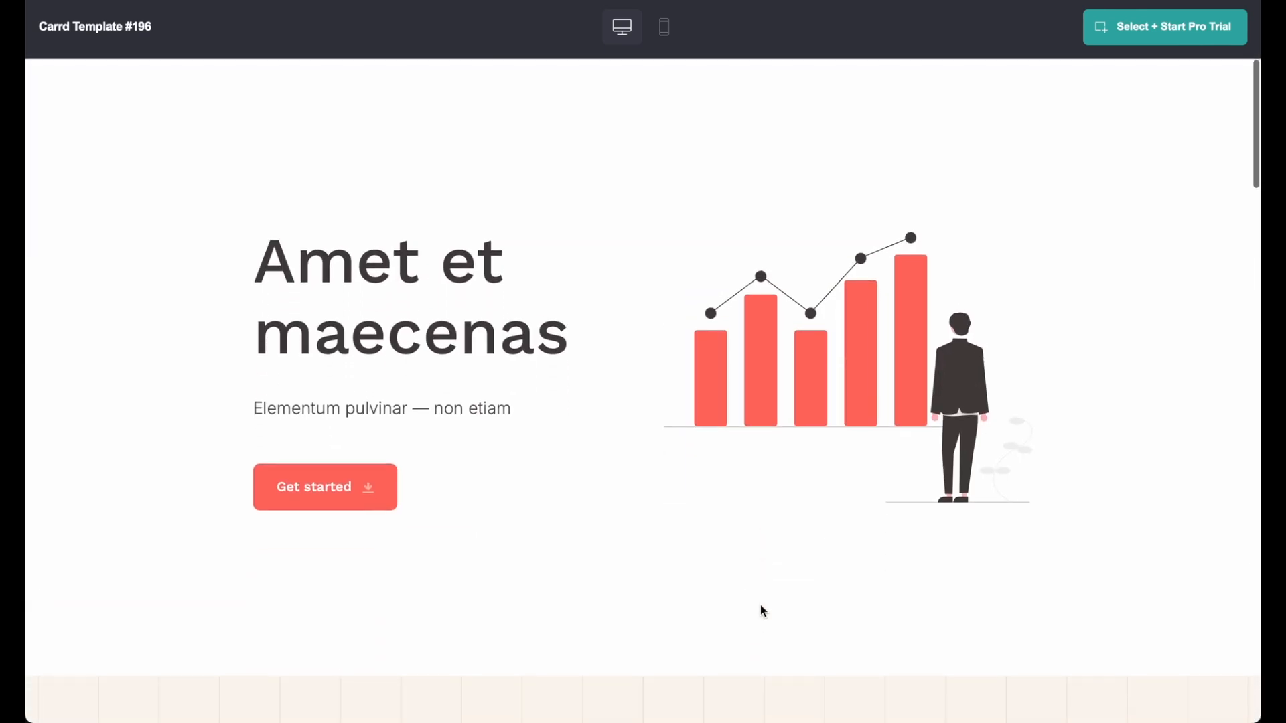
- Select Carrd Template #196 with a Pro trial and look over its containers, text and image placeholders in the editor
{"action": "left_click", "coordinate": [1160, 37]}
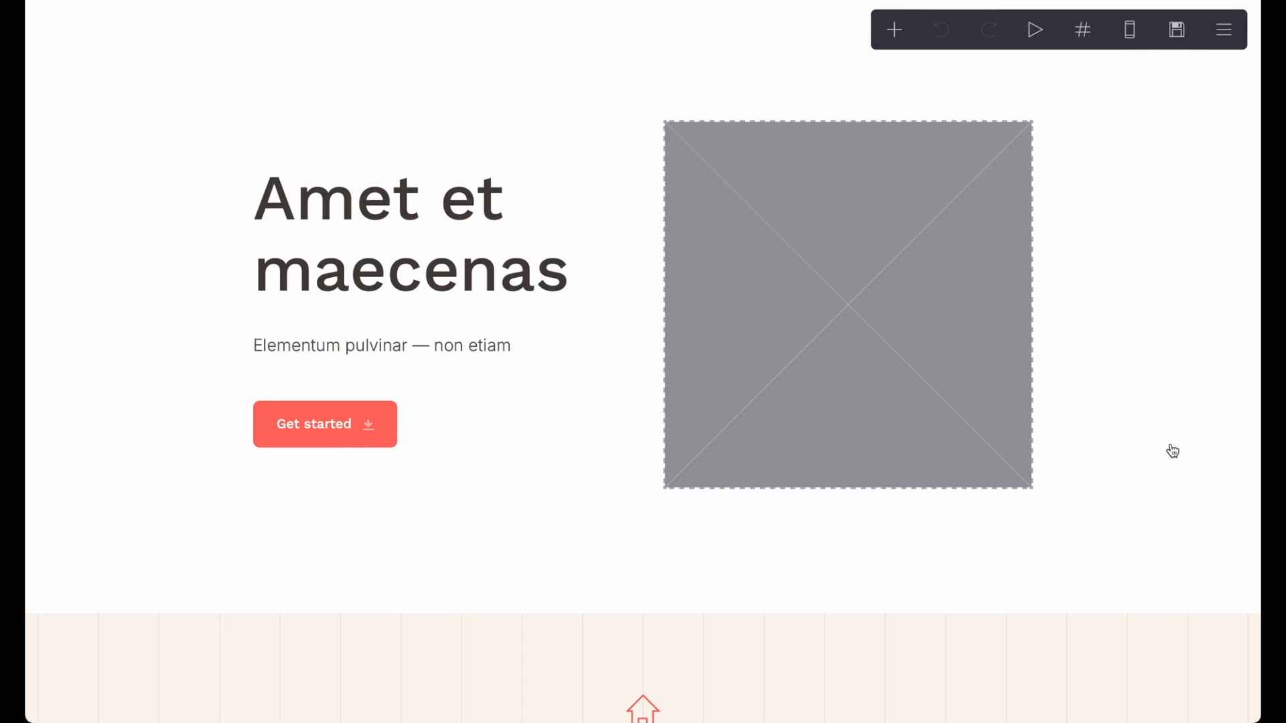
{"action": "scroll", "coordinate": [757, 628], "scroll_direction": "down", "scroll_amount": 15}
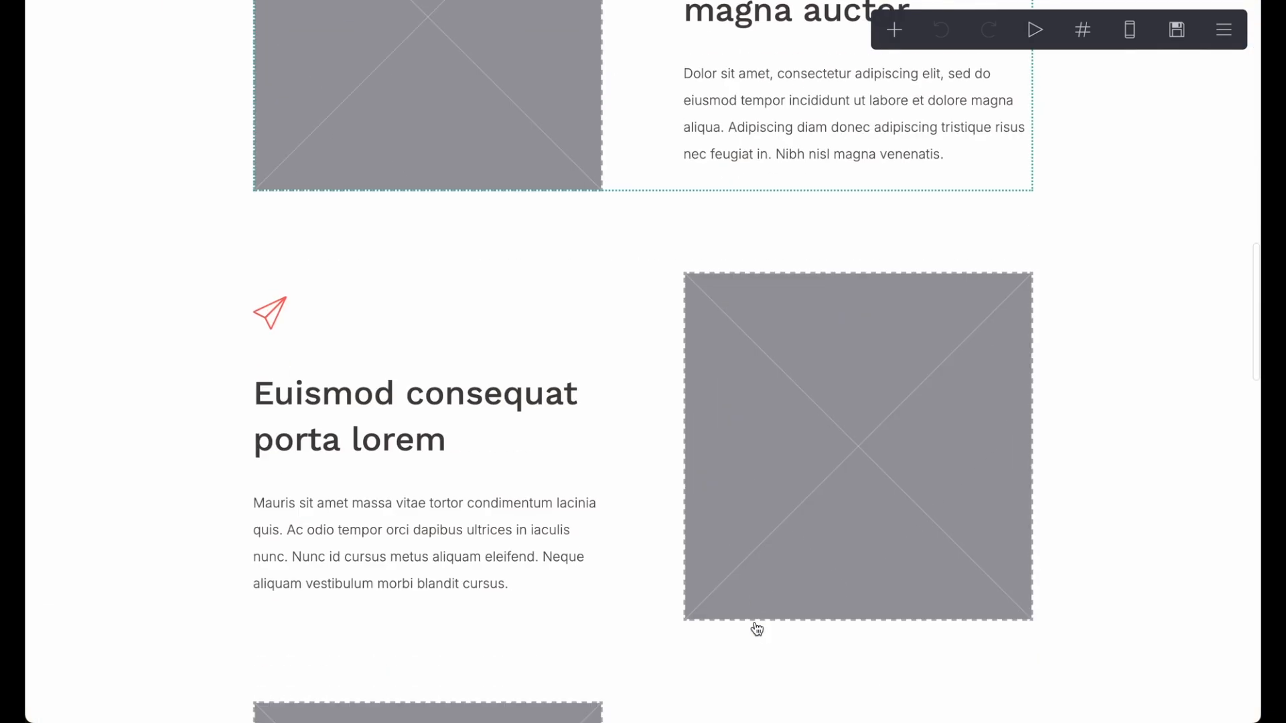
{"action": "scroll", "coordinate": [757, 629], "scroll_direction": "down", "scroll_amount": 8}
{"action": "scroll", "coordinate": [757, 629], "scroll_direction": "up", "scroll_amount": 20}
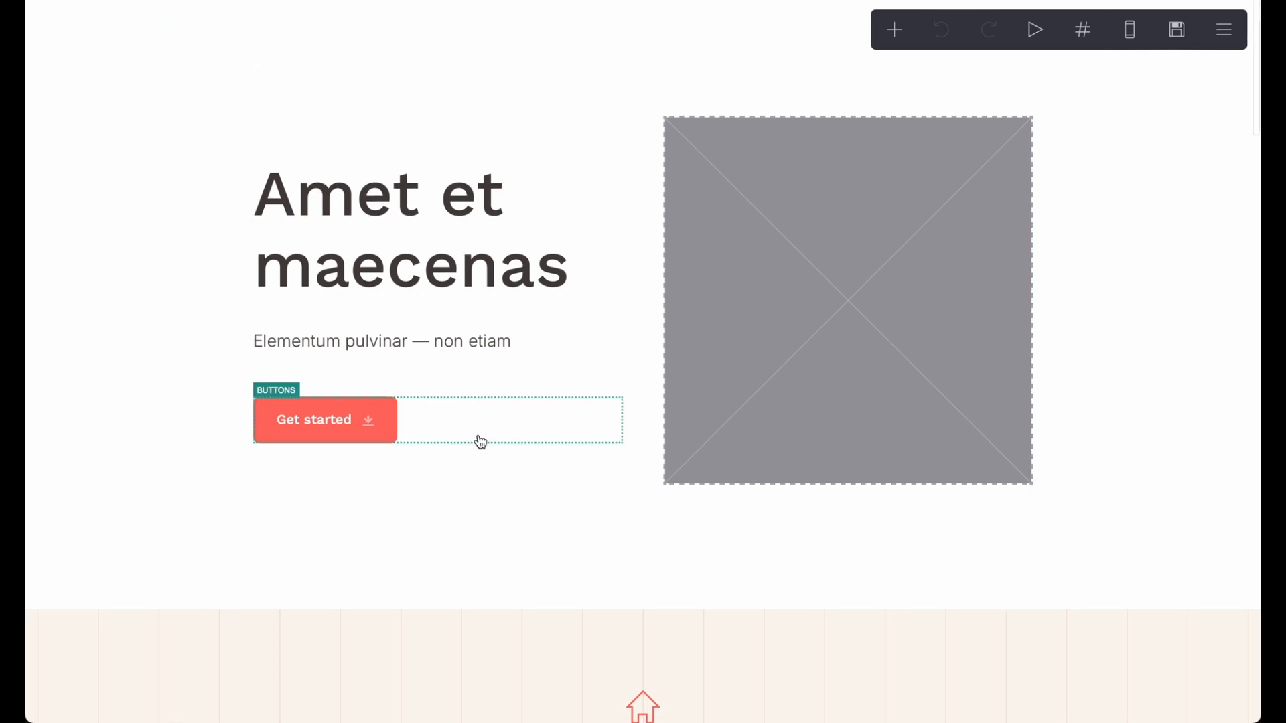
{"action": "scroll", "coordinate": [479, 442], "scroll_direction": "down", "scroll_amount": 2}
{"action": "scroll", "coordinate": [480, 442], "scroll_direction": "down", "scroll_amount": 2}
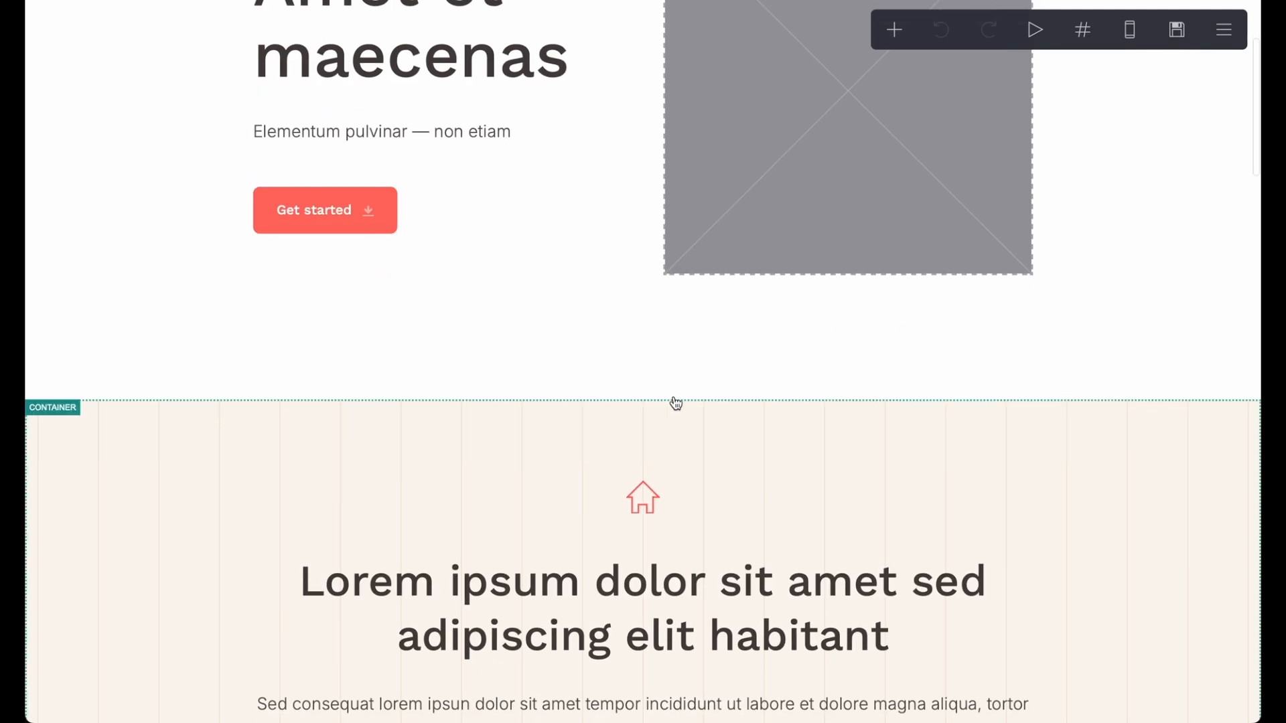
{"action": "scroll", "coordinate": [675, 402], "scroll_direction": "down", "scroll_amount": 4}
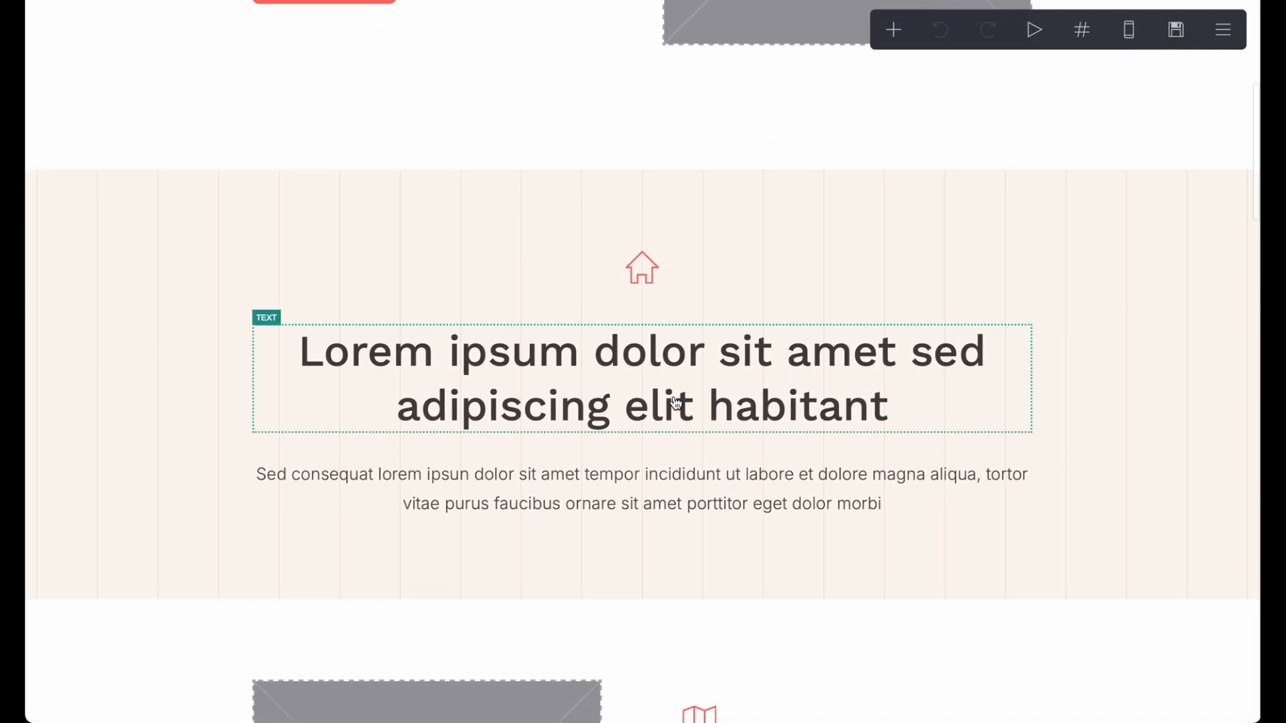
{"action": "scroll", "coordinate": [777, 480], "scroll_direction": "down", "scroll_amount": 15}
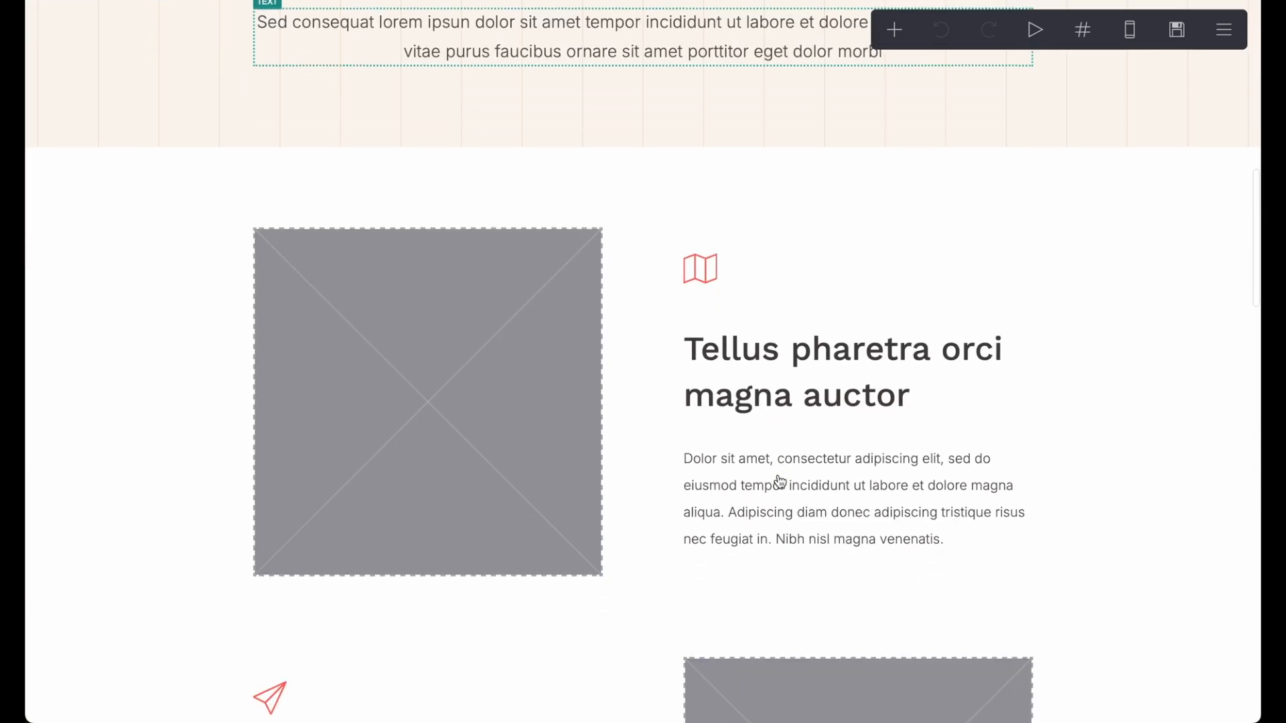
{"action": "scroll", "coordinate": [780, 481], "scroll_direction": "down", "scroll_amount": 5}
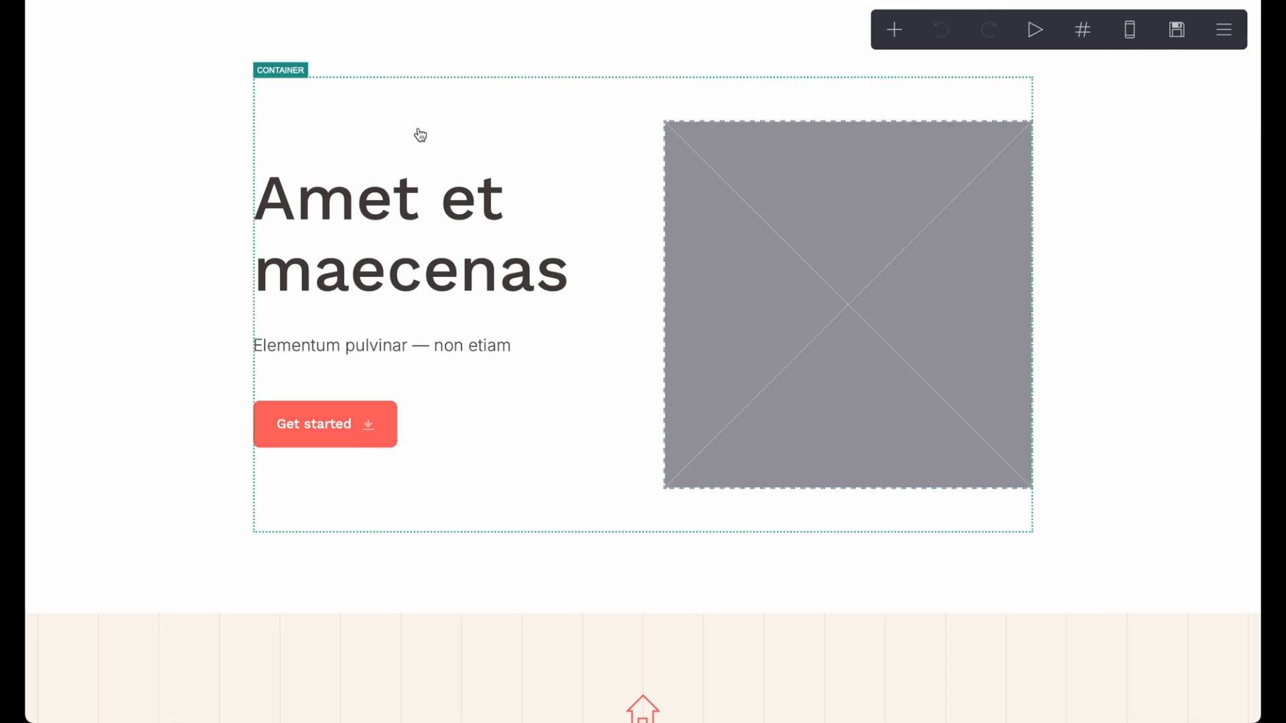
- Open the page background settings and set the style to Gradient
{"action": "left_click", "coordinate": [135, 49]}
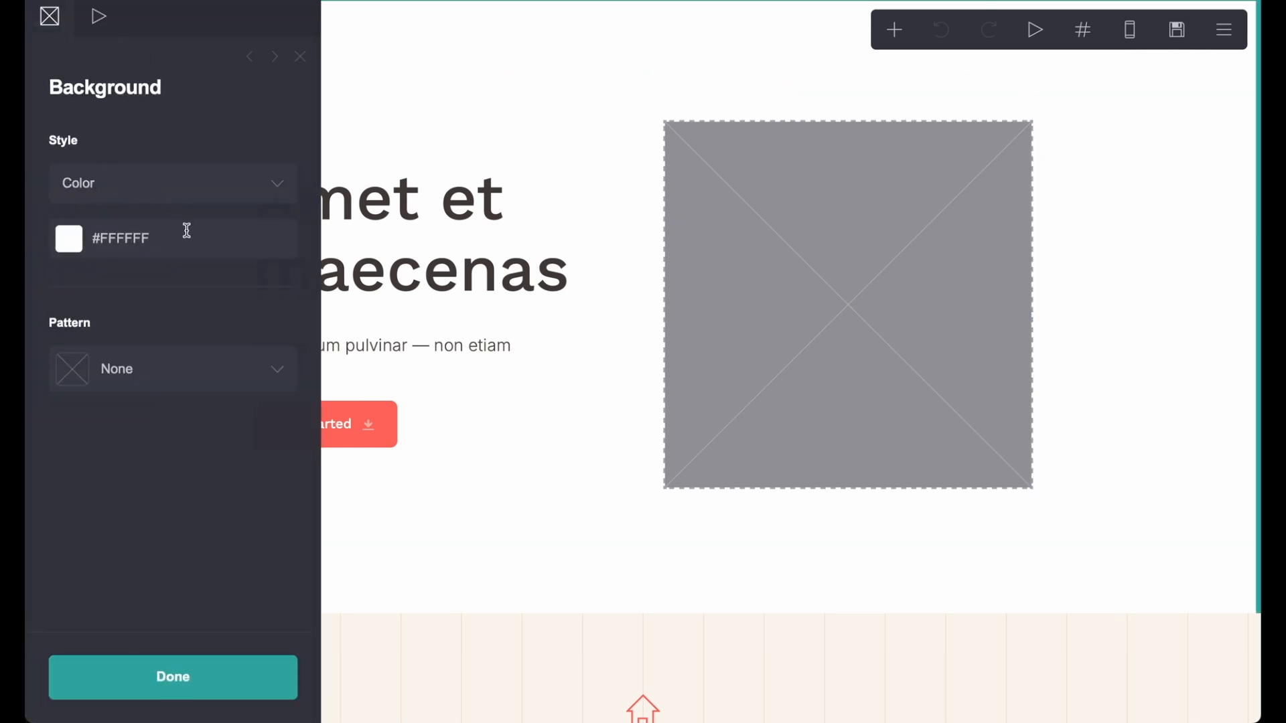
{"action": "left_click", "coordinate": [202, 194]}
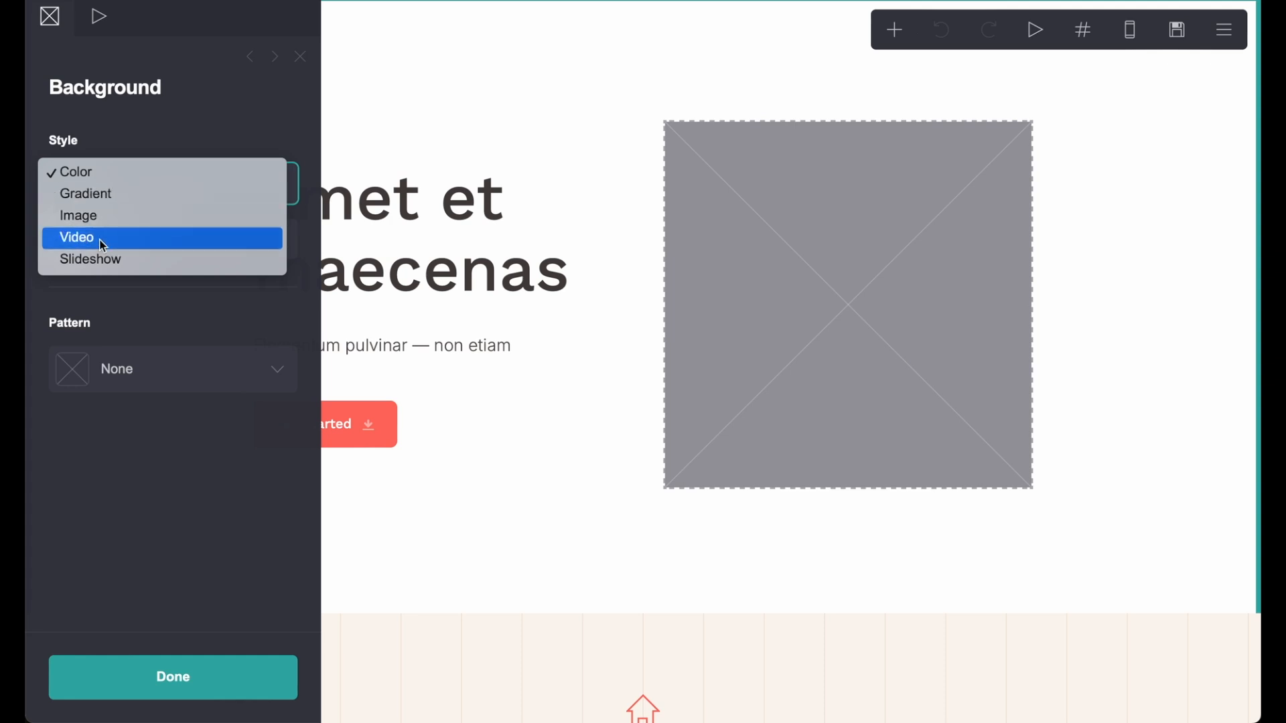
{"action": "left_click", "coordinate": [91, 199]}
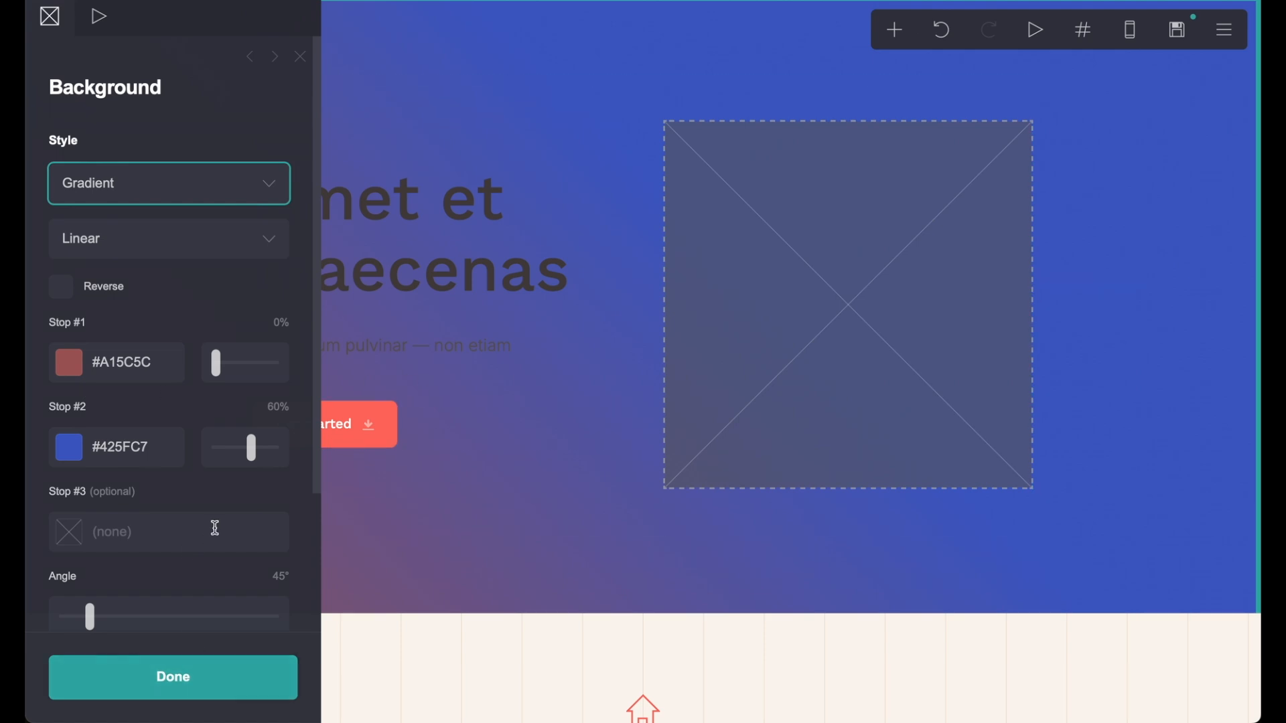
- Browse the background patterns and apply Grid (Diamond) over the gradient
{"action": "scroll", "coordinate": [215, 528], "scroll_direction": "down", "scroll_amount": 3}
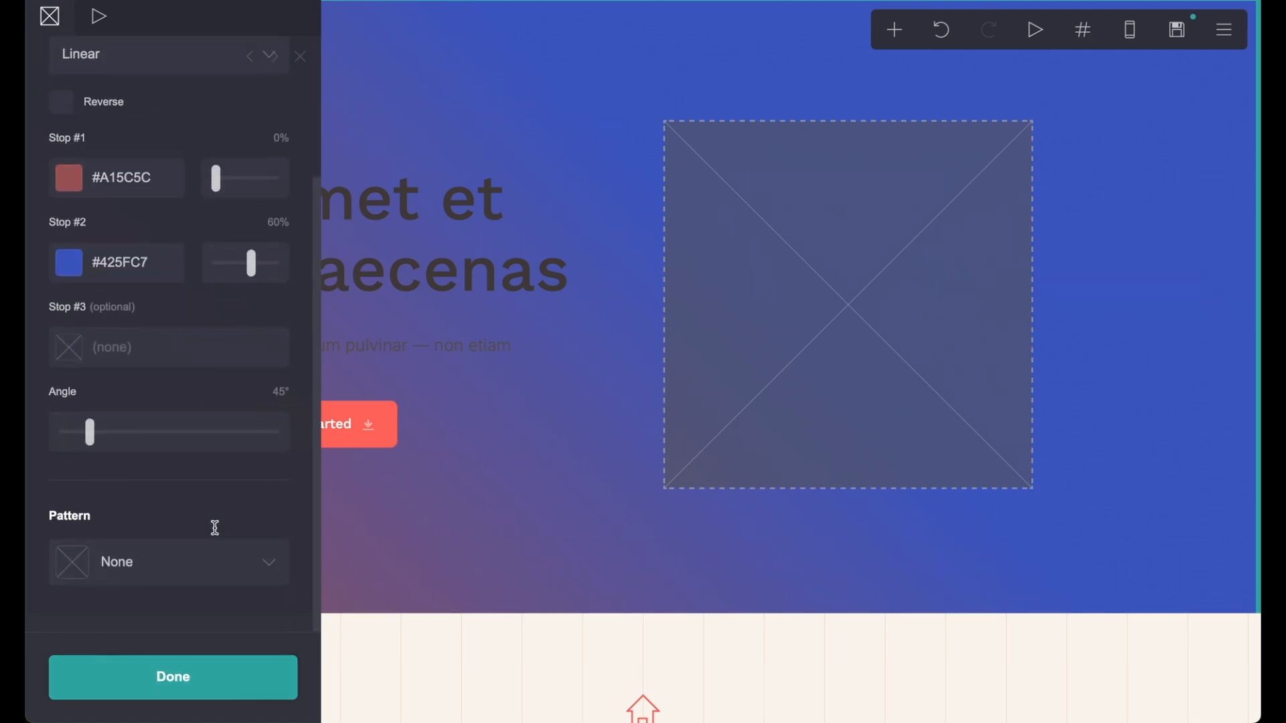
{"action": "left_click", "coordinate": [263, 577]}
{"action": "scroll", "coordinate": [193, 455], "scroll_direction": "down", "scroll_amount": 3}
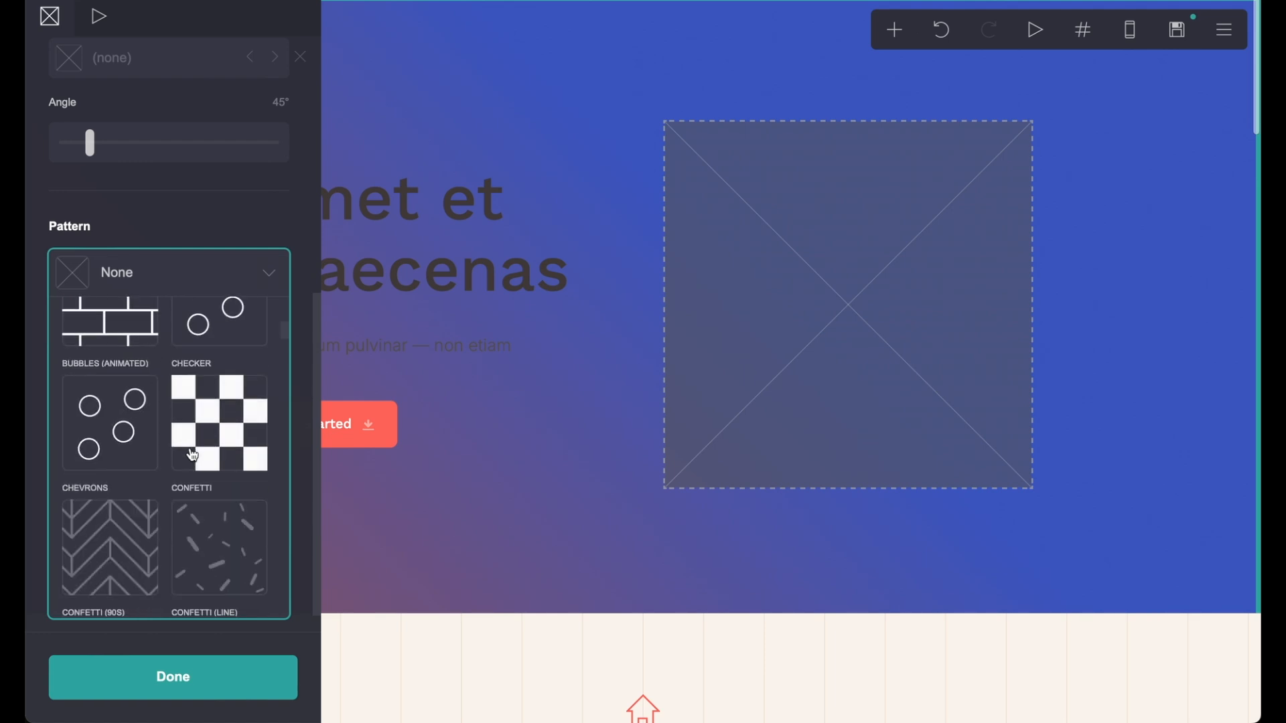
{"action": "scroll", "coordinate": [191, 442], "scroll_direction": "down", "scroll_amount": 2}
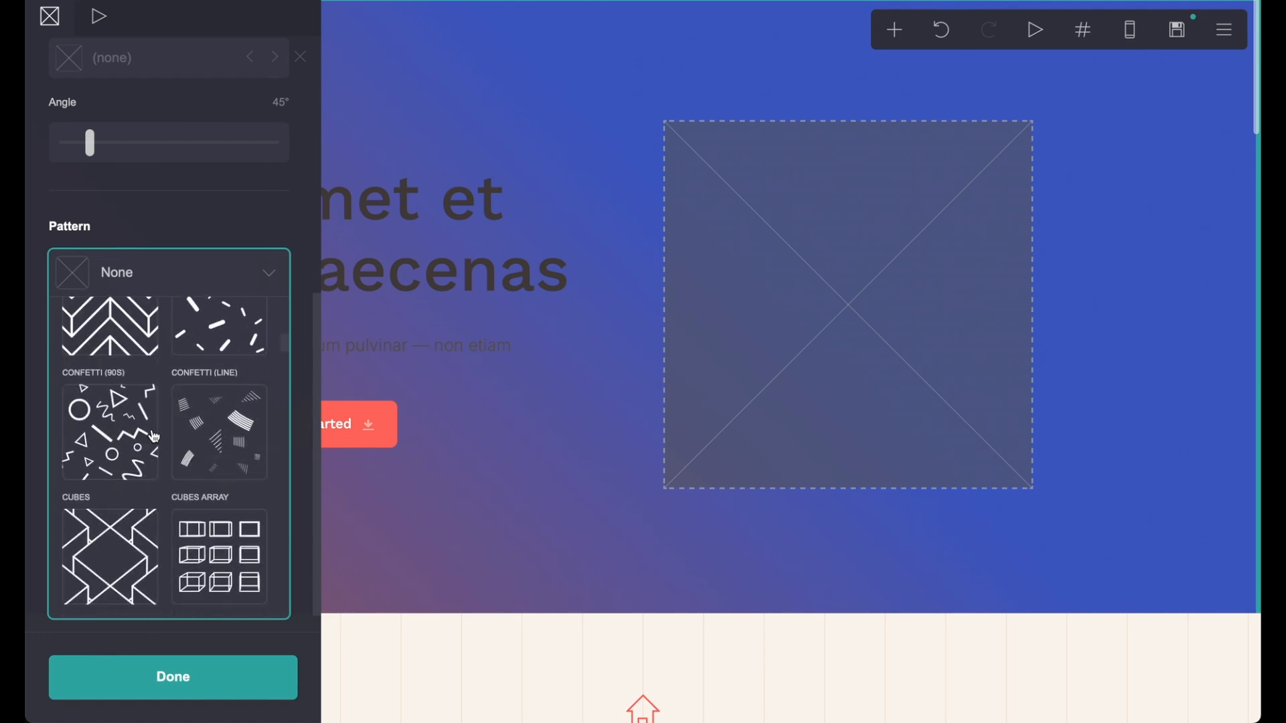
{"action": "scroll", "coordinate": [191, 442], "scroll_direction": "down", "scroll_amount": 4}
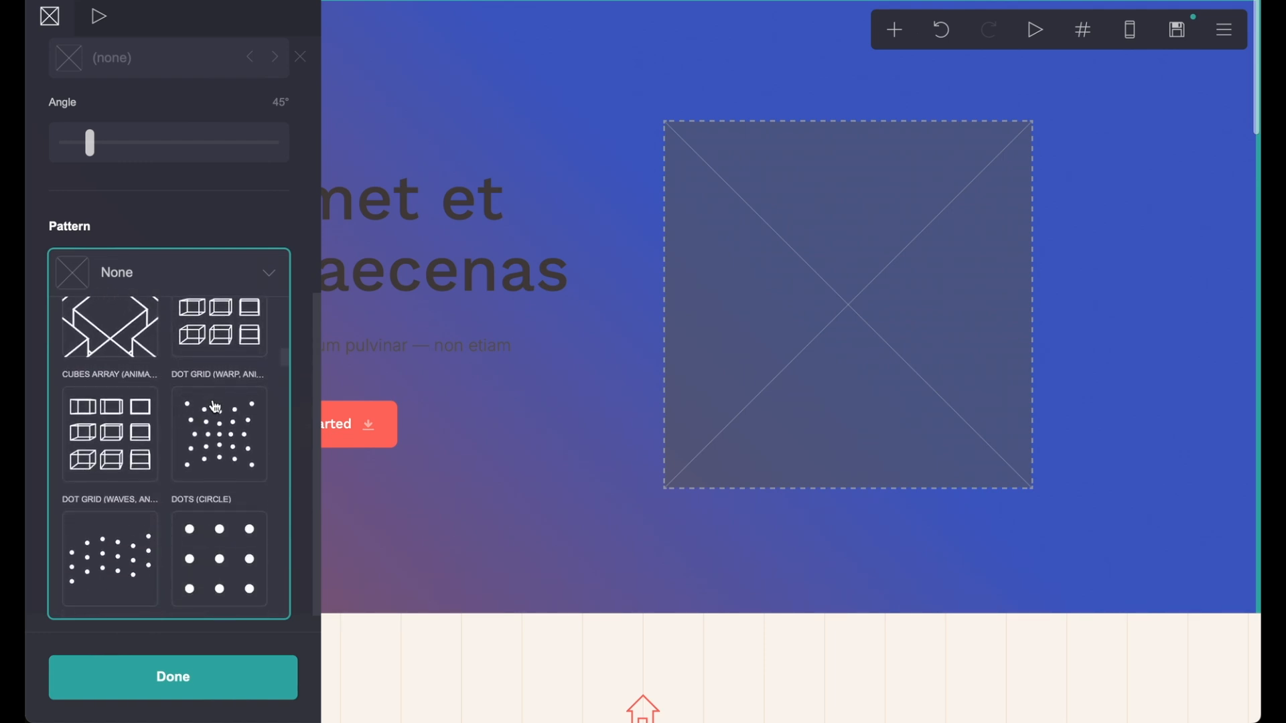
{"action": "scroll", "coordinate": [236, 460], "scroll_direction": "down", "scroll_amount": 10}
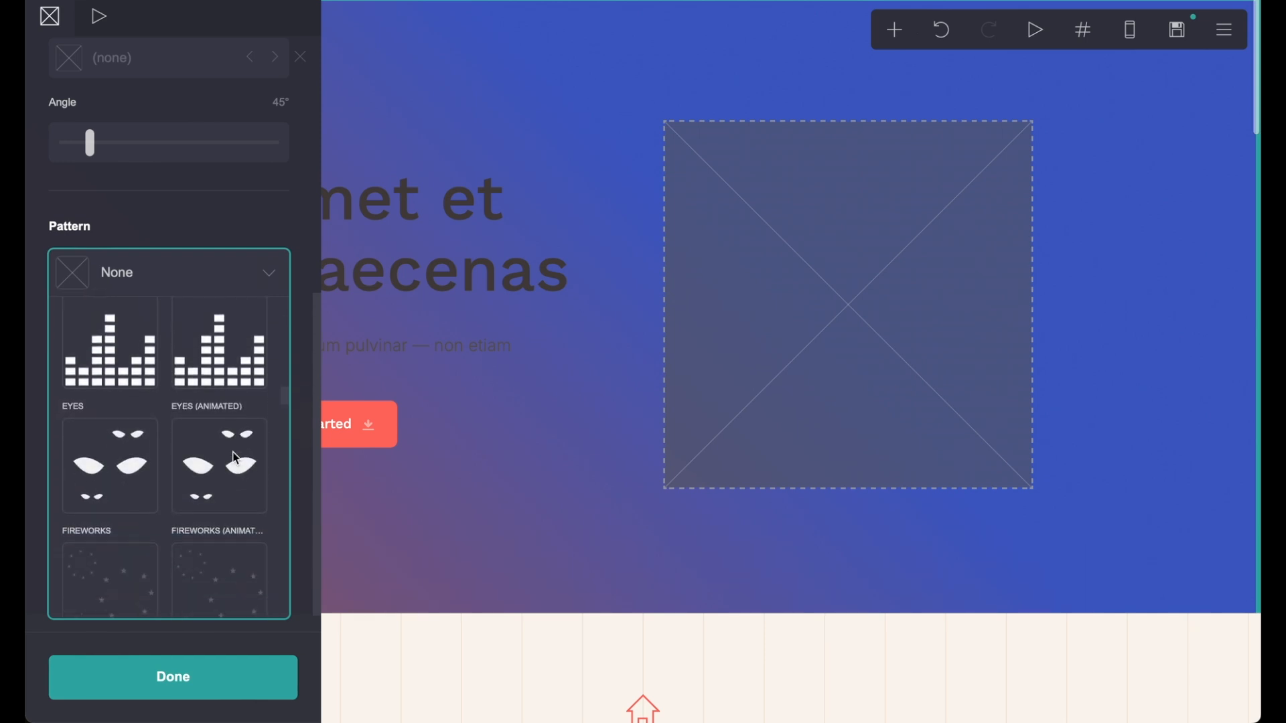
{"action": "scroll", "coordinate": [238, 459], "scroll_direction": "down", "scroll_amount": 5}
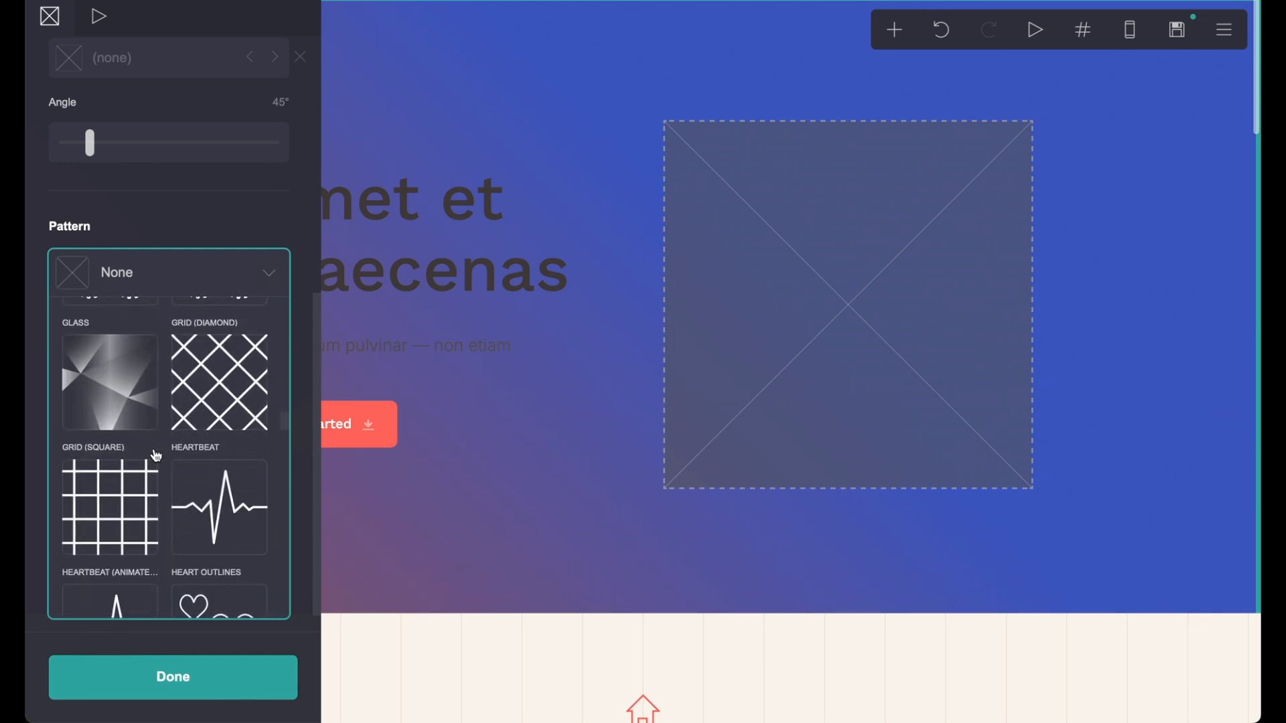
{"action": "left_click", "coordinate": [235, 377]}
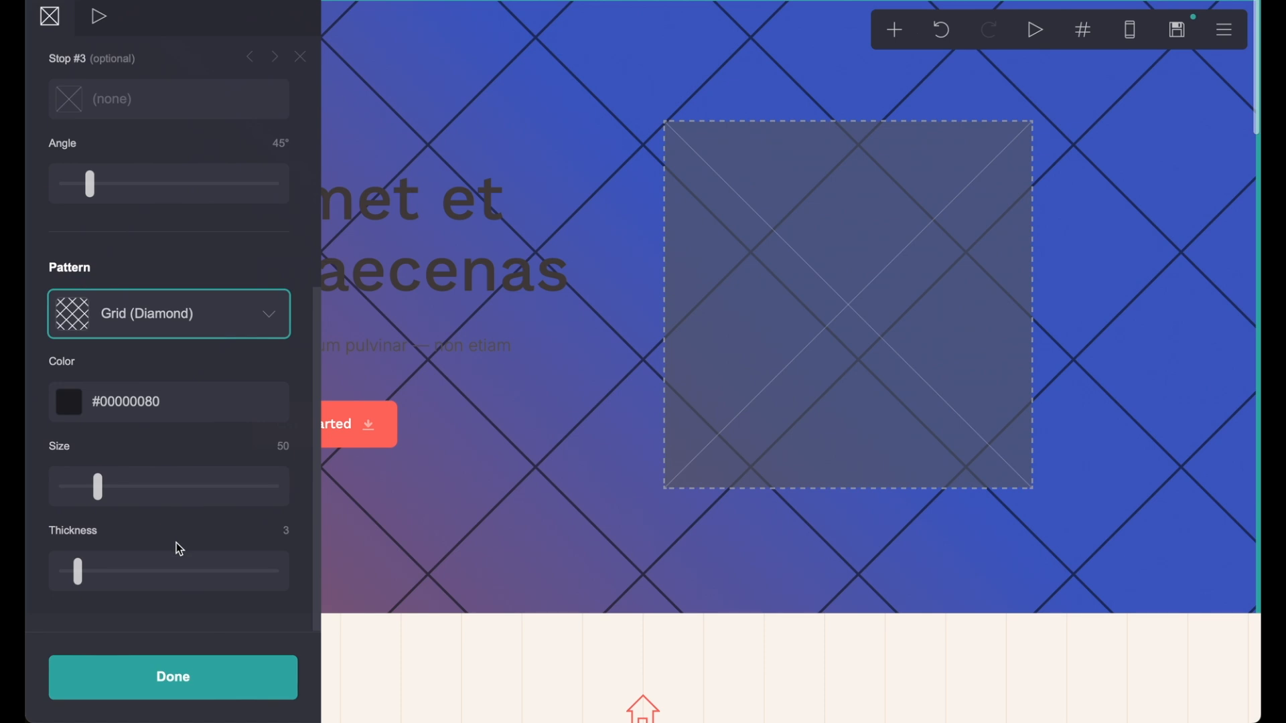
- Set the diamond grid pattern's size to 14, thickness to 2 and color to #8C8C8C80
{"action": "left_click_drag", "start_coordinate": [98, 488], "coordinate": [75, 495]}
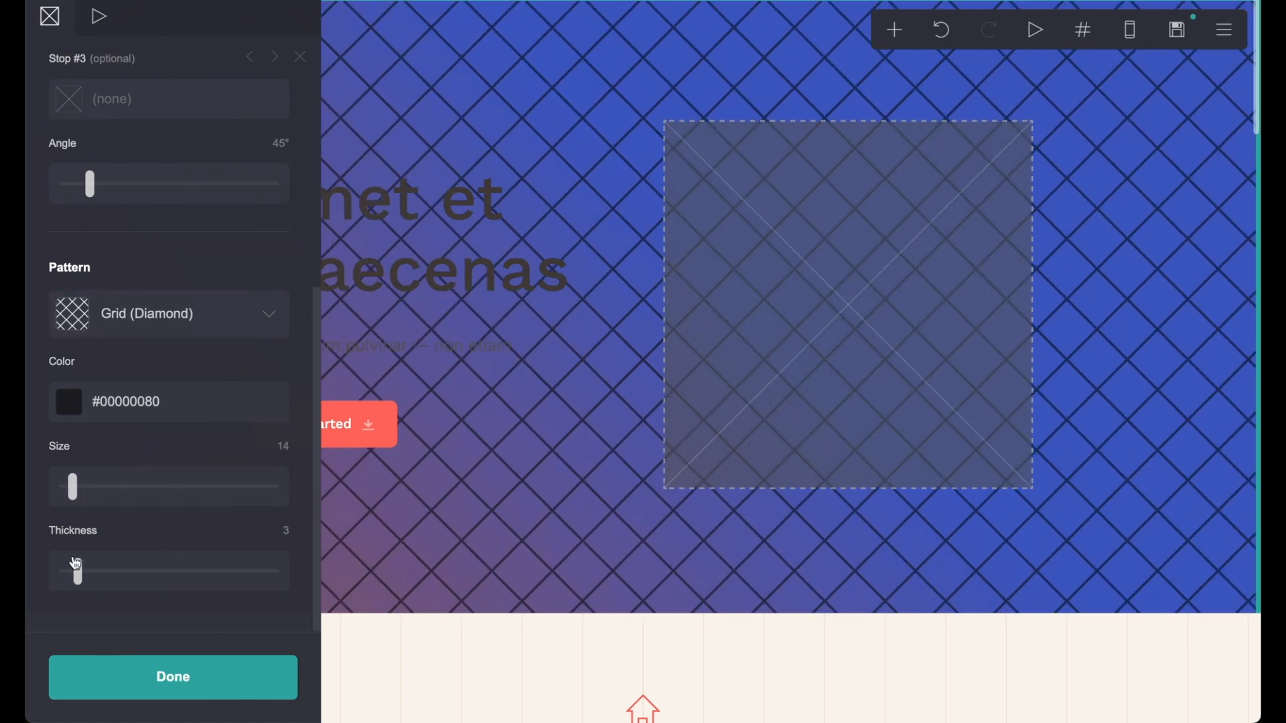
{"action": "mouse_move", "coordinate": [82, 586]}
{"action": "left_mouse_down"}
{"action": "mouse_move", "coordinate": [94, 577]}
{"action": "mouse_move", "coordinate": [74, 588]}
{"action": "left_mouse_up"}
{"action": "left_click", "coordinate": [163, 401]}
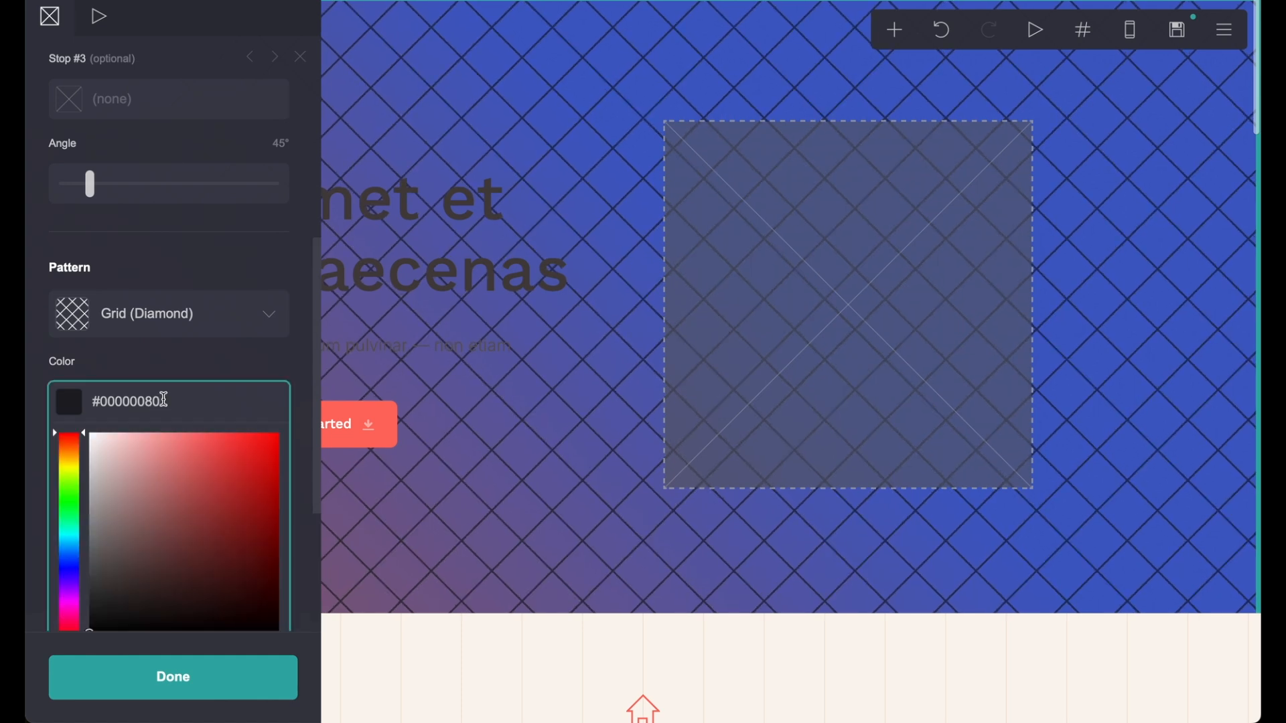
{"action": "scroll", "coordinate": [163, 400], "scroll_direction": "down", "scroll_amount": 1}
{"action": "left_click_drag", "start_coordinate": [91, 552], "coordinate": [91, 443]}
{"action": "left_click", "coordinate": [150, 683]}
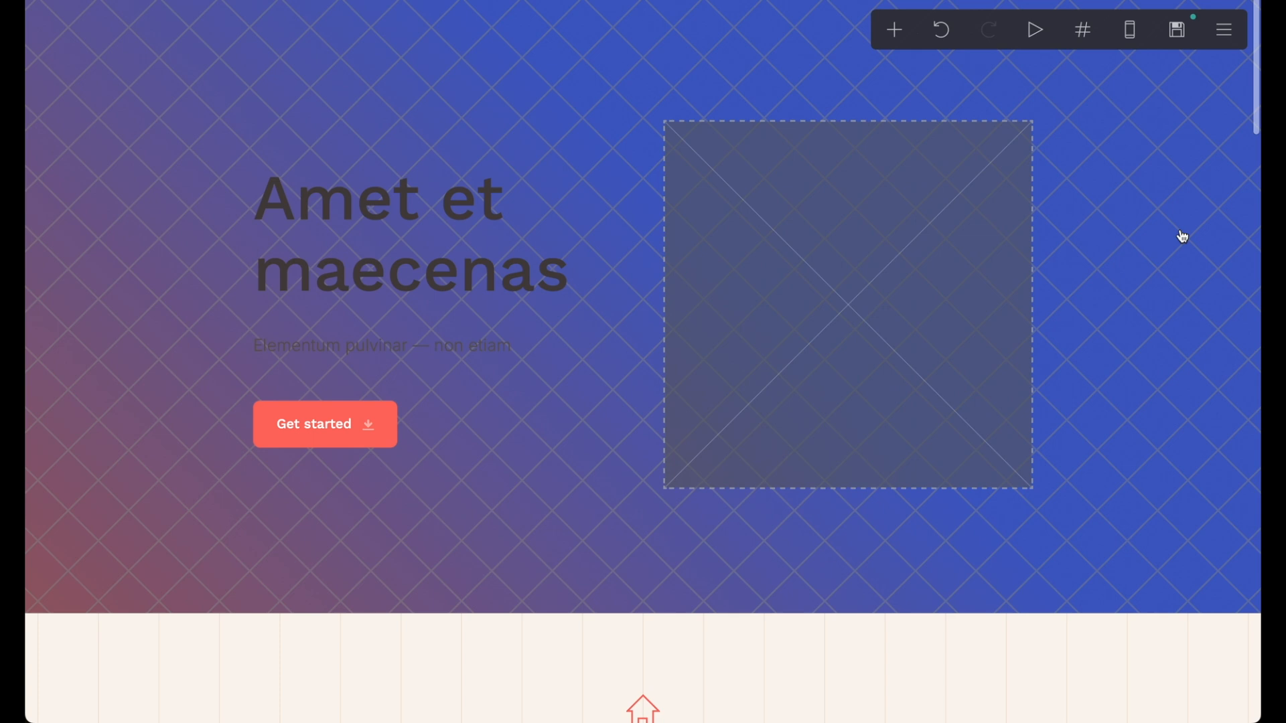
- Remove the diamond grid from the page background by setting its pattern to None
{"action": "left_click", "coordinate": [1219, 224]}
{"action": "left_click", "coordinate": [167, 273]}
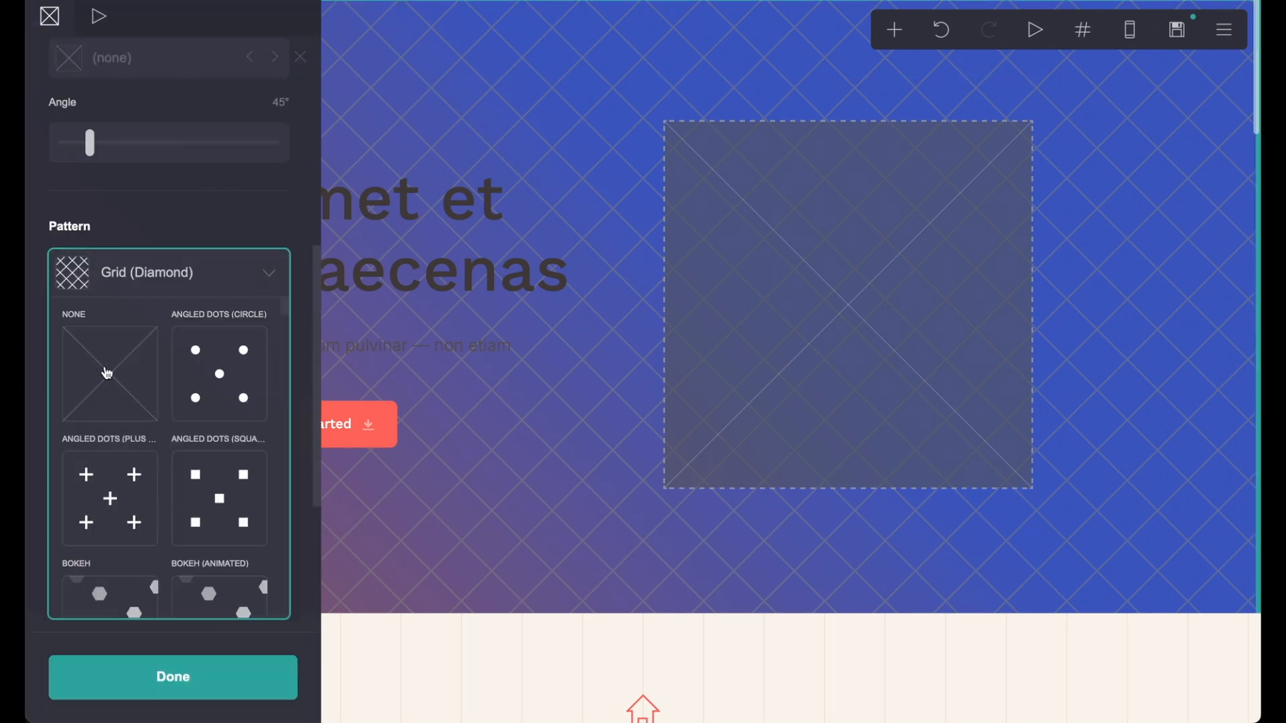
{"action": "left_click", "coordinate": [154, 227]}
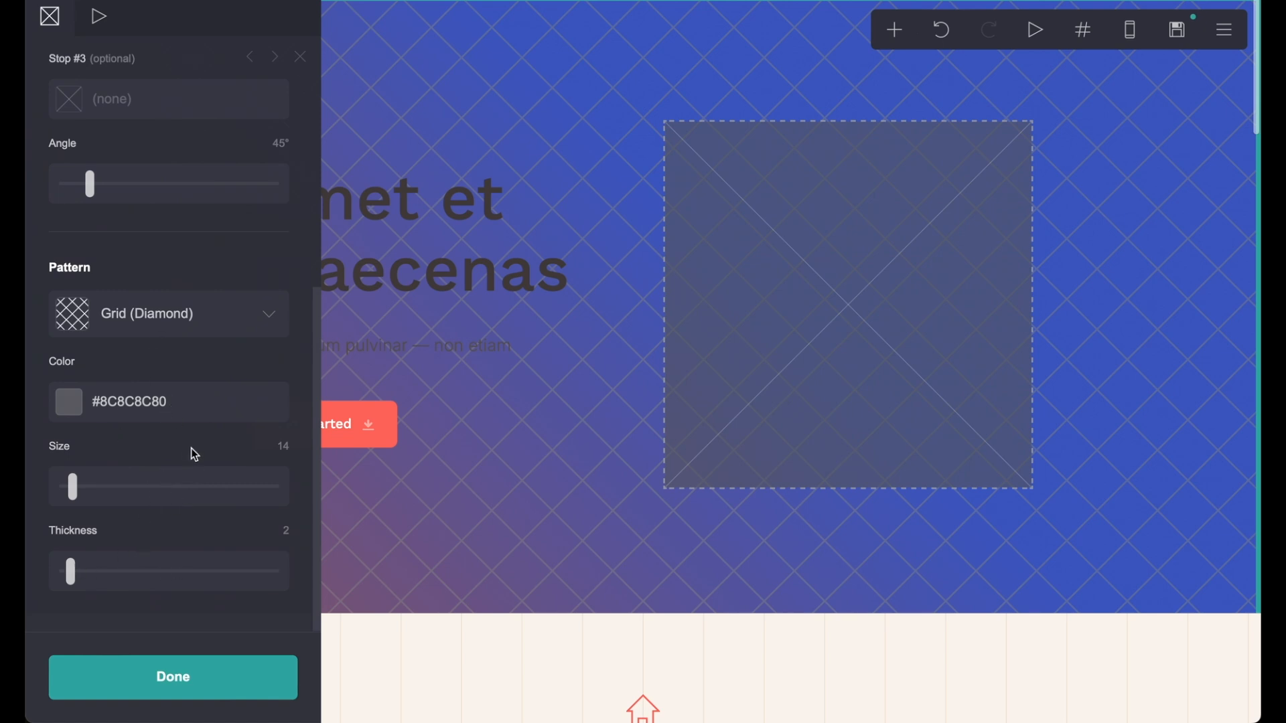
{"action": "scroll", "coordinate": [191, 448], "scroll_direction": "up", "scroll_amount": 3}
{"action": "scroll", "coordinate": [191, 448], "scroll_direction": "down", "scroll_amount": 1}
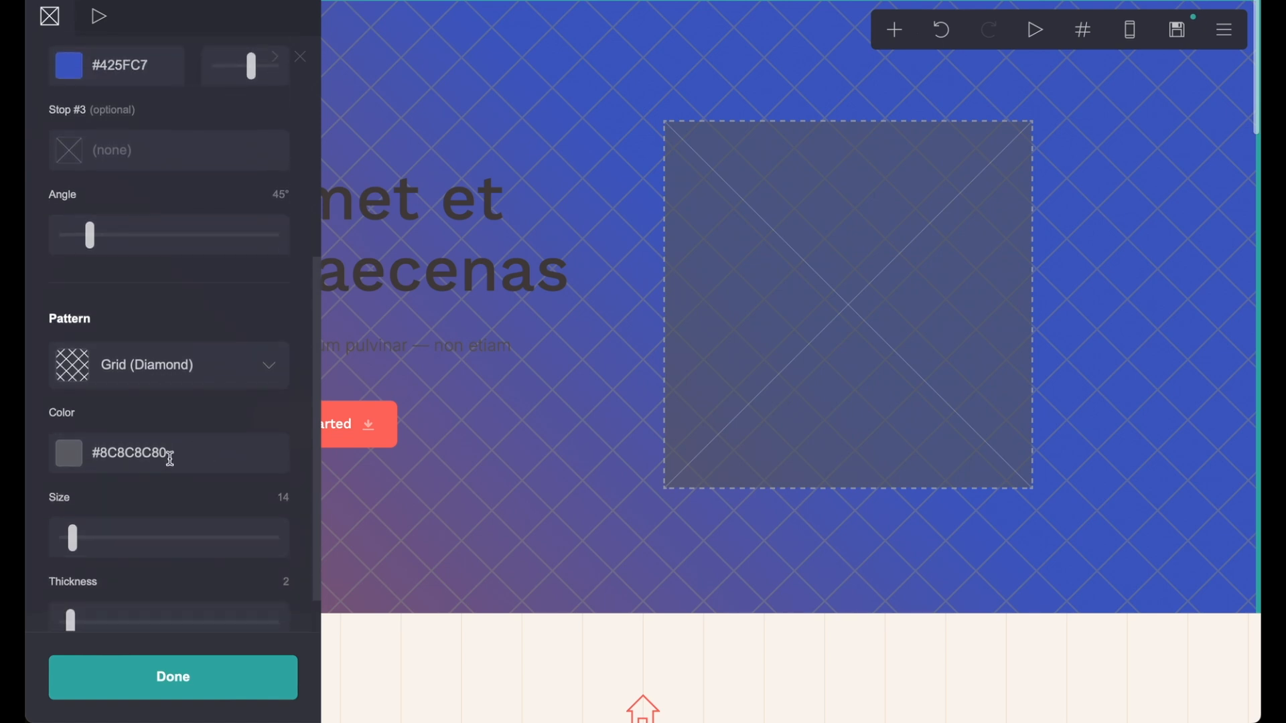
{"action": "left_click", "coordinate": [223, 376]}
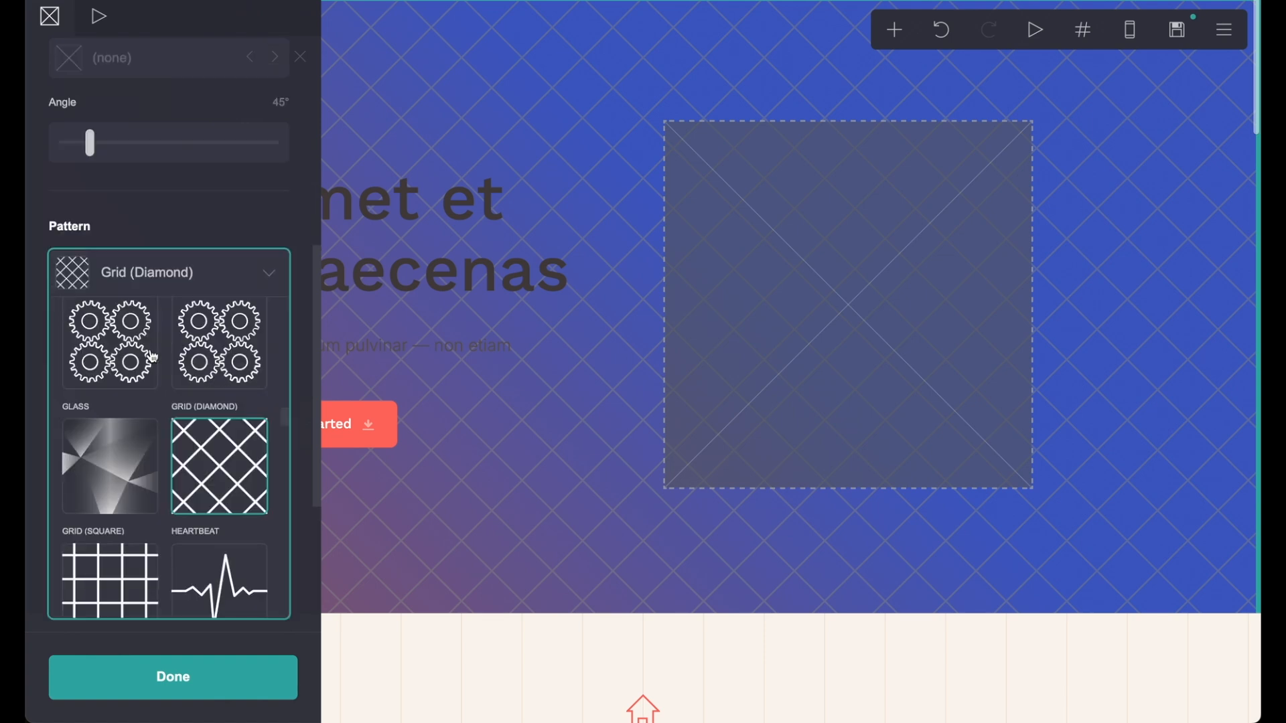
{"action": "scroll", "coordinate": [153, 357], "scroll_direction": "up", "scroll_amount": 5}
{"action": "left_click", "coordinate": [115, 355]}
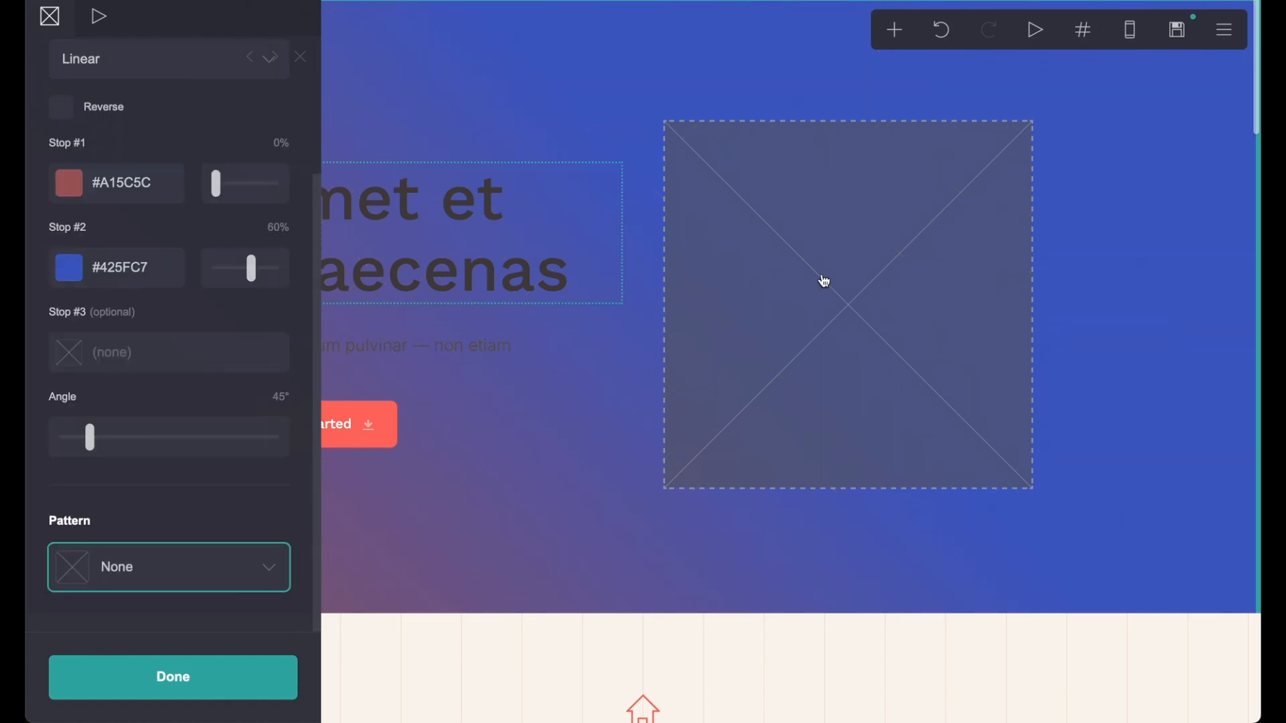
{"action": "left_click", "coordinate": [1152, 283]}
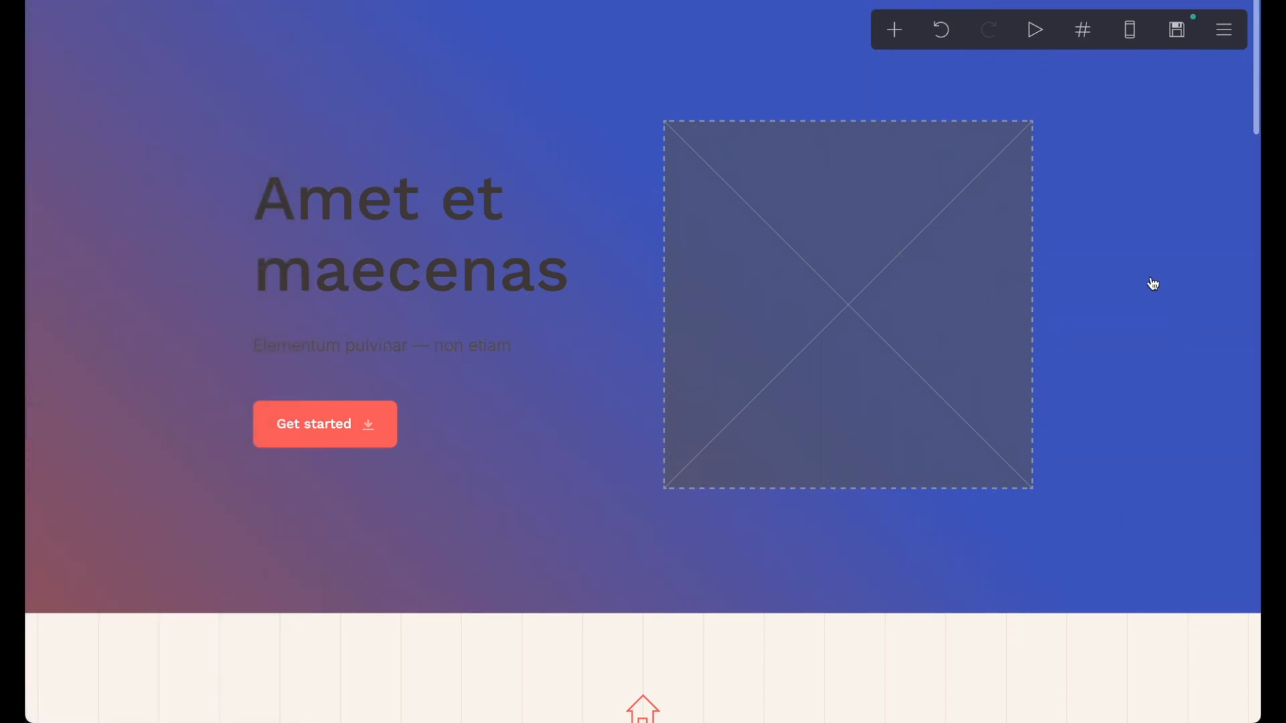
- Check the gradient across the page's sections and set the background style back to Color
{"action": "scroll", "coordinate": [1152, 283], "scroll_direction": "down", "scroll_amount": 10}
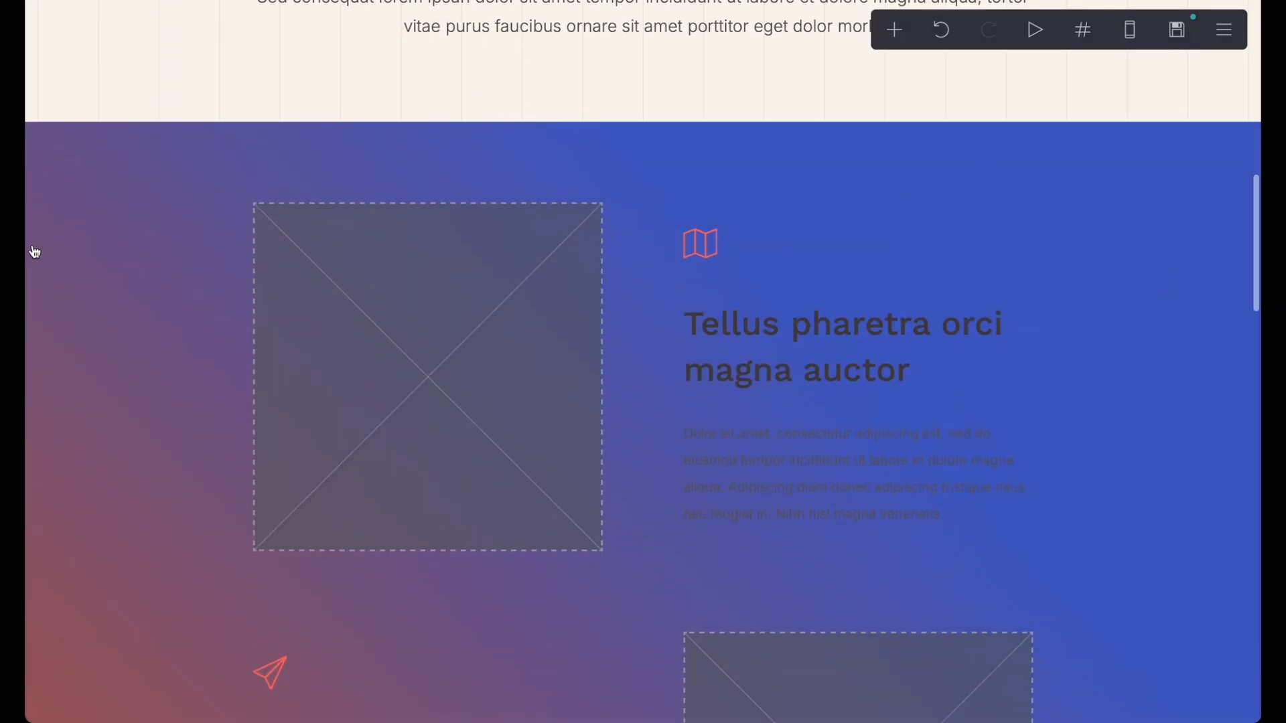
{"action": "scroll", "coordinate": [28, 512], "scroll_direction": "down", "scroll_amount": 20}
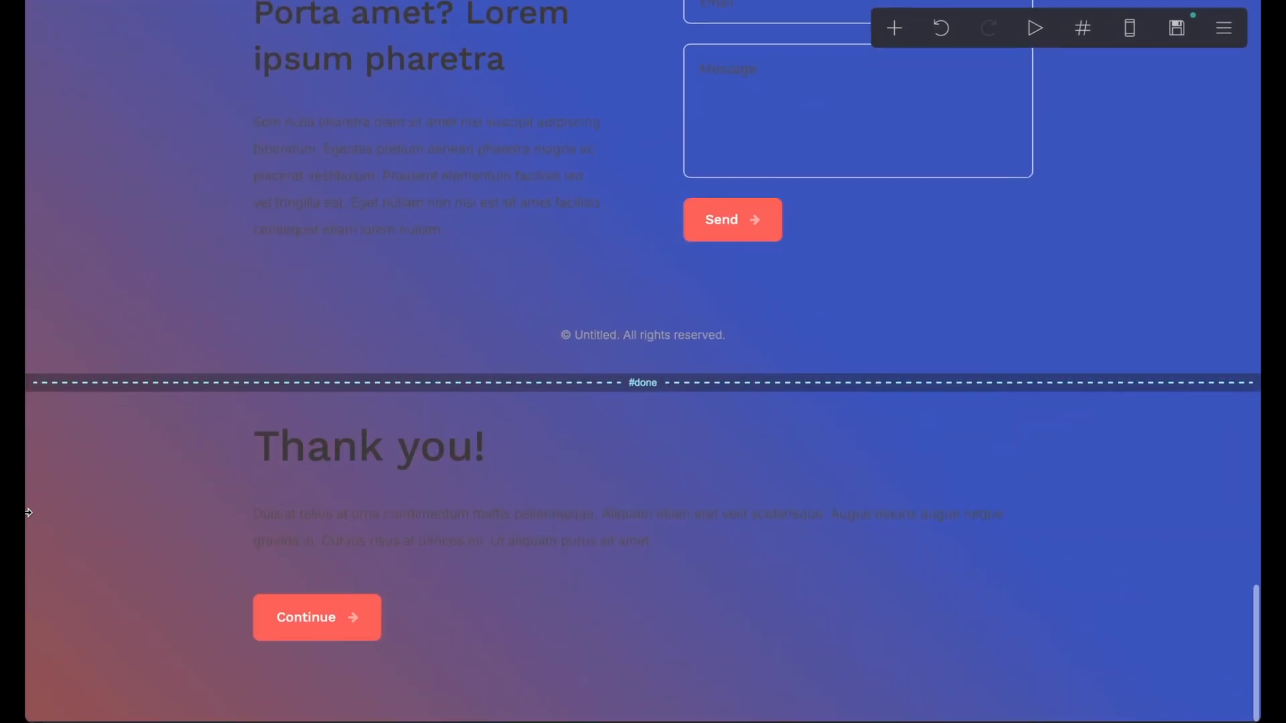
{"action": "scroll", "coordinate": [28, 513], "scroll_direction": "up", "scroll_amount": 8}
{"action": "scroll", "coordinate": [28, 513], "scroll_direction": "up", "scroll_amount": 20}
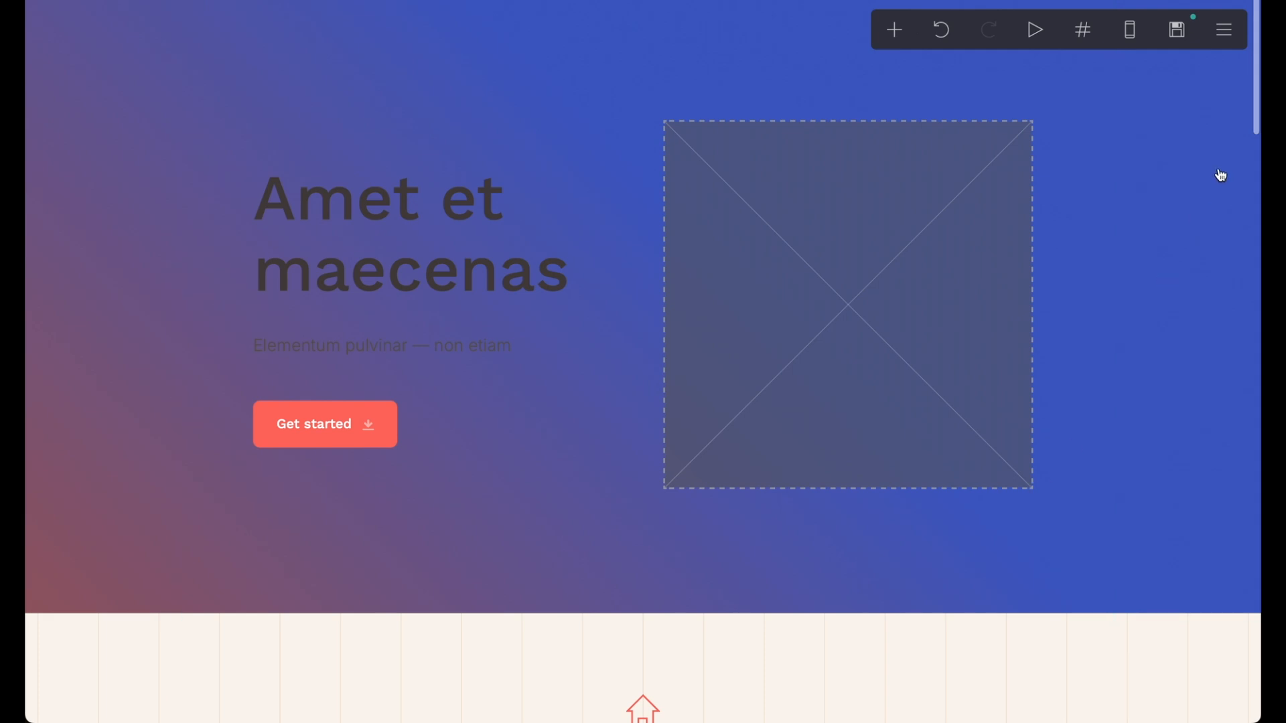
{"action": "left_click", "coordinate": [1214, 128]}
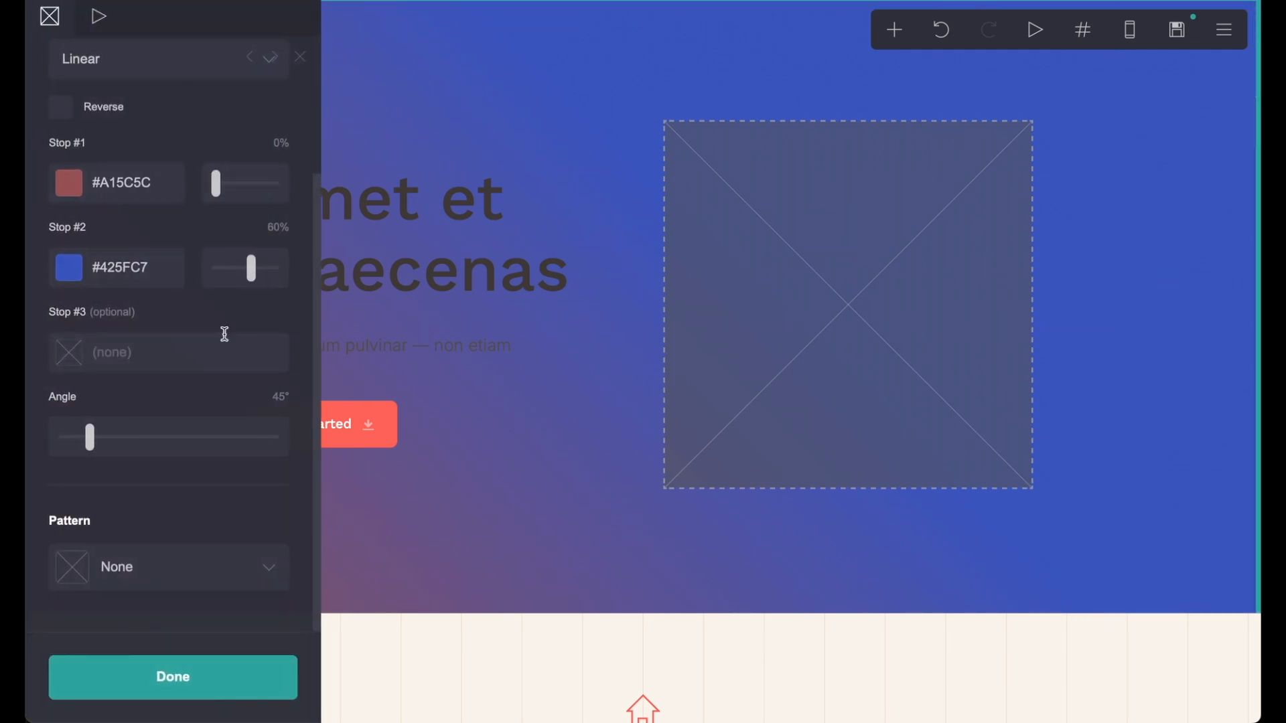
{"action": "scroll", "coordinate": [195, 301], "scroll_direction": "up", "scroll_amount": 2}
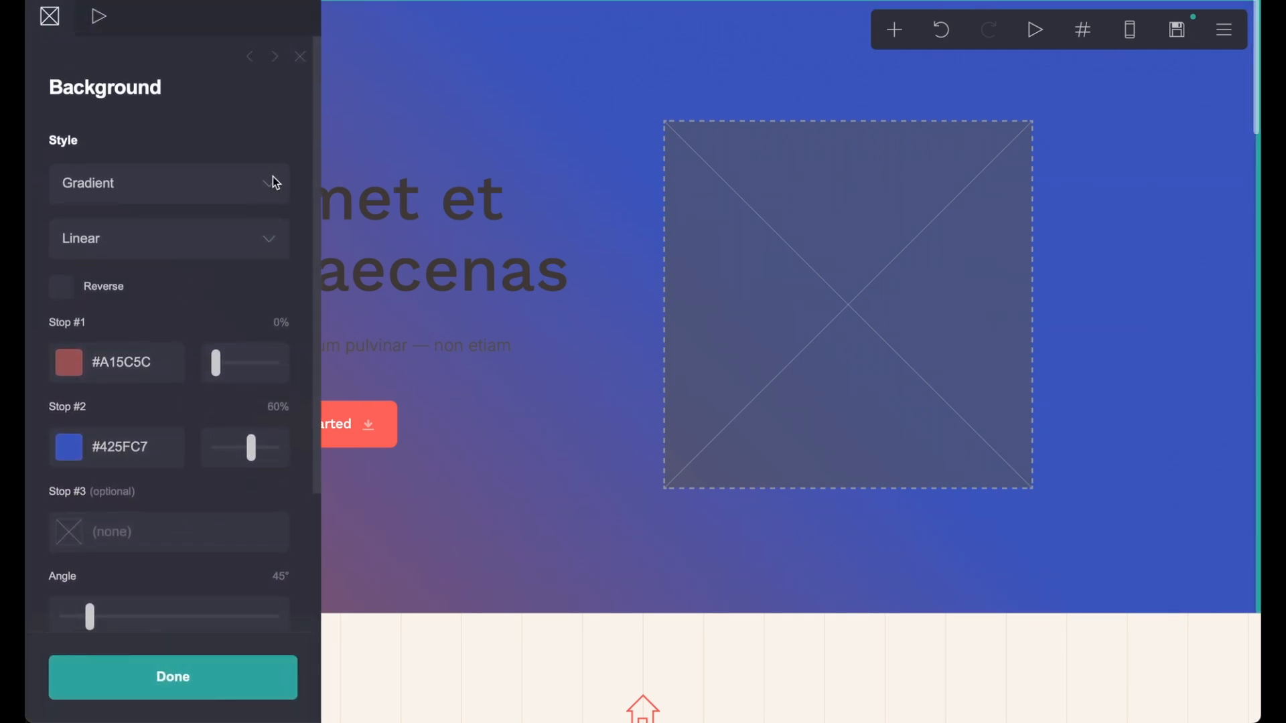
{"action": "left_click", "coordinate": [268, 182]}
{"action": "left_click", "coordinate": [221, 156]}
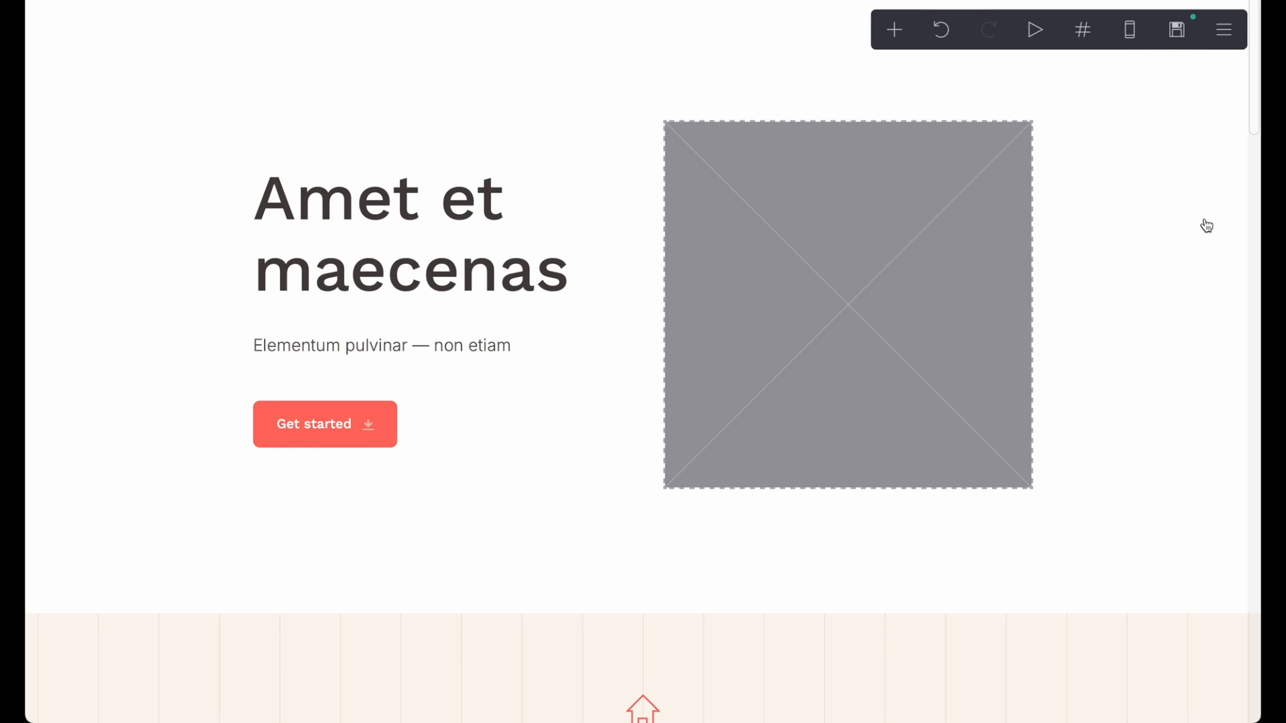
- Look over the page's alternating white and beige sections, from the header to the contact form and the #done section
{"action": "scroll", "coordinate": [1206, 226], "scroll_direction": "down", "scroll_amount": 1}
{"action": "scroll", "coordinate": [1206, 226], "scroll_direction": "up", "scroll_amount": 1}
{"action": "scroll", "coordinate": [1206, 225], "scroll_direction": "down", "scroll_amount": 1}
{"action": "scroll", "coordinate": [1207, 225], "scroll_direction": "down", "scroll_amount": 1}
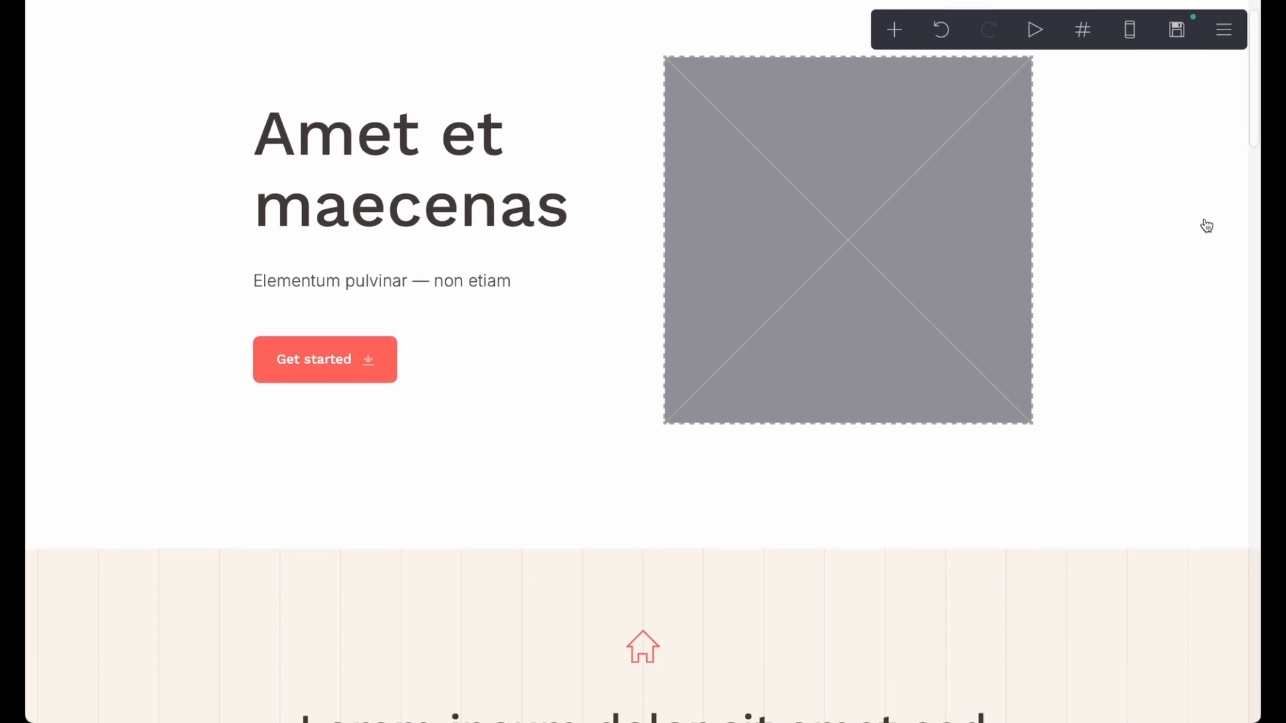
{"action": "scroll", "coordinate": [1206, 226], "scroll_direction": "down", "scroll_amount": 1}
{"action": "scroll", "coordinate": [1209, 197], "scroll_direction": "down", "scroll_amount": 5}
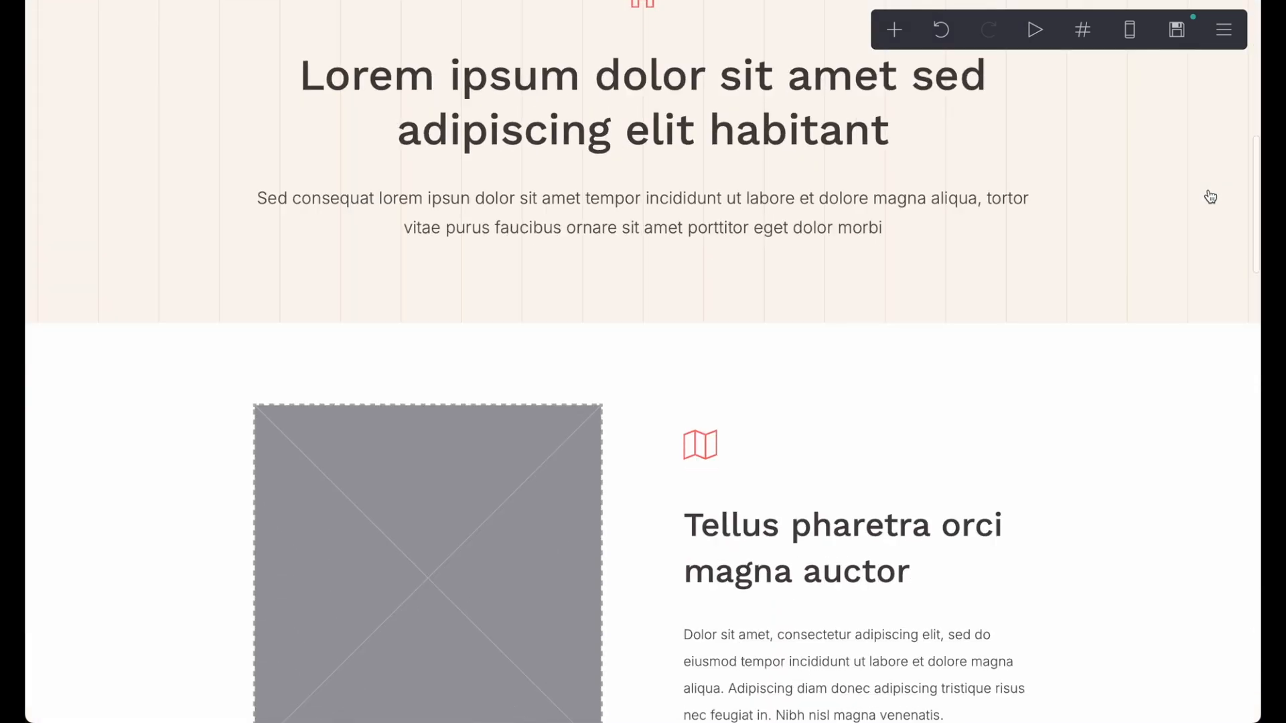
{"action": "scroll", "coordinate": [1210, 196], "scroll_direction": "down", "scroll_amount": 20}
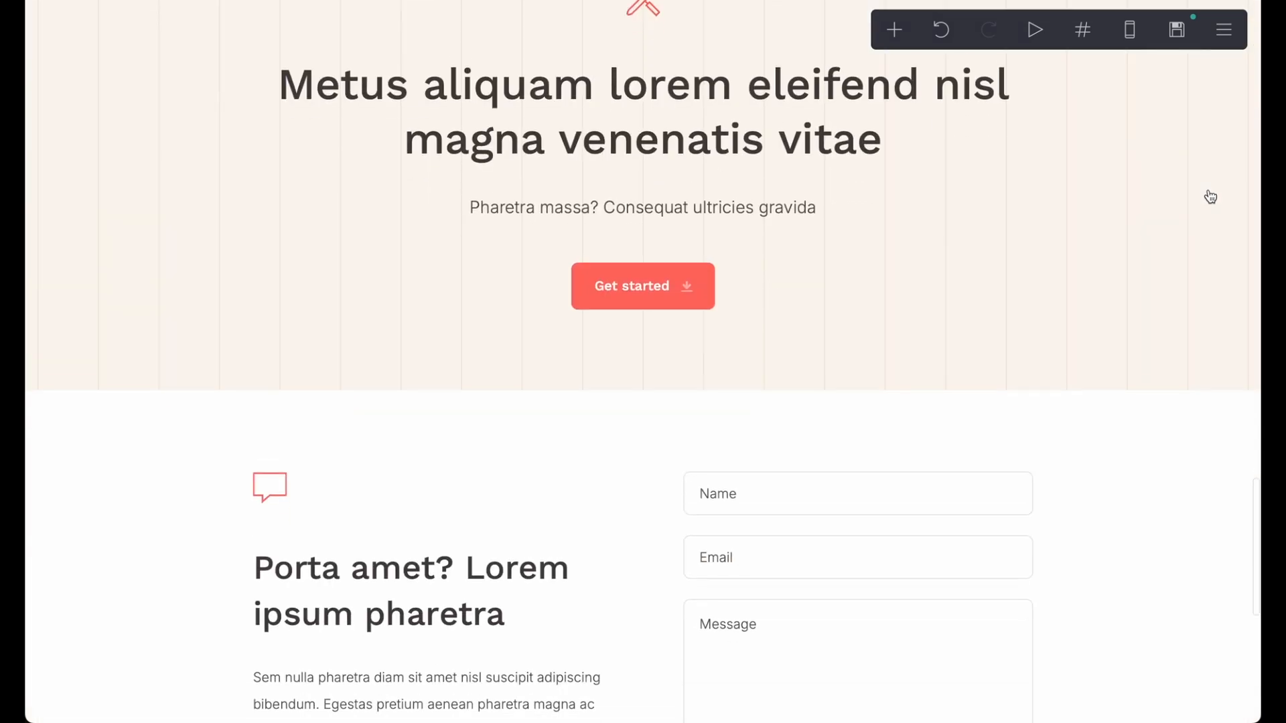
{"action": "scroll", "coordinate": [1210, 196], "scroll_direction": "down", "scroll_amount": 2}
{"action": "scroll", "coordinate": [1210, 197], "scroll_direction": "down", "scroll_amount": 10}
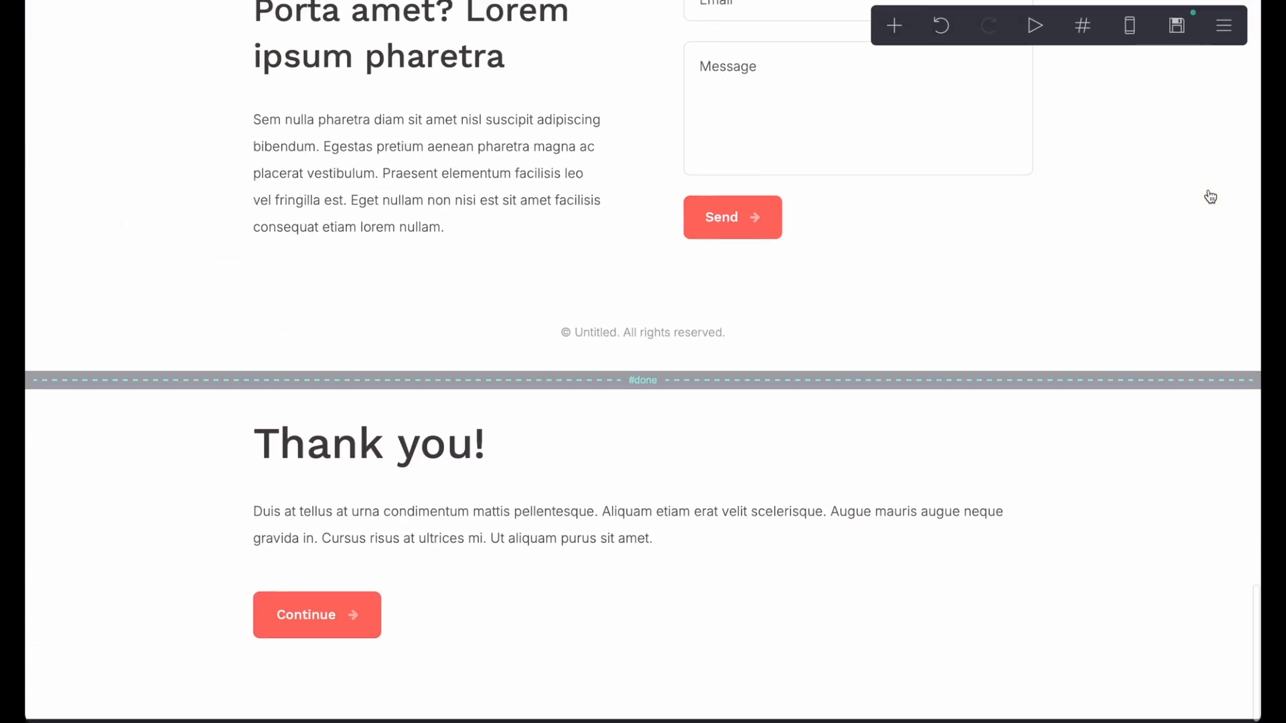
{"action": "scroll", "coordinate": [1210, 196], "scroll_direction": "up", "scroll_amount": 20}
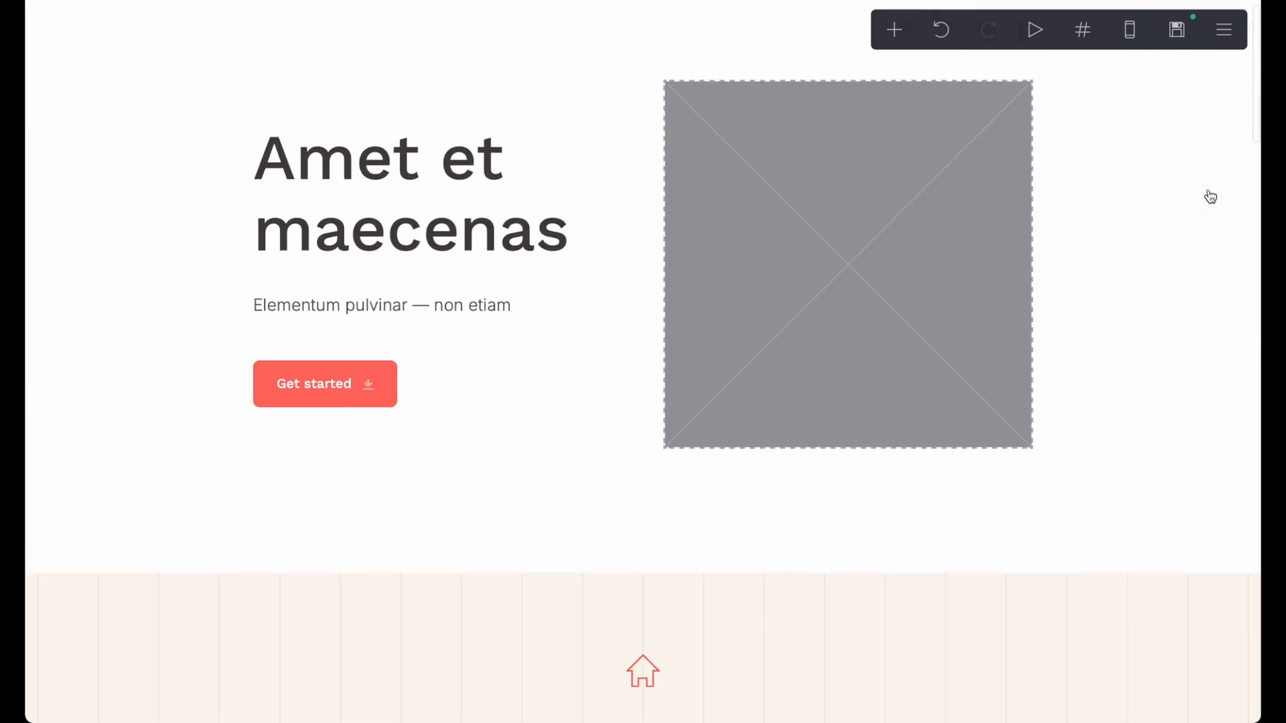
{"action": "scroll", "coordinate": [1210, 196], "scroll_direction": "up", "scroll_amount": 1}
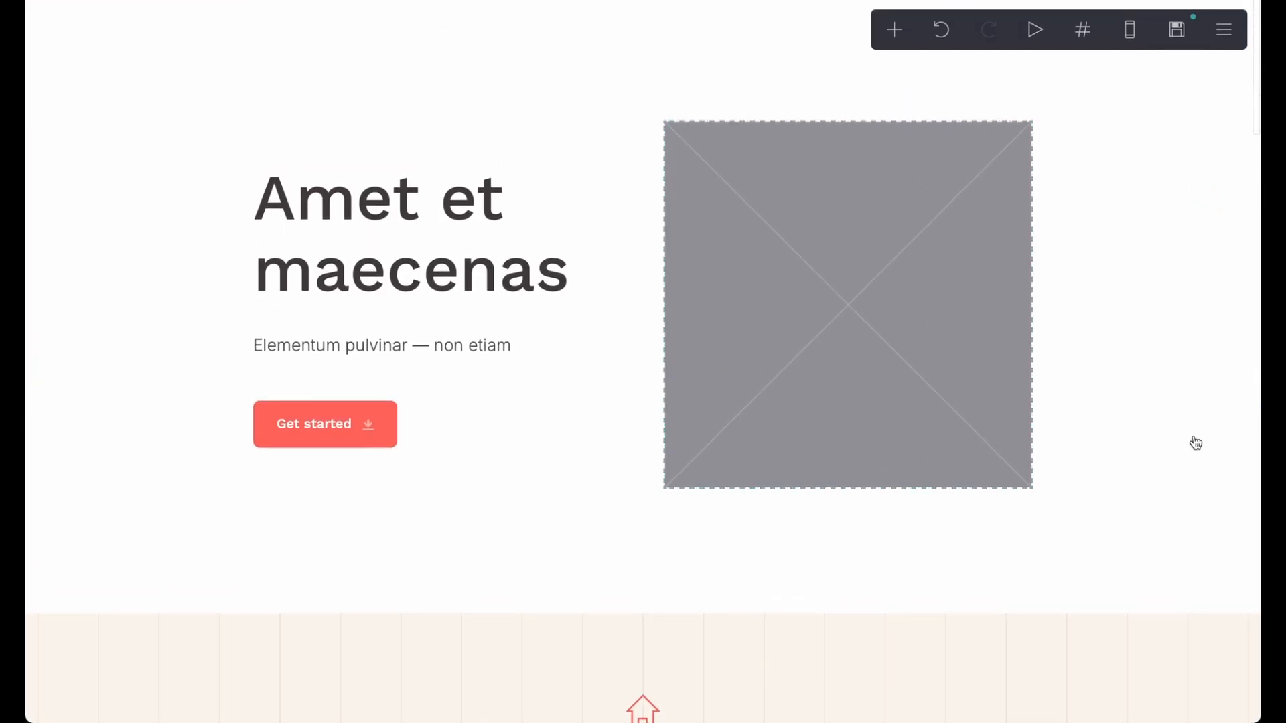
{"action": "scroll", "coordinate": [1196, 444], "scroll_direction": "down", "scroll_amount": 10}
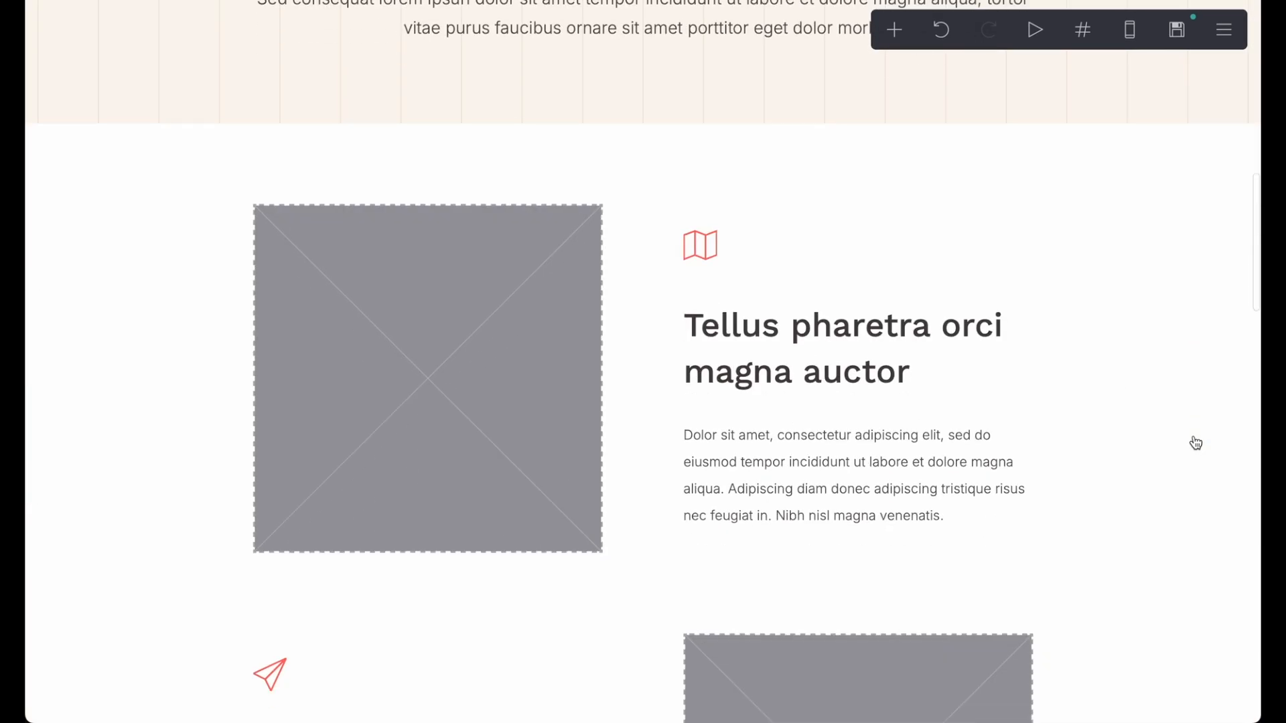
{"action": "scroll", "coordinate": [1196, 443], "scroll_direction": "down", "scroll_amount": 15}
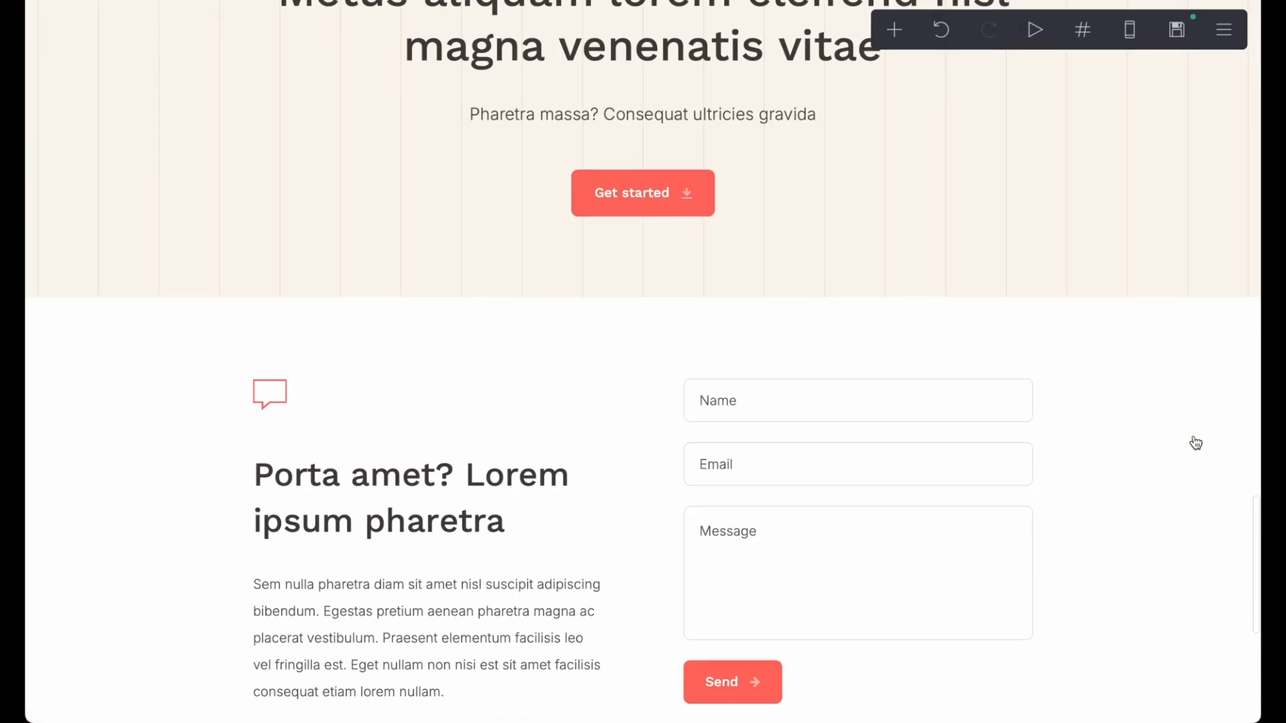
{"action": "scroll", "coordinate": [1195, 443], "scroll_direction": "down", "scroll_amount": 2}
{"action": "scroll", "coordinate": [1192, 442], "scroll_direction": "up", "scroll_amount": 4}
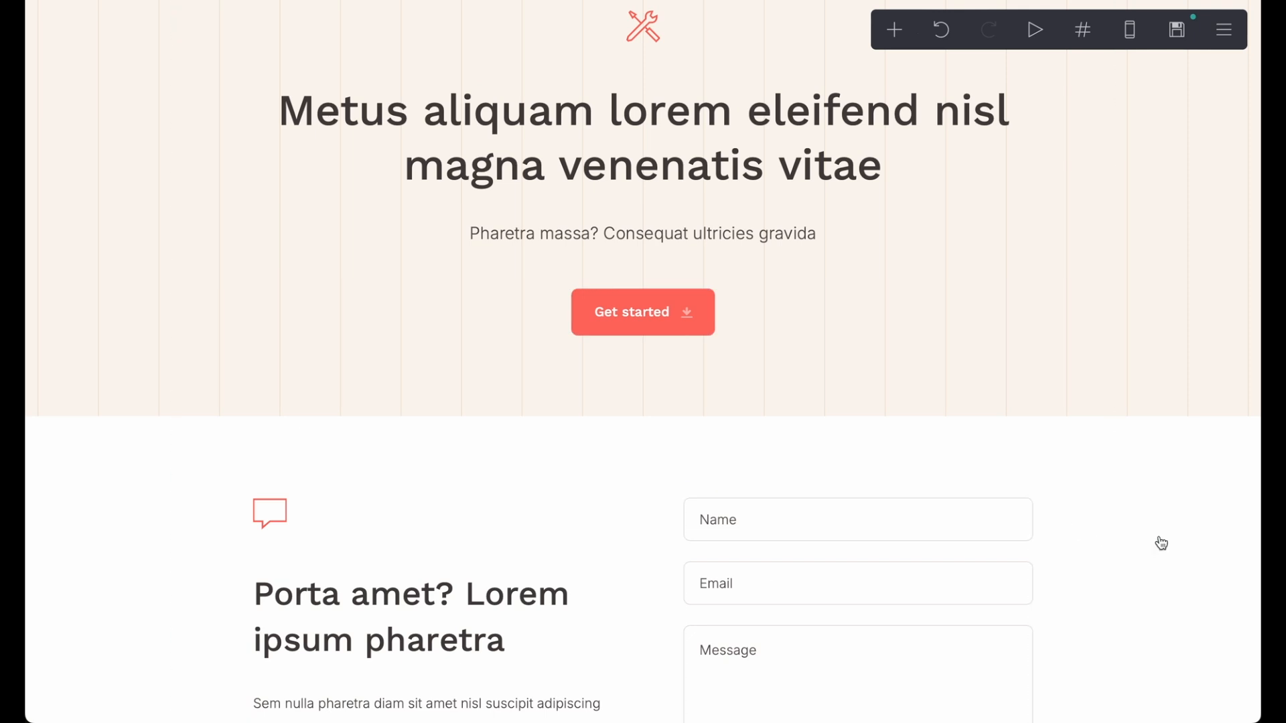
{"action": "scroll", "coordinate": [1185, 524], "scroll_direction": "up", "scroll_amount": 10}
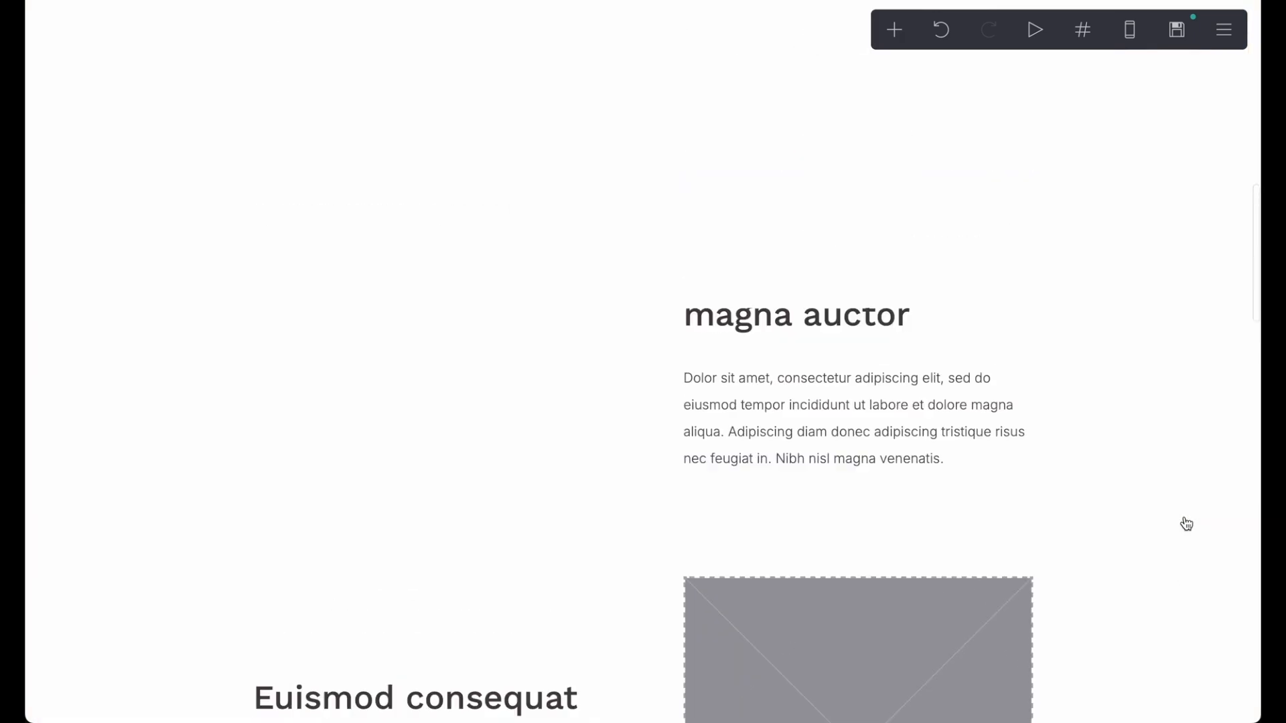
- Review the landing page's layout from the hero section through the image-and-text features to the contact form and Thank you section
{"action": "scroll", "coordinate": [1186, 524], "scroll_direction": "down", "scroll_amount": 1}
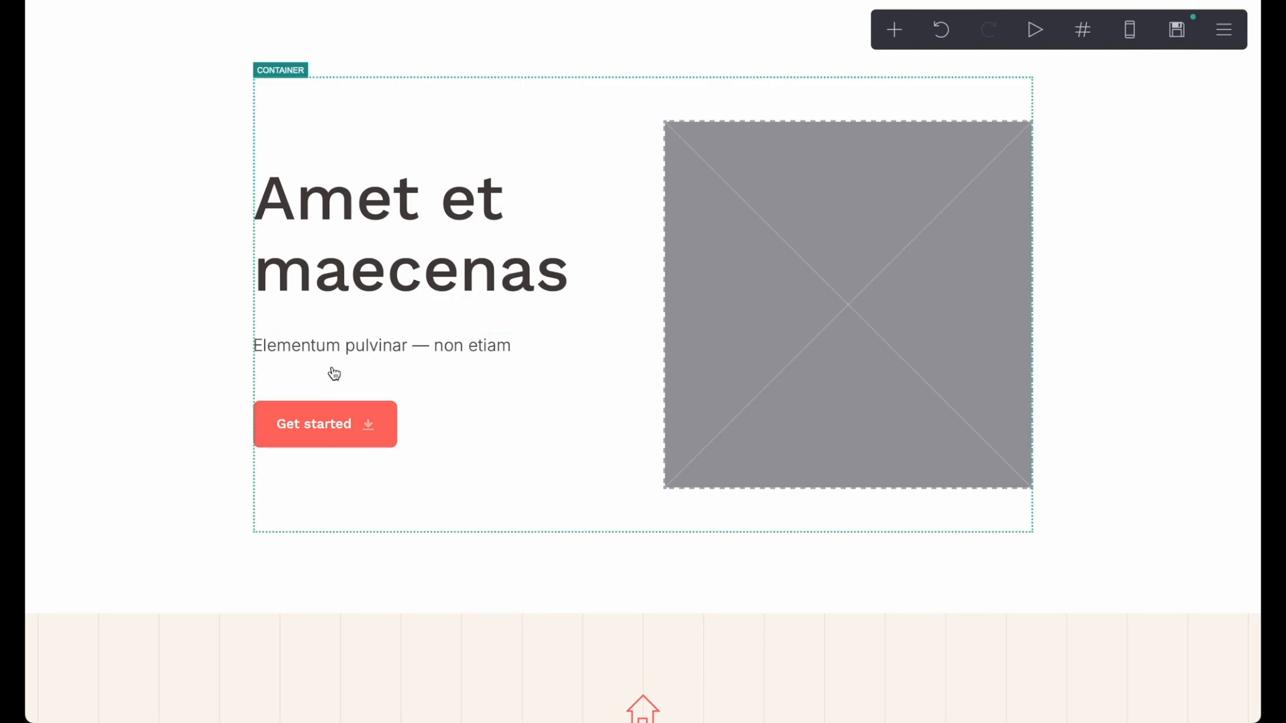
{"action": "scroll", "coordinate": [512, 469], "scroll_direction": "down", "scroll_amount": 20}
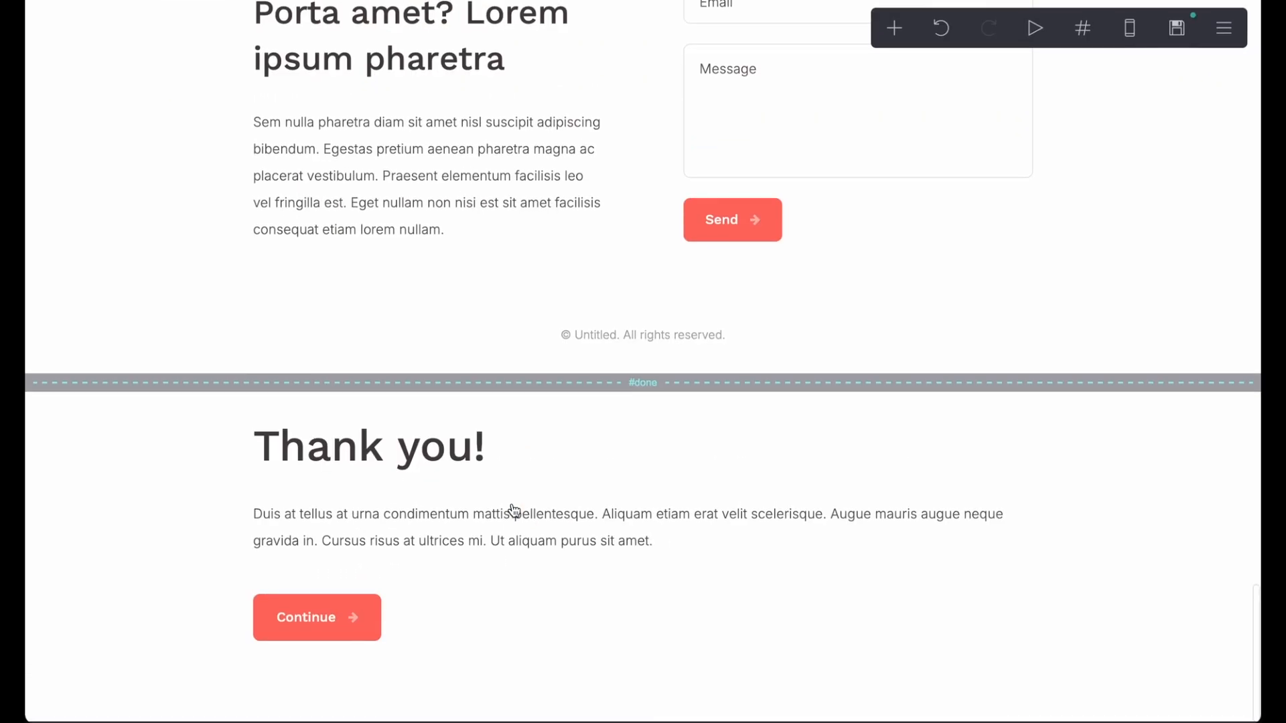
{"action": "scroll", "coordinate": [516, 505], "scroll_direction": "up", "scroll_amount": 3}
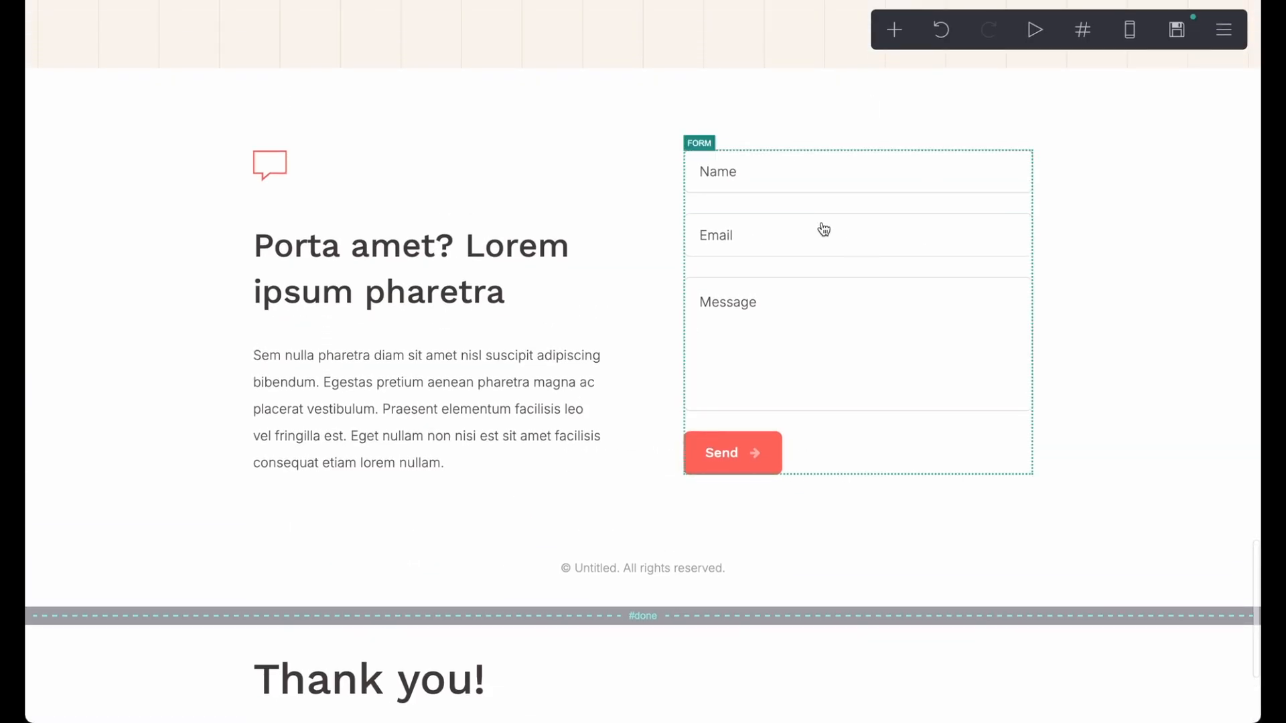
{"action": "scroll", "coordinate": [1109, 468], "scroll_direction": "up", "scroll_amount": 15}
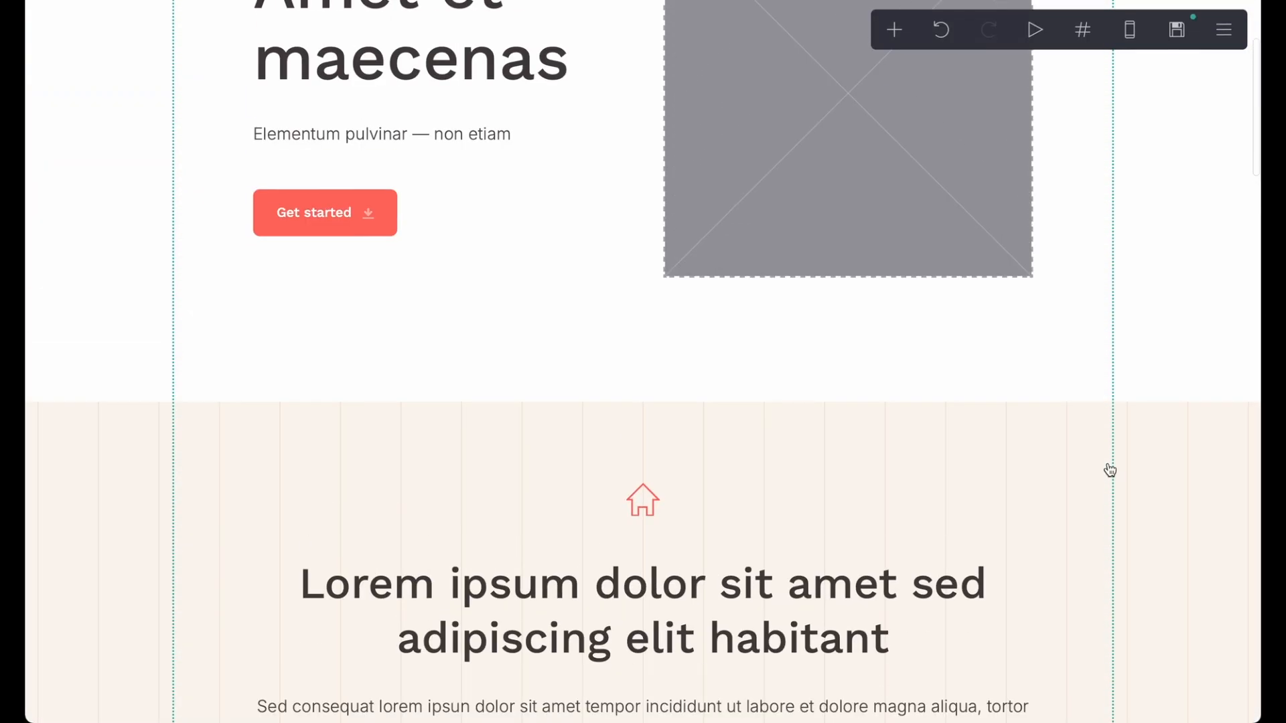
{"action": "scroll", "coordinate": [1110, 470], "scroll_direction": "up", "scroll_amount": 3}
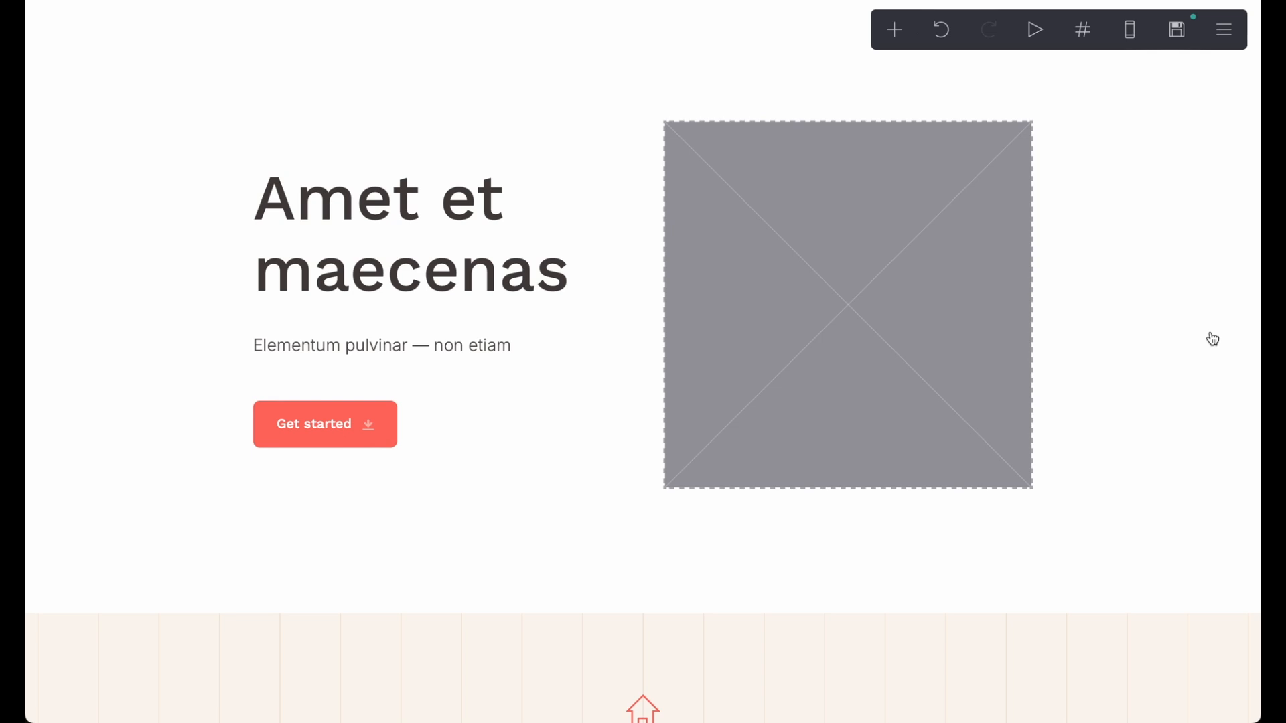
{"action": "scroll", "coordinate": [1213, 339], "scroll_direction": "down", "scroll_amount": 1}
{"action": "scroll", "coordinate": [1213, 339], "scroll_direction": "up", "scroll_amount": 1}
{"action": "scroll", "coordinate": [1213, 339], "scroll_direction": "down", "scroll_amount": 8}
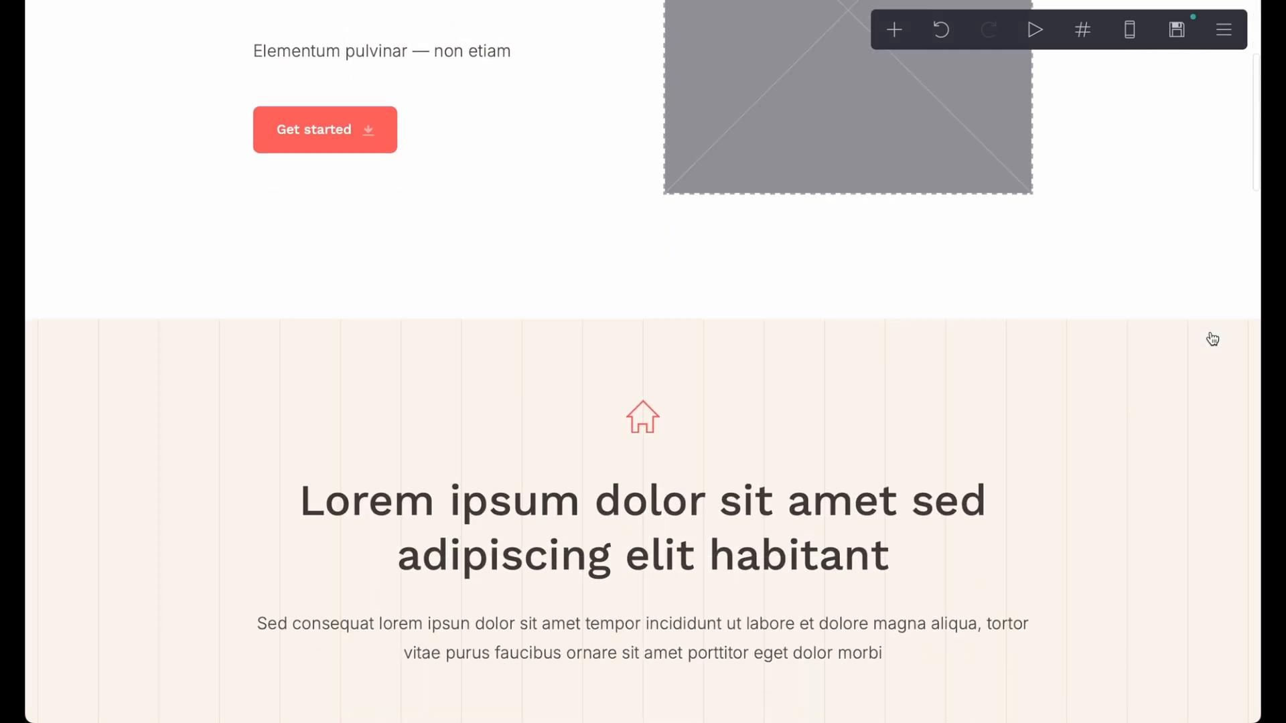
{"action": "scroll", "coordinate": [1213, 339], "scroll_direction": "down", "scroll_amount": 4}
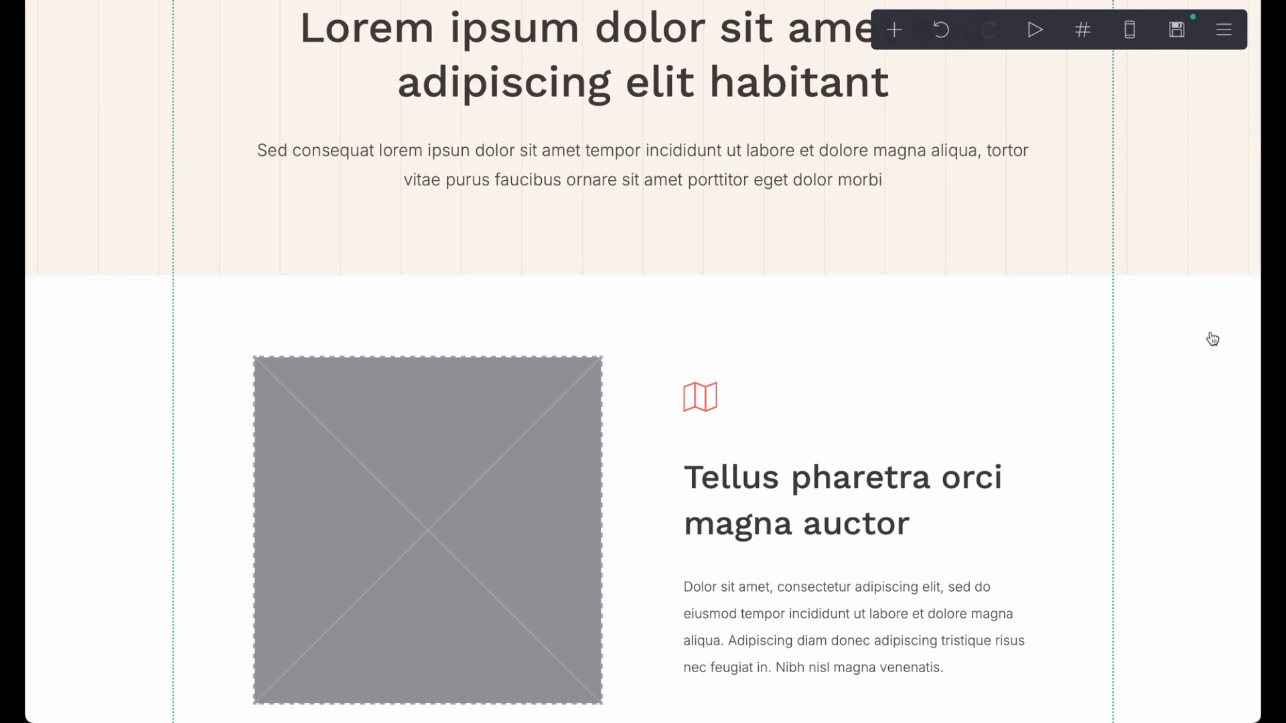
{"action": "scroll", "coordinate": [1213, 339], "scroll_direction": "down", "scroll_amount": 12}
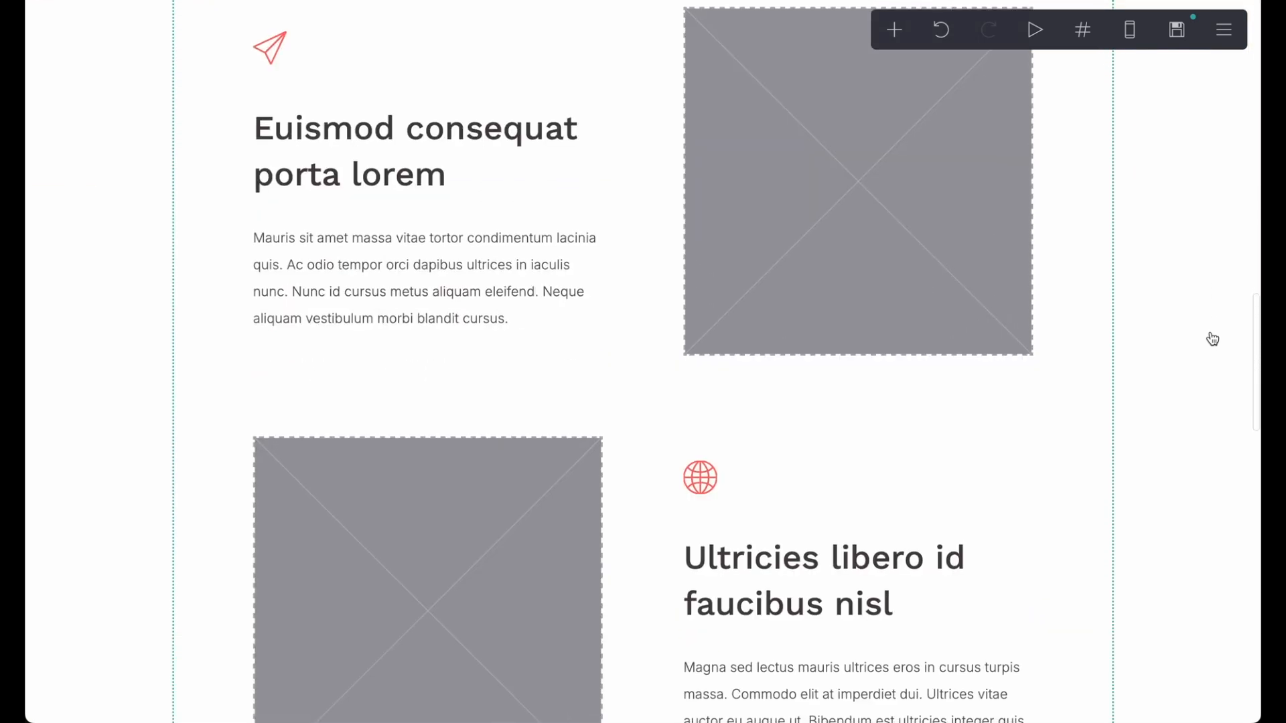
{"action": "scroll", "coordinate": [1213, 339], "scroll_direction": "up", "scroll_amount": 20}
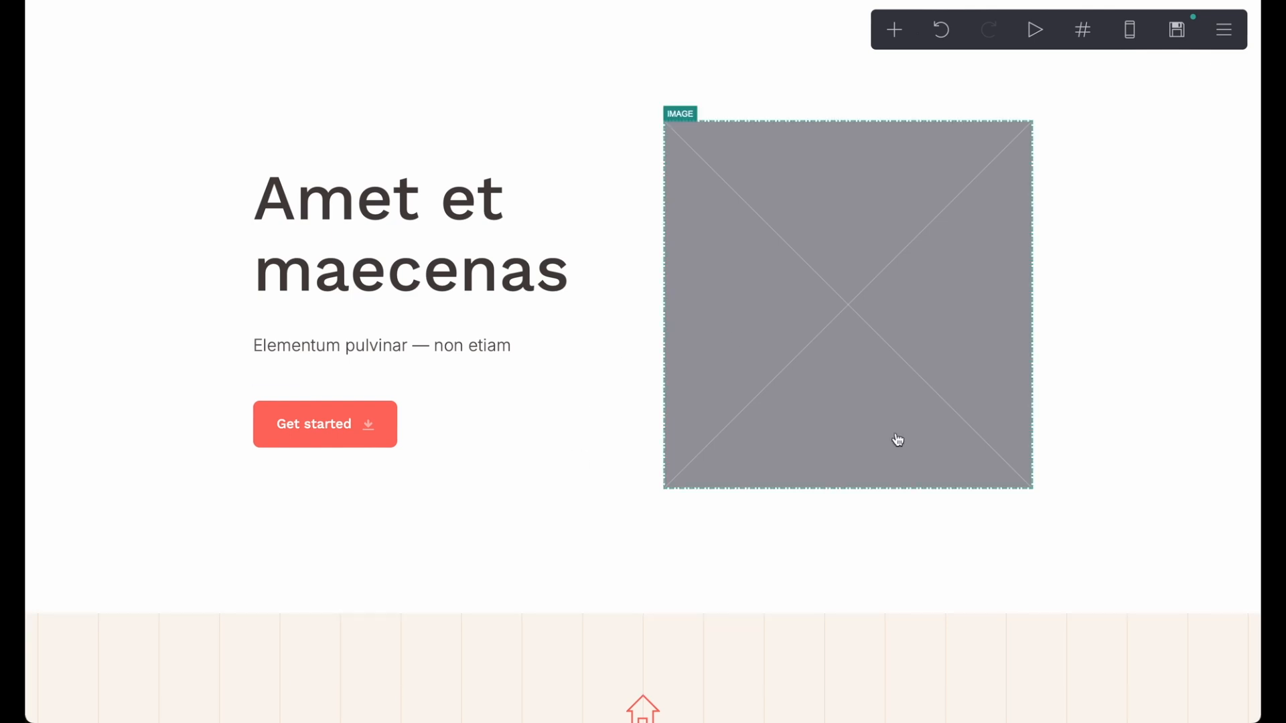
- Upload a picture into the hero section's empty image placeholder and check its alt text, link and loading options
{"action": "left_click", "coordinate": [832, 275]}
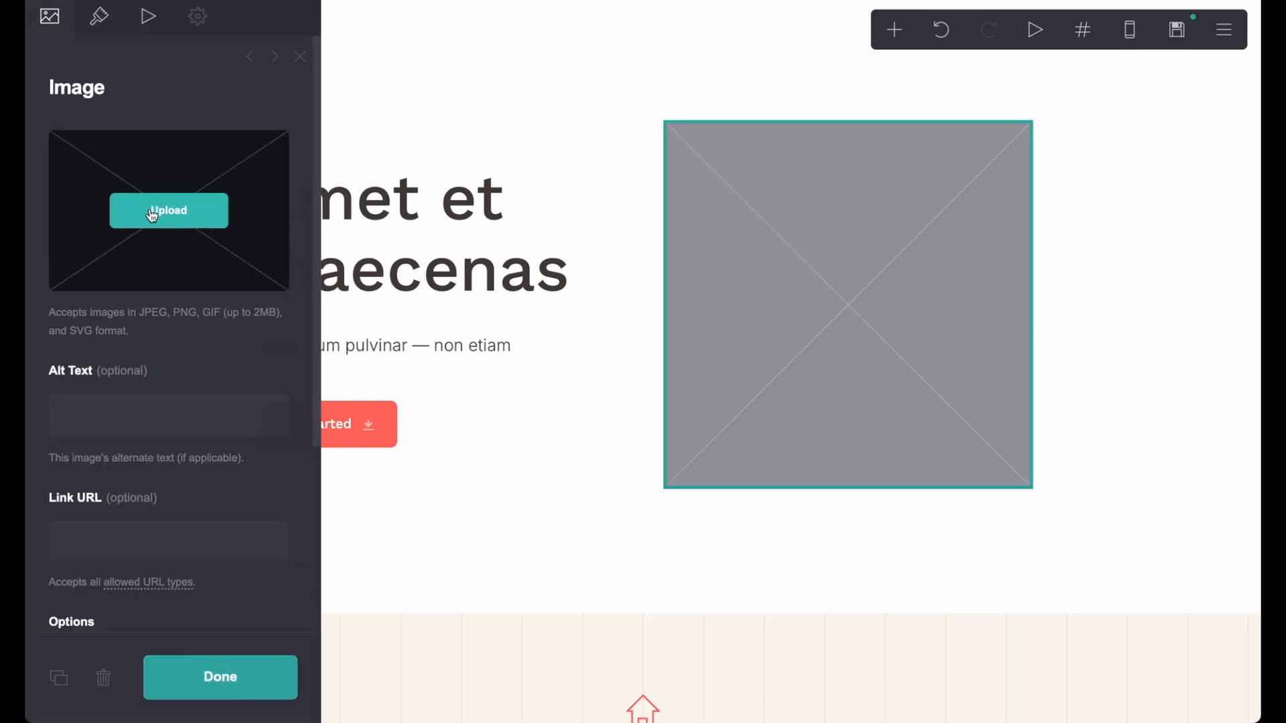
{"action": "left_click", "coordinate": [179, 218]}
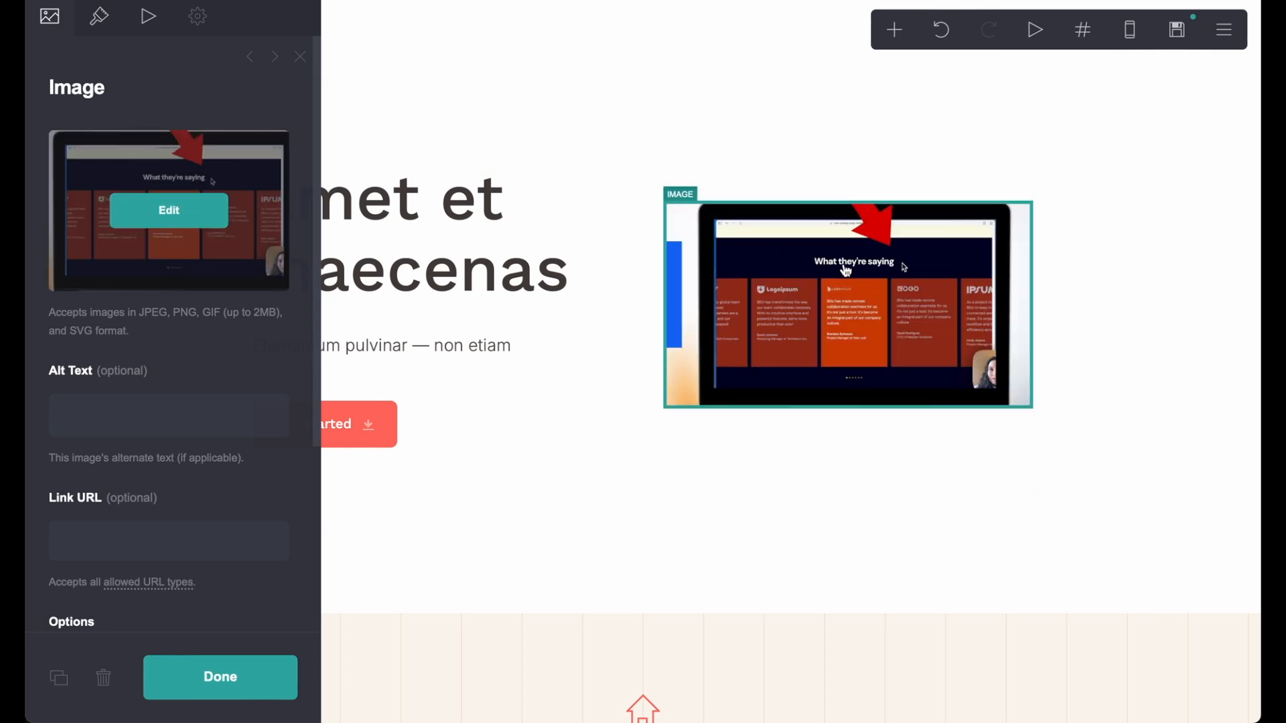
{"action": "scroll", "coordinate": [63, 488], "scroll_direction": "down", "scroll_amount": 4}
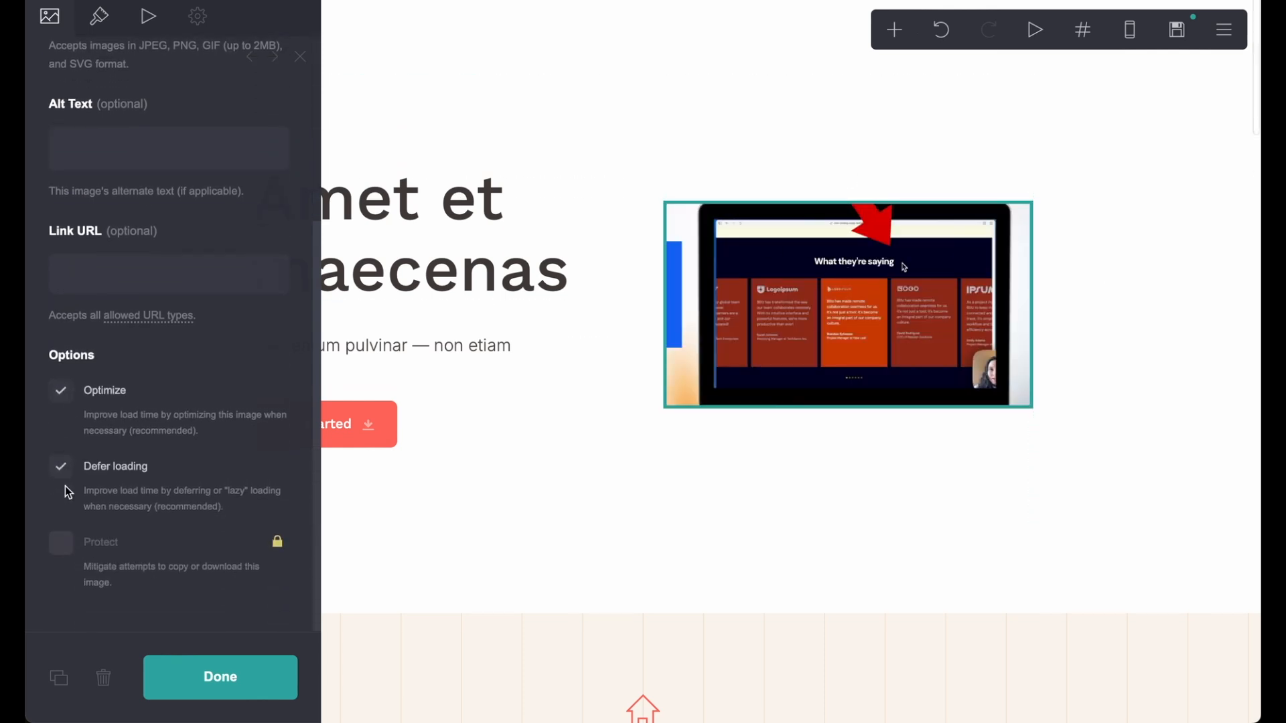
{"action": "scroll", "coordinate": [64, 488], "scroll_direction": "up", "scroll_amount": 4}
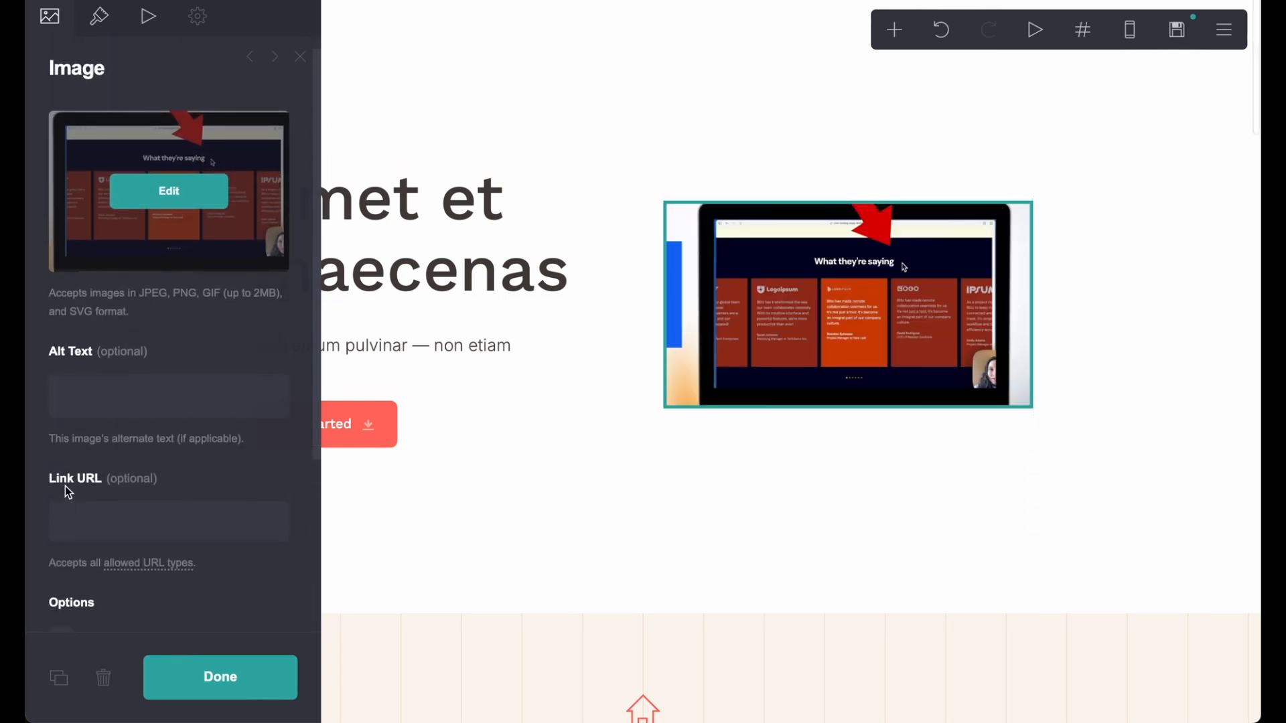
- Set the hero image's width to 39.125 in its appearance settings
{"action": "left_click", "coordinate": [101, 21]}
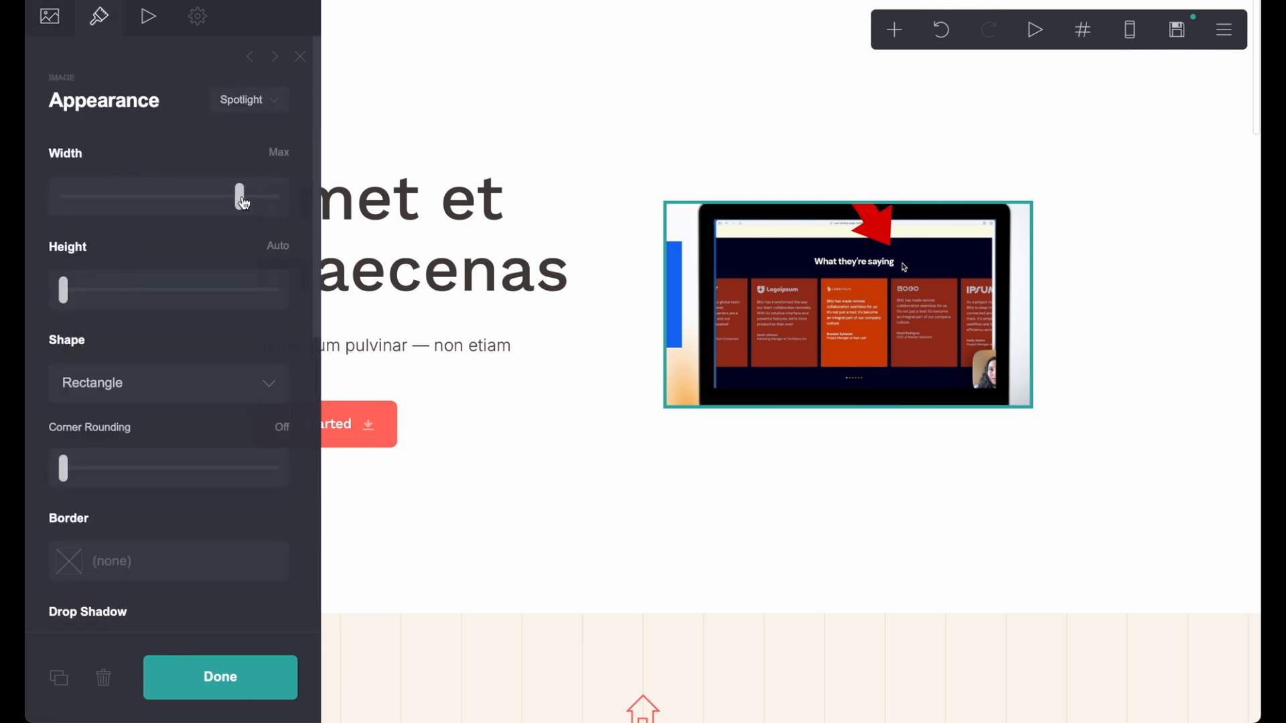
{"action": "left_click_drag", "start_coordinate": [244, 202], "coordinate": [123, 211]}
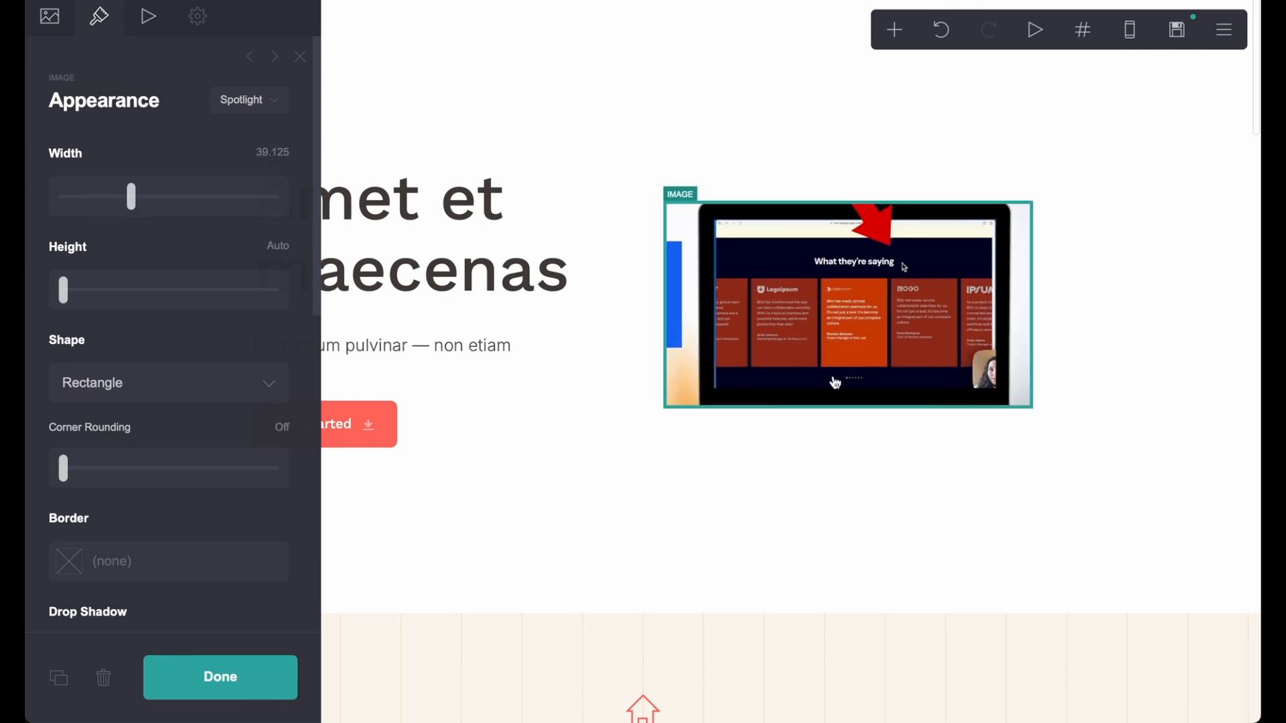
{"action": "left_click", "coordinate": [718, 244]}
- Preview the page in mobile view and switch the hero image's mobile appearance to Auto
{"action": "left_click", "coordinate": [1132, 30]}
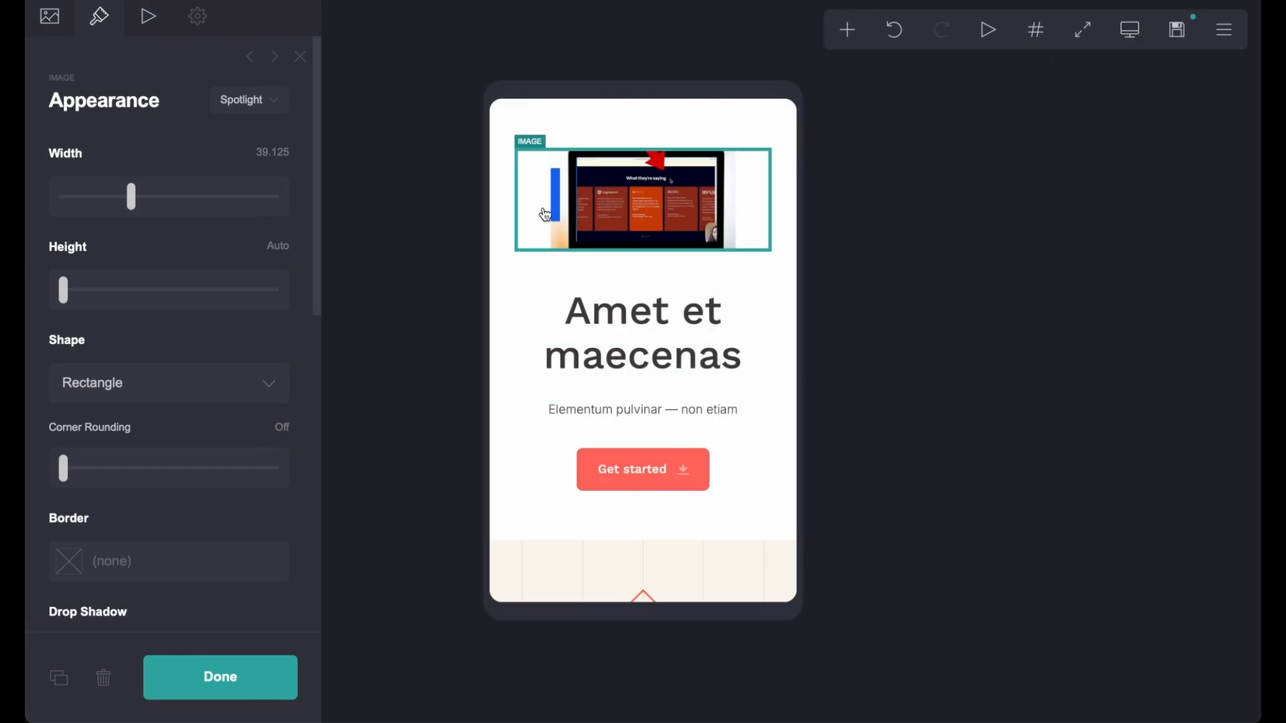
{"action": "scroll", "coordinate": [94, 548], "scroll_direction": "down", "scroll_amount": 10}
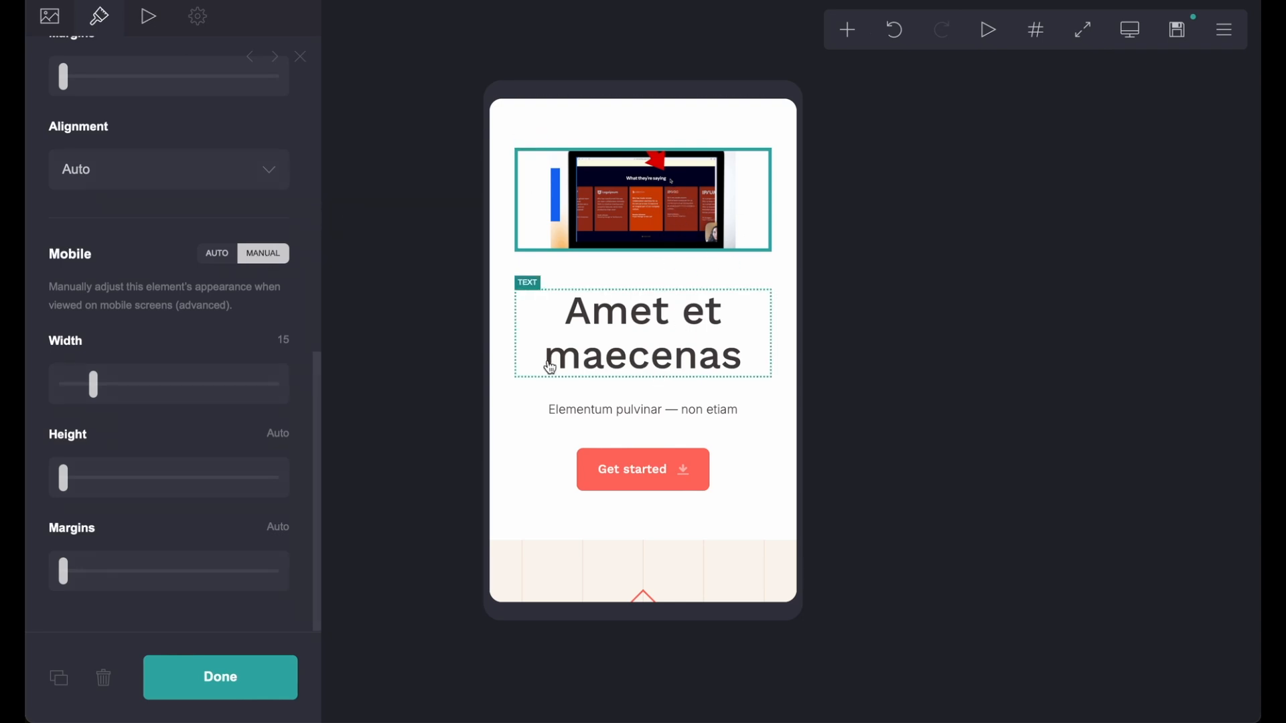
{"action": "left_click", "coordinate": [217, 257]}
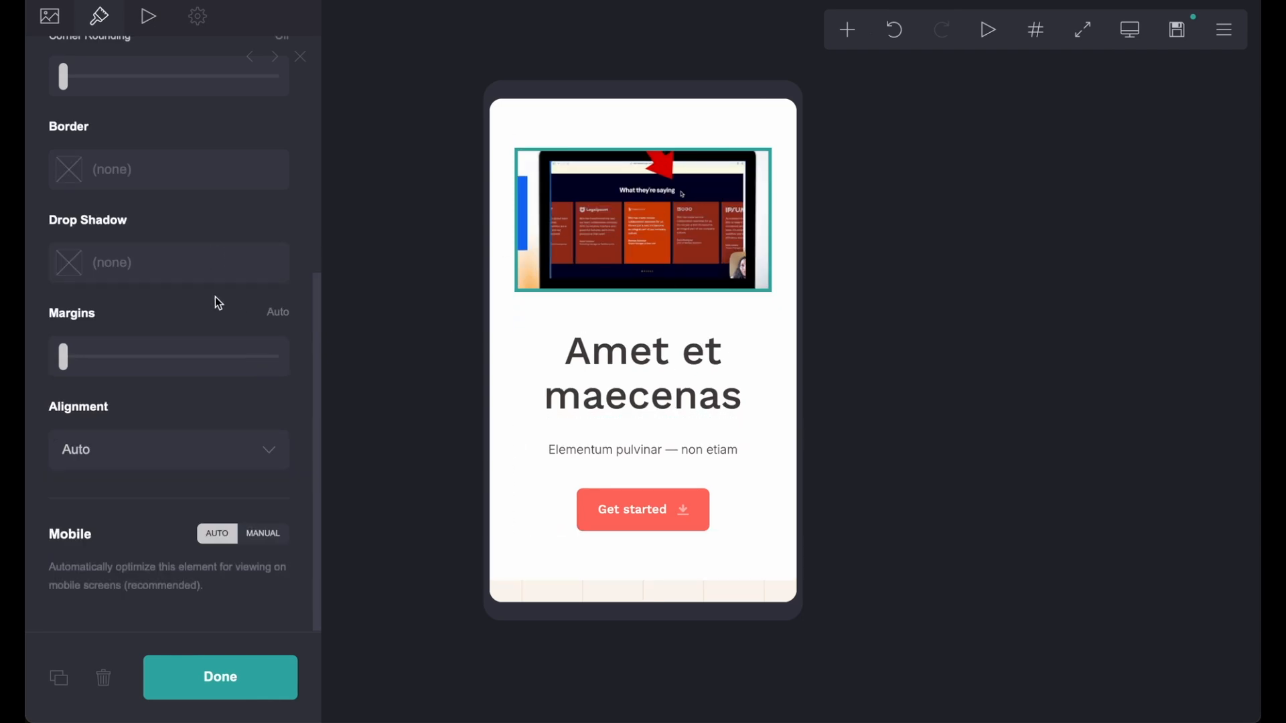
{"action": "scroll", "coordinate": [211, 299], "scroll_direction": "up", "scroll_amount": 6}
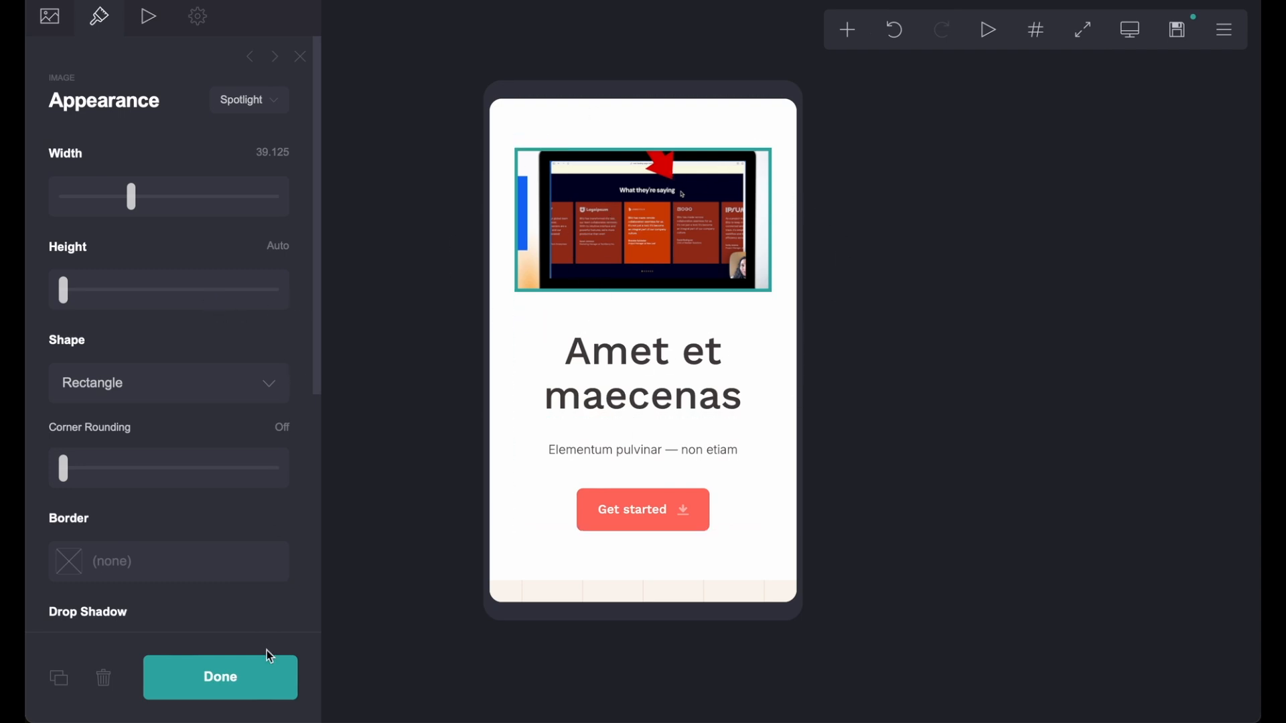
{"action": "left_click", "coordinate": [221, 678]}
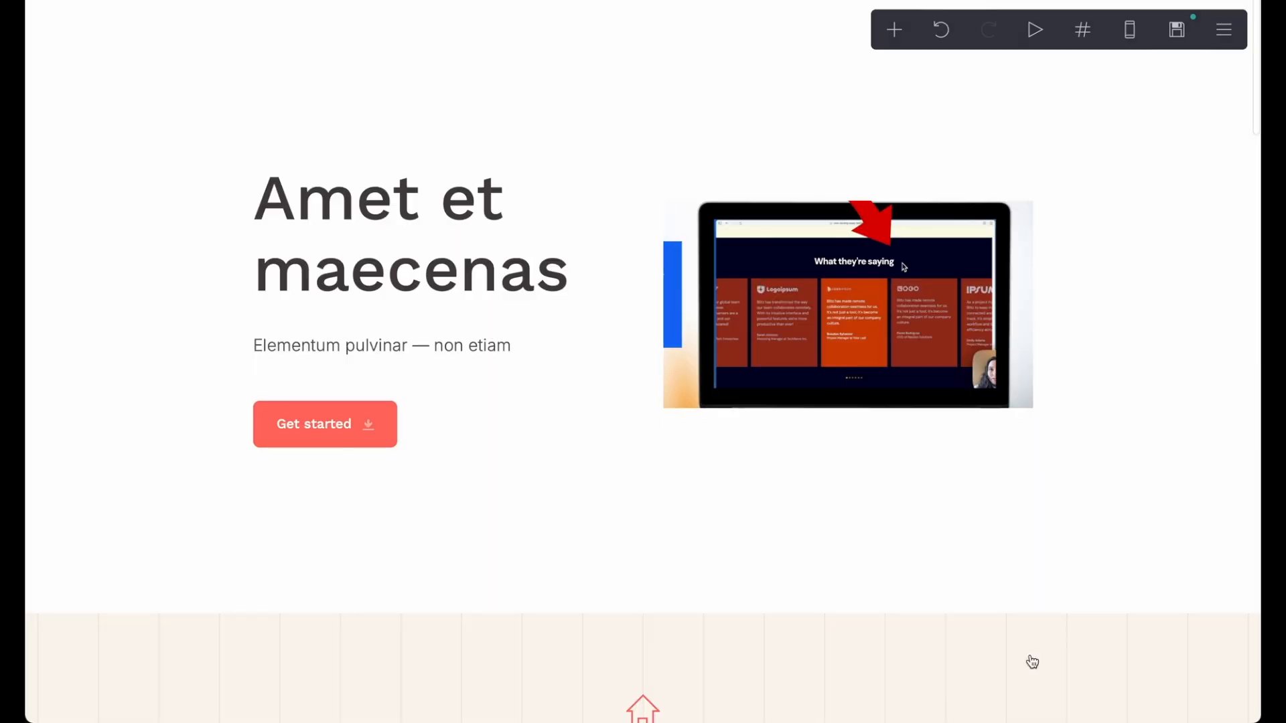
- Look through the hero title's color, font, size, weight and spacing settings
{"action": "left_click", "coordinate": [422, 235]}
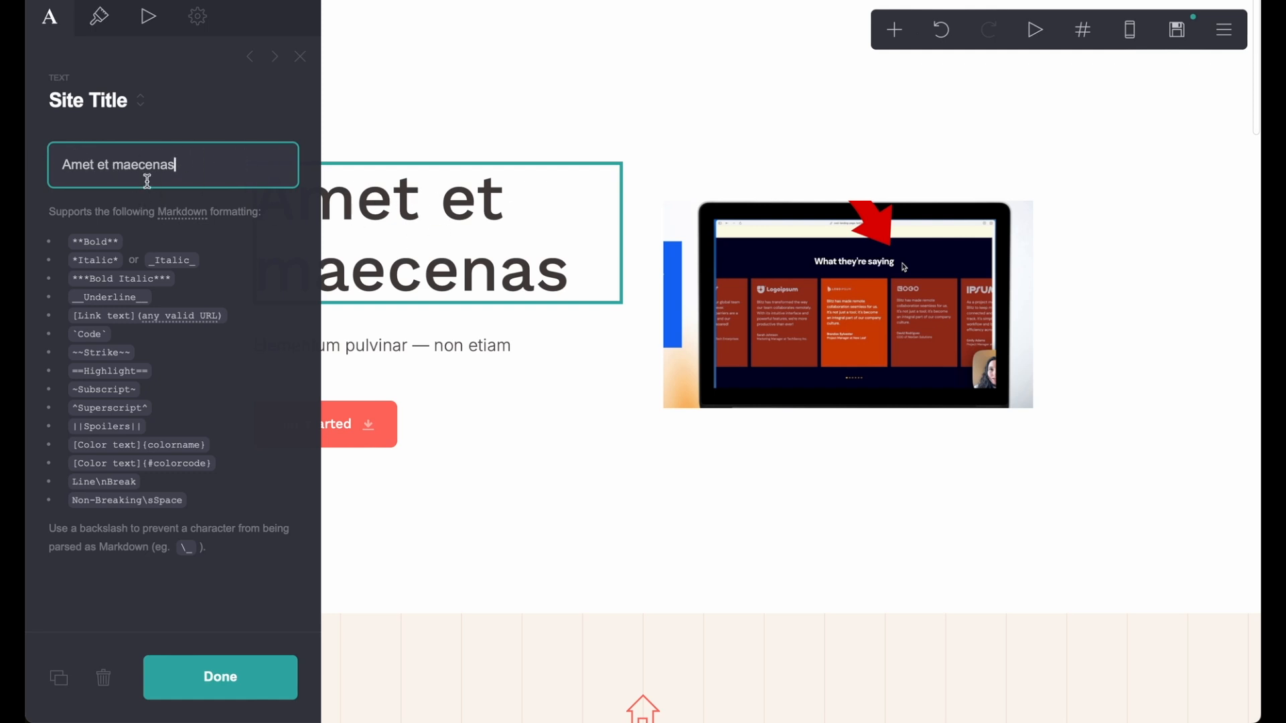
{"action": "left_click", "coordinate": [99, 31]}
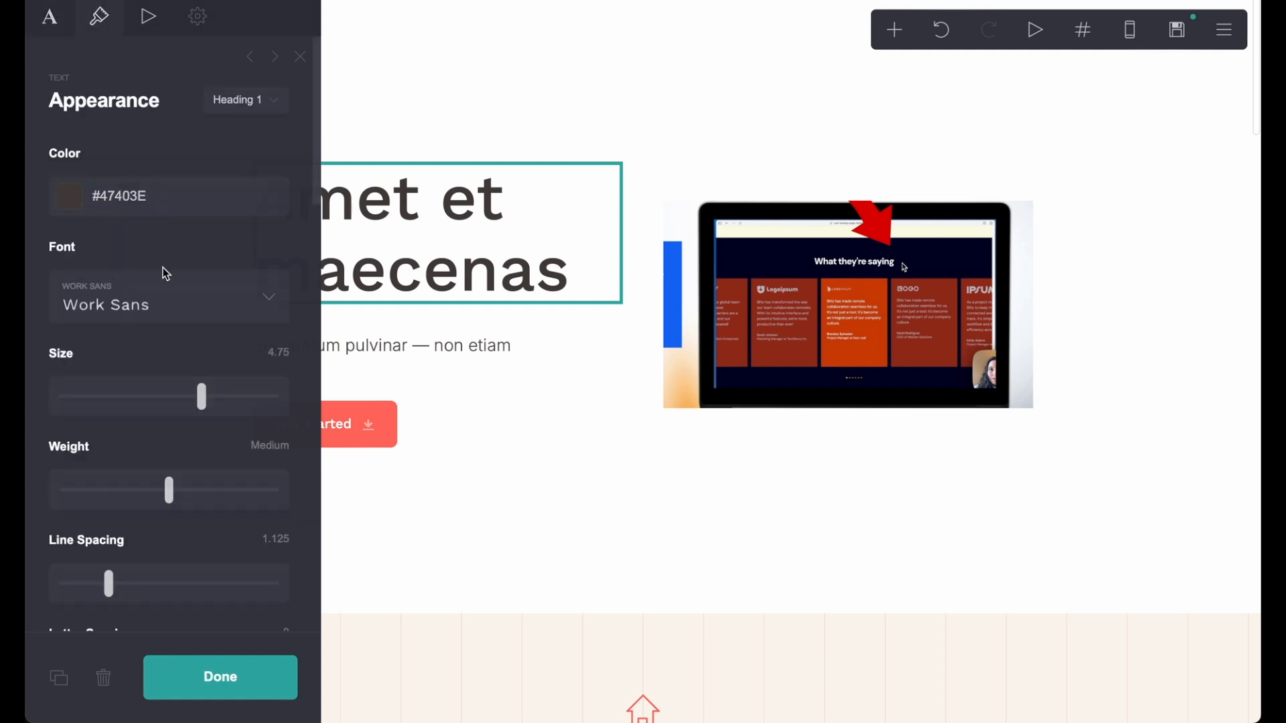
{"action": "scroll", "coordinate": [190, 347], "scroll_direction": "down", "scroll_amount": 1}
{"action": "scroll", "coordinate": [190, 348], "scroll_direction": "down", "scroll_amount": 2}
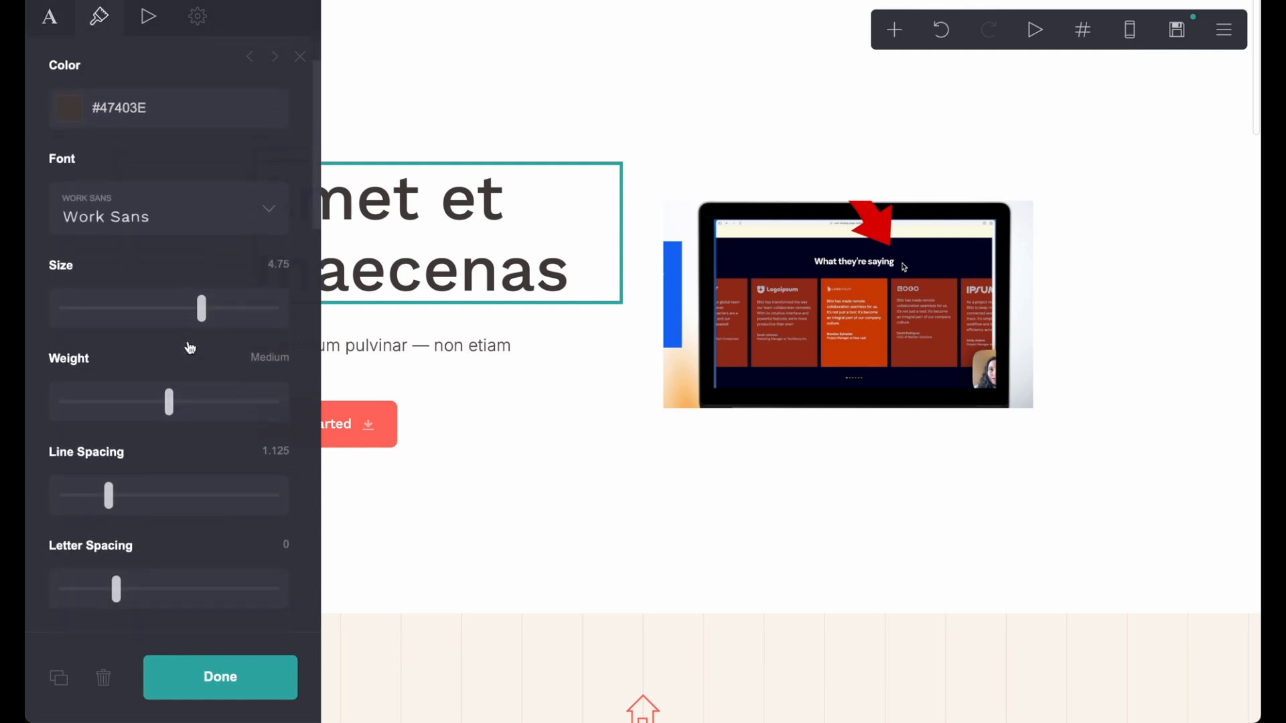
{"action": "scroll", "coordinate": [102, 186], "scroll_direction": "up", "scroll_amount": 3}
{"action": "left_click", "coordinate": [48, 30]}
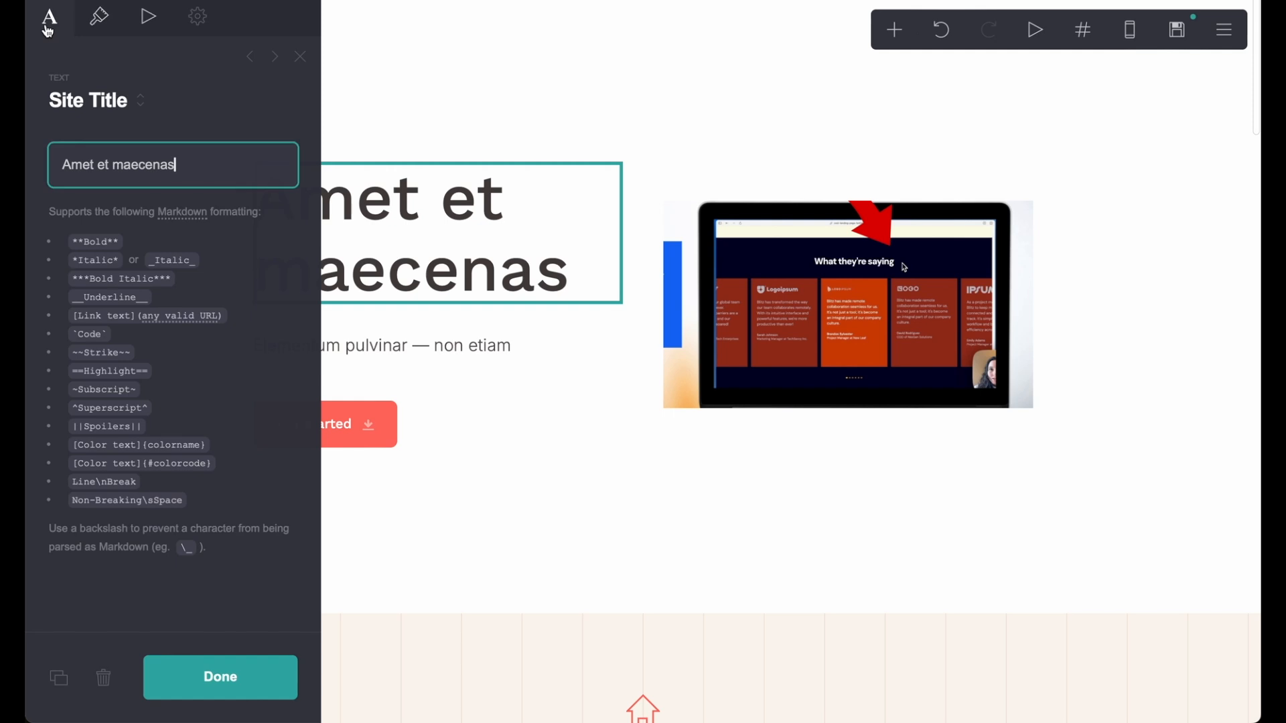
- Replace the hero's site title text with "Book a consolation with me"
{"action": "triple_click", "coordinate": [197, 158]}
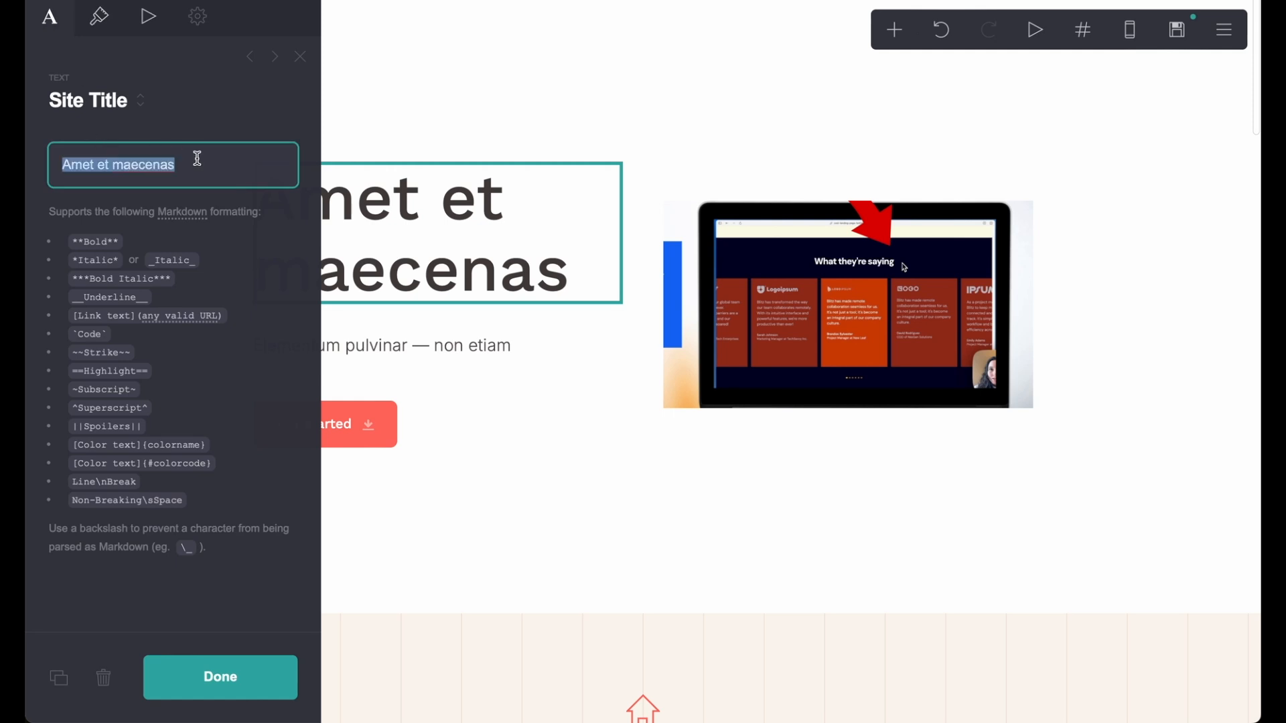
{"action": "type", "text": "B"}
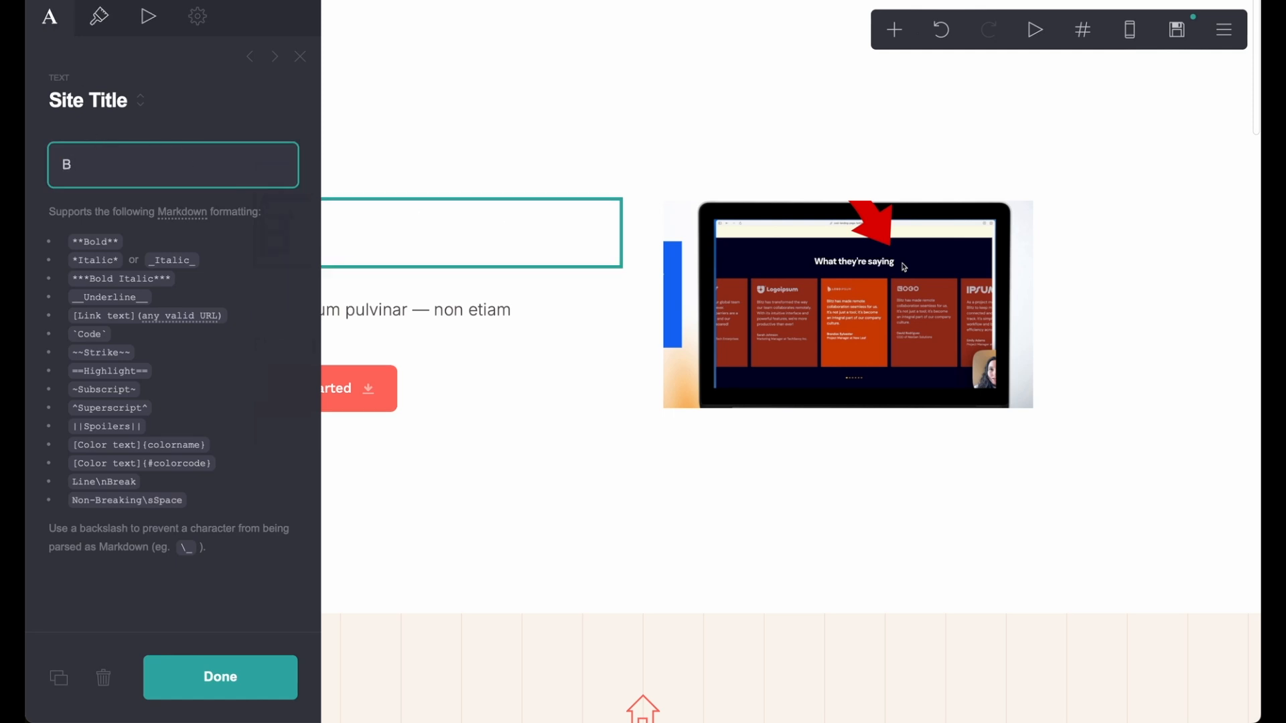
{"action": "type", "text": "ook a consul"}
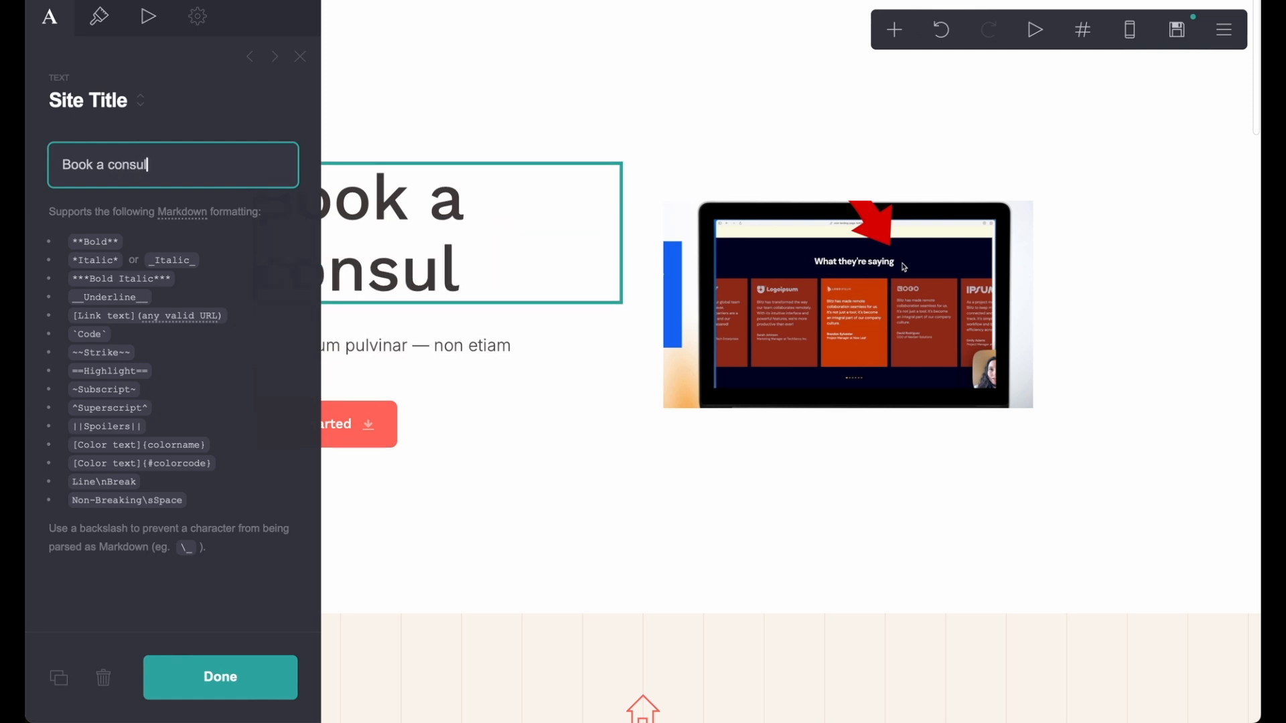
{"action": "type", "text": "tion with me"}
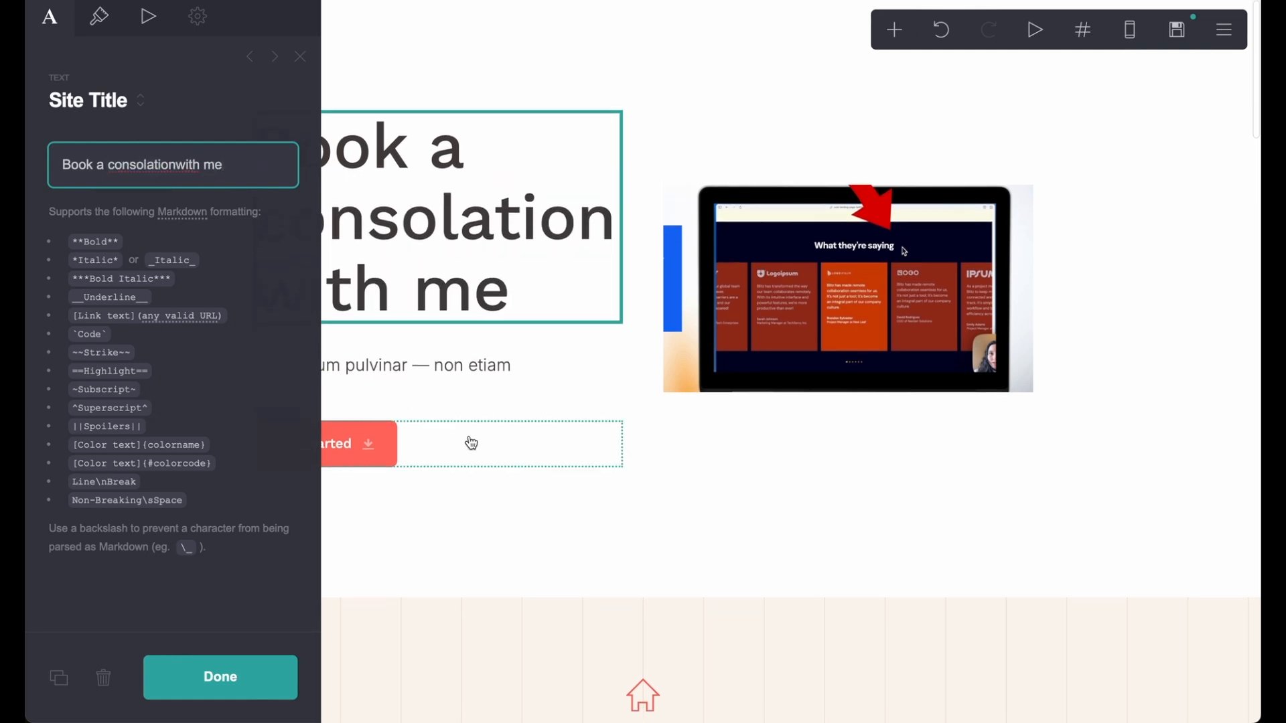
{"action": "left_click", "coordinate": [468, 442]}
{"action": "left_click", "coordinate": [456, 447]}
{"action": "left_click", "coordinate": [187, 678]}
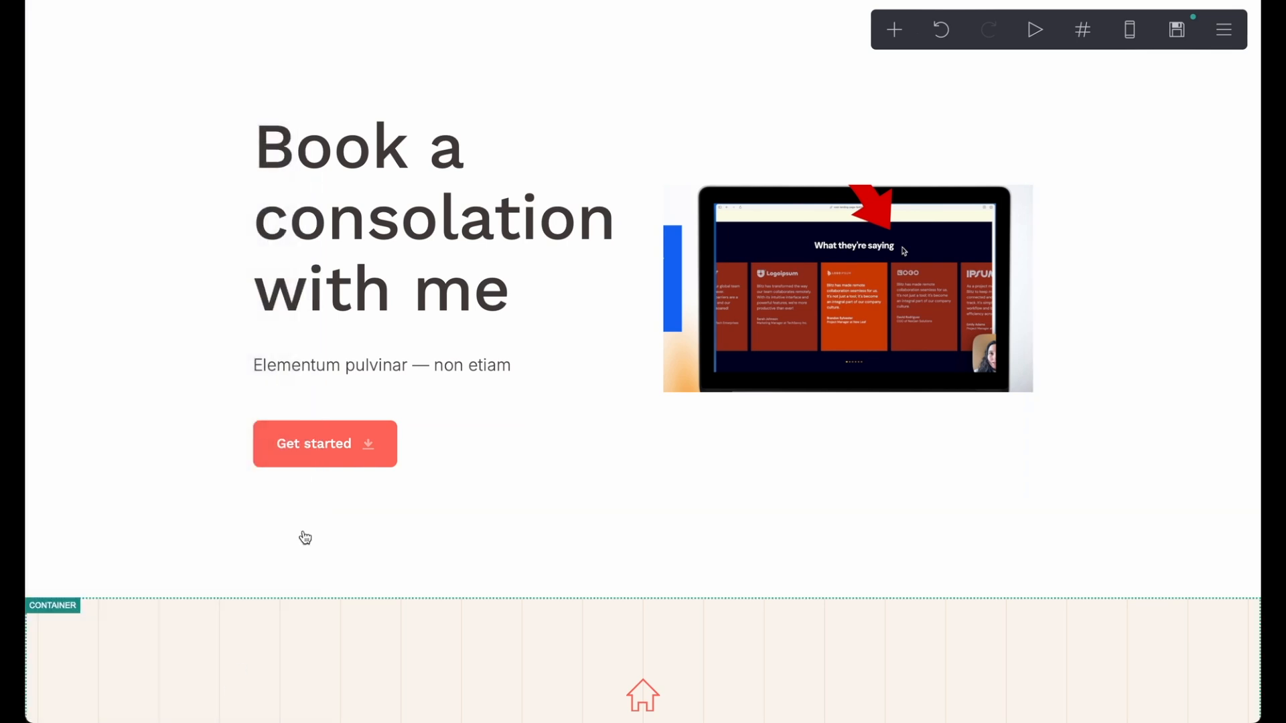
- Tighten the hero title's line spacing to 0.875
{"action": "left_click", "coordinate": [466, 224]}
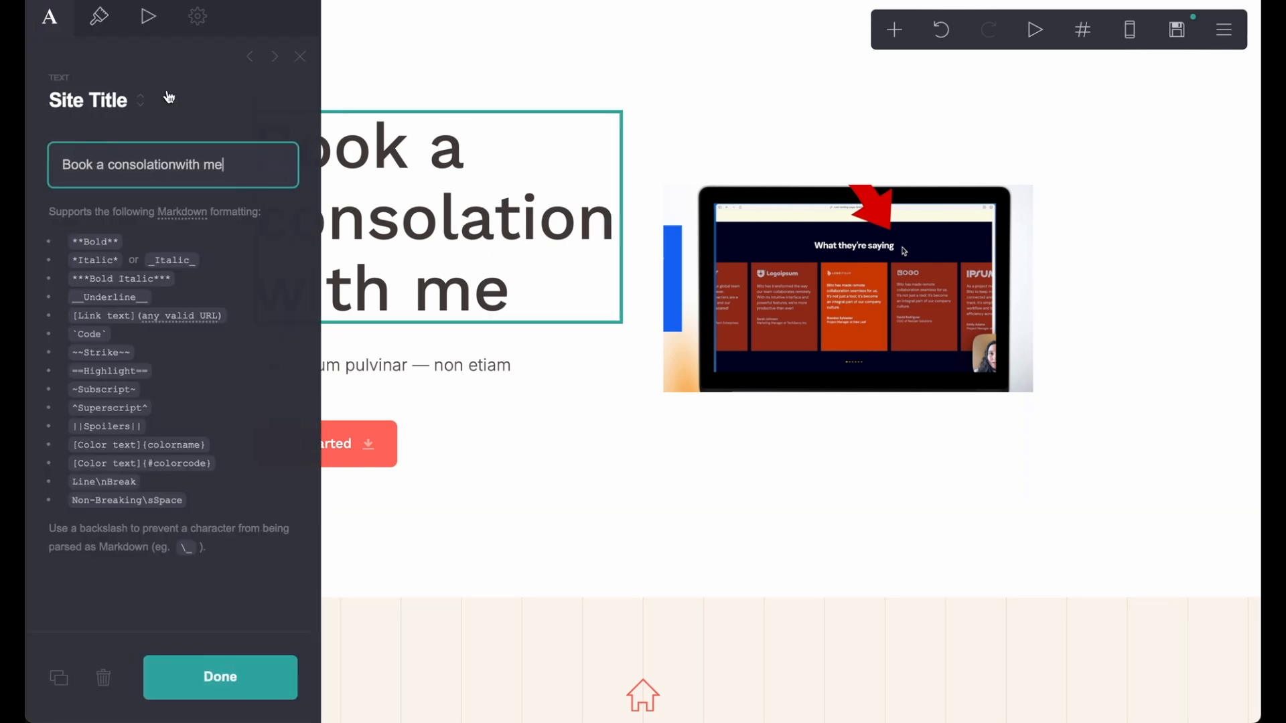
{"action": "left_click", "coordinate": [99, 17]}
{"action": "scroll", "coordinate": [132, 342], "scroll_direction": "down", "scroll_amount": 5}
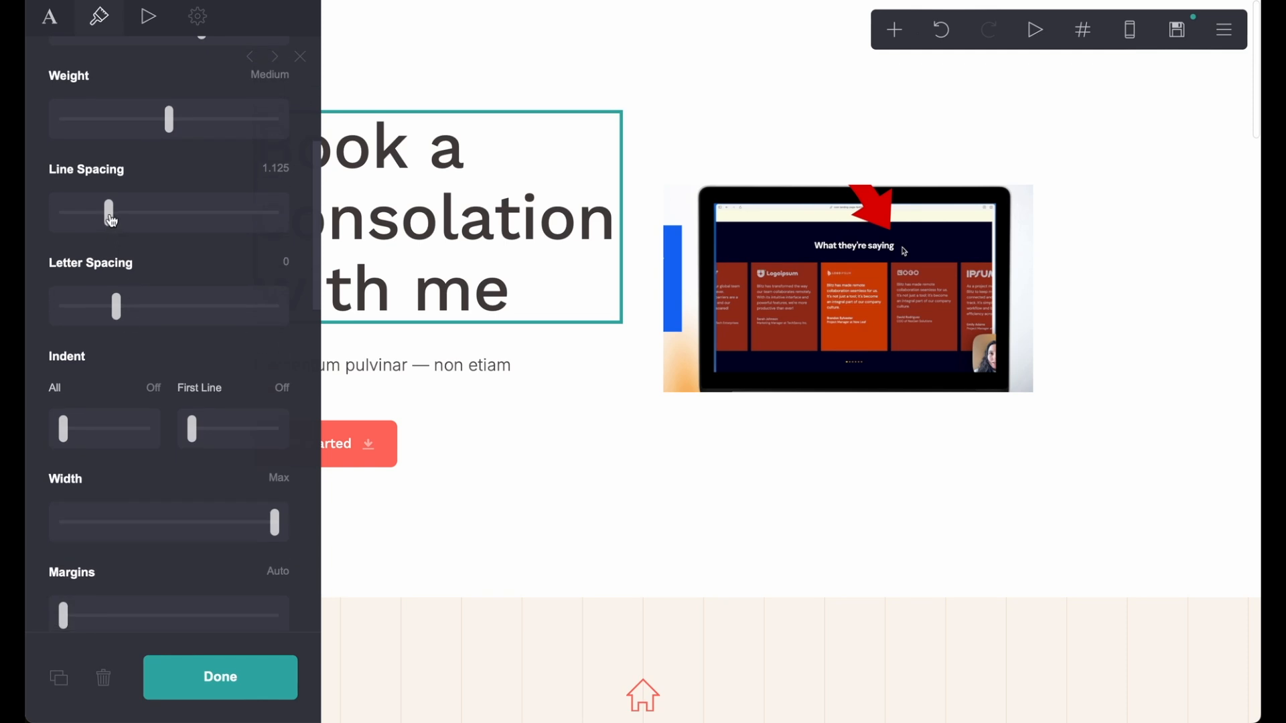
{"action": "left_click_drag", "start_coordinate": [111, 220], "coordinate": [84, 225]}
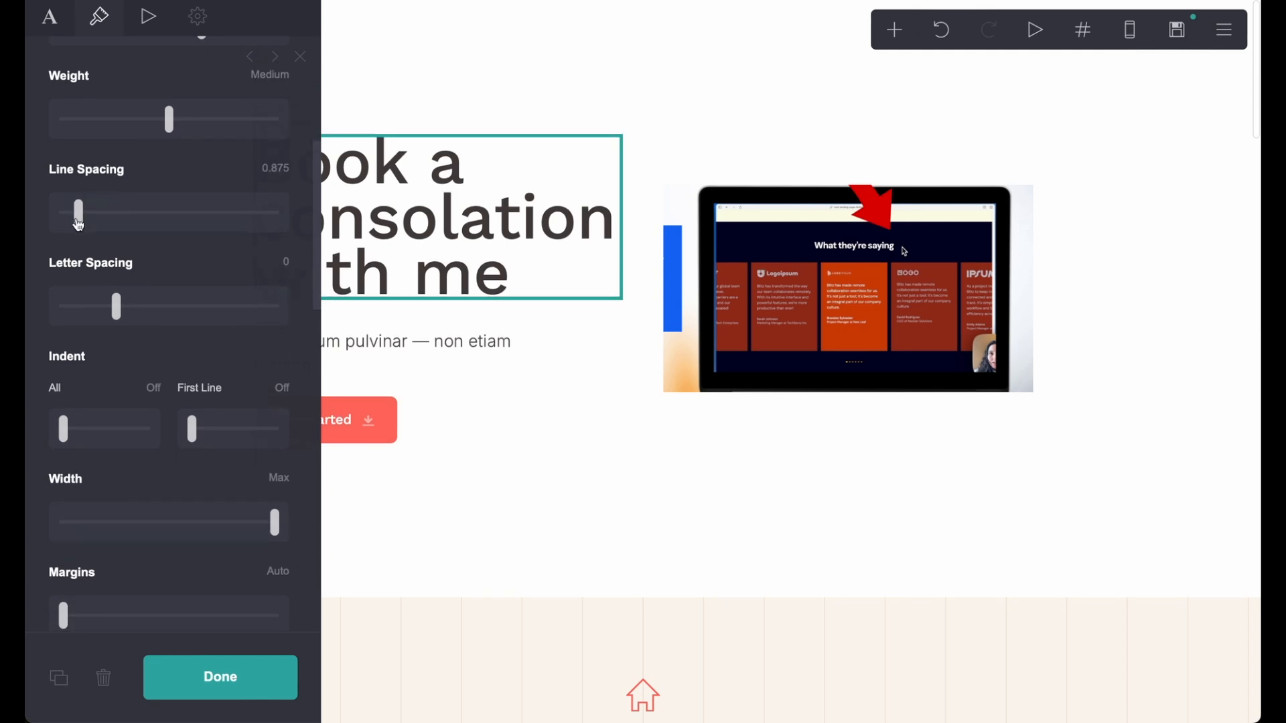
{"action": "left_click", "coordinate": [617, 465]}
{"action": "left_click", "coordinate": [1058, 304]}
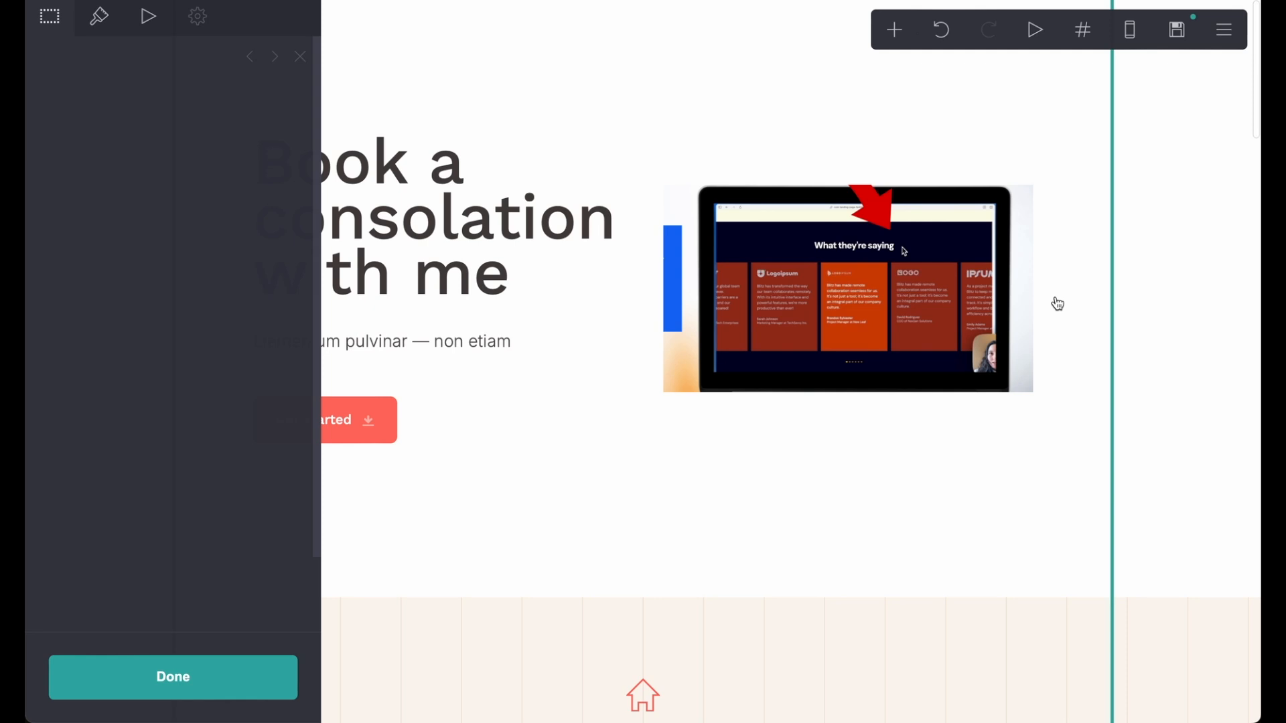
{"action": "left_click", "coordinate": [199, 677]}
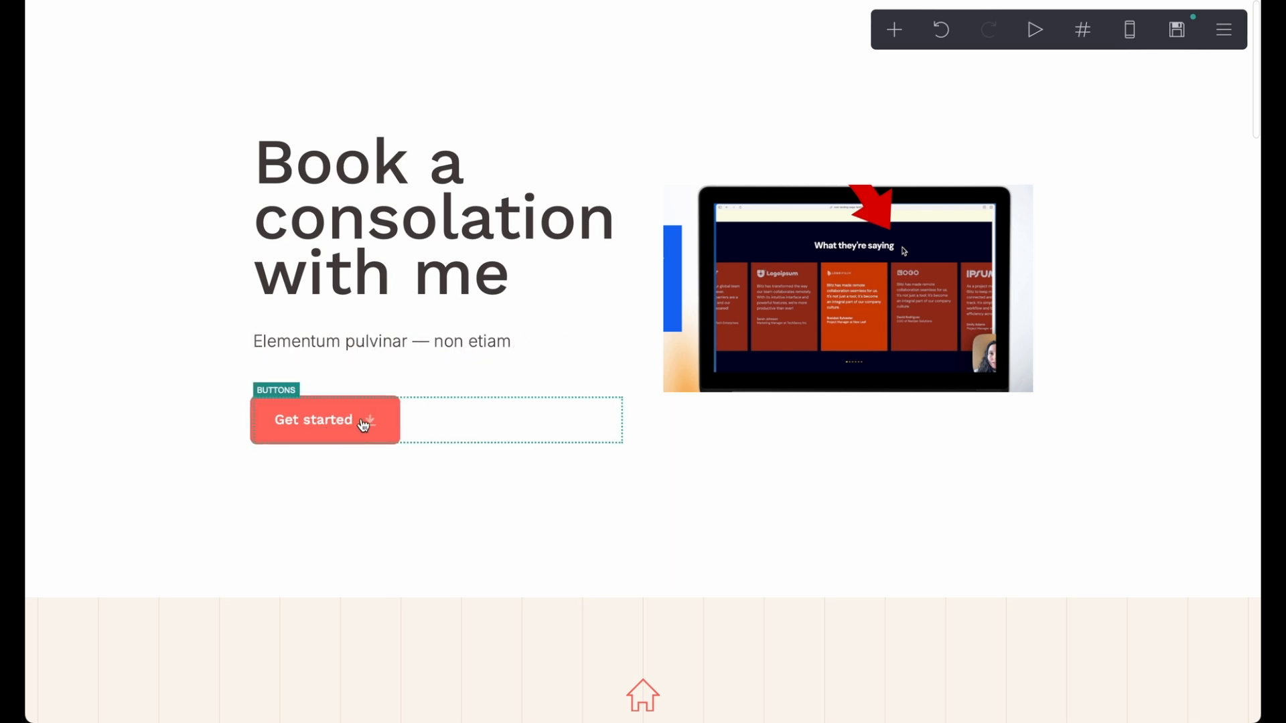
- Review the hero button's label, icon, URL and color settings
{"action": "left_click", "coordinate": [328, 427]}
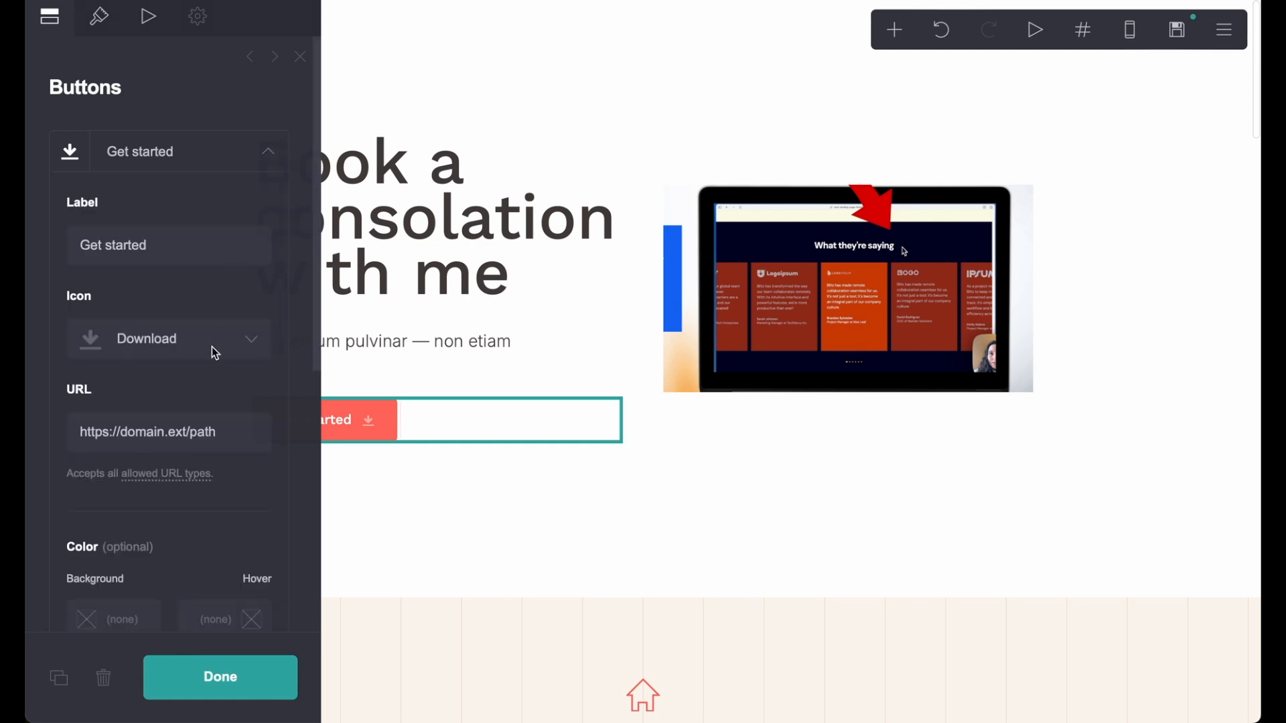
{"action": "scroll", "coordinate": [215, 353], "scroll_direction": "down", "scroll_amount": 4}
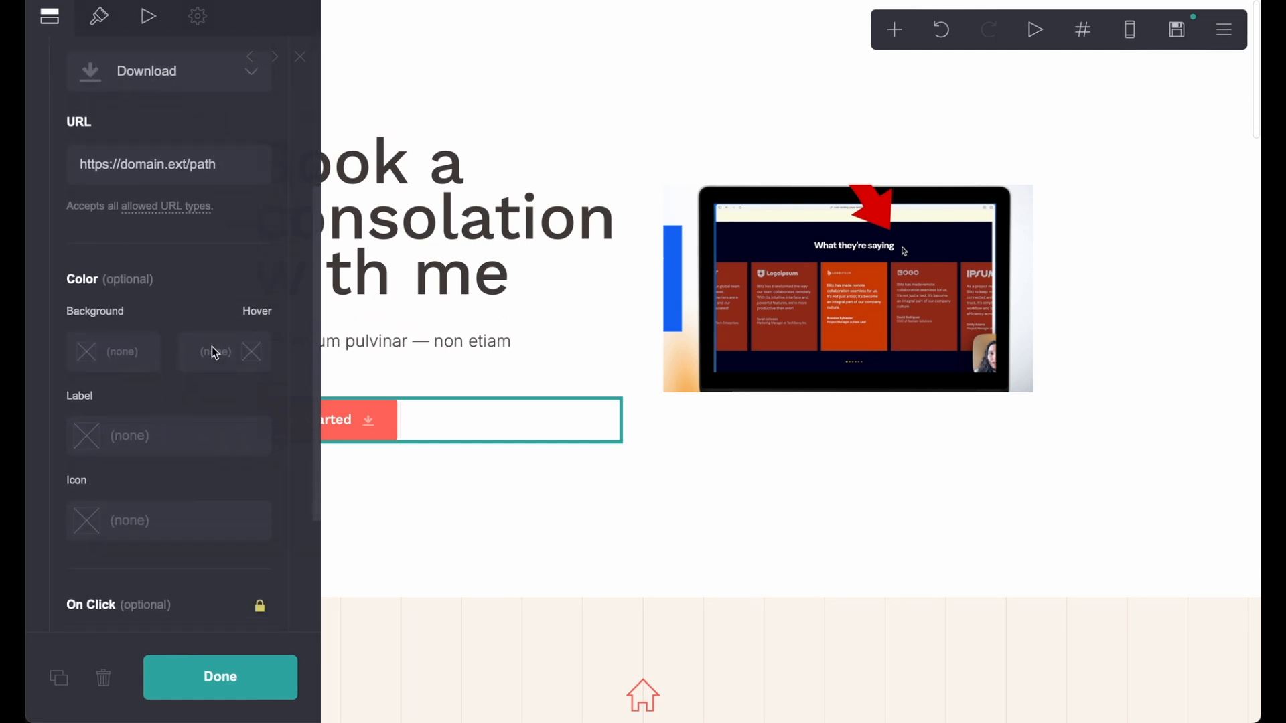
{"action": "scroll", "coordinate": [214, 352], "scroll_direction": "down", "scroll_amount": 3}
{"action": "scroll", "coordinate": [212, 348], "scroll_direction": "up", "scroll_amount": 5}
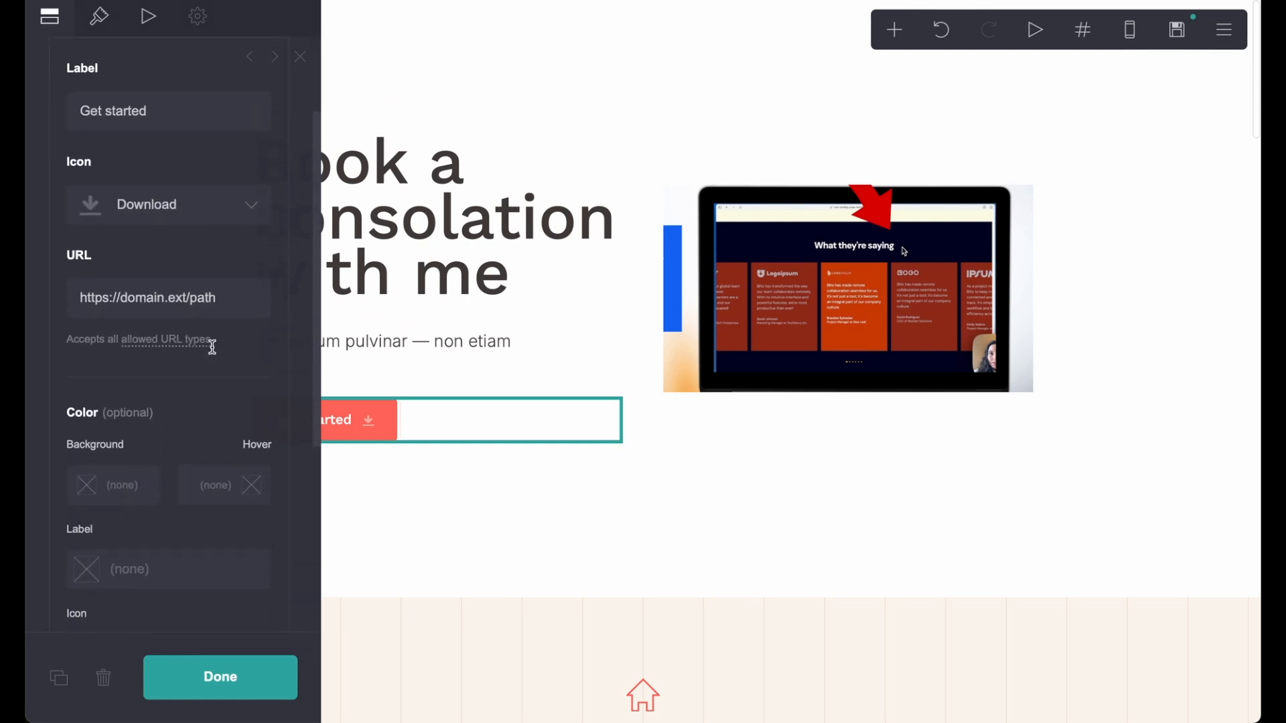
{"action": "scroll", "coordinate": [213, 346], "scroll_direction": "up", "scroll_amount": 2}
{"action": "scroll", "coordinate": [248, 321], "scroll_direction": "up", "scroll_amount": 1}
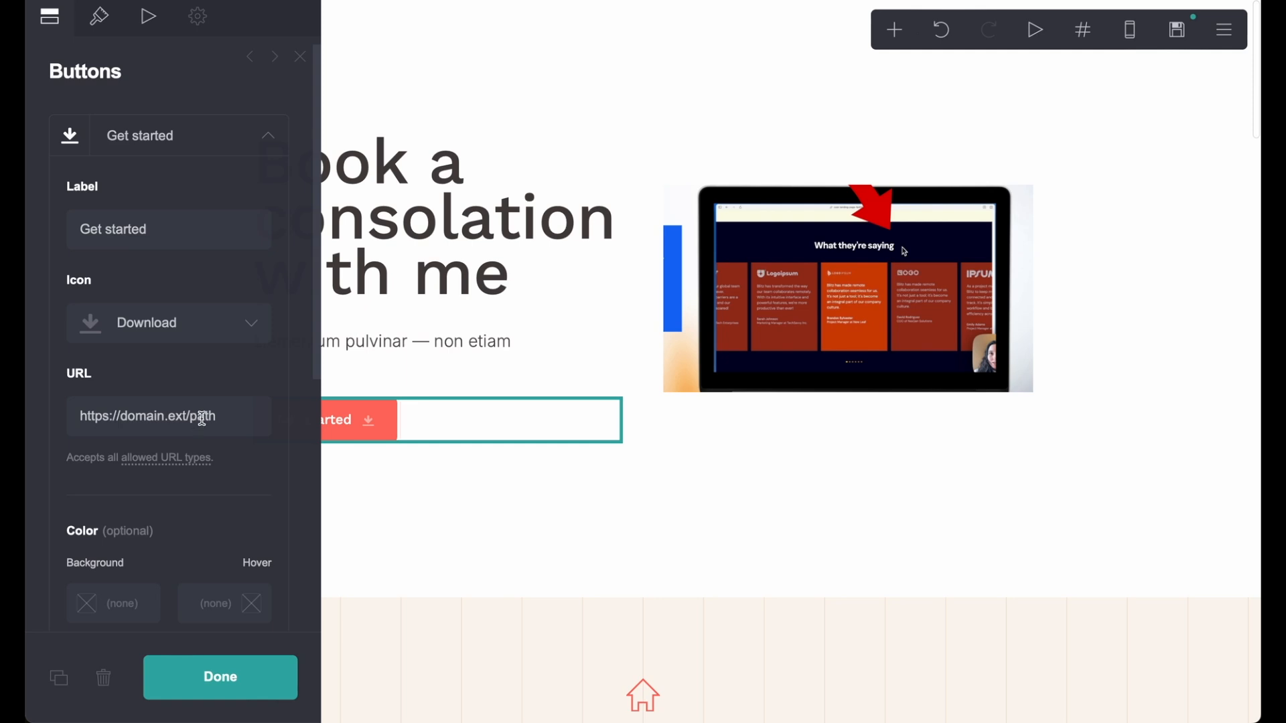
{"action": "left_click", "coordinate": [209, 664]}
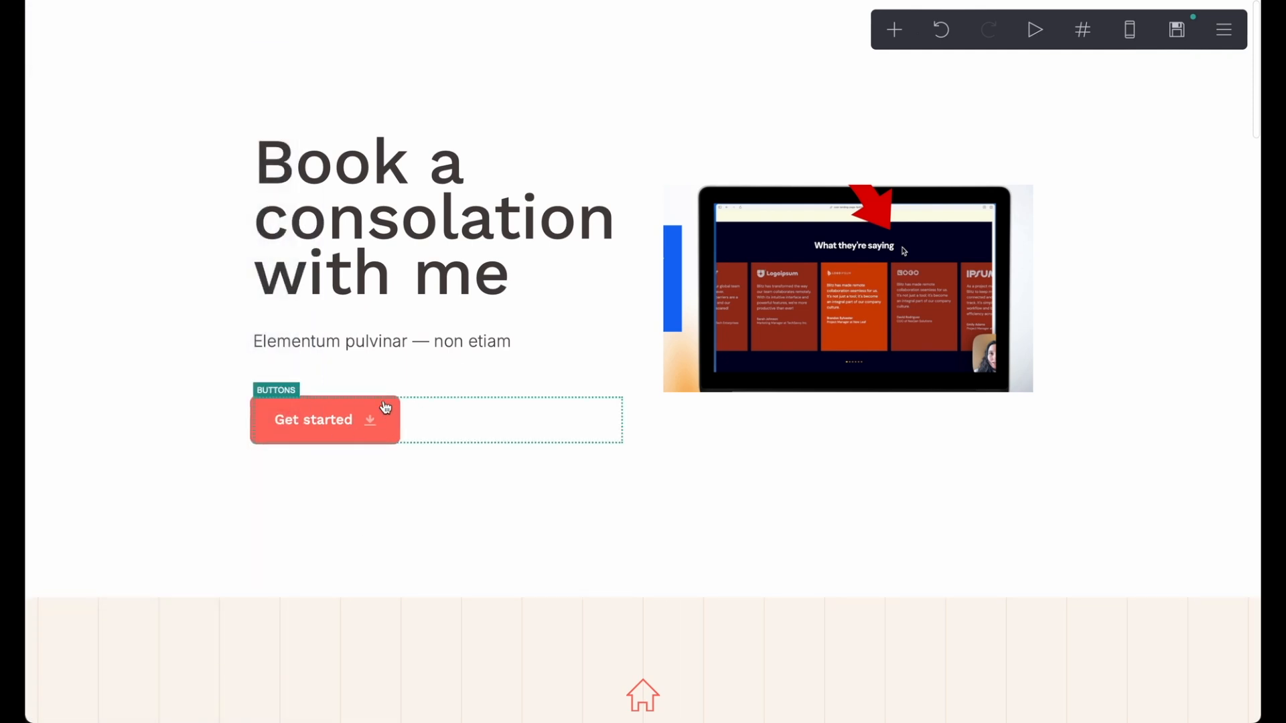
- Add a widget below the hero subtitle and set its type to Gumroad
{"action": "left_click", "coordinate": [560, 340]}
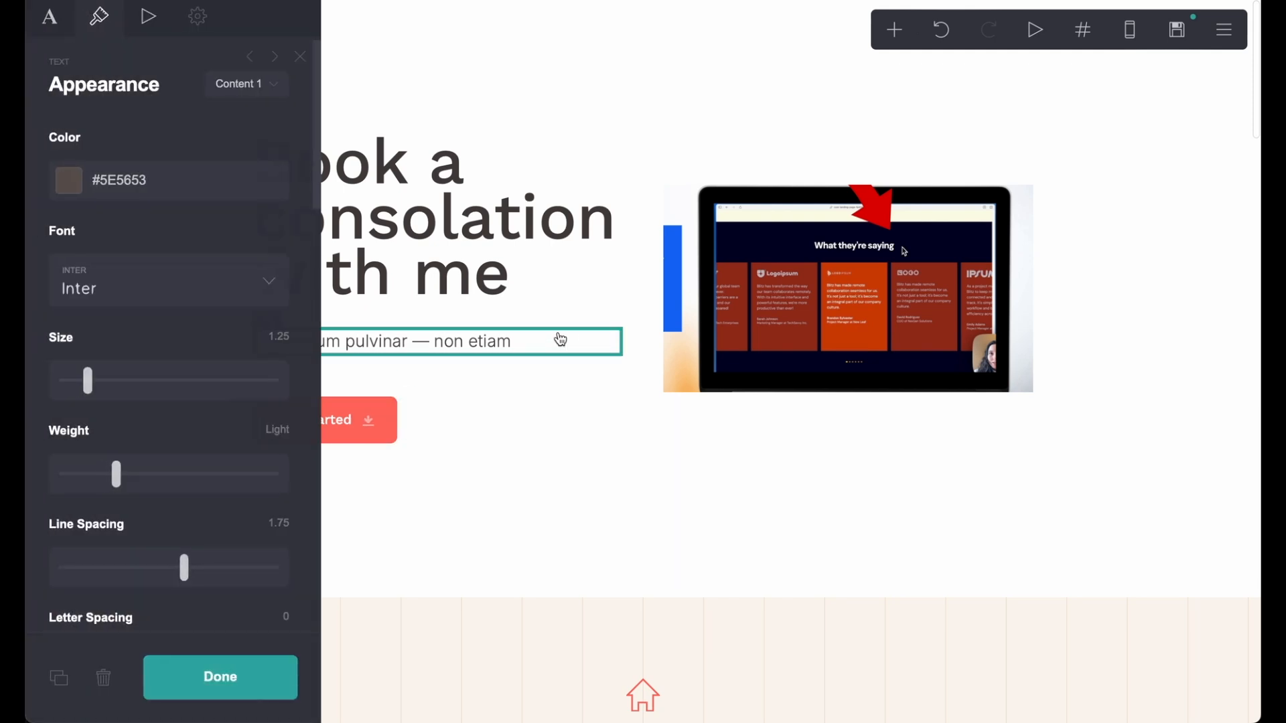
{"action": "left_click", "coordinate": [899, 31]}
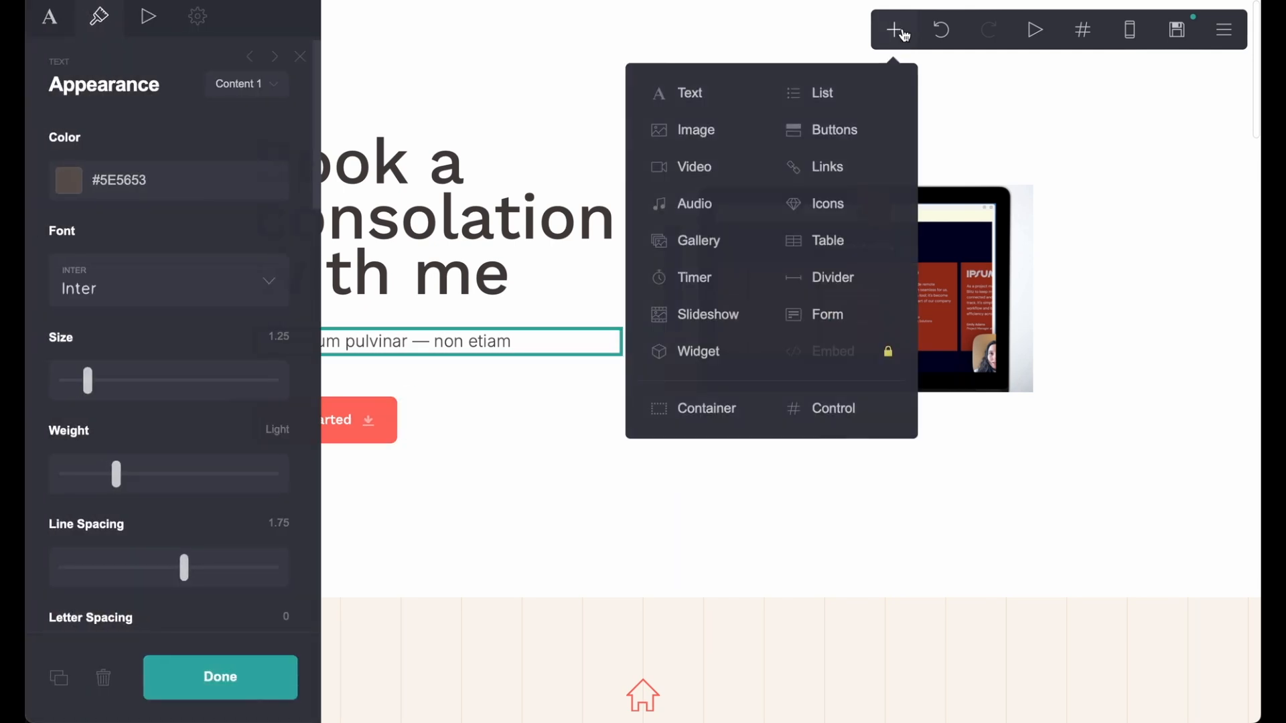
{"action": "left_click", "coordinate": [690, 355]}
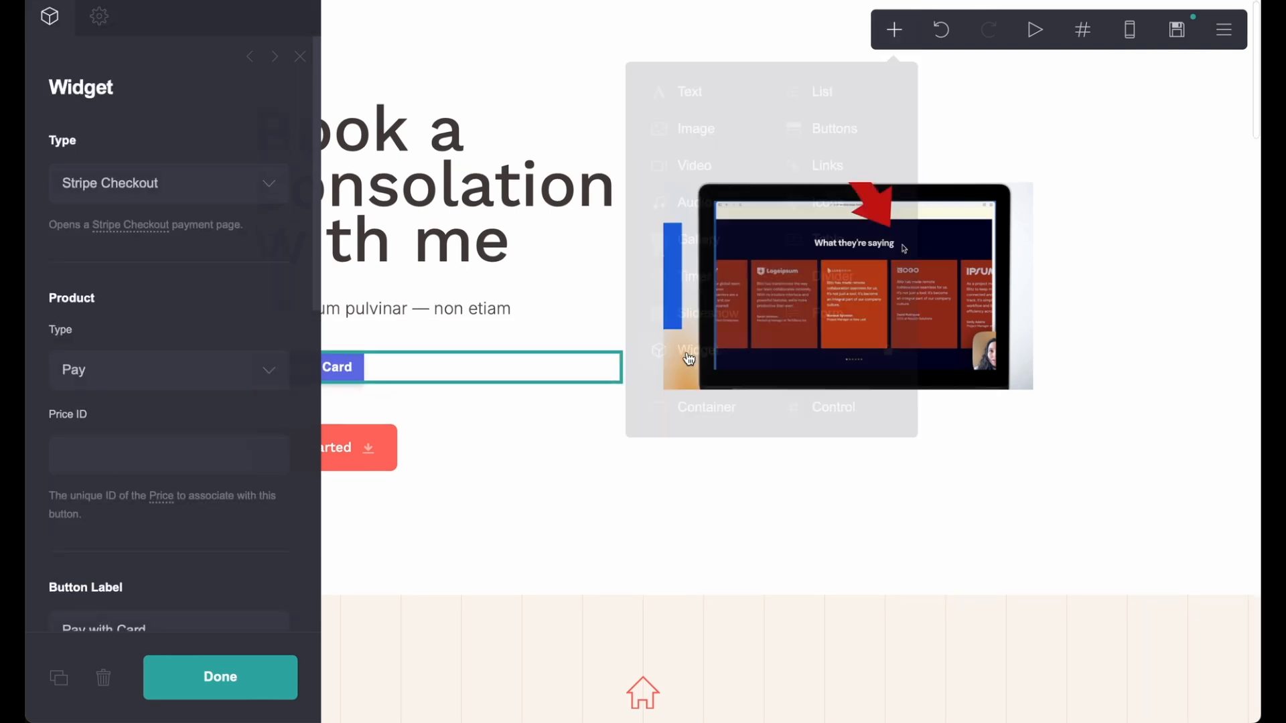
{"action": "left_click", "coordinate": [235, 183]}
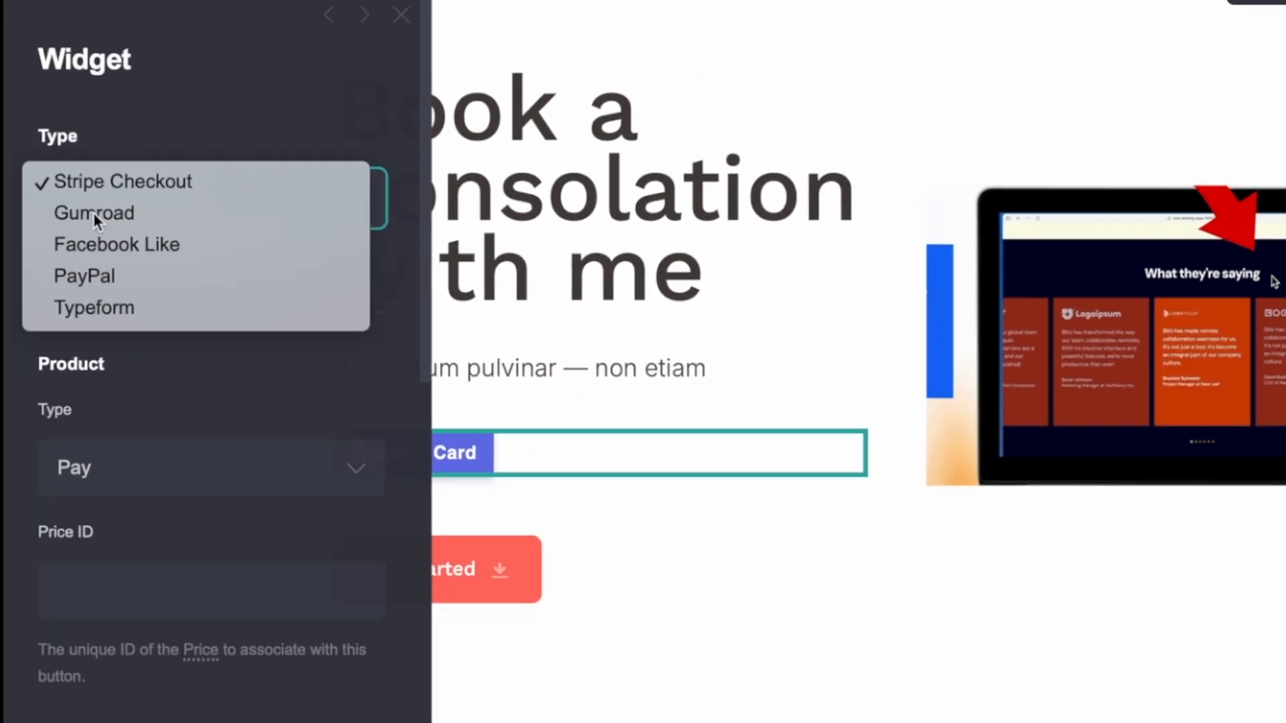
{"action": "left_click", "coordinate": [94, 228]}
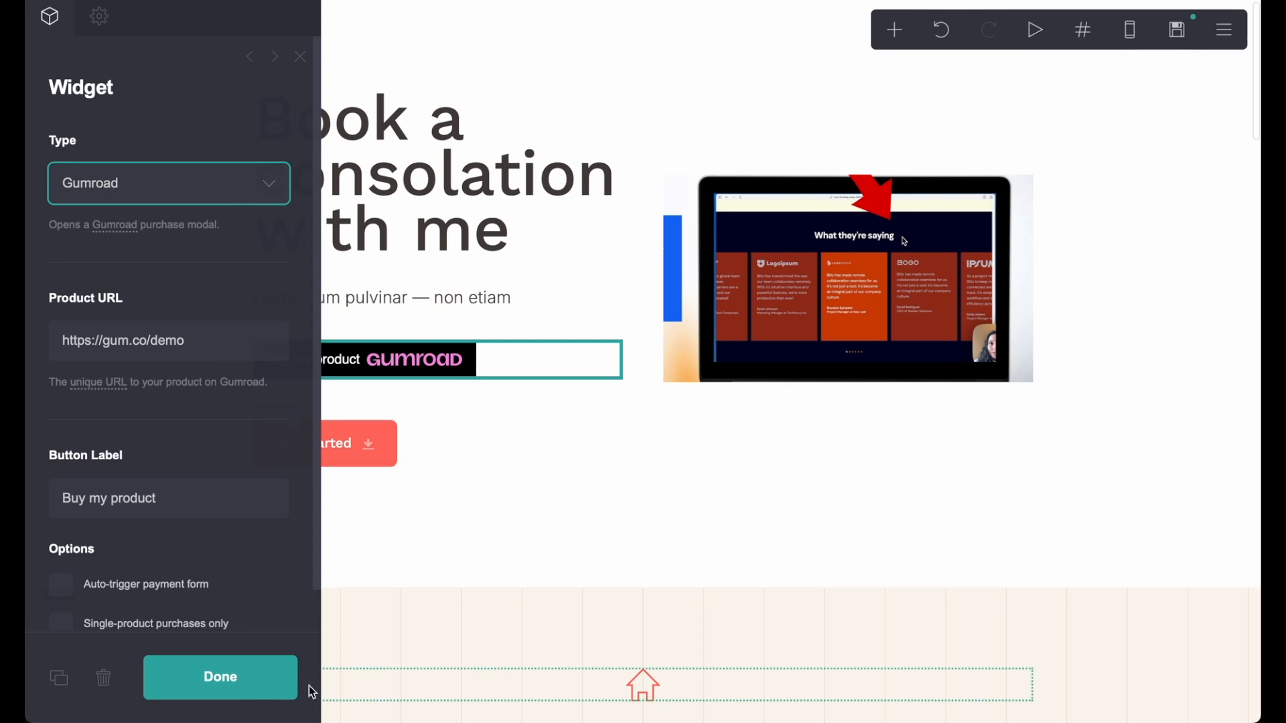
{"action": "left_click", "coordinate": [277, 700]}
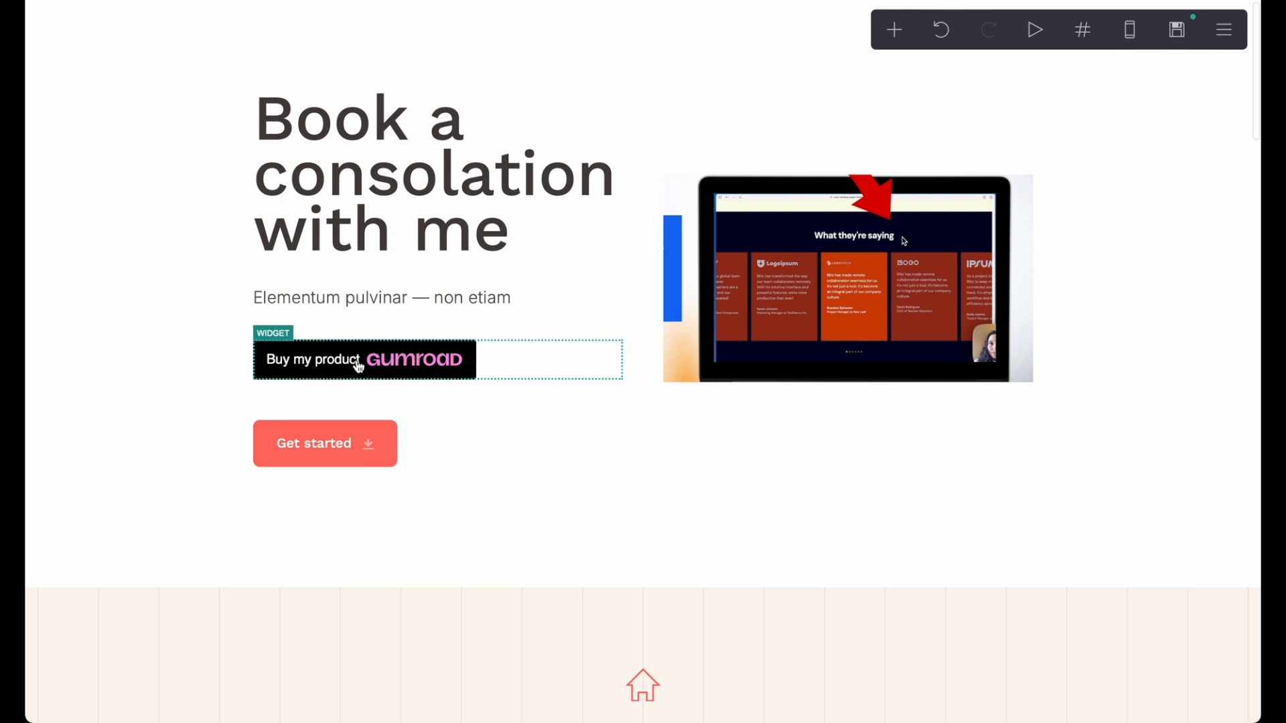
- Look over the element types that can be added to the page, including Embed
{"action": "left_click", "coordinate": [895, 30]}
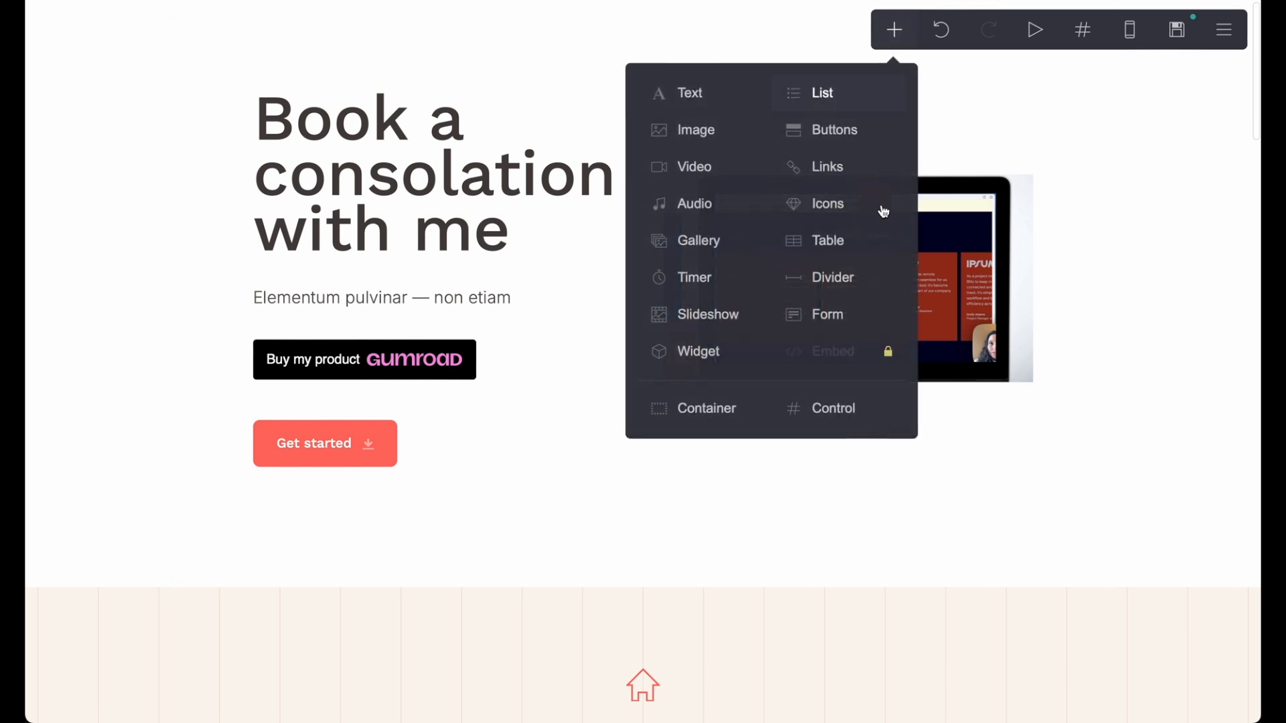
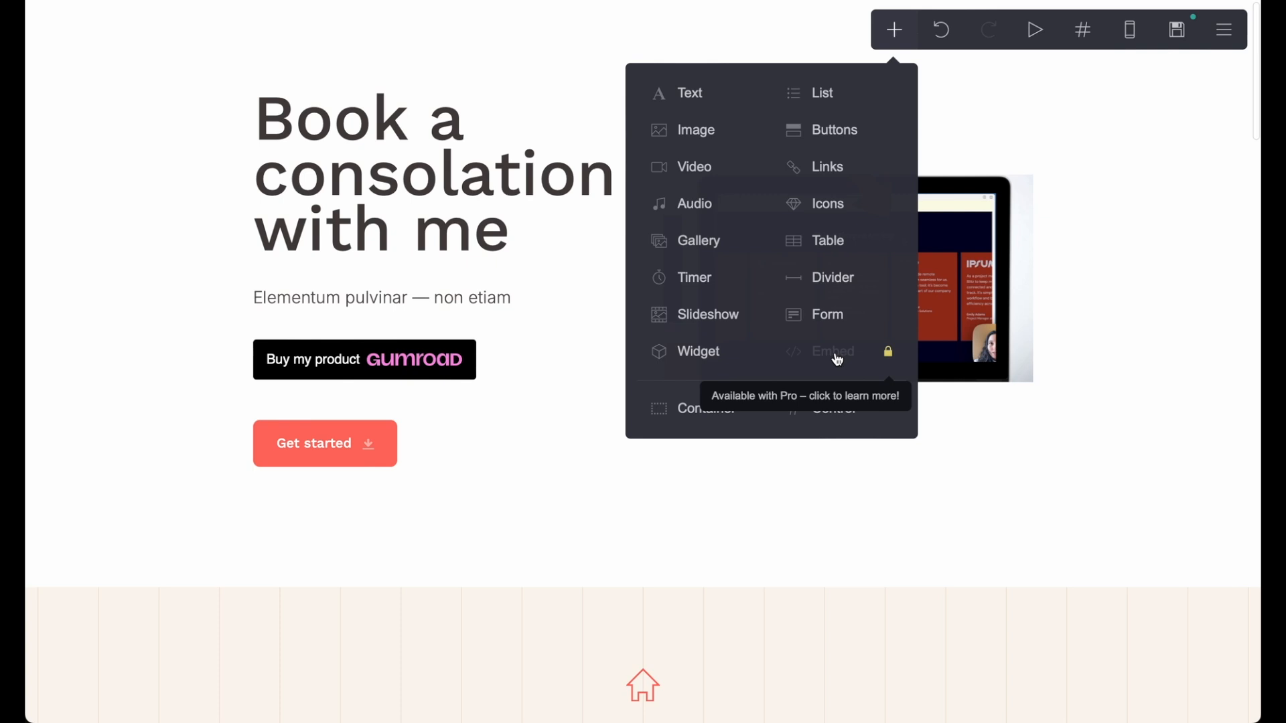
{"action": "scroll", "coordinate": [837, 361], "scroll_direction": "down", "scroll_amount": 1}
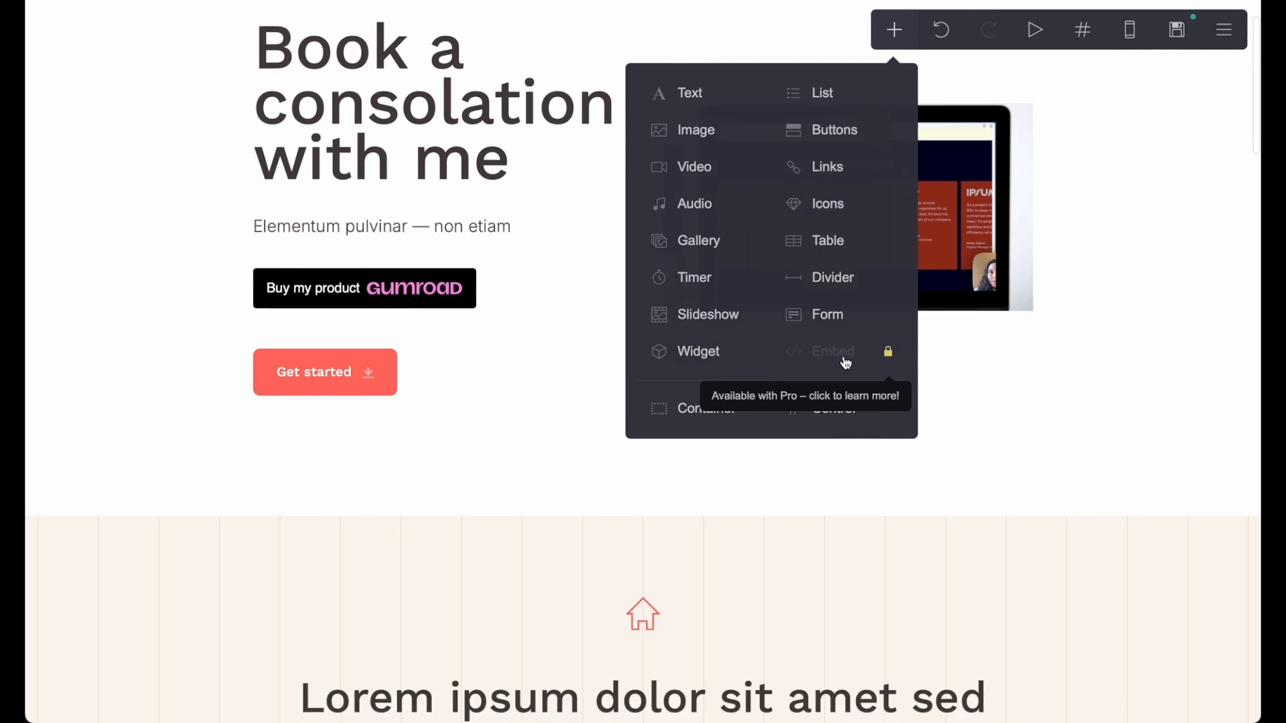
{"action": "left_click", "coordinate": [1168, 192]}
{"action": "left_click", "coordinate": [199, 696]}
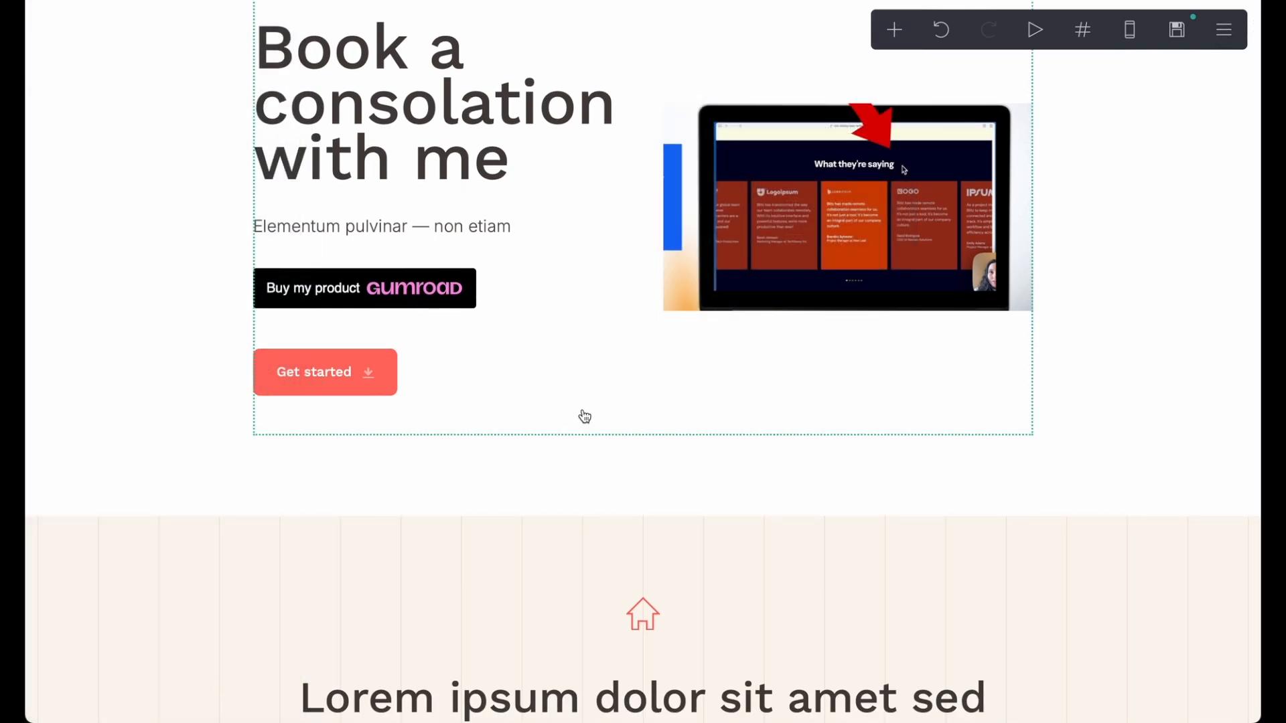
{"action": "scroll", "coordinate": [589, 416], "scroll_direction": "up", "scroll_amount": 1}
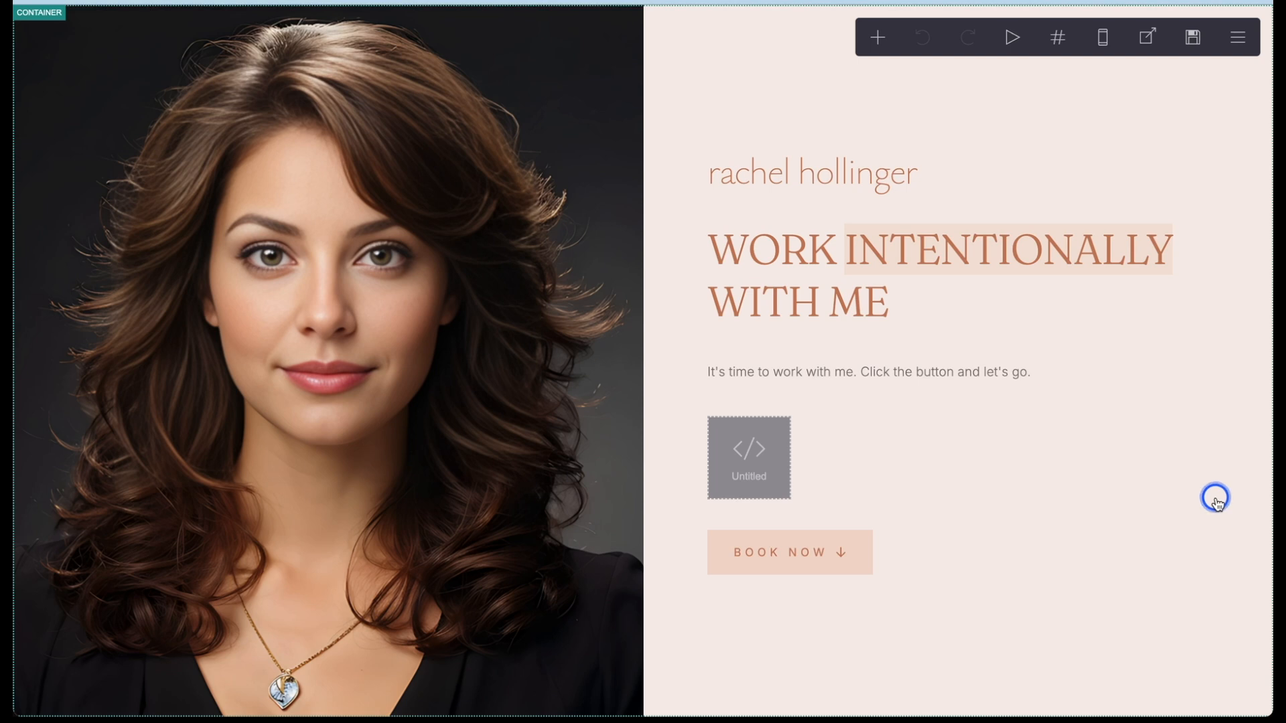
- On the "Work intentionally with me" page, review the Calendly code and settings of the embed above the Book Now button
{"action": "scroll", "coordinate": [1215, 499], "scroll_direction": "down", "scroll_amount": 5}
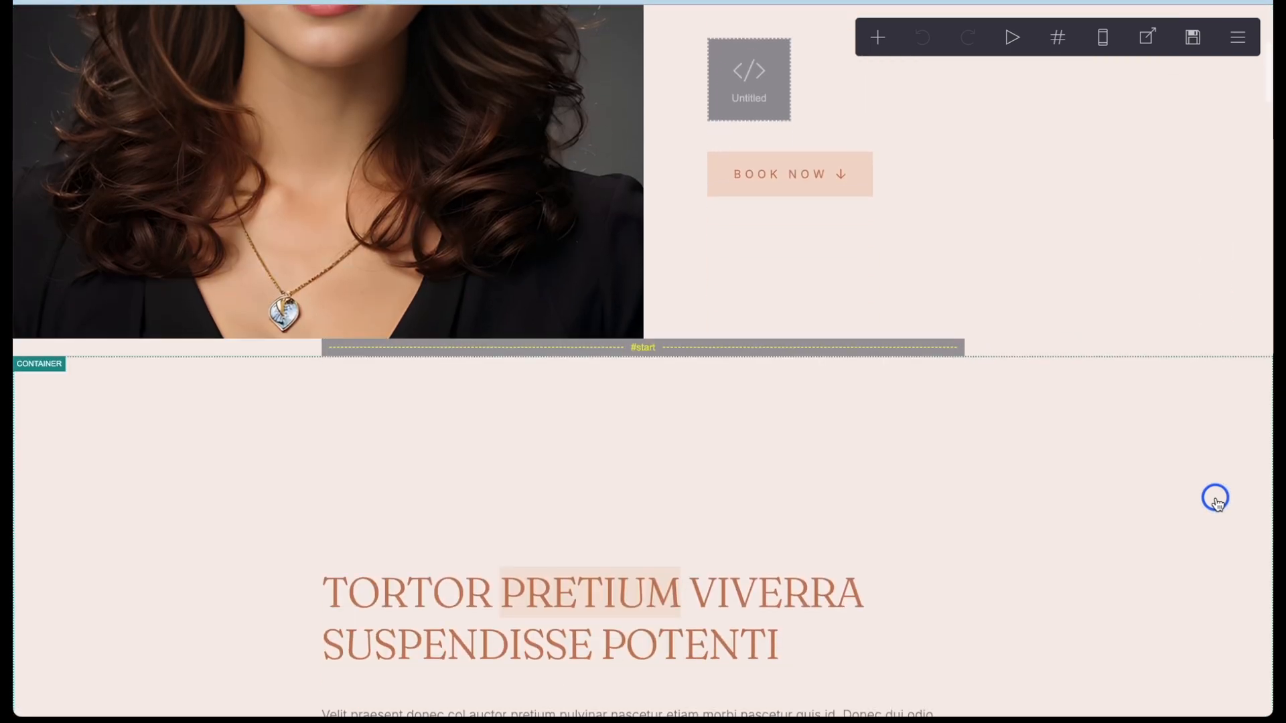
{"action": "scroll", "coordinate": [1215, 499], "scroll_direction": "up", "scroll_amount": 5}
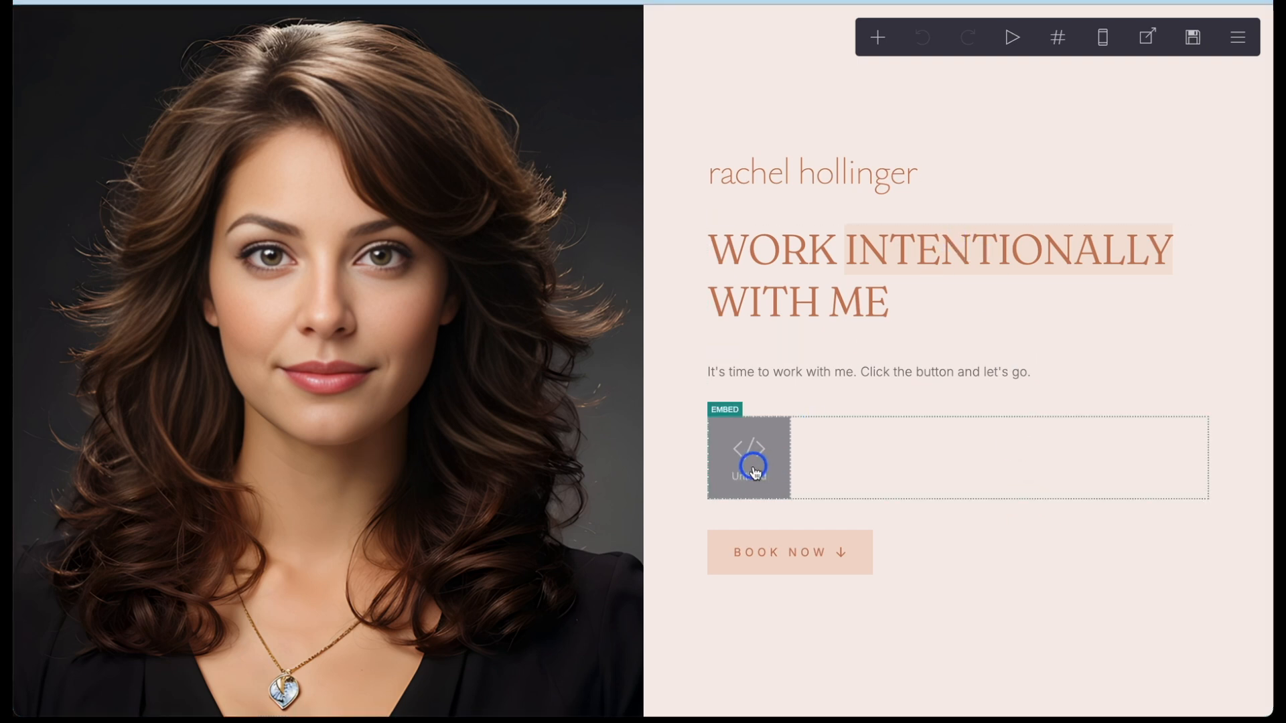
{"action": "left_click", "coordinate": [878, 37]}
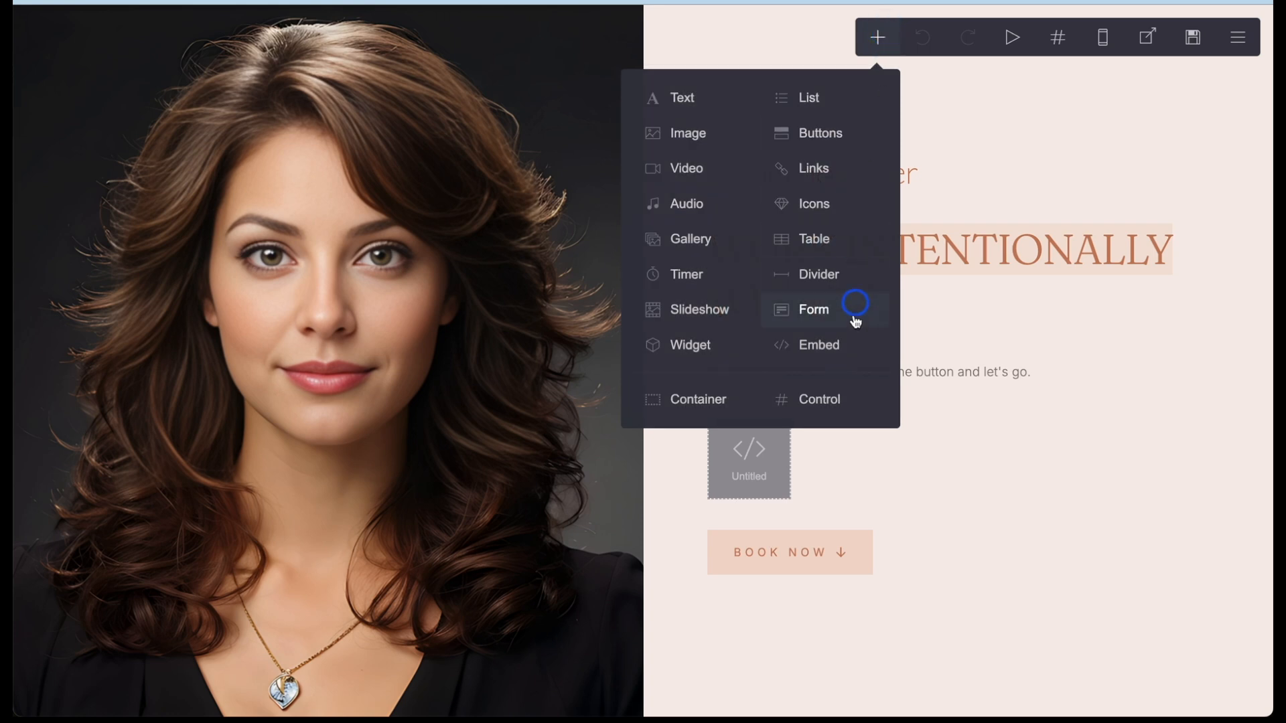
{"action": "left_click", "coordinate": [826, 345]}
{"action": "left_click", "coordinate": [947, 481]}
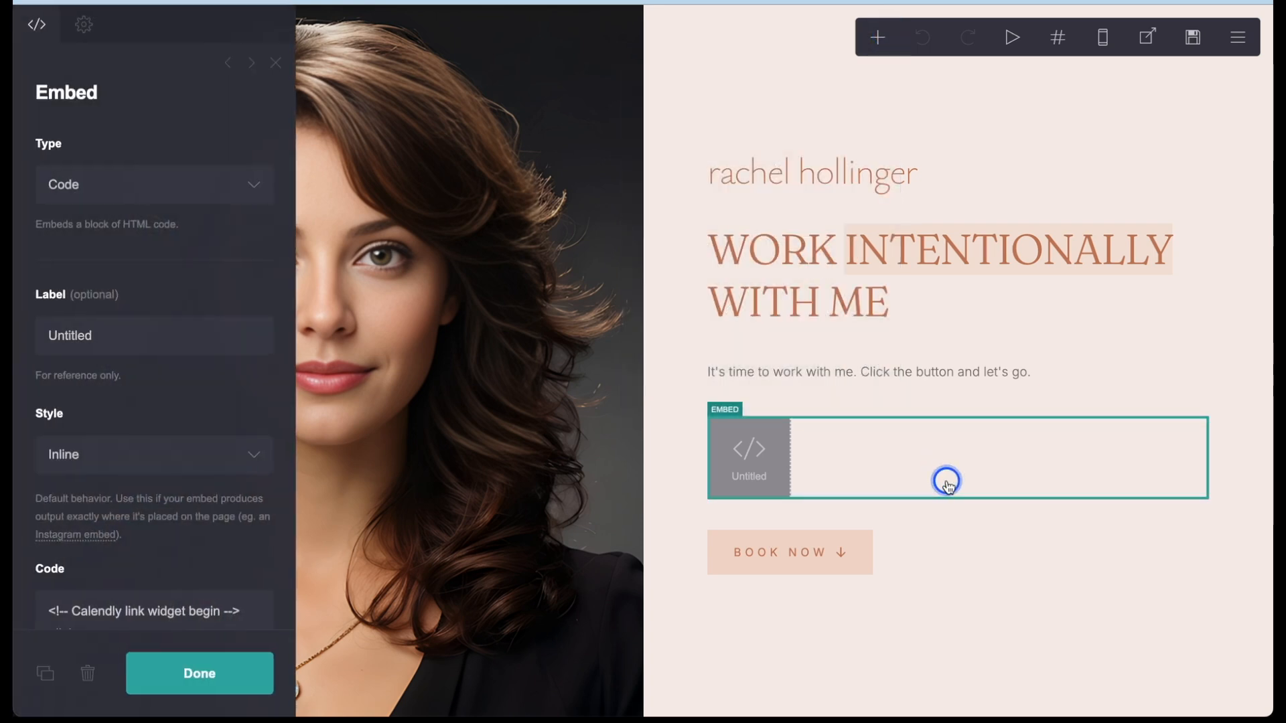
{"action": "scroll", "coordinate": [172, 494], "scroll_direction": "down", "scroll_amount": 3}
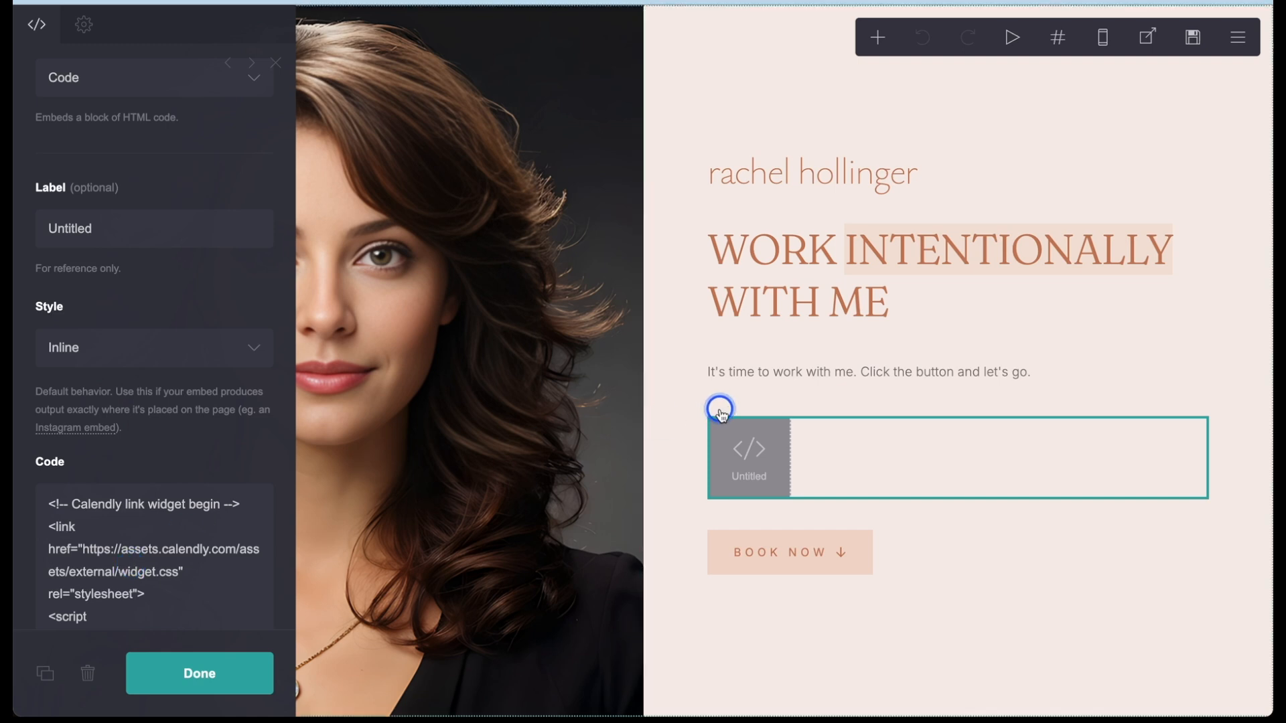
{"action": "left_click", "coordinate": [201, 673]}
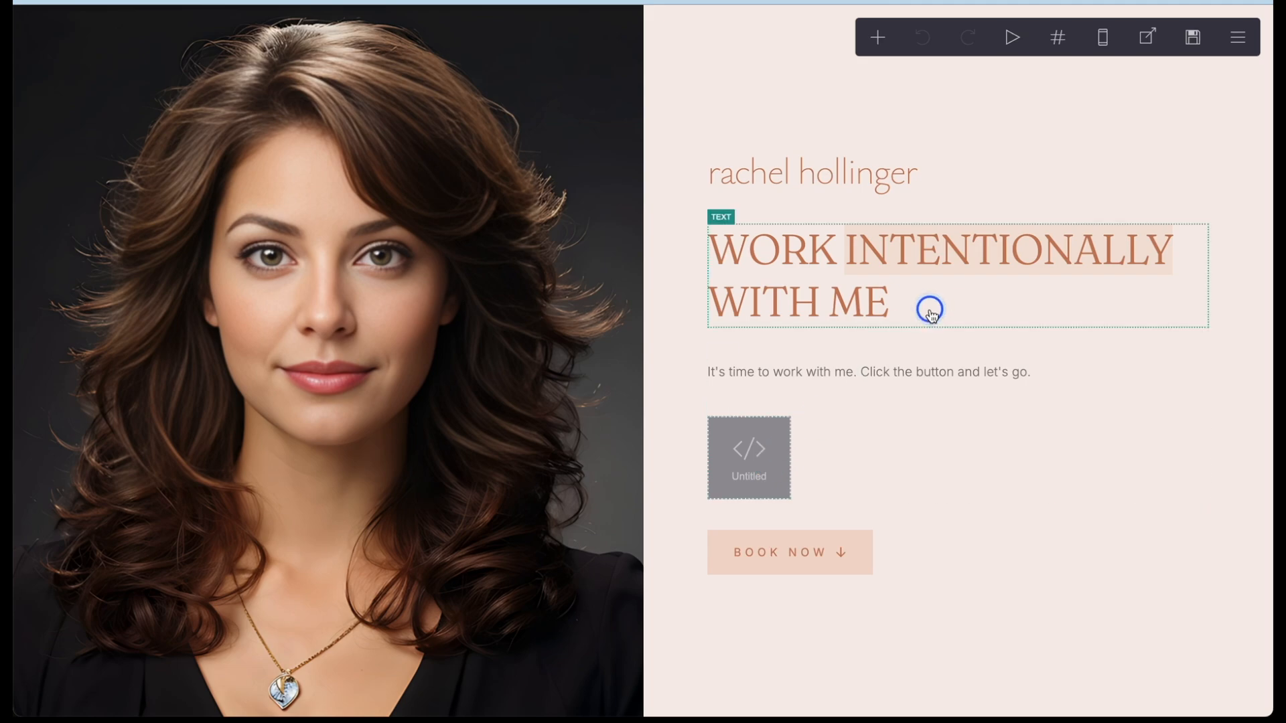
- Open the published page and test its "Schedule time with me" Calendly link by choosing October 8, 2024, closing the booking window without reserving
{"action": "left_click", "coordinate": [1146, 38]}
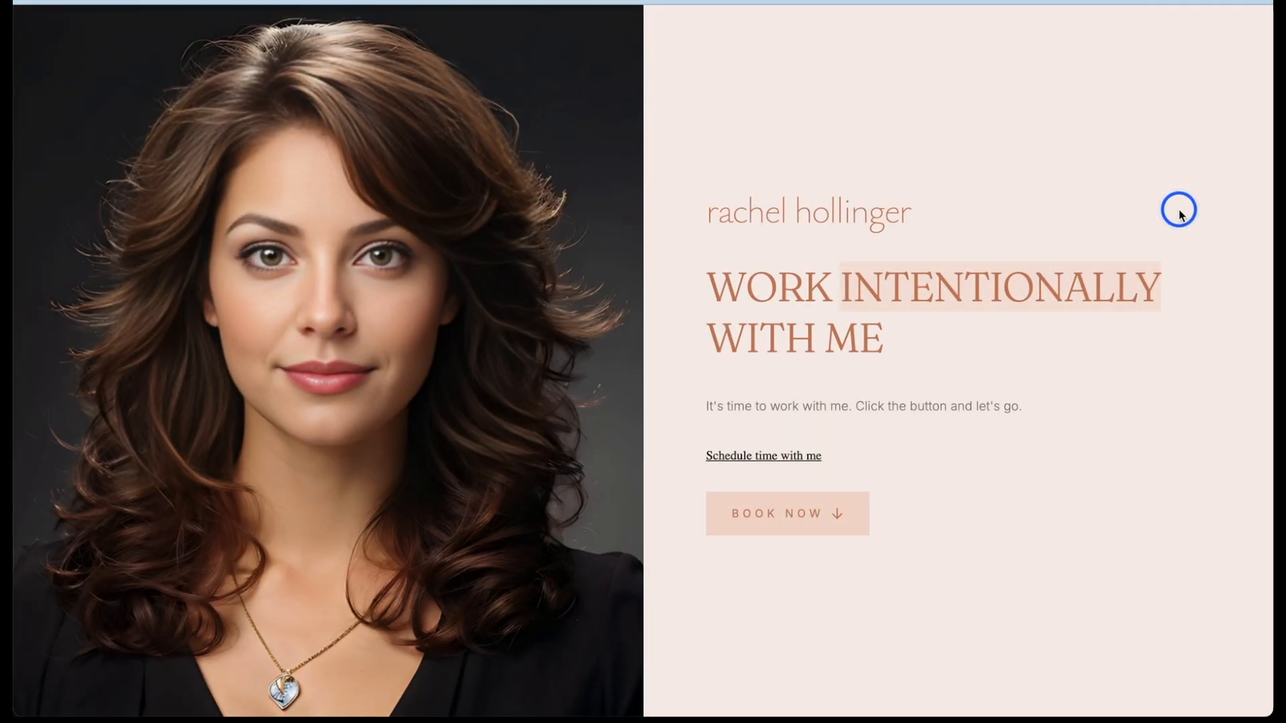
{"action": "scroll", "coordinate": [1180, 213], "scroll_direction": "down", "scroll_amount": 2}
{"action": "scroll", "coordinate": [1179, 212], "scroll_direction": "down", "scroll_amount": 1}
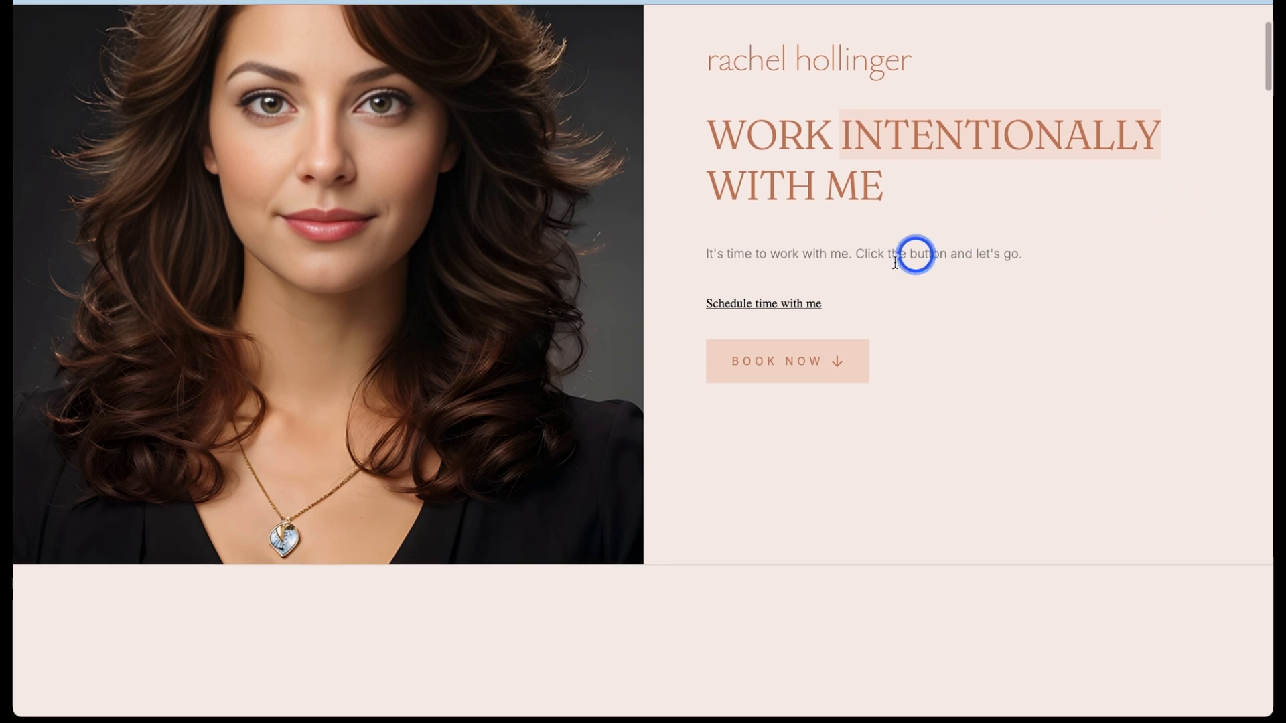
{"action": "left_click", "coordinate": [773, 304]}
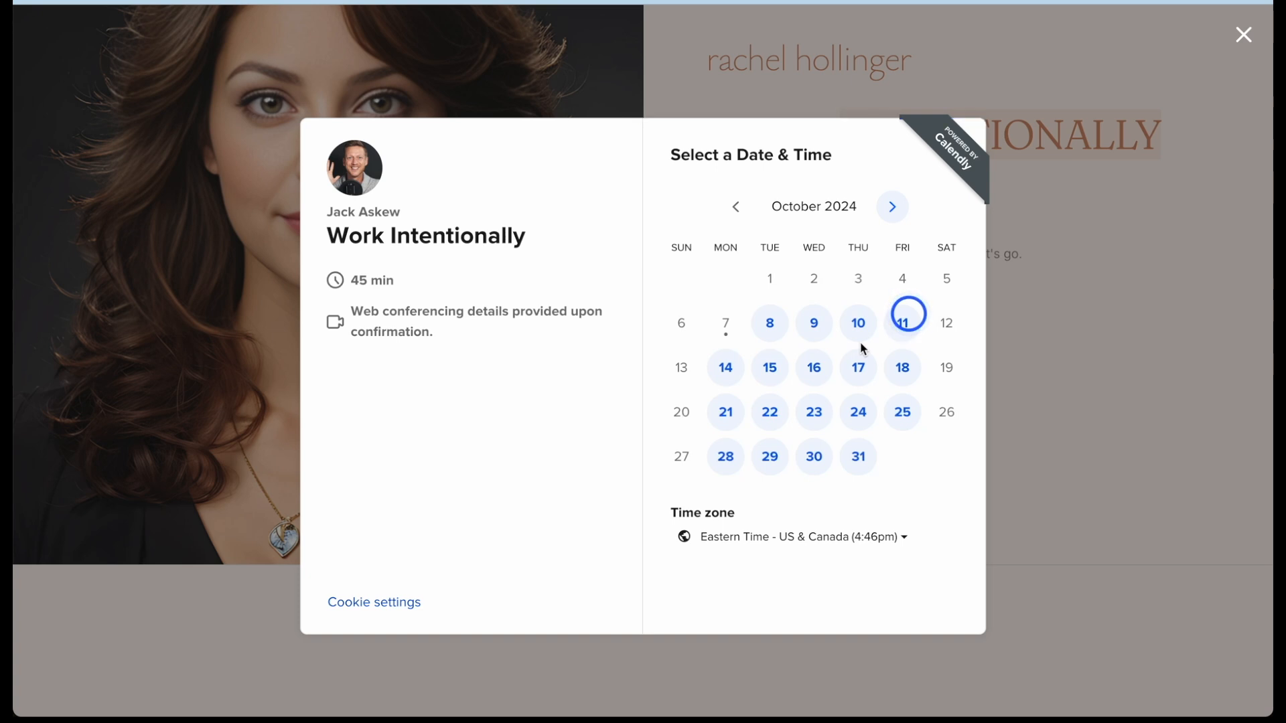
{"action": "left_click", "coordinate": [788, 335]}
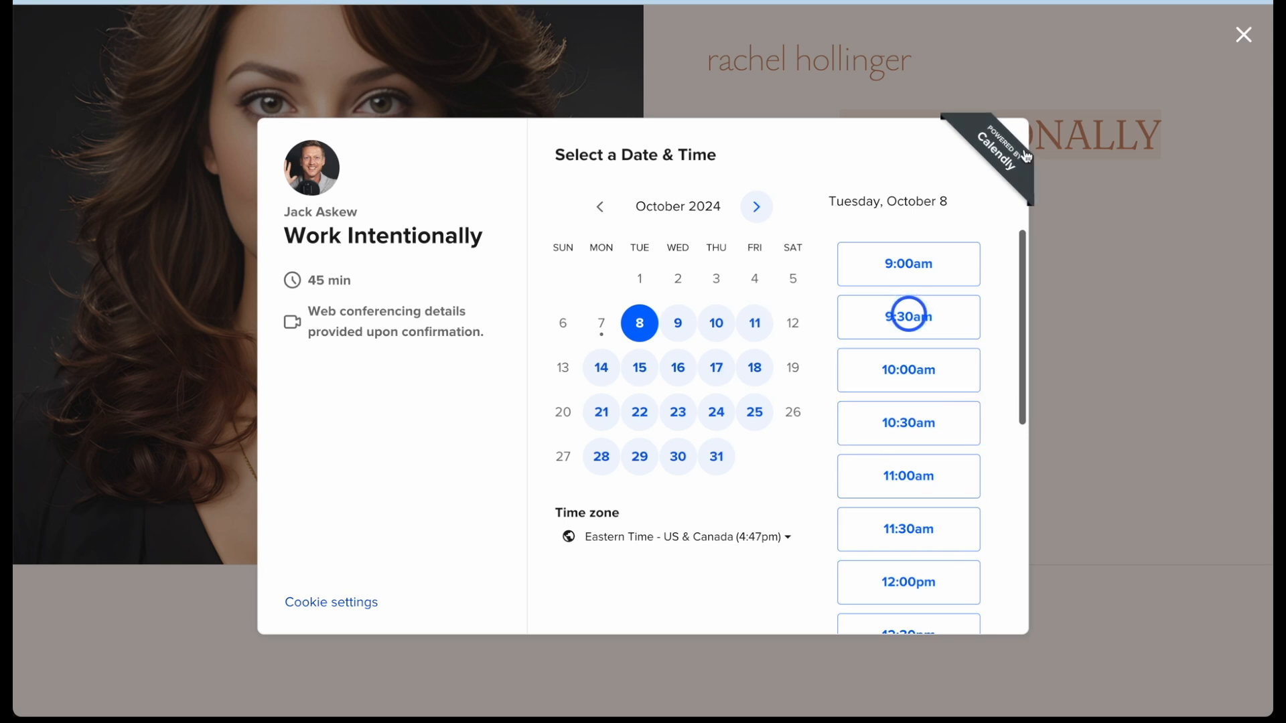
{"action": "left_click", "coordinate": [1244, 33]}
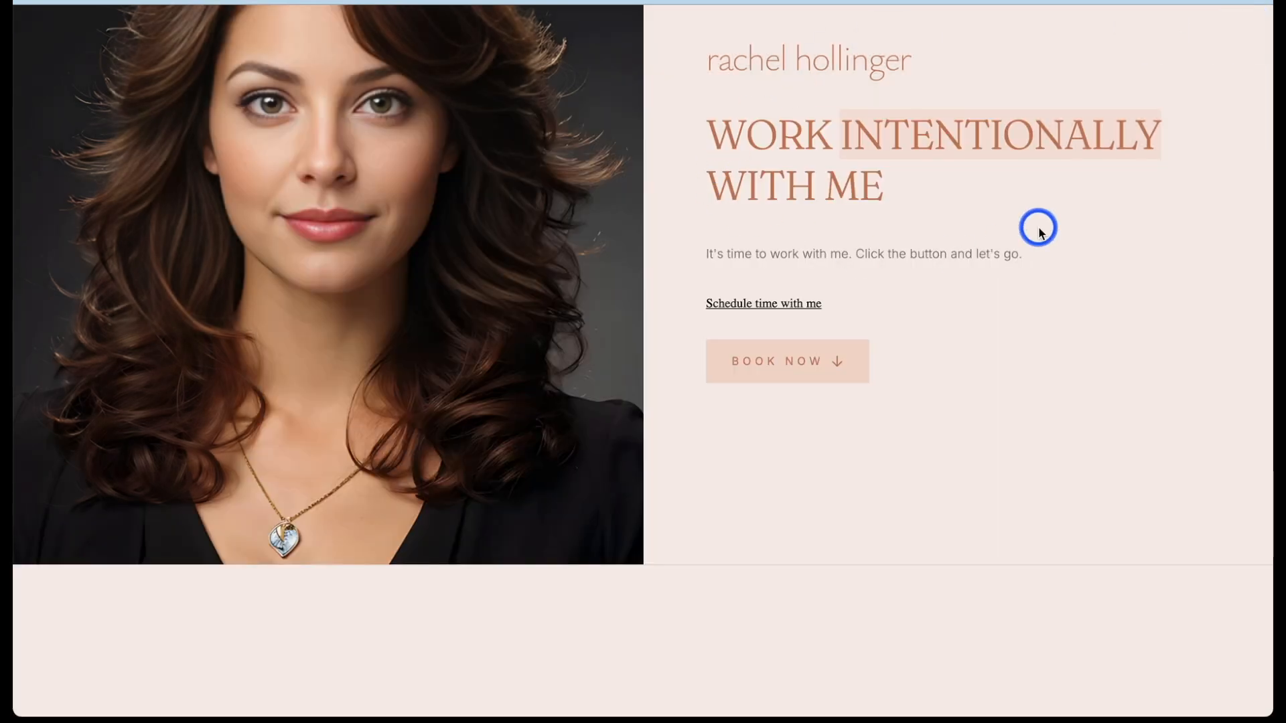
{"action": "scroll", "coordinate": [1038, 224], "scroll_direction": "up", "scroll_amount": 2}
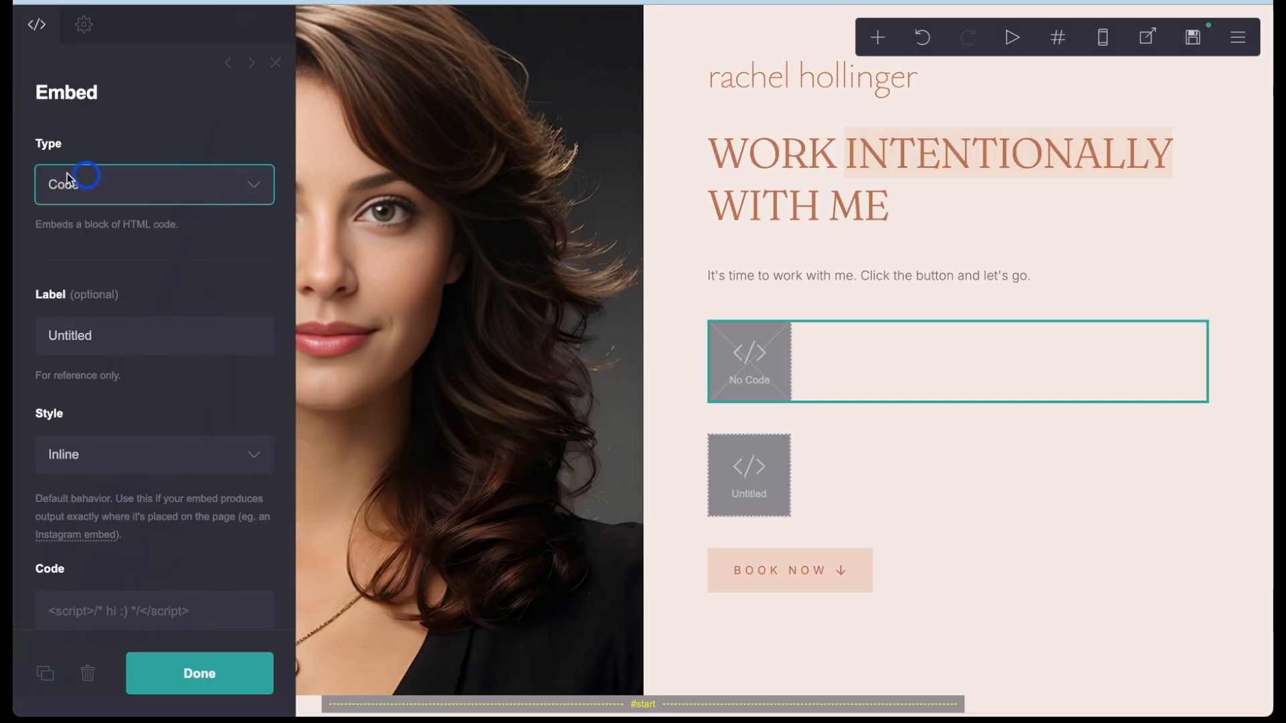
- Check the empty embed's type options, add a widget below that embed and open the widget's type choices
{"action": "left_click", "coordinate": [255, 192]}
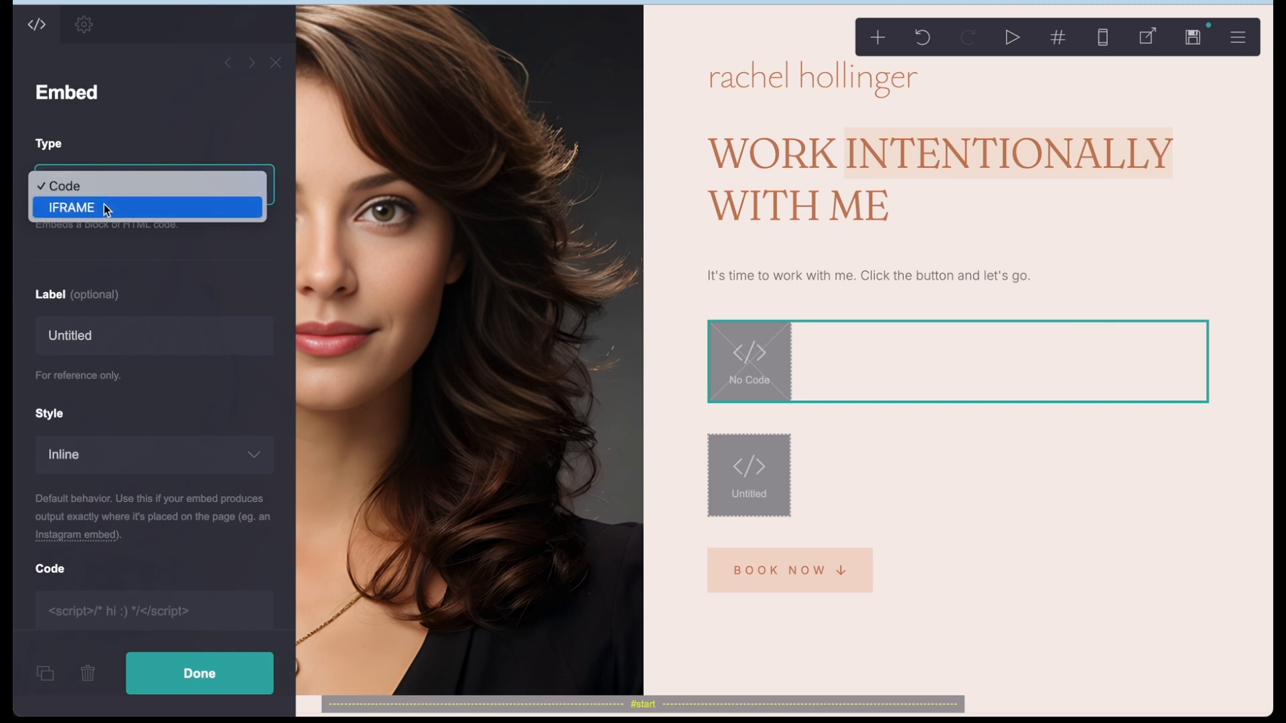
{"action": "left_click", "coordinate": [1030, 321]}
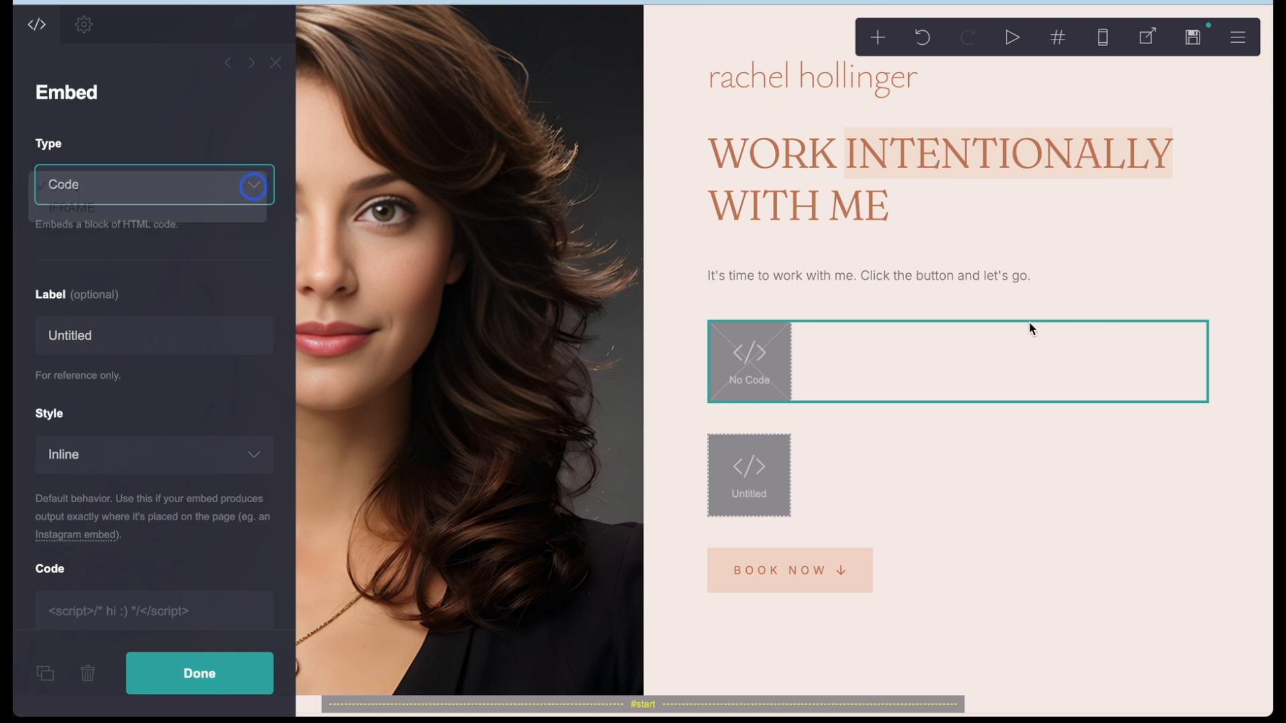
{"action": "left_click", "coordinate": [877, 37]}
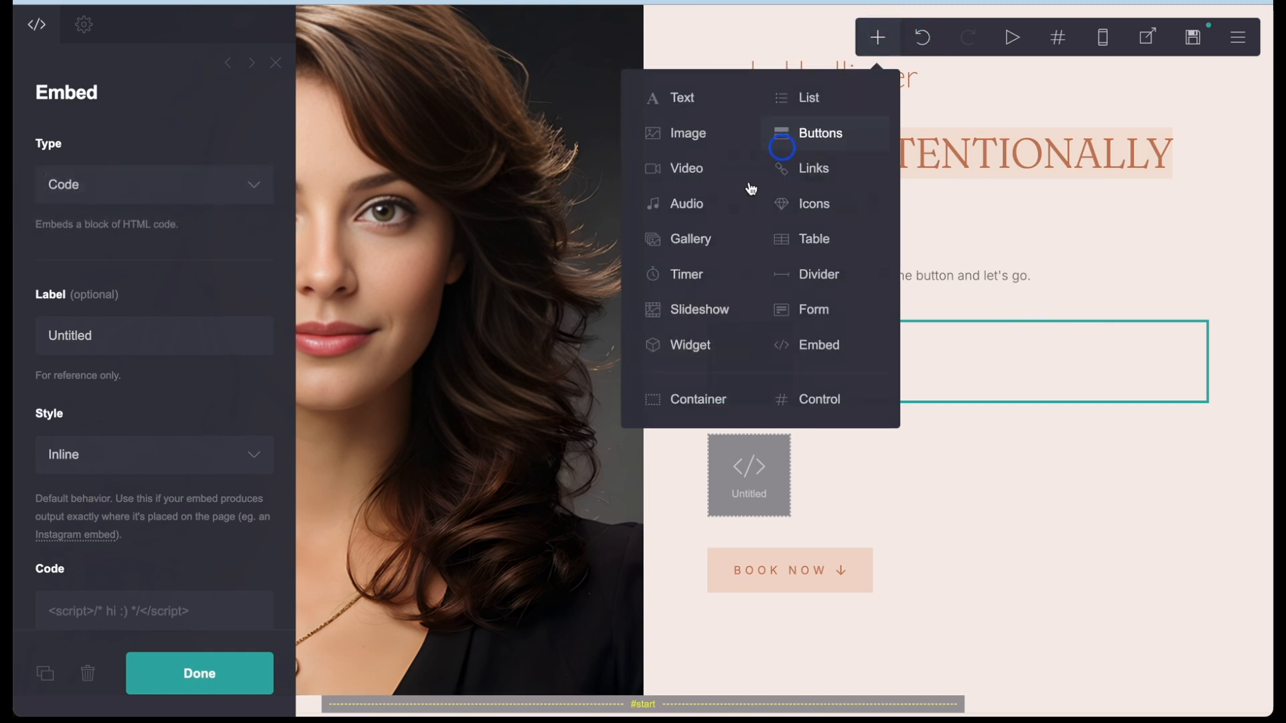
{"action": "left_click", "coordinate": [693, 326]}
{"action": "left_click", "coordinate": [689, 343]}
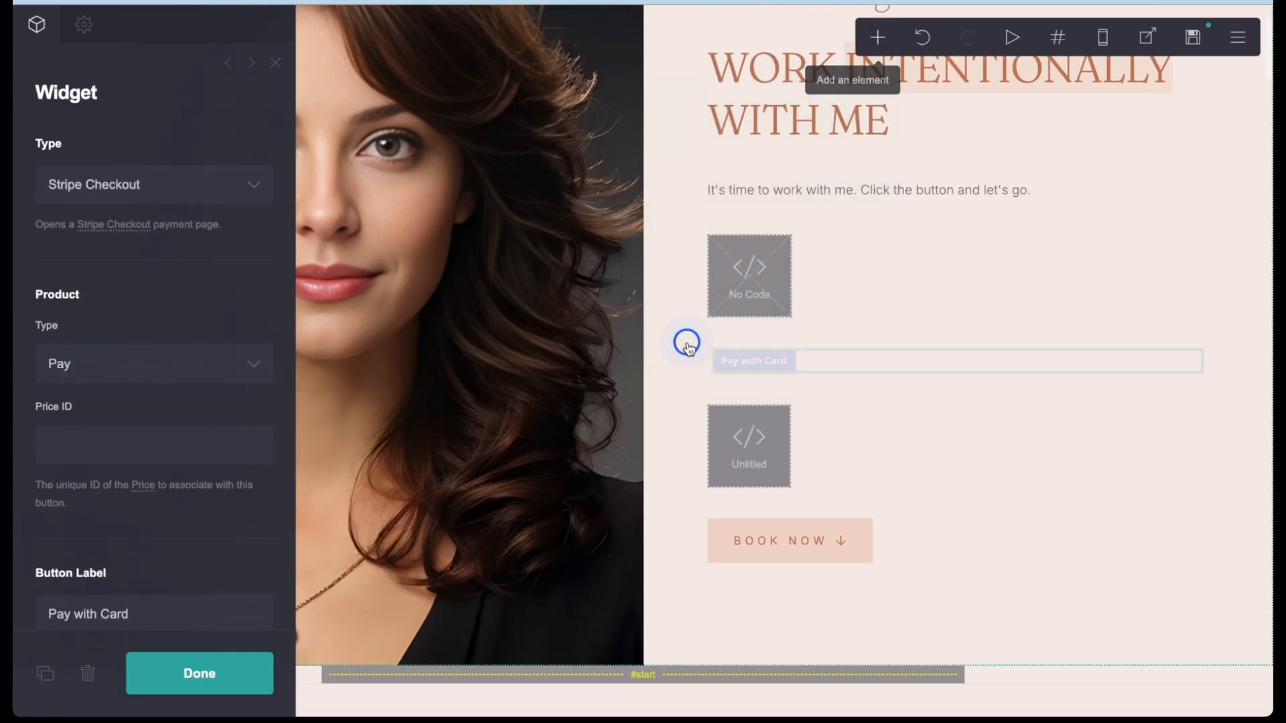
{"action": "left_click", "coordinate": [171, 184]}
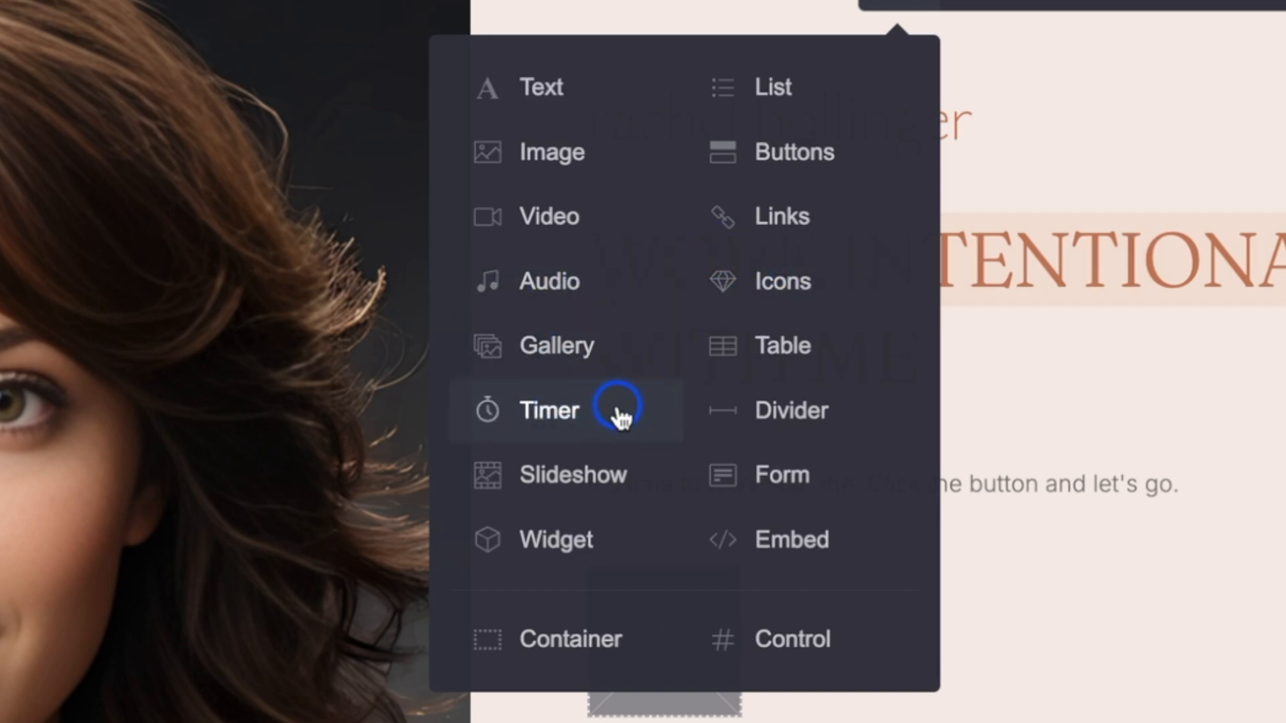
- Add a countdown timer and set its target day to 31 for October 2024
{"action": "left_click", "coordinate": [594, 426]}
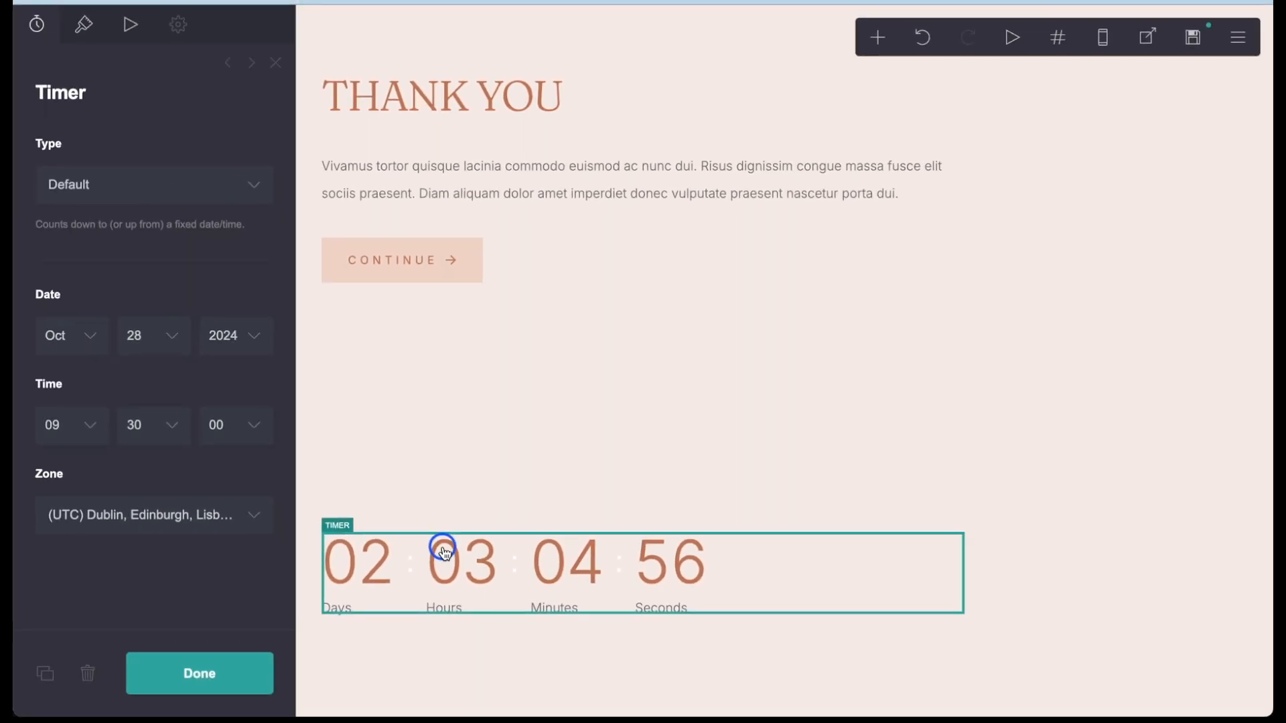
{"action": "left_click", "coordinate": [132, 336]}
{"action": "left_click", "coordinate": [140, 400]}
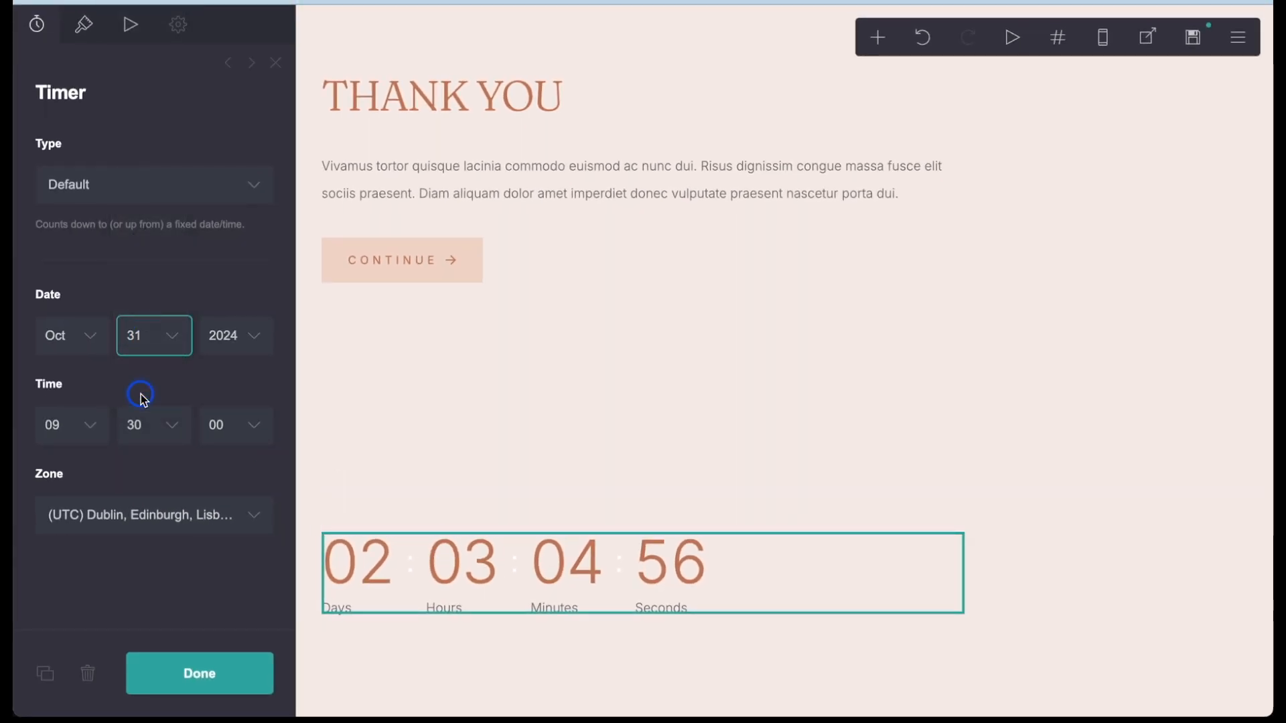
- Set the countdown timer's target time to 20:00:00 and finish editing the timer
{"action": "left_click", "coordinate": [75, 427]}
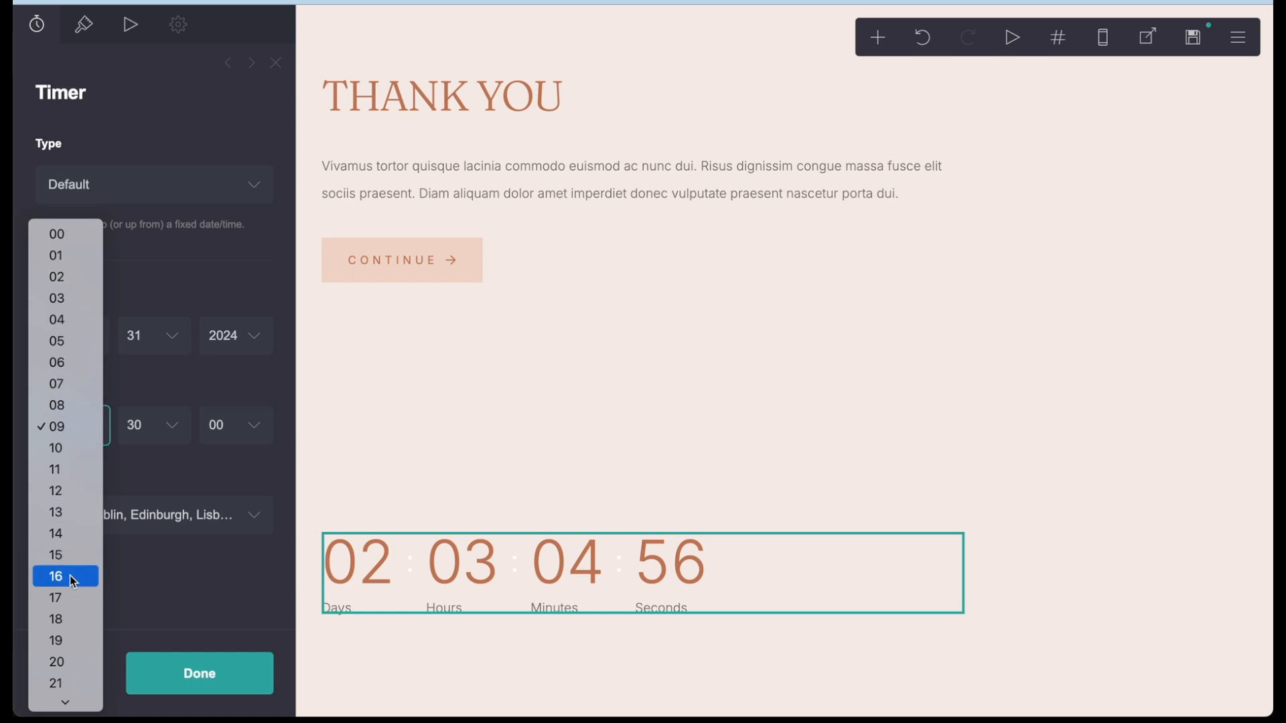
{"action": "scroll", "coordinate": [71, 577], "scroll_direction": "down", "scroll_amount": 1}
{"action": "left_click", "coordinate": [60, 633]}
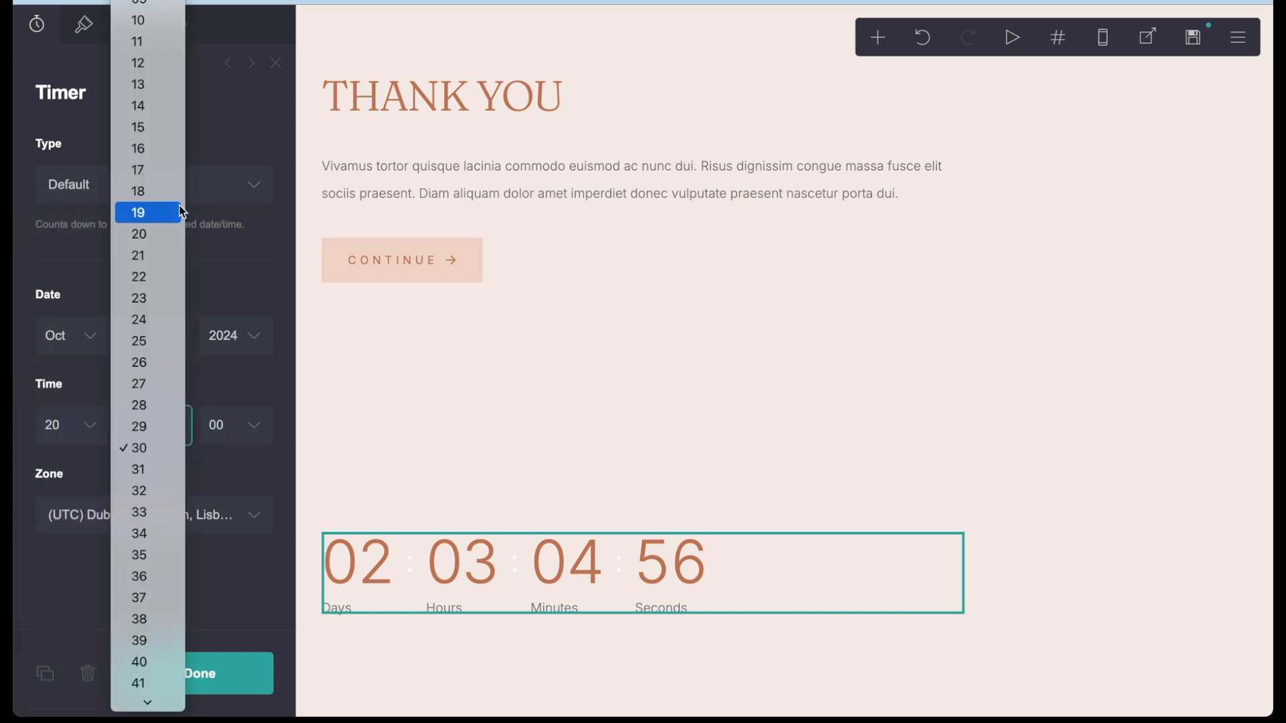
{"action": "scroll", "coordinate": [170, 174], "scroll_direction": "up", "scroll_amount": 3}
{"action": "left_click", "coordinate": [142, 2]}
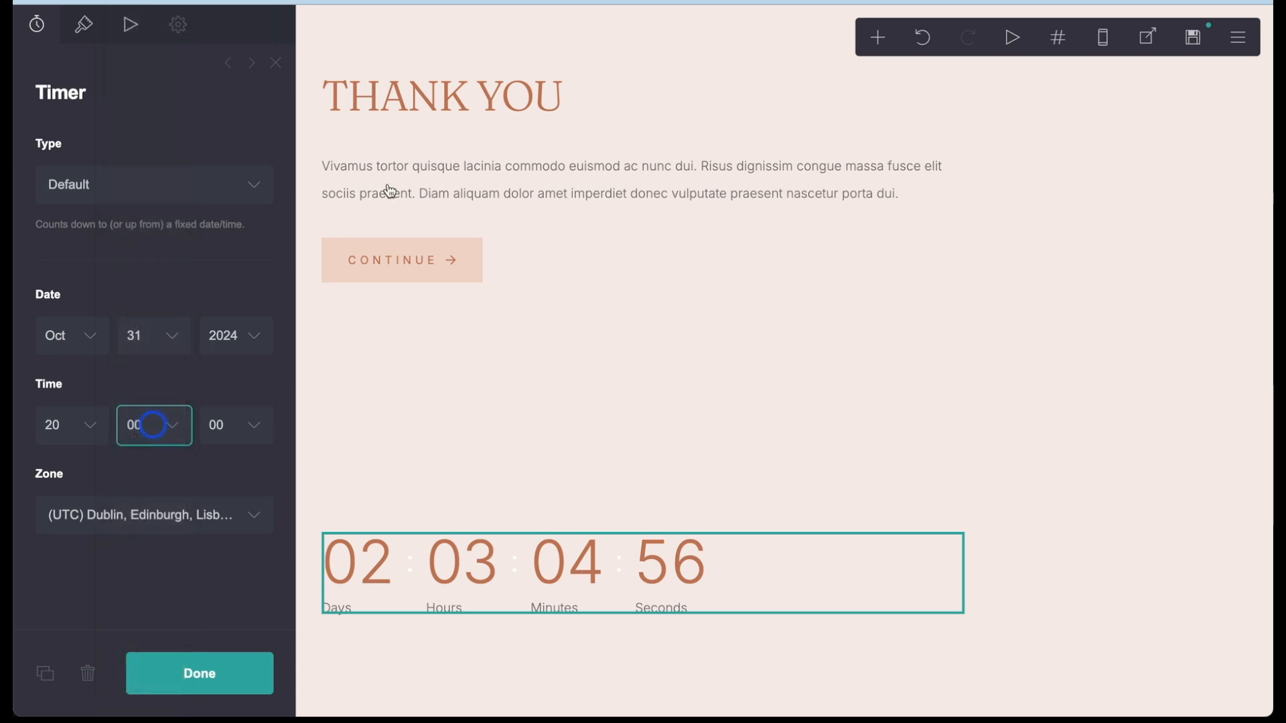
{"action": "left_click", "coordinate": [185, 673]}
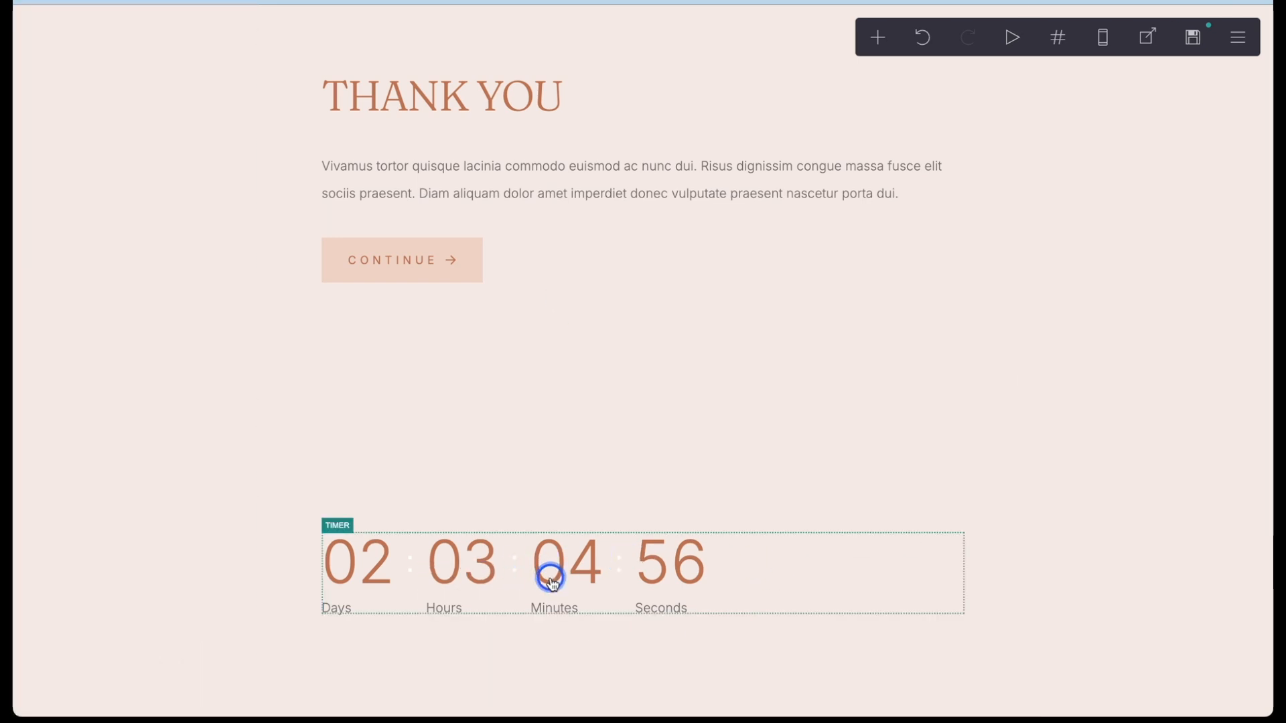
- Publish the site changes to the .carrd.co URL with the title and description "Work"
{"action": "left_click", "coordinate": [1239, 37]}
{"action": "left_click", "coordinate": [1186, 101]}
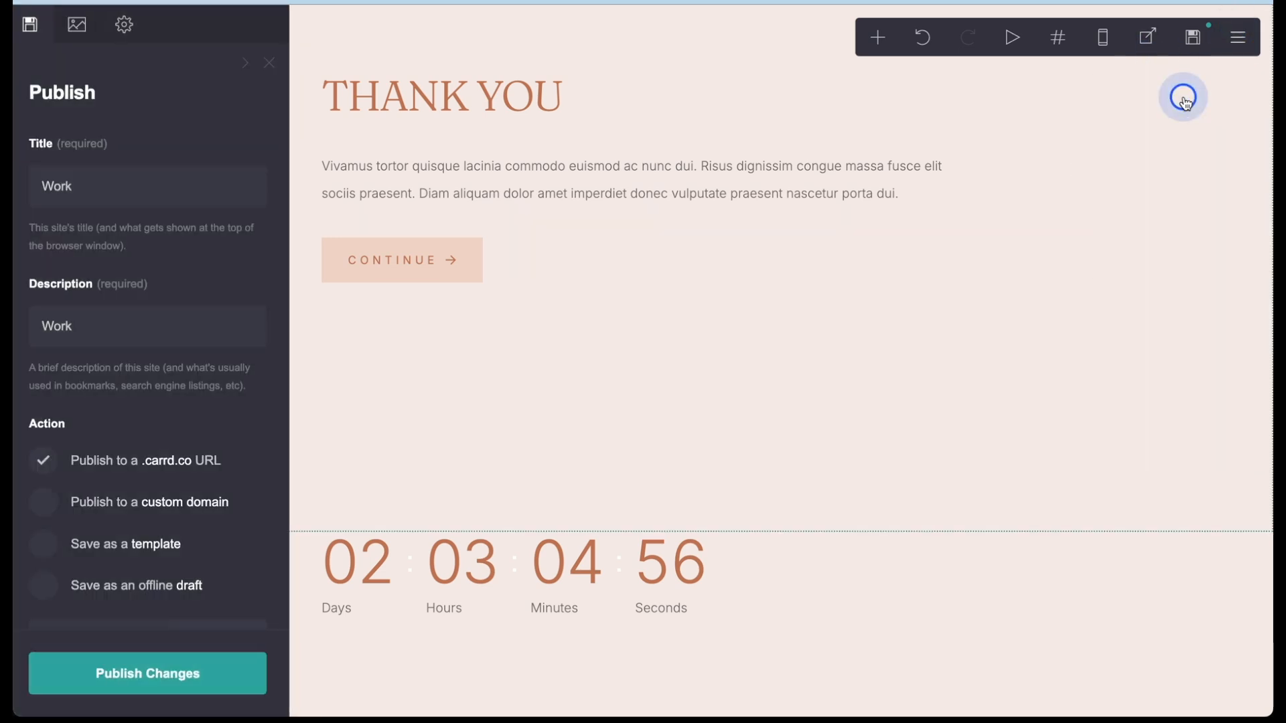
{"action": "left_click", "coordinate": [177, 671]}
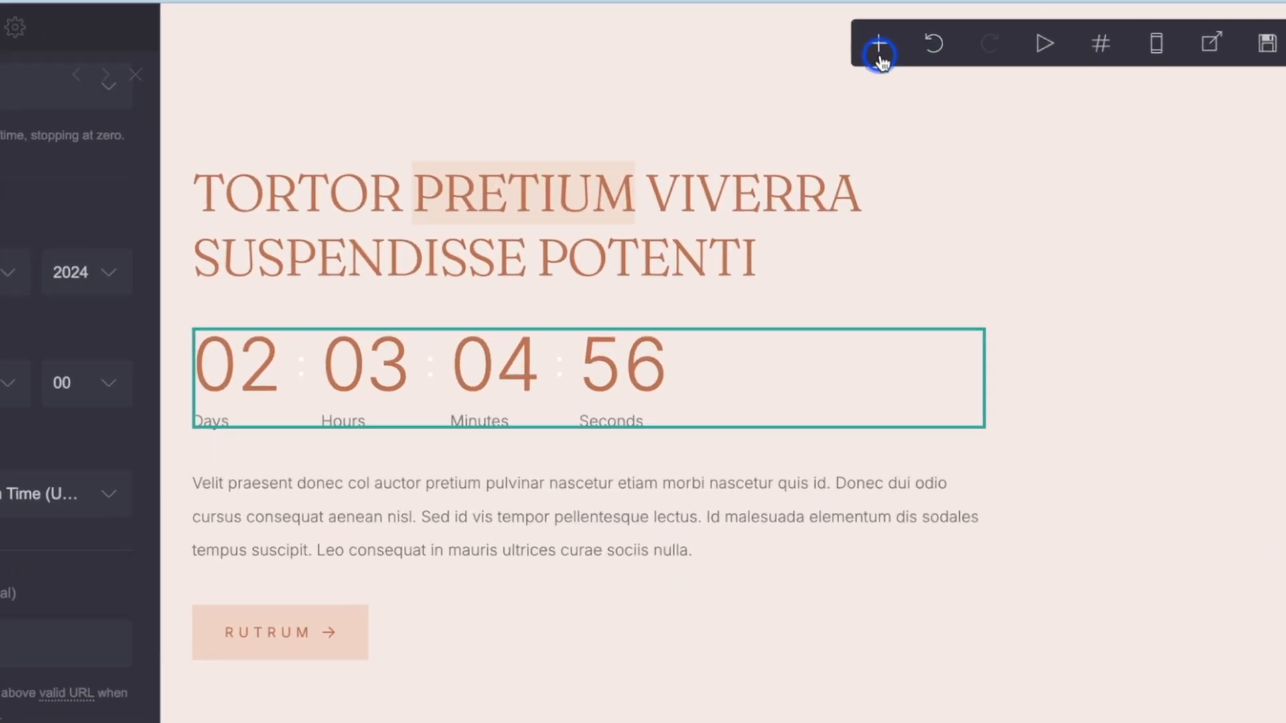
- Add a slideshow below the countdown timer and expand the settings of its untitled slide
{"action": "left_click", "coordinate": [878, 42]}
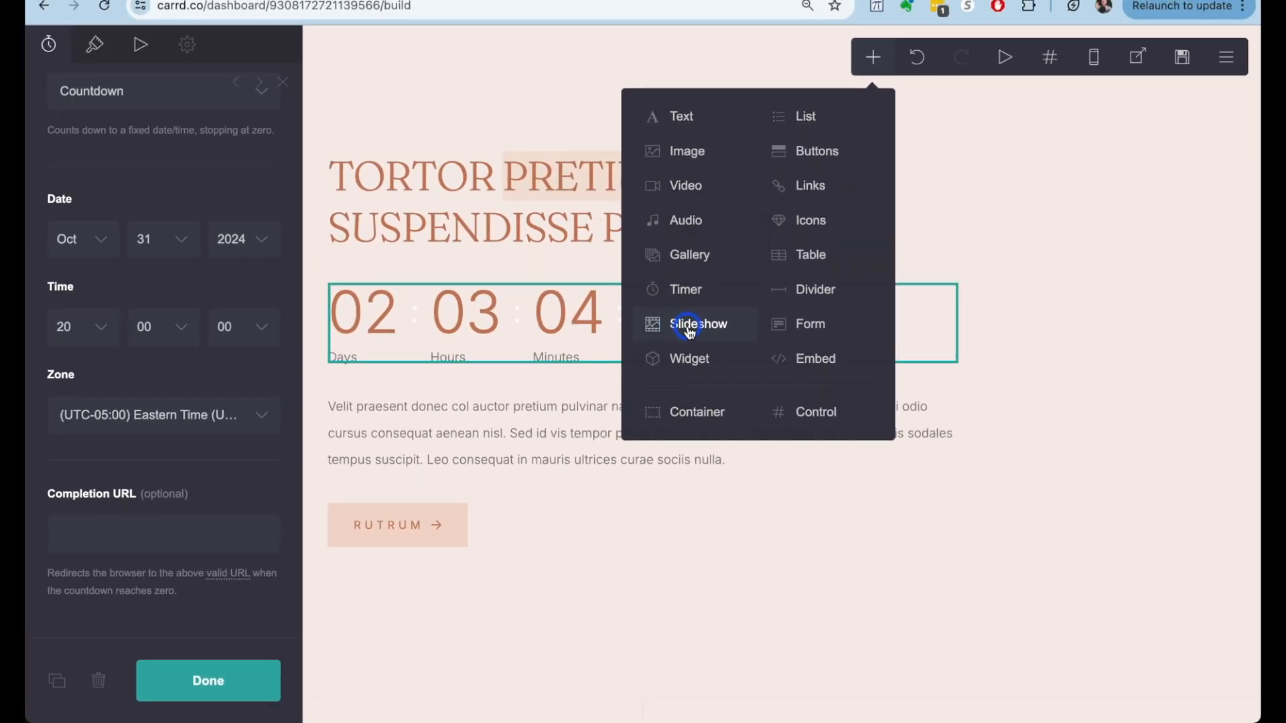
{"action": "left_click", "coordinate": [690, 329]}
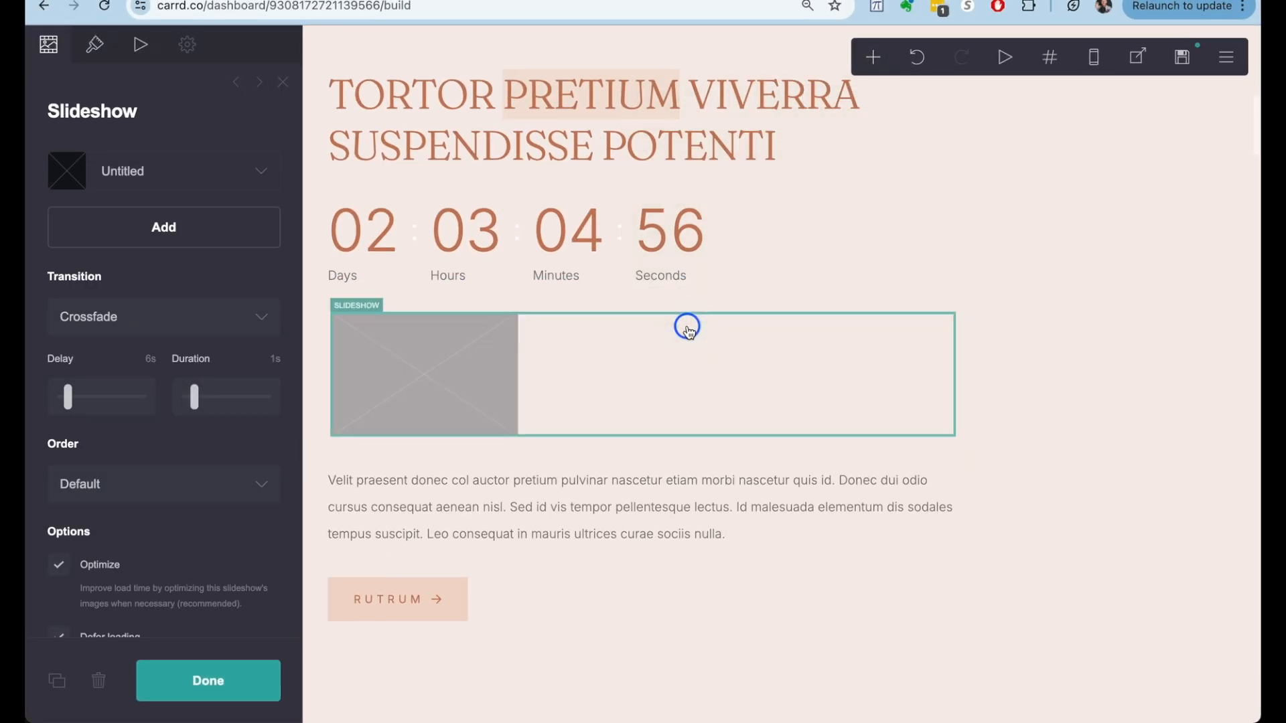
{"action": "left_click", "coordinate": [441, 367]}
{"action": "left_click", "coordinate": [441, 367]}
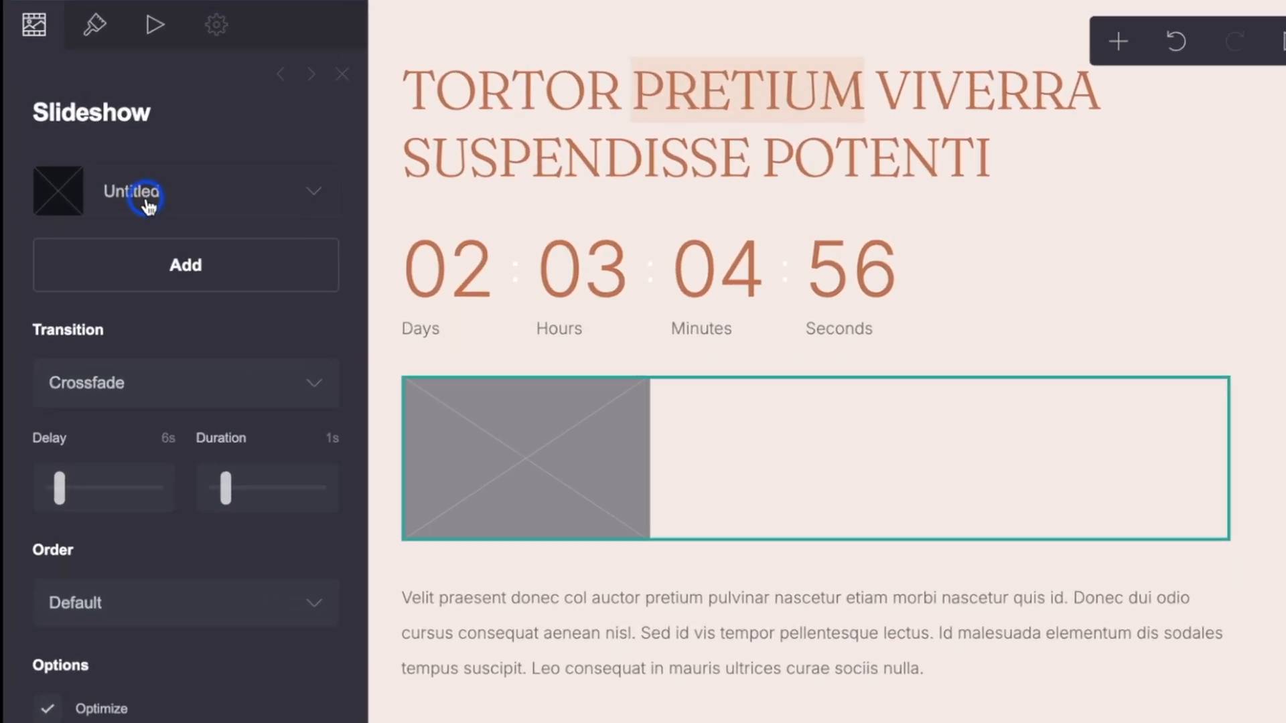
{"action": "left_click", "coordinate": [148, 201]}
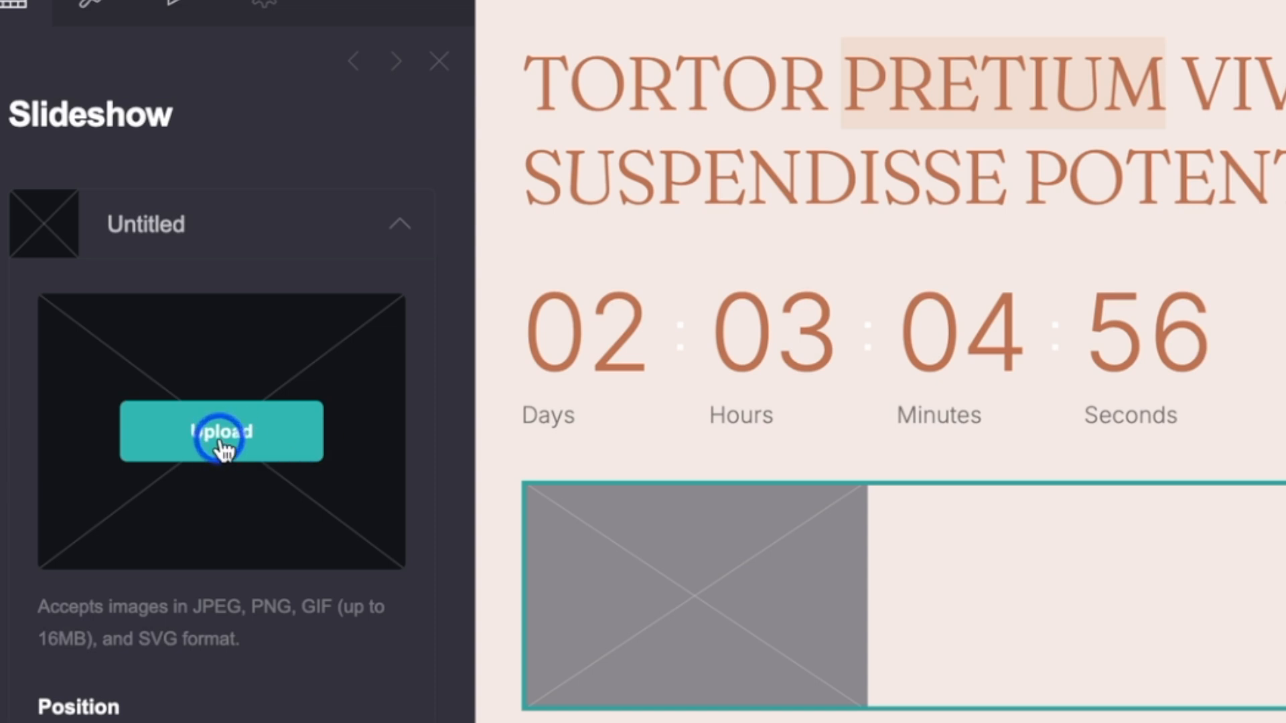
- Examine the slide's upload, position, motion, link and alt text settings, plus the slideshow's transition, delay, duration, order and loading options
{"action": "scroll", "coordinate": [293, 688], "scroll_direction": "down", "scroll_amount": 1}
{"action": "scroll", "coordinate": [293, 689], "scroll_direction": "down", "scroll_amount": 2}
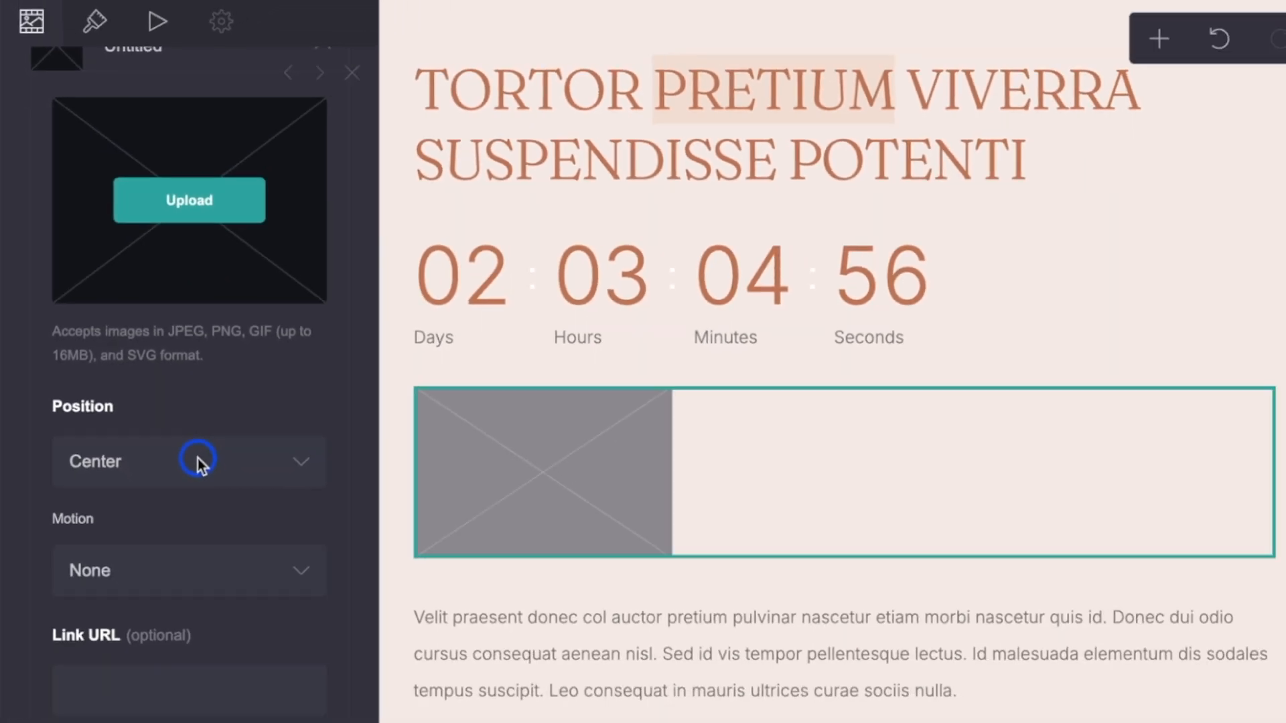
{"action": "left_click", "coordinate": [198, 458]}
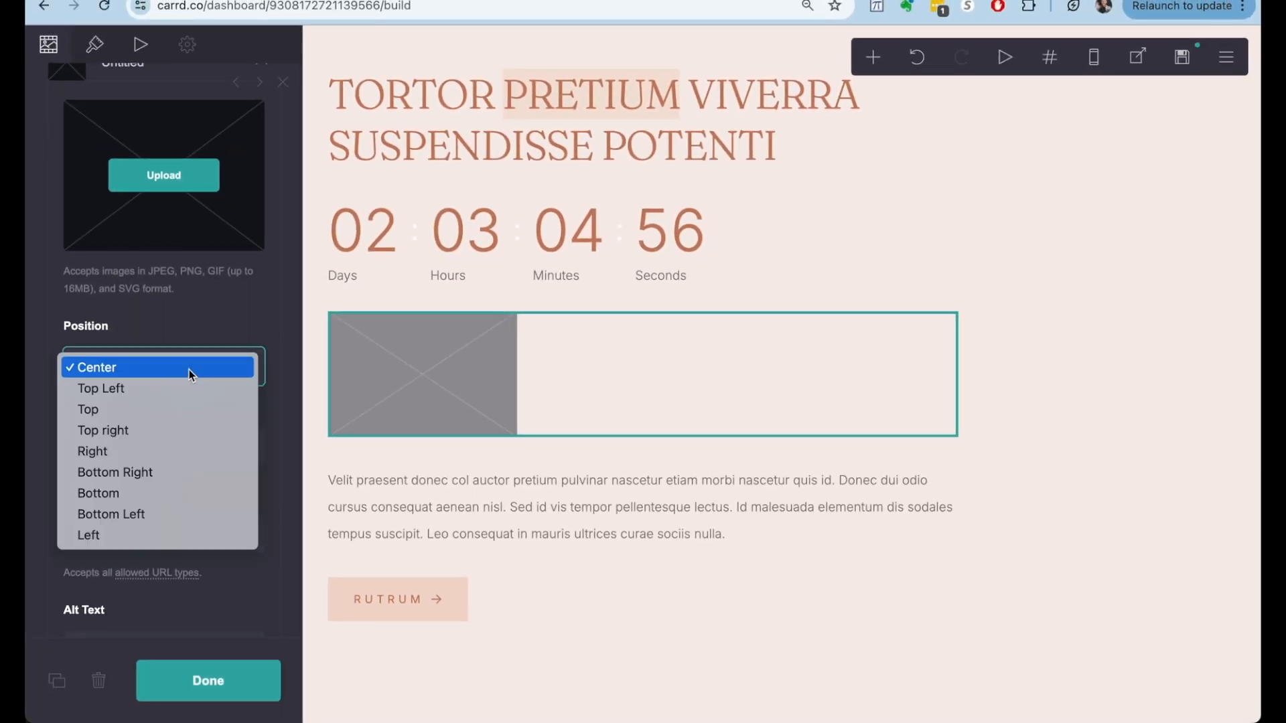
{"action": "left_click", "coordinate": [189, 368]}
{"action": "left_click", "coordinate": [205, 486]}
{"action": "scroll", "coordinate": [207, 488], "scroll_direction": "down", "scroll_amount": 4}
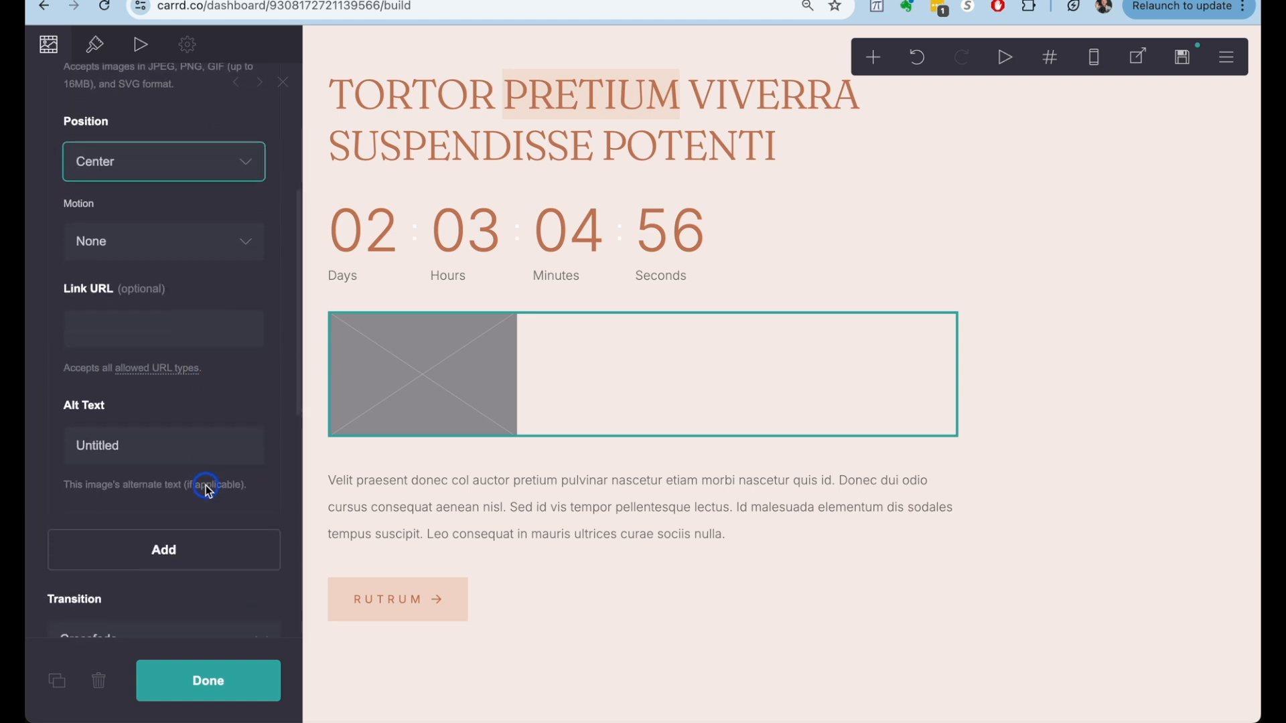
{"action": "scroll", "coordinate": [205, 489], "scroll_direction": "down", "scroll_amount": 10}
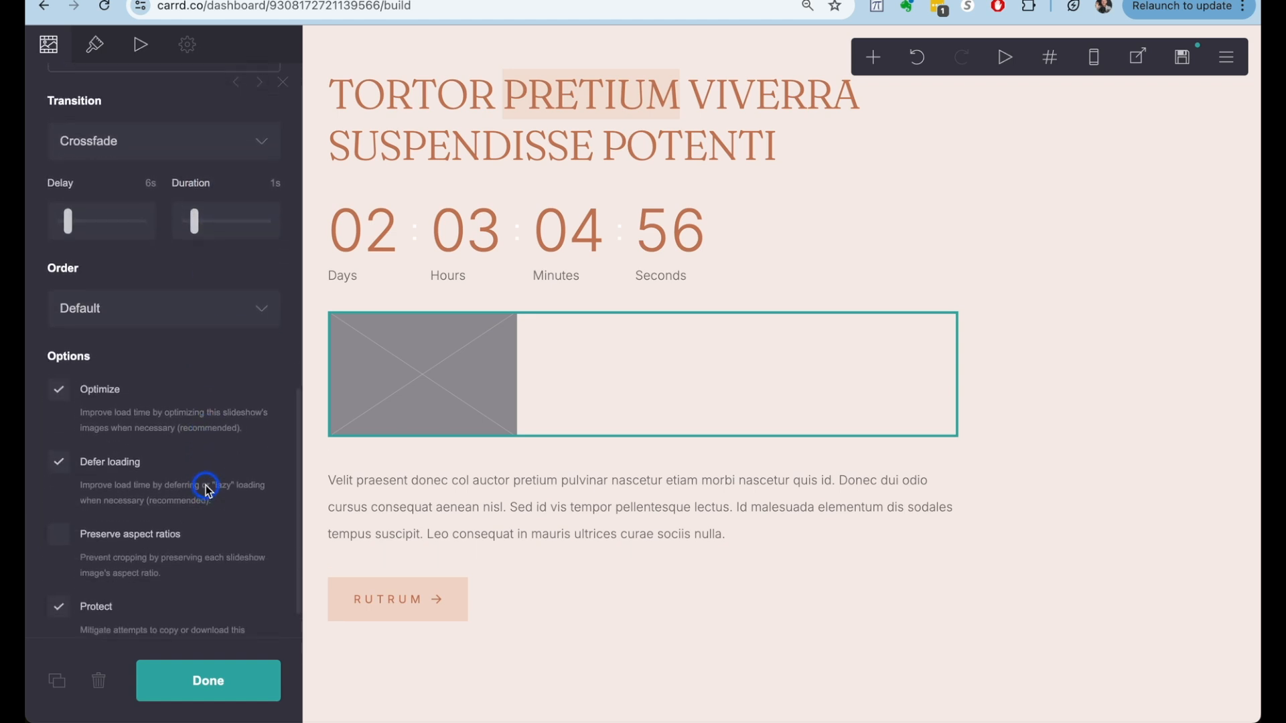
{"action": "left_click", "coordinate": [186, 224]}
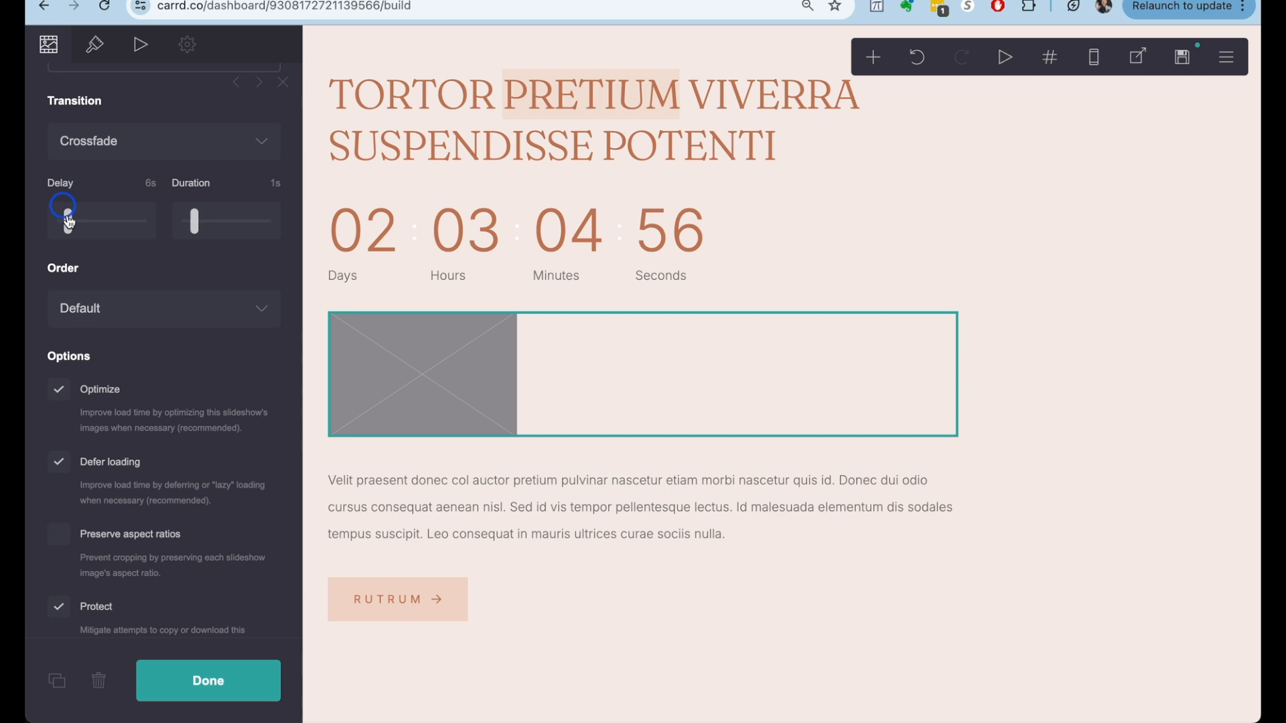
{"action": "left_click", "coordinate": [253, 222]}
{"action": "scroll", "coordinate": [251, 248], "scroll_direction": "down", "scroll_amount": 2}
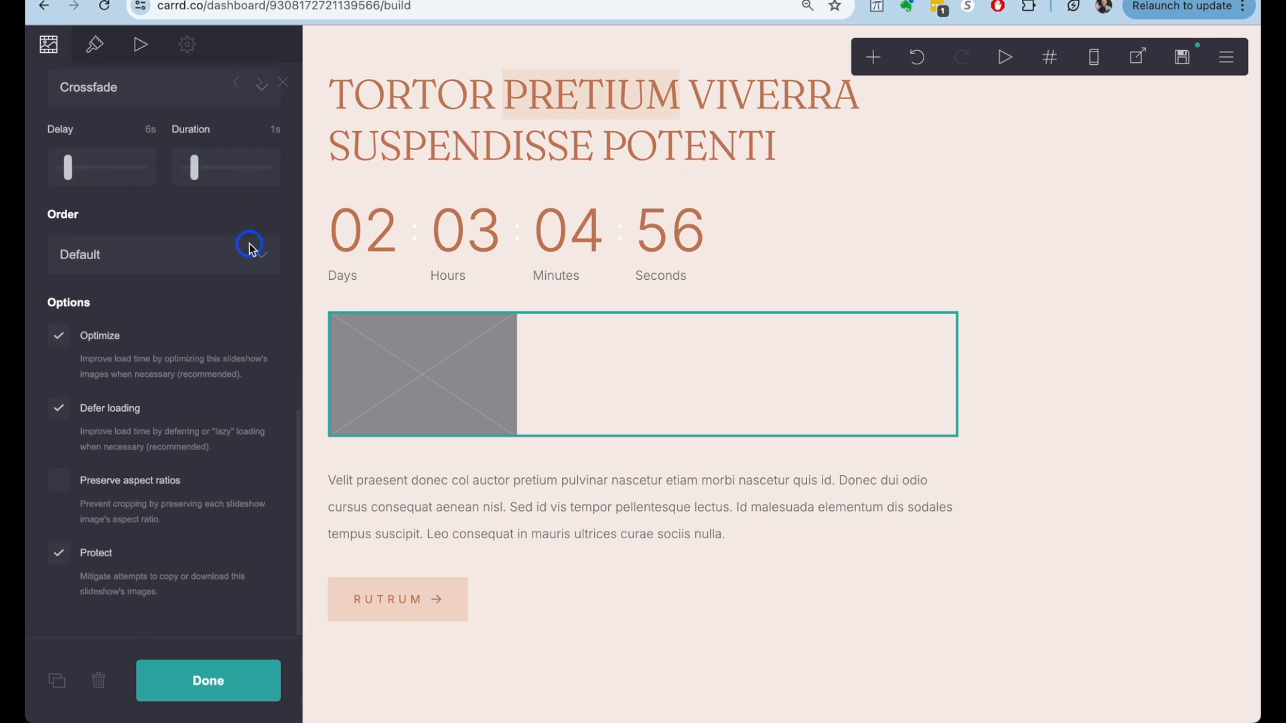
- Delete the slideshow below the countdown timer
{"action": "scroll", "coordinate": [250, 248], "scroll_direction": "up", "scroll_amount": 4}
{"action": "scroll", "coordinate": [251, 248], "scroll_direction": "up", "scroll_amount": 6}
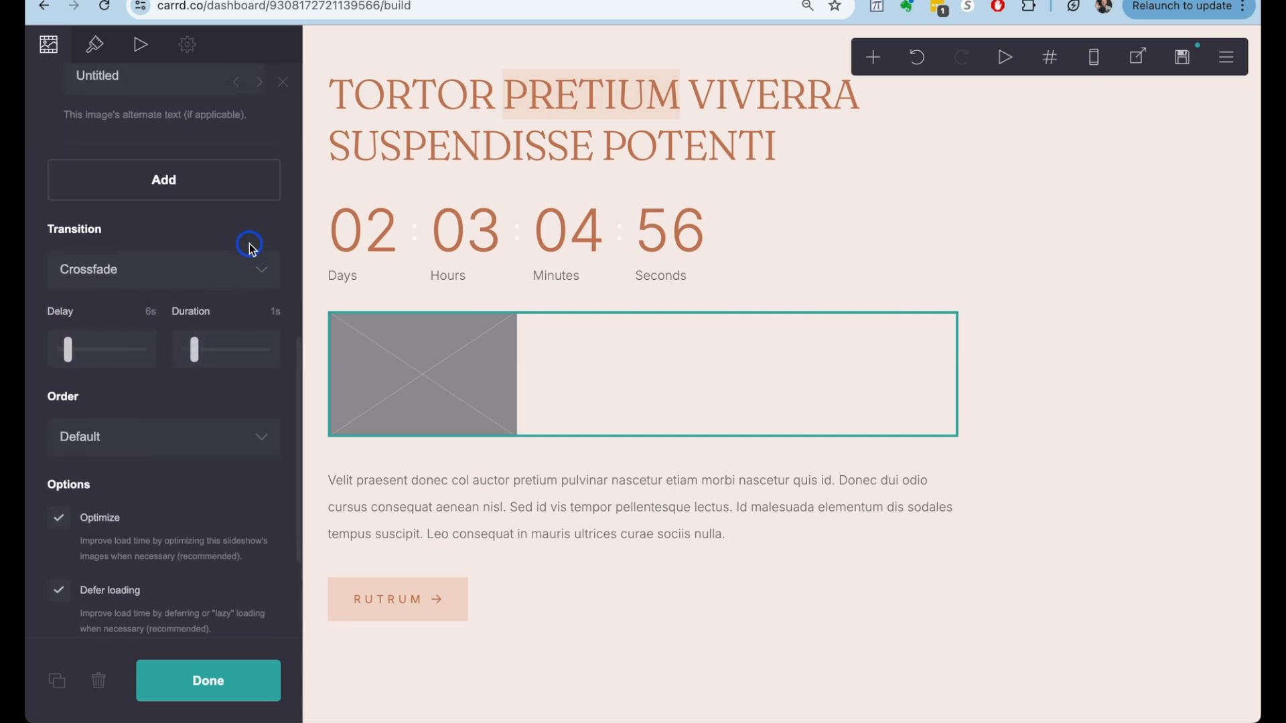
{"action": "scroll", "coordinate": [250, 243], "scroll_direction": "up", "scroll_amount": 5}
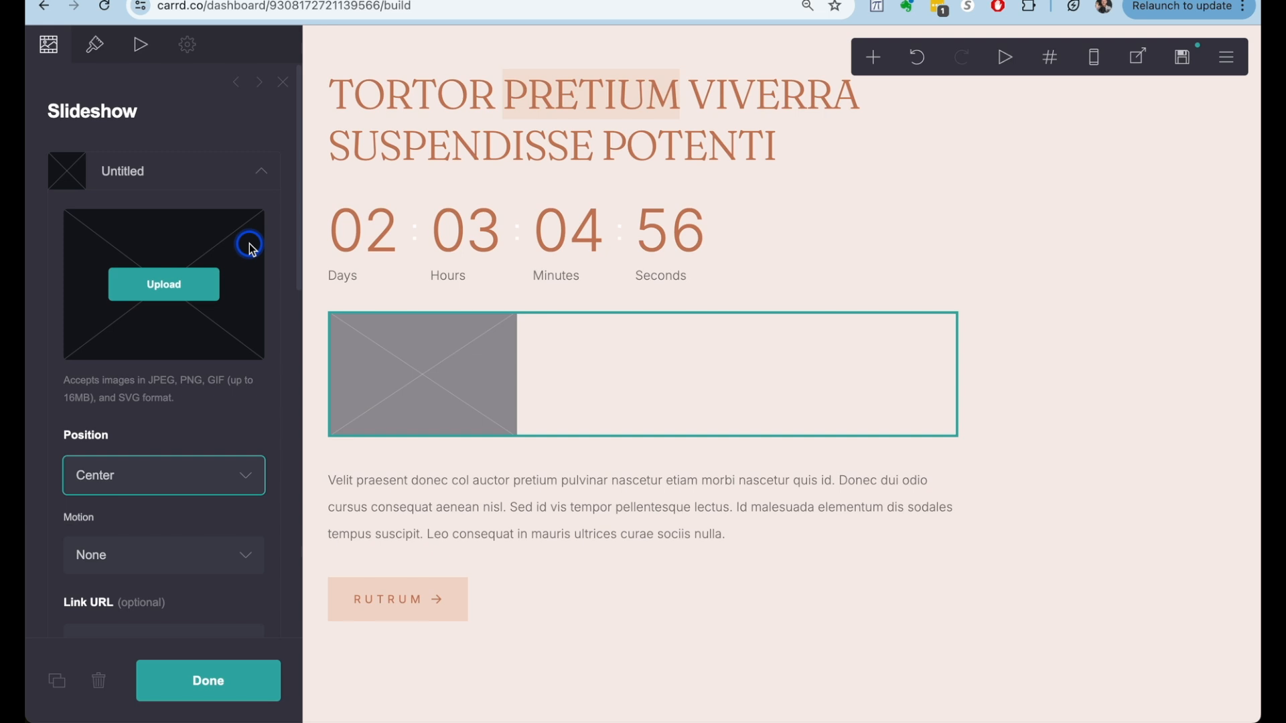
{"action": "left_click", "coordinate": [225, 182]}
{"action": "left_click", "coordinate": [110, 663]}
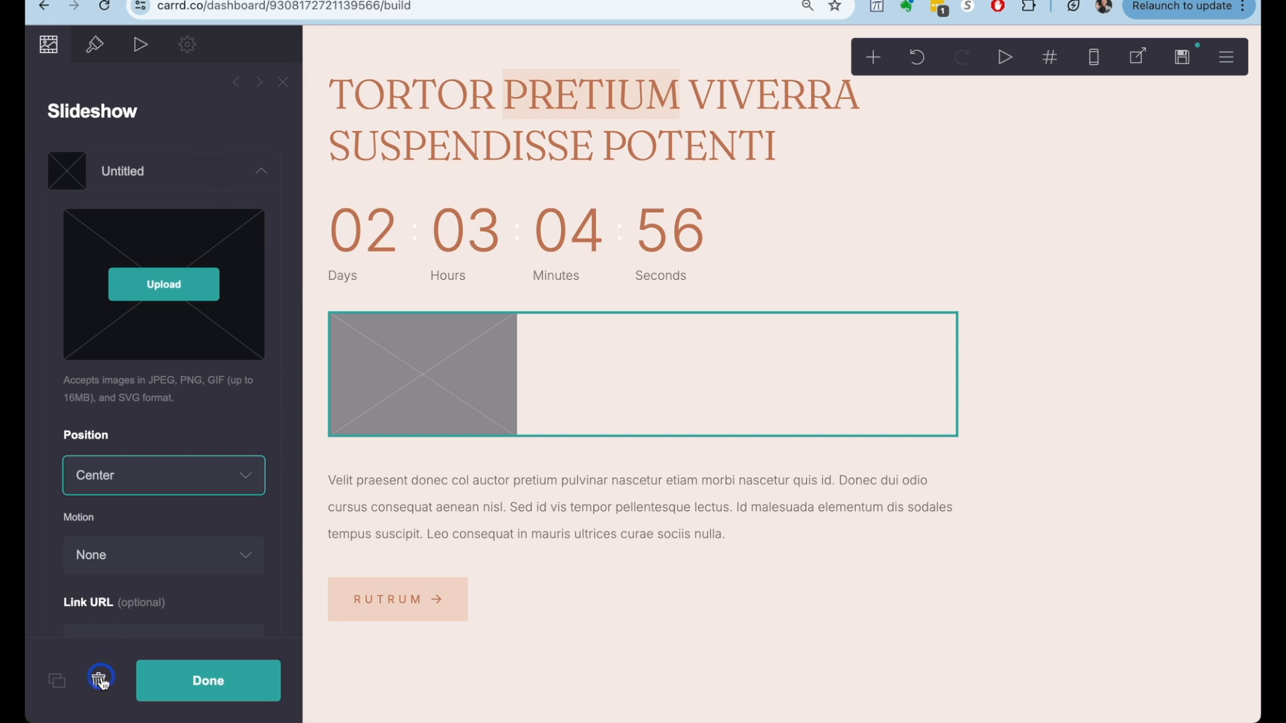
- Add a form directly below the countdown timer
{"action": "left_click", "coordinate": [871, 57]}
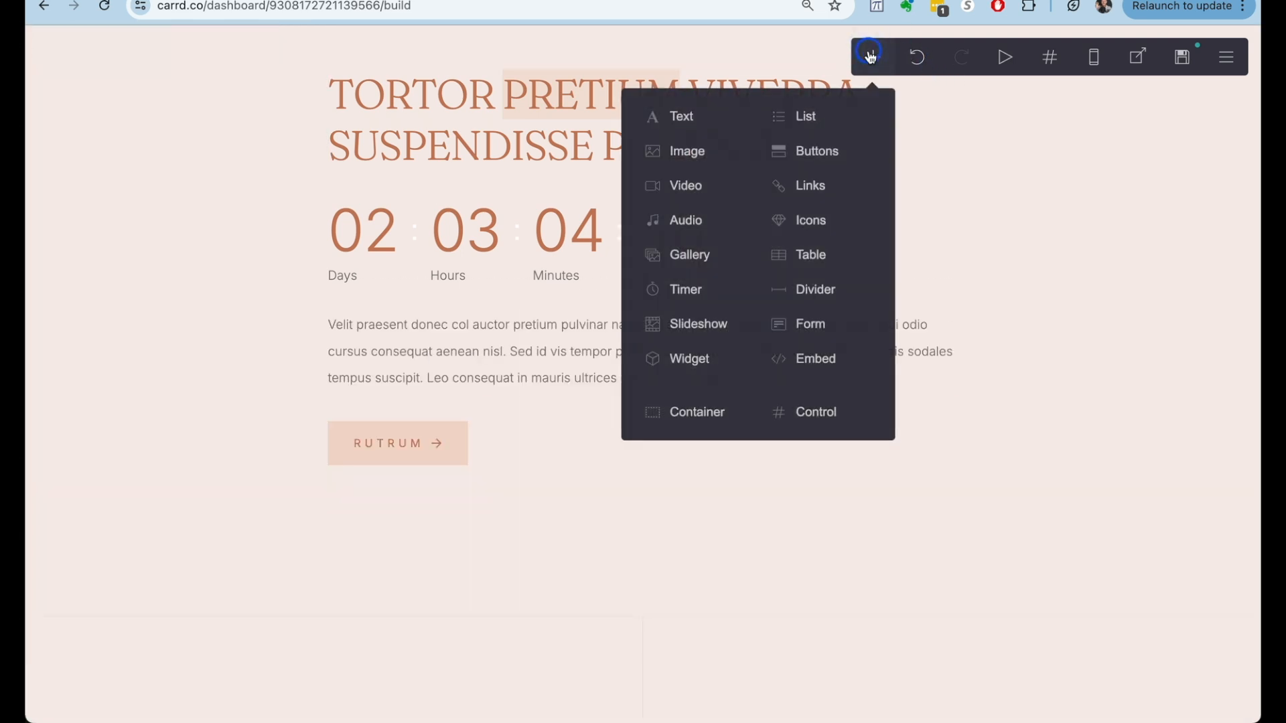
{"action": "left_click", "coordinate": [465, 336]}
{"action": "left_click", "coordinate": [525, 232]}
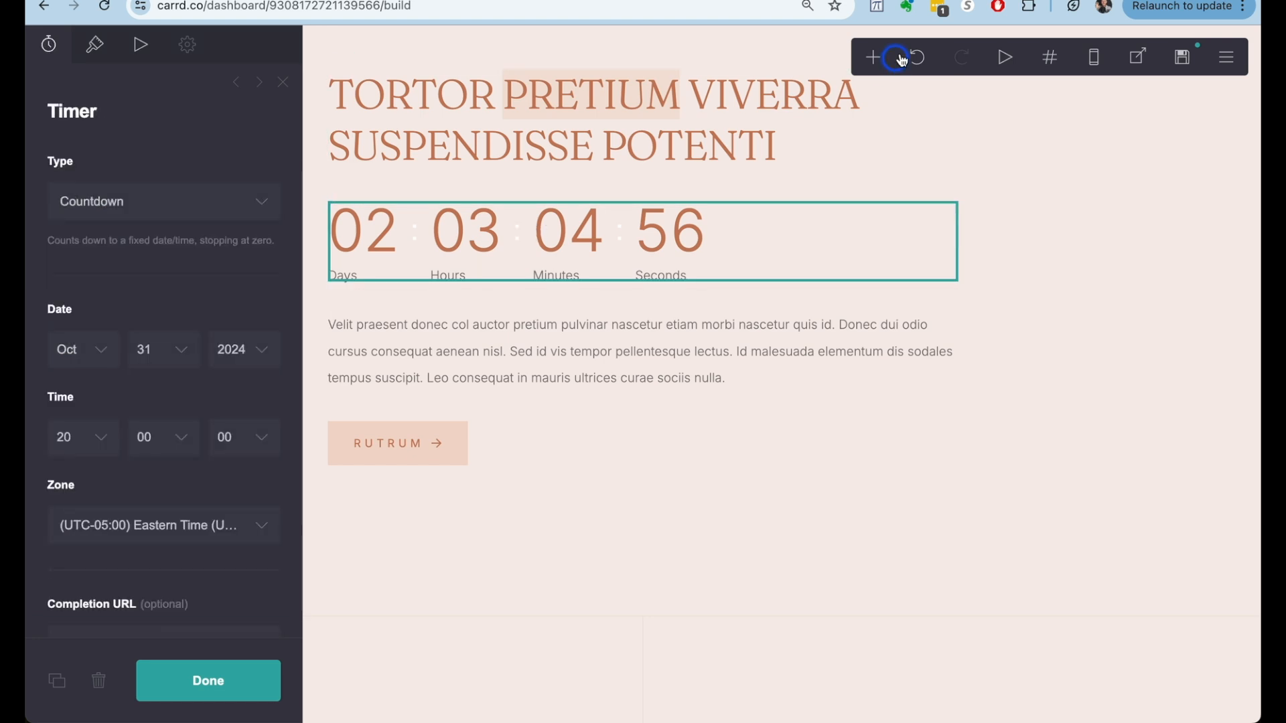
{"action": "left_click", "coordinate": [872, 57]}
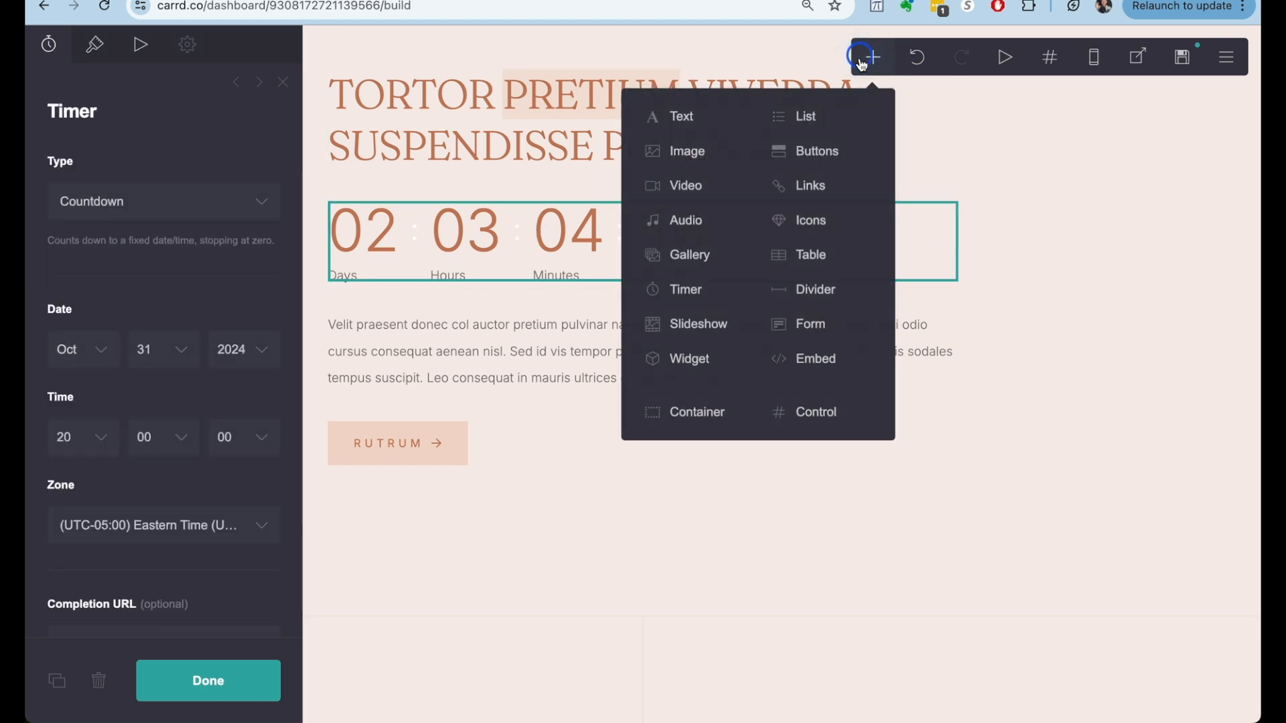
{"action": "left_click", "coordinate": [815, 324]}
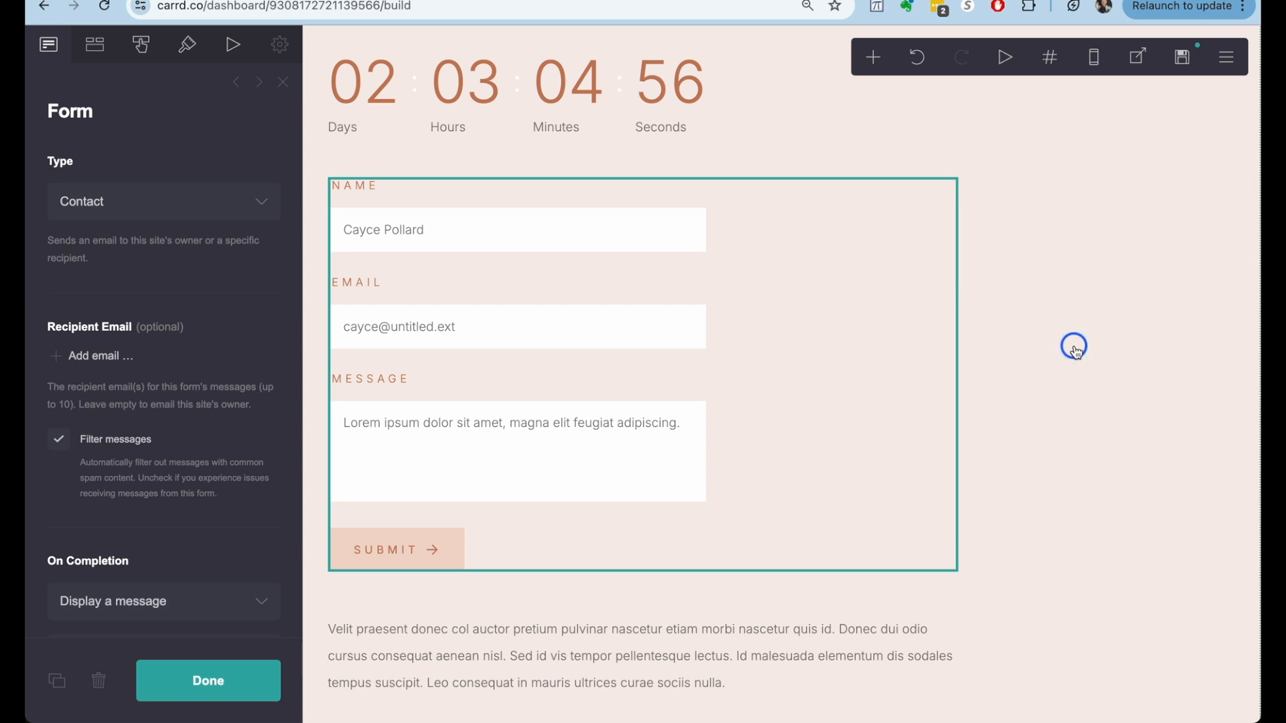
- Check the form's type choices, keep Contact and add an empty recipient email entry
{"action": "left_click", "coordinate": [250, 199]}
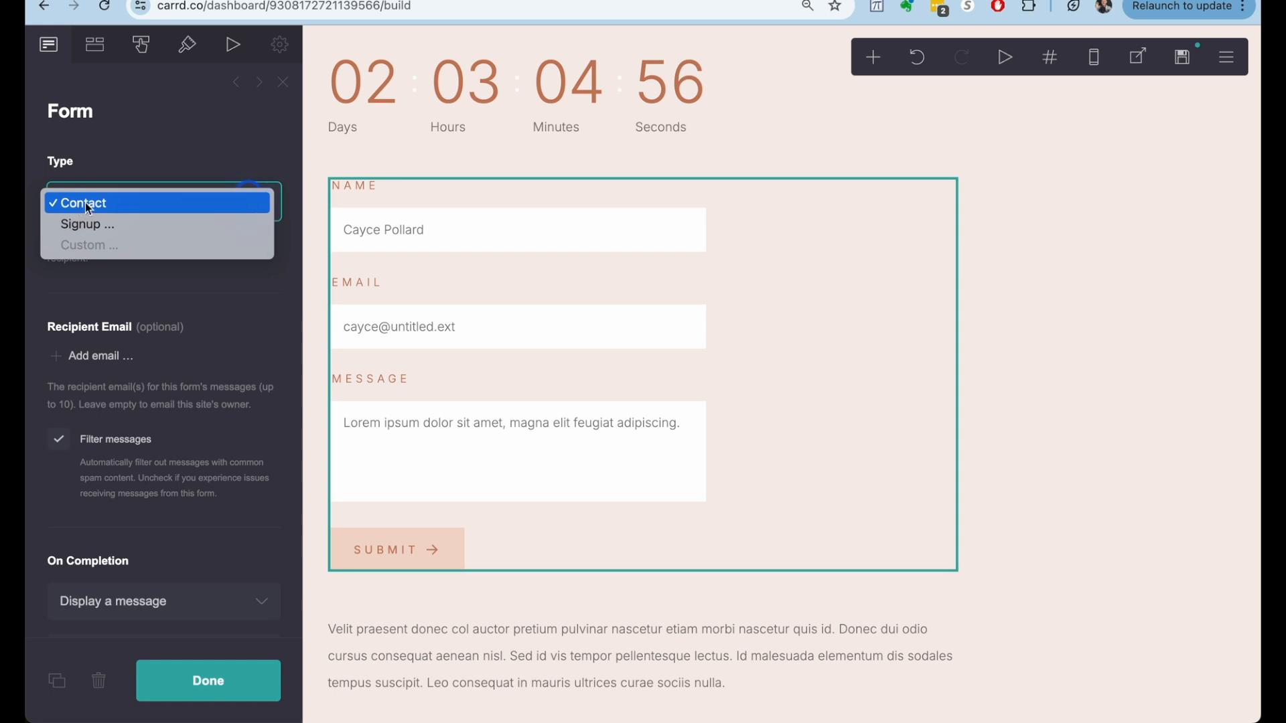
{"action": "left_click", "coordinate": [244, 345]}
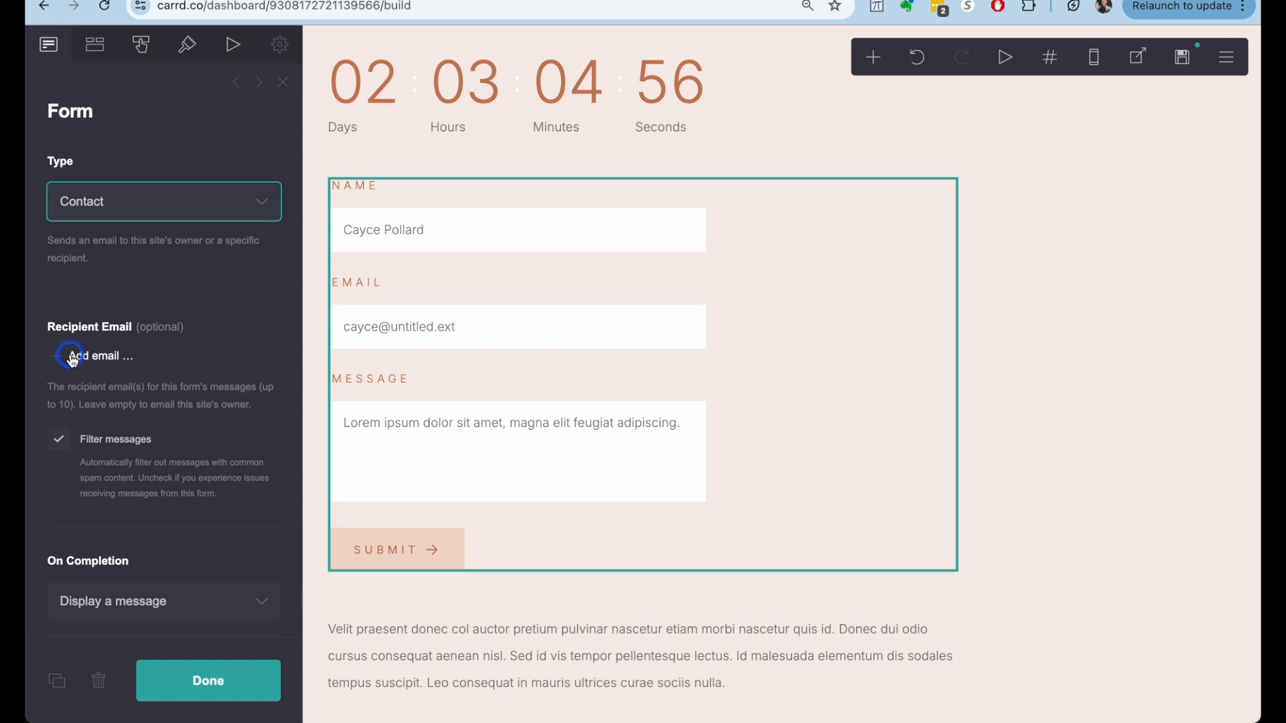
{"action": "left_click_drag", "start_coordinate": [48, 386], "coordinate": [158, 394]}
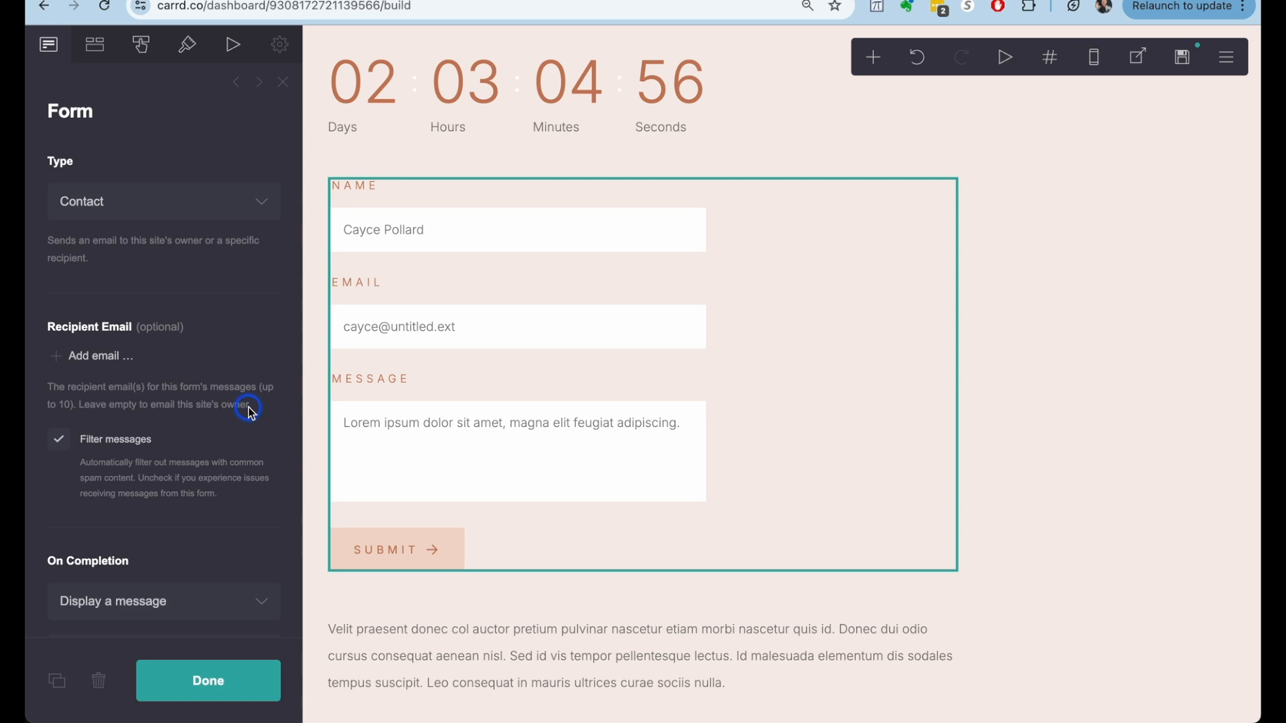
{"action": "left_click", "coordinate": [59, 356]}
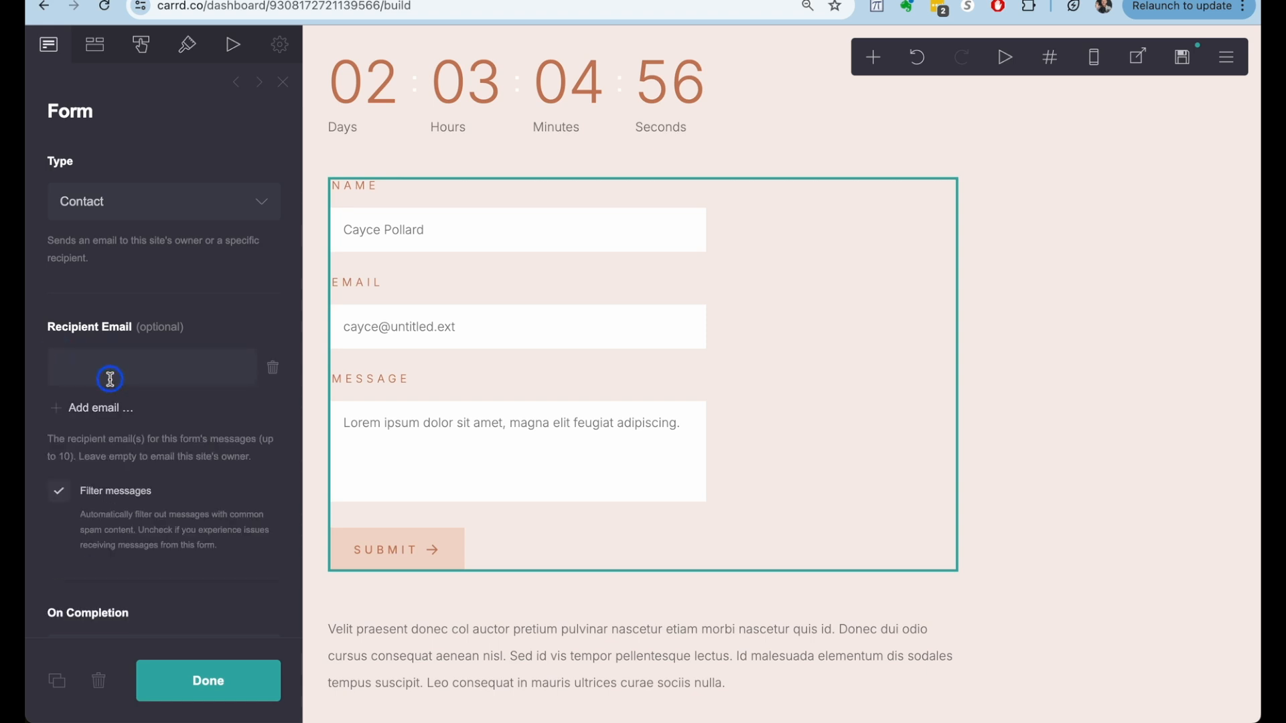
{"action": "left_click", "coordinate": [94, 370]}
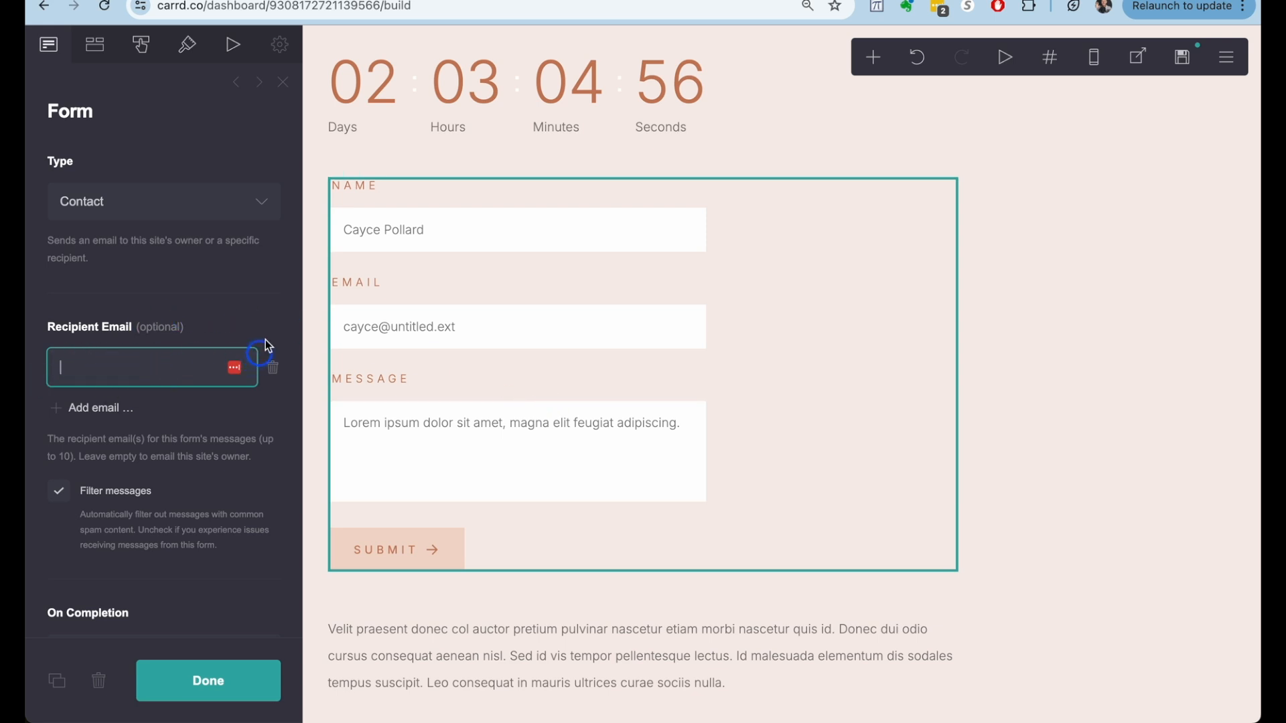
- Change the form's type to Signup and review the available email services, keeping Mailchimp
{"action": "left_click", "coordinate": [263, 203]}
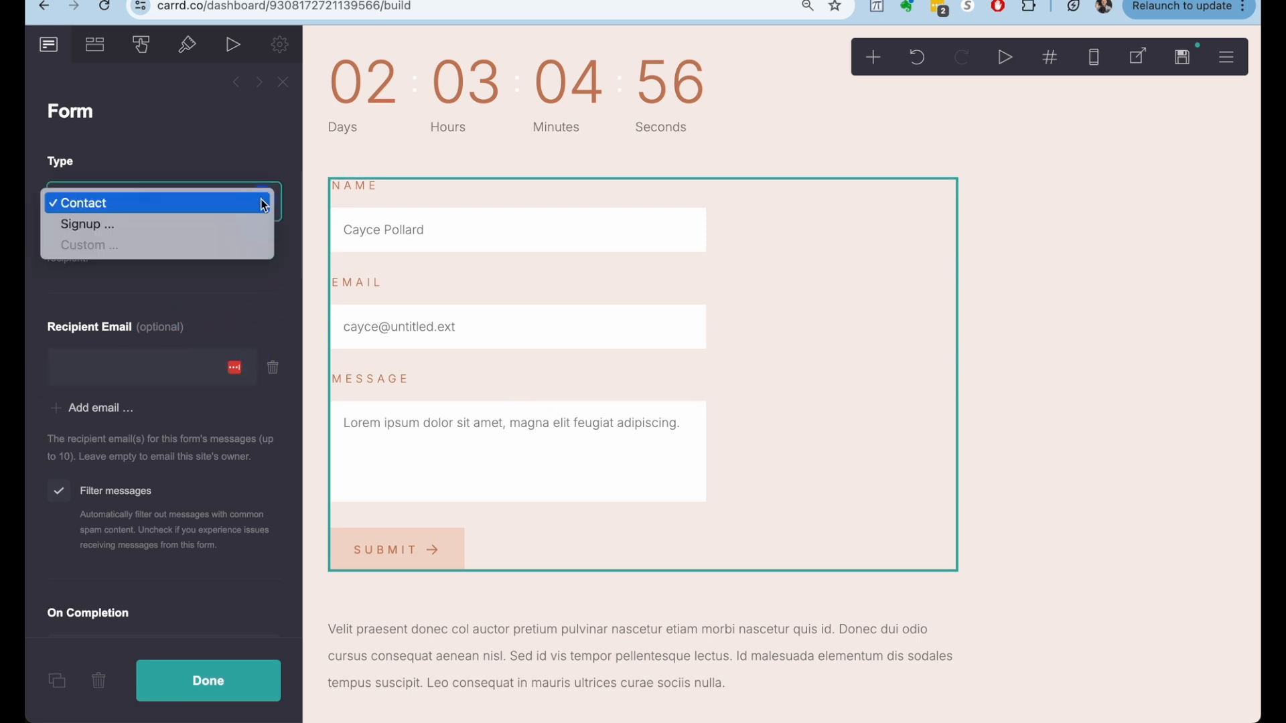
{"action": "left_click", "coordinate": [172, 226]}
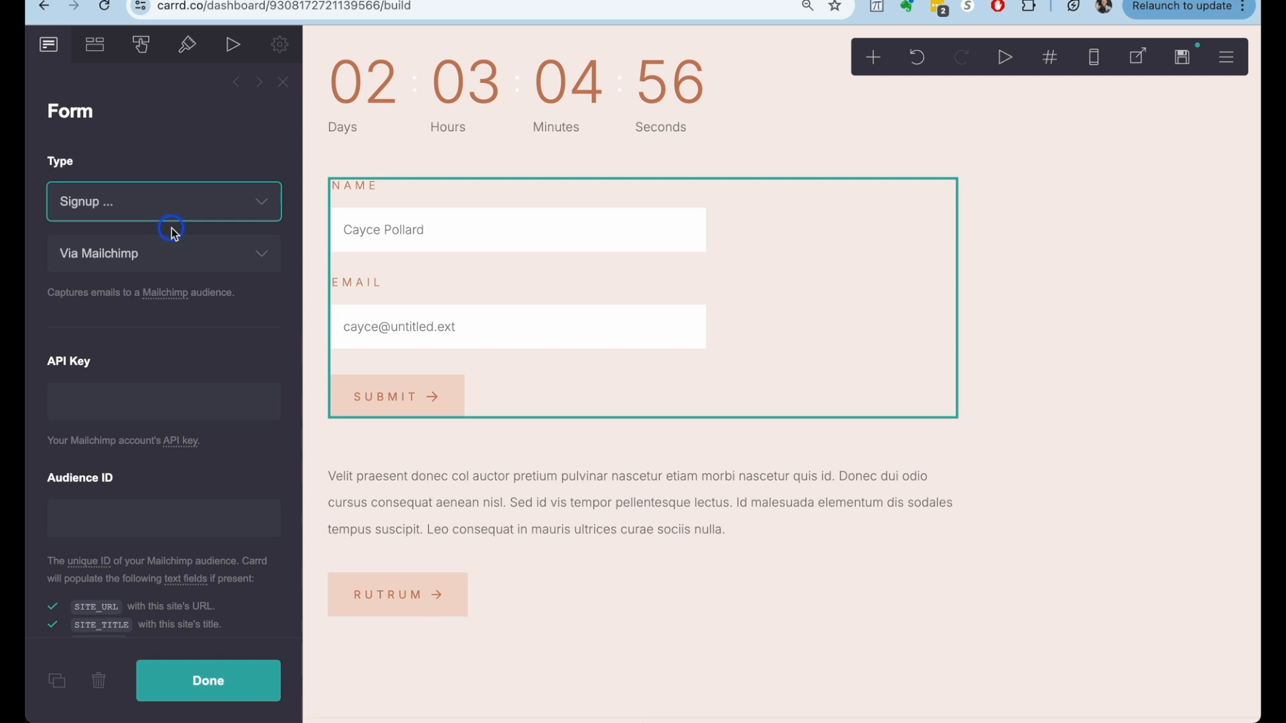
{"action": "left_click", "coordinate": [234, 257]}
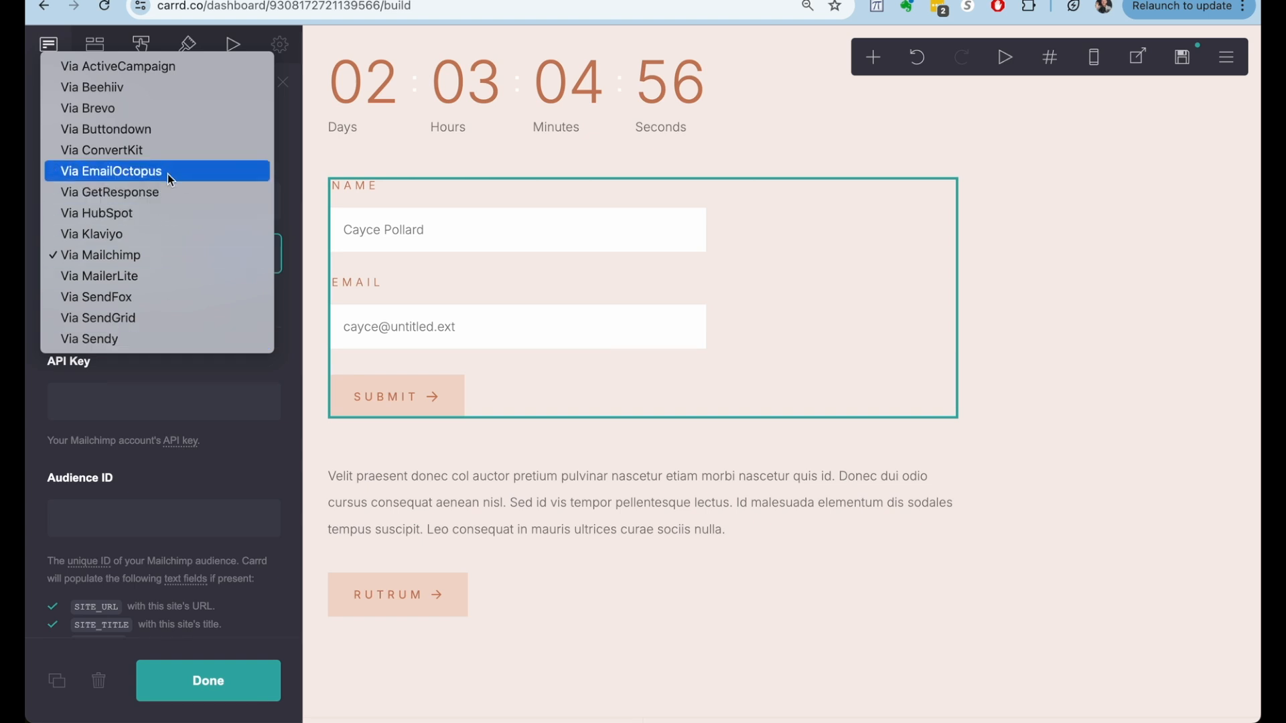
{"action": "left_click", "coordinate": [362, 162]}
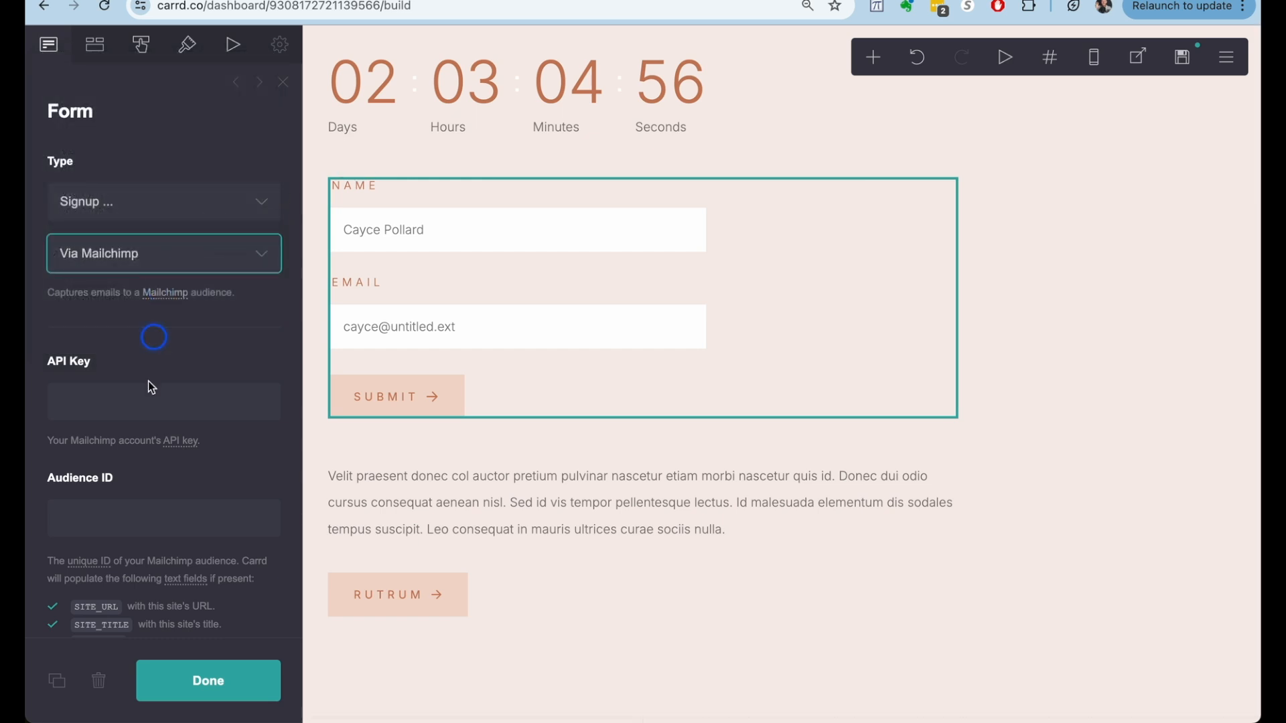
- Check the Mailchimp API key and audience fields, and switch the signup form's email service to SendFox
{"action": "scroll", "coordinate": [146, 385], "scroll_direction": "down", "scroll_amount": 2}
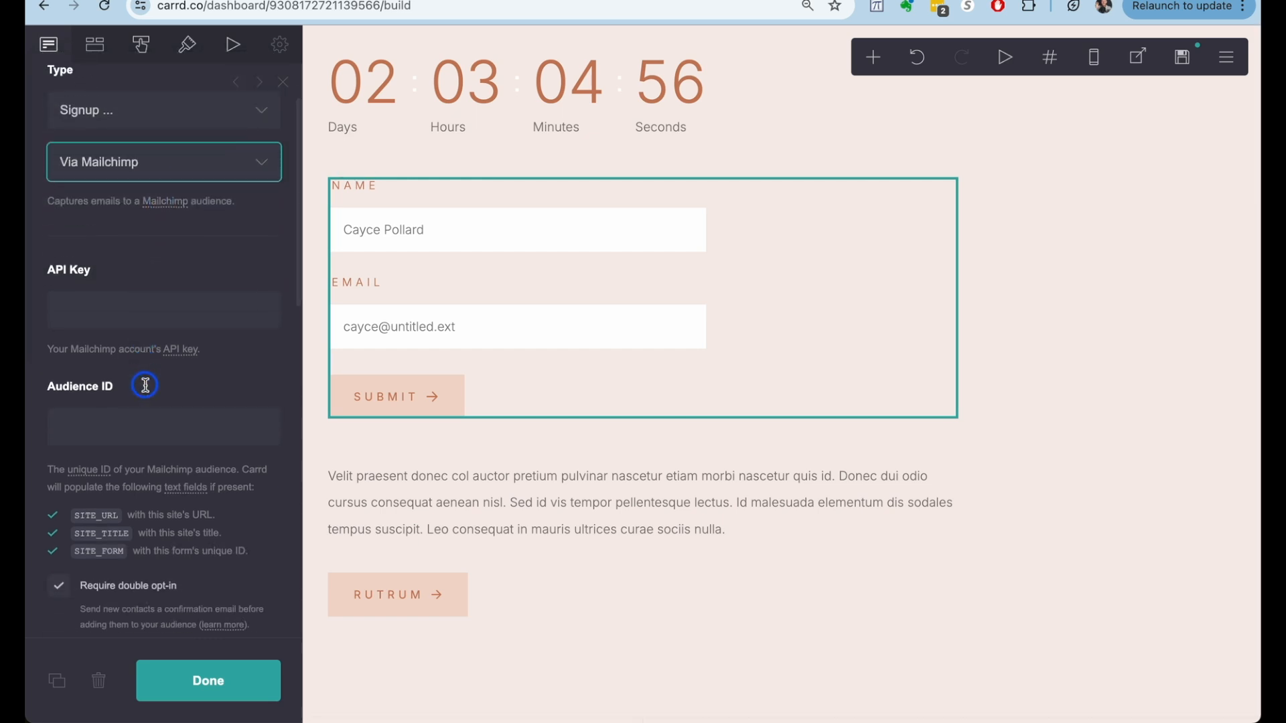
{"action": "left_click", "coordinate": [98, 293]}
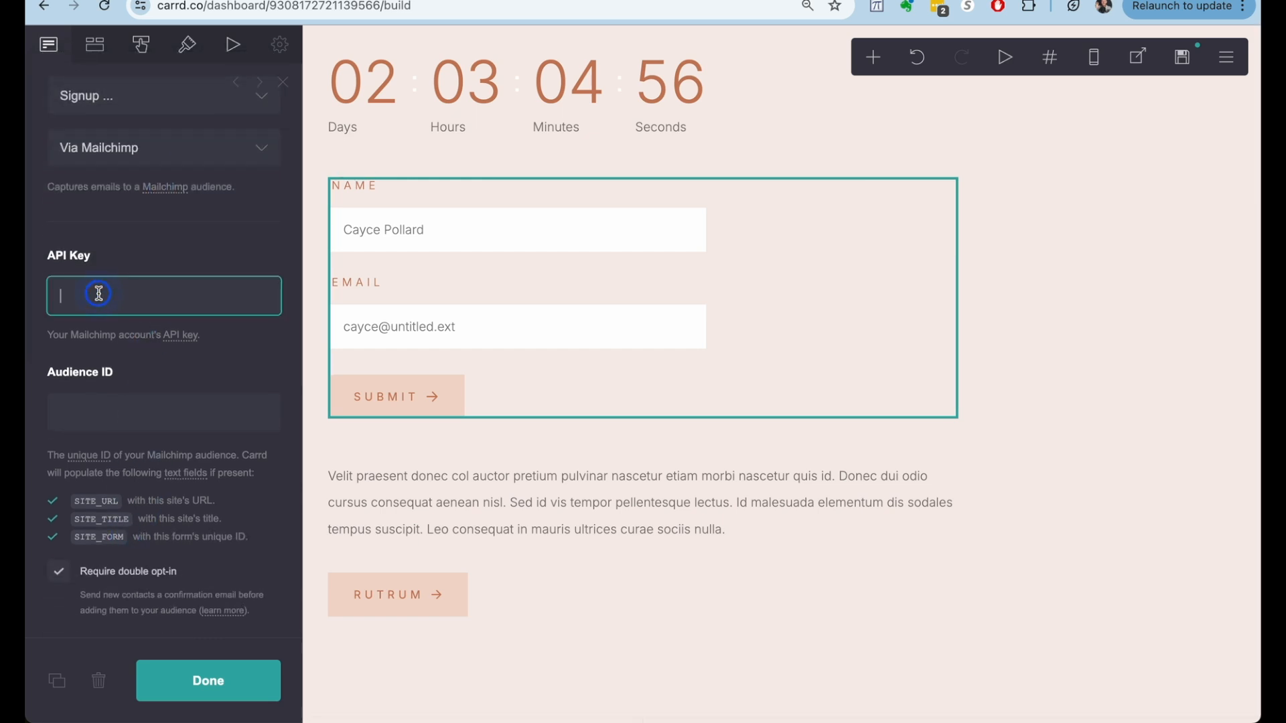
{"action": "left_click", "coordinate": [176, 165]}
{"action": "left_click", "coordinate": [139, 190]}
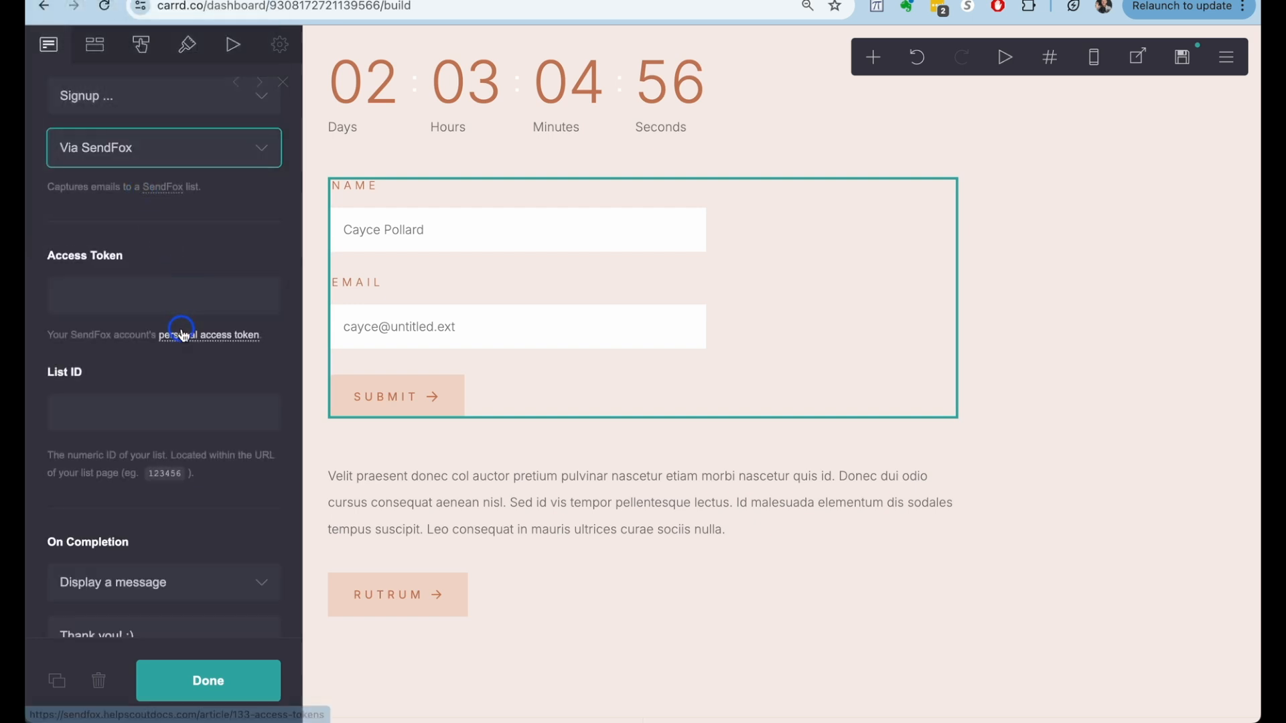
- Switch the signup form's email service to Sendy and review its connection, list and completion settings
{"action": "left_click", "coordinate": [219, 161]}
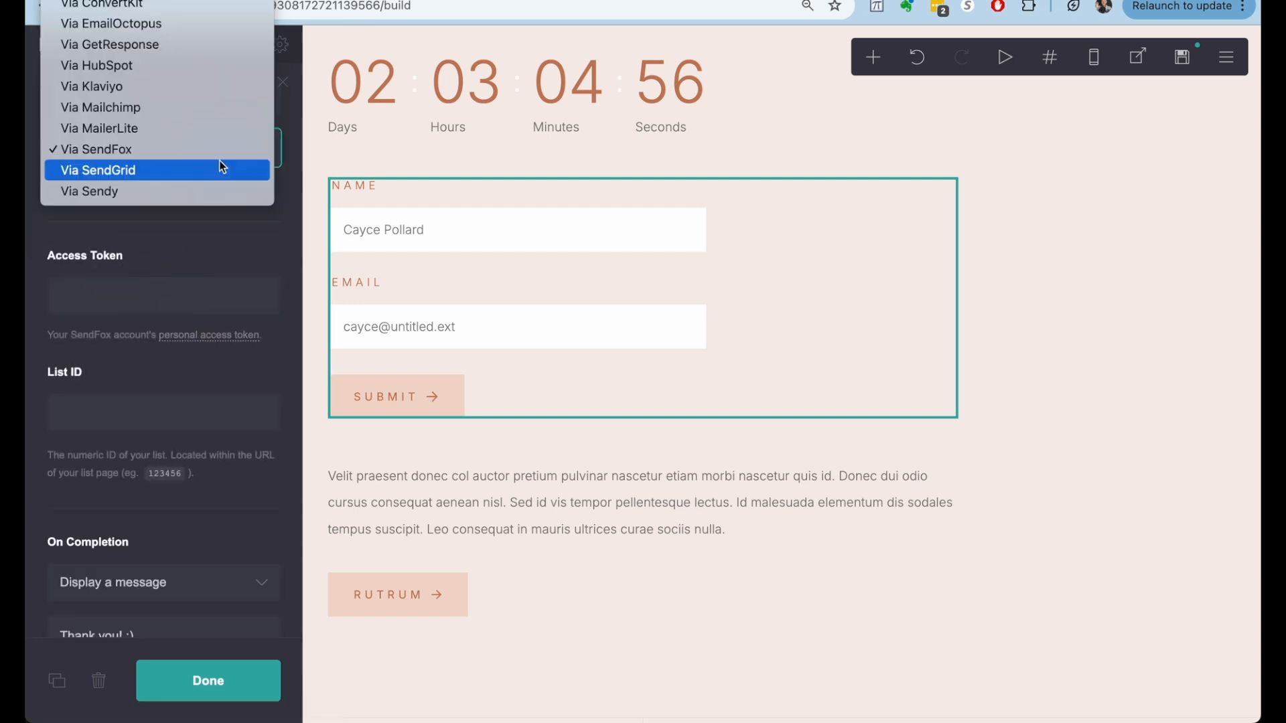
{"action": "left_click", "coordinate": [198, 191]}
{"action": "left_click", "coordinate": [93, 320]}
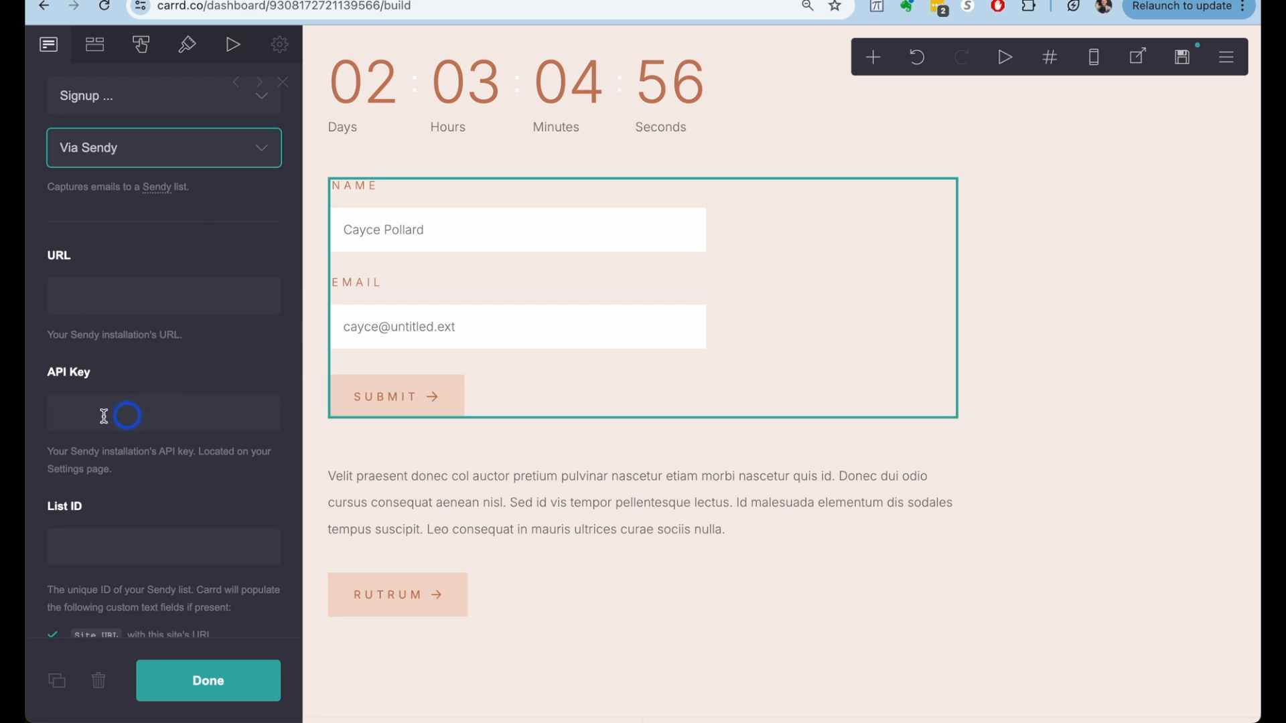
{"action": "scroll", "coordinate": [146, 430], "scroll_direction": "down", "scroll_amount": 5}
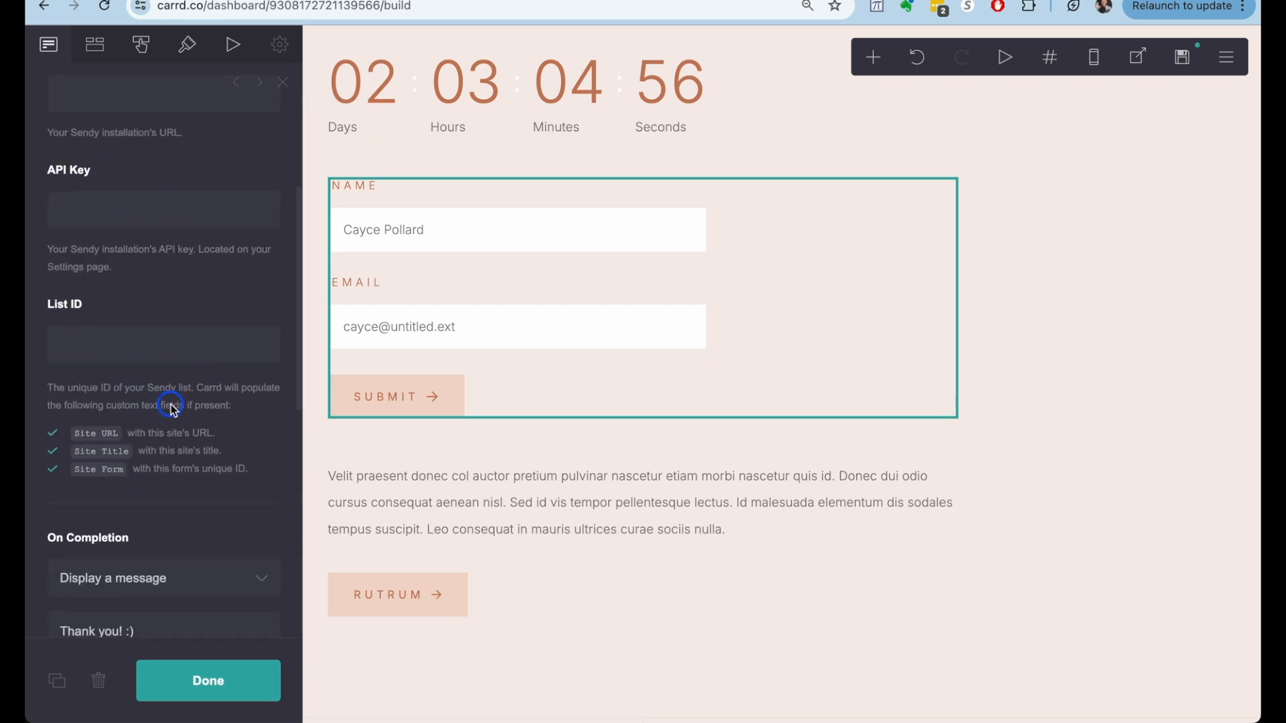
{"action": "scroll", "coordinate": [172, 409], "scroll_direction": "down", "scroll_amount": 5}
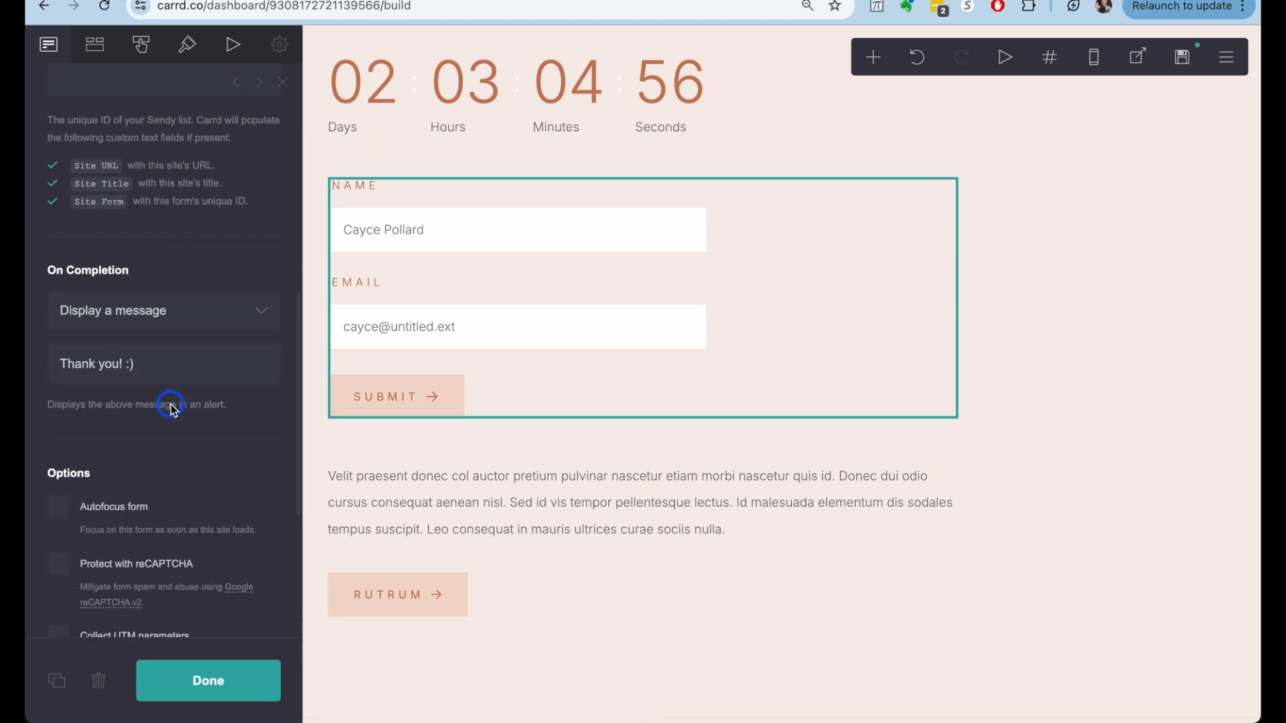
{"action": "scroll", "coordinate": [172, 408], "scroll_direction": "up", "scroll_amount": 10}
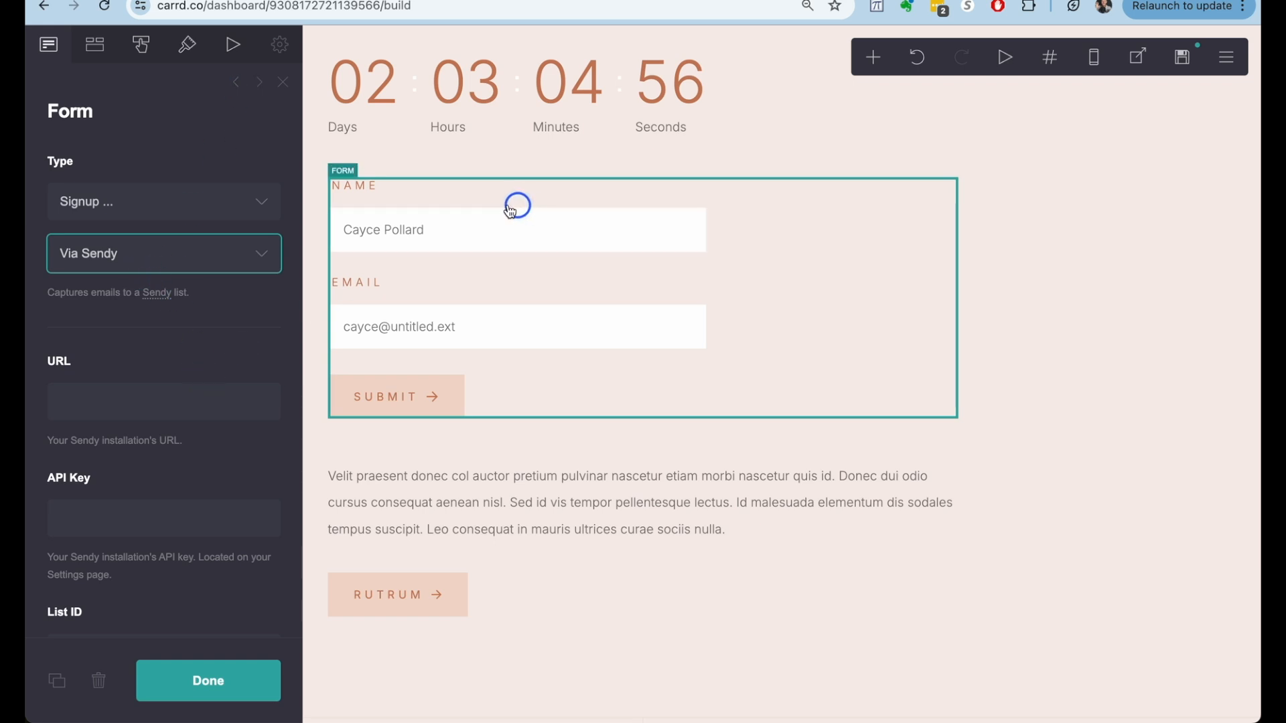
- Keep the form's type as Signup and switch its email service to ActiveCampaign
{"action": "left_click", "coordinate": [823, 298]}
{"action": "left_click", "coordinate": [96, 203]}
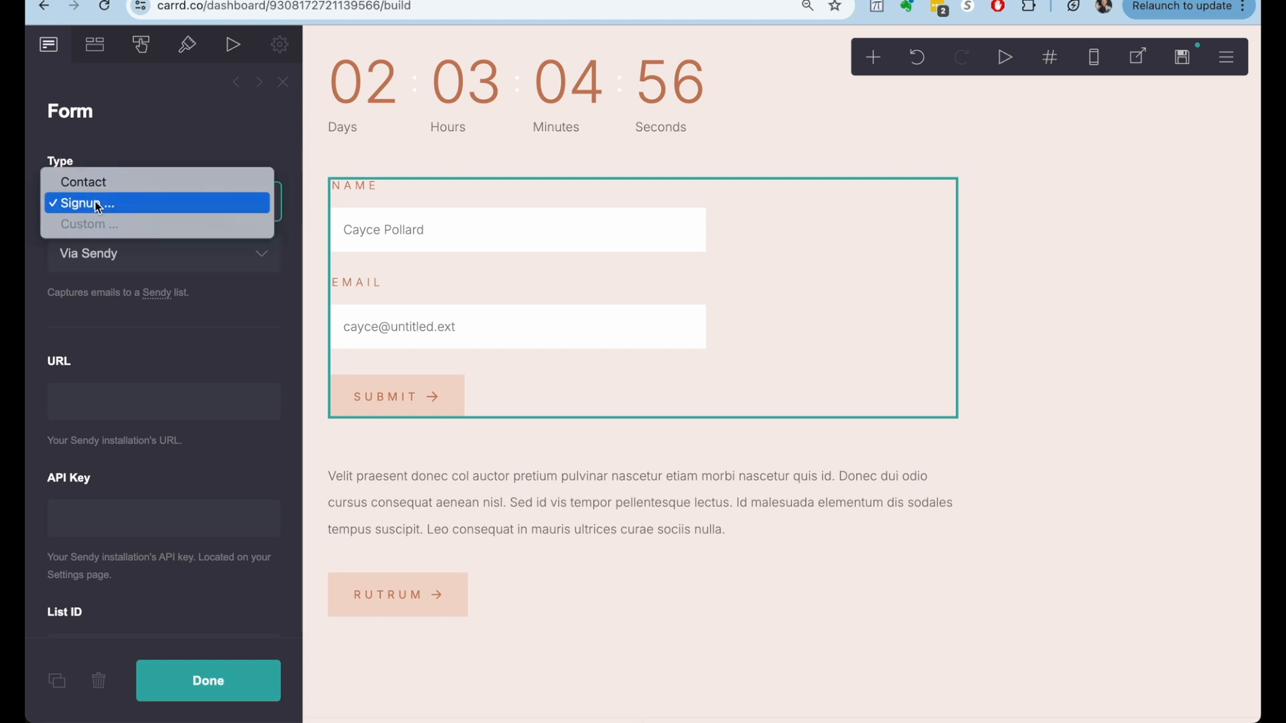
{"action": "left_click", "coordinate": [94, 202]}
{"action": "left_click", "coordinate": [119, 240]}
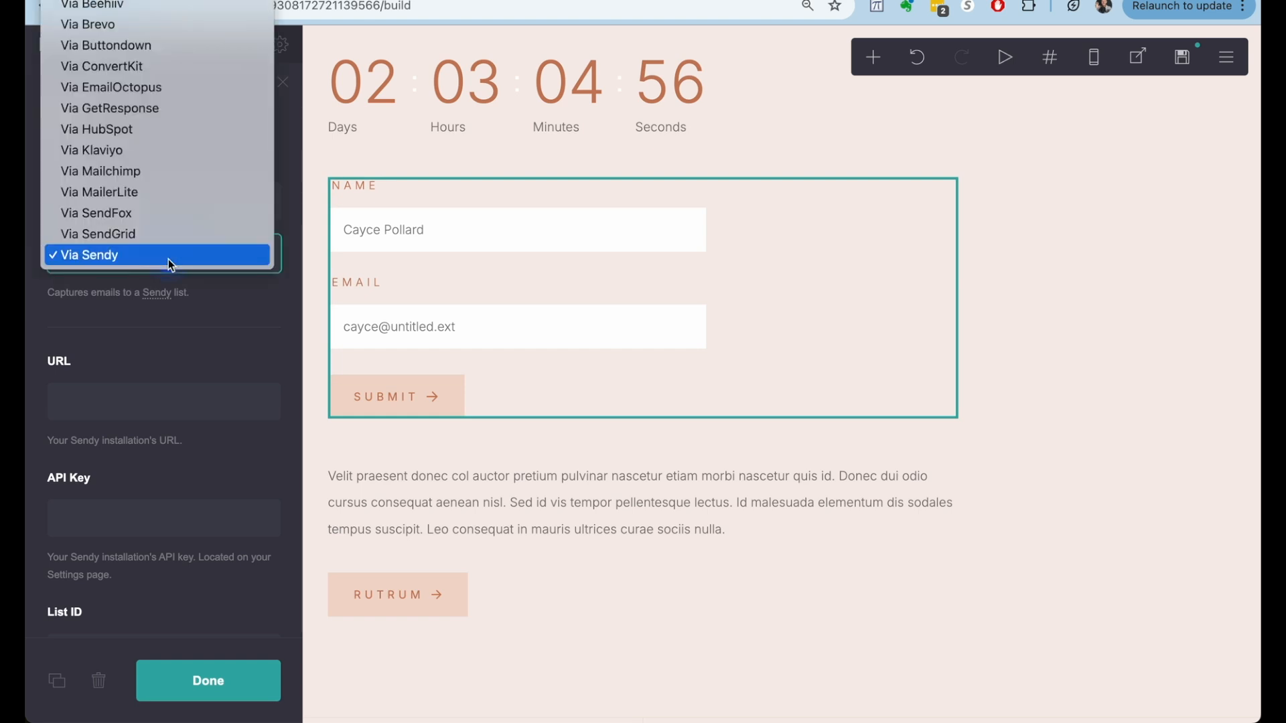
{"action": "left_click", "coordinate": [165, 0]}
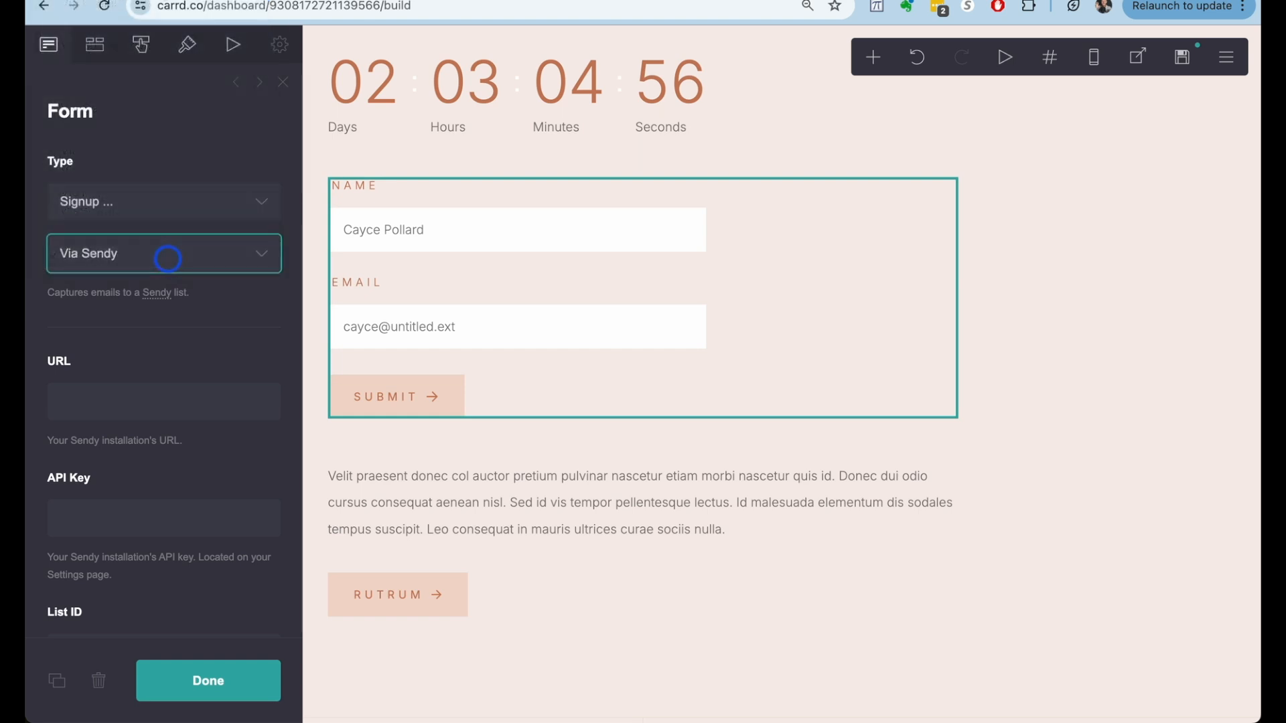
- Set the ActiveCampaign action to Add Contact to Automation and review the Automation ID requirements
{"action": "scroll", "coordinate": [184, 360], "scroll_direction": "down", "scroll_amount": 3}
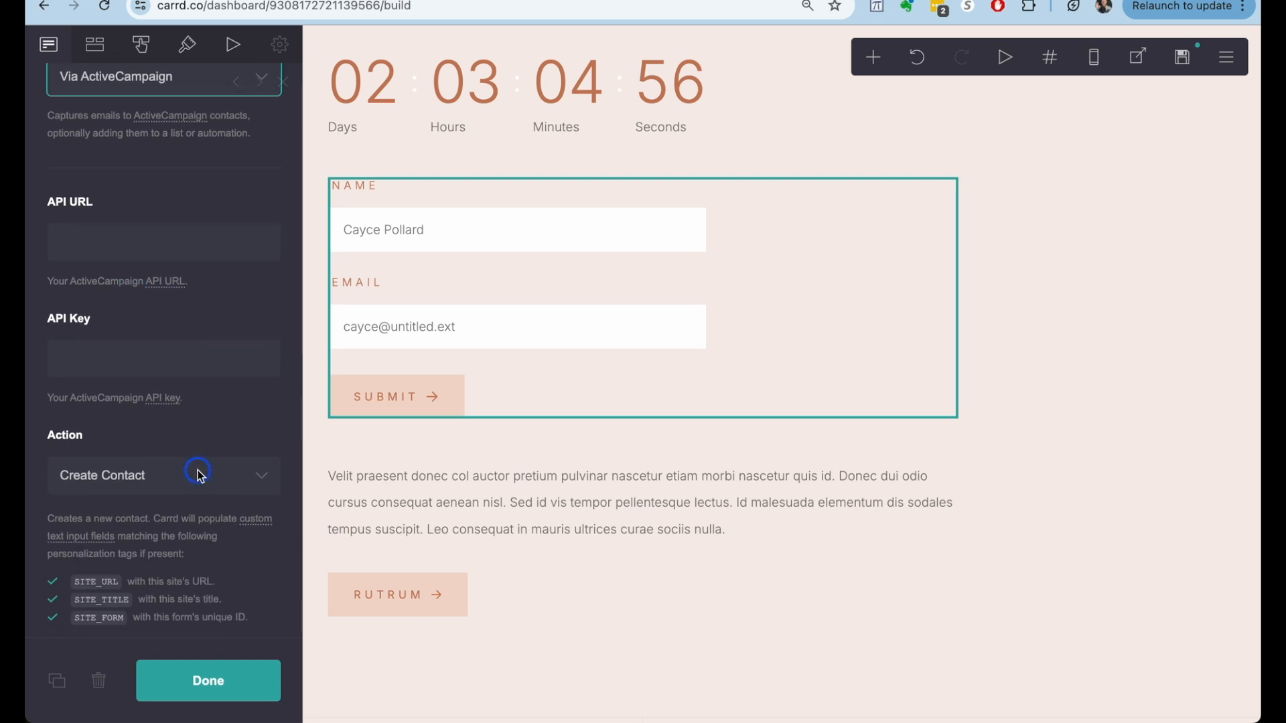
{"action": "scroll", "coordinate": [195, 473], "scroll_direction": "down", "scroll_amount": 3}
{"action": "left_click", "coordinate": [269, 370]}
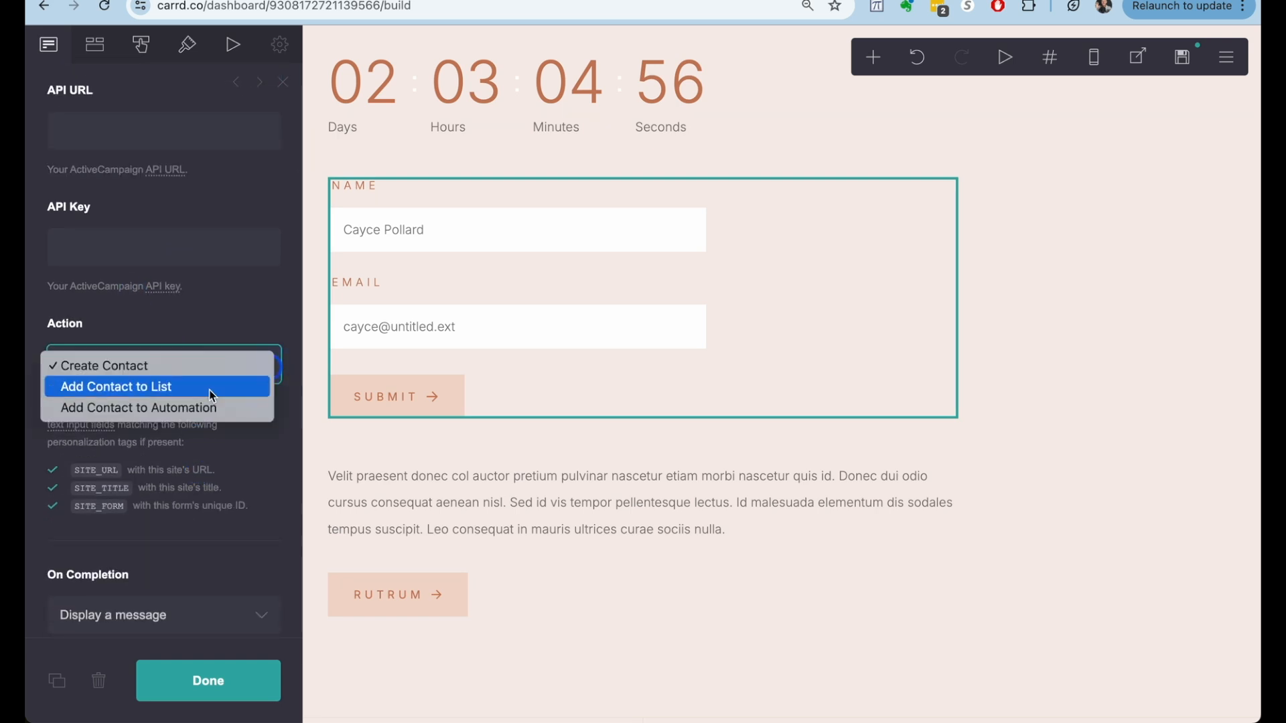
{"action": "left_click", "coordinate": [172, 412]}
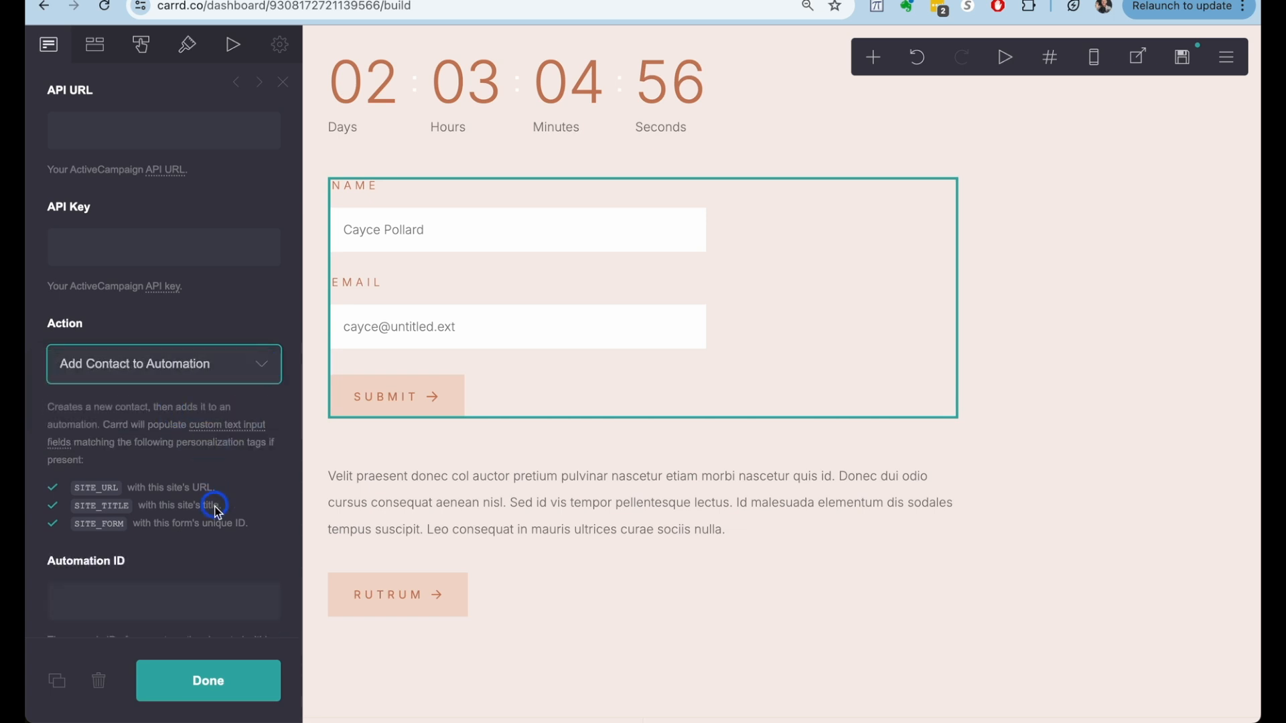
{"action": "scroll", "coordinate": [214, 509], "scroll_direction": "down", "scroll_amount": 3}
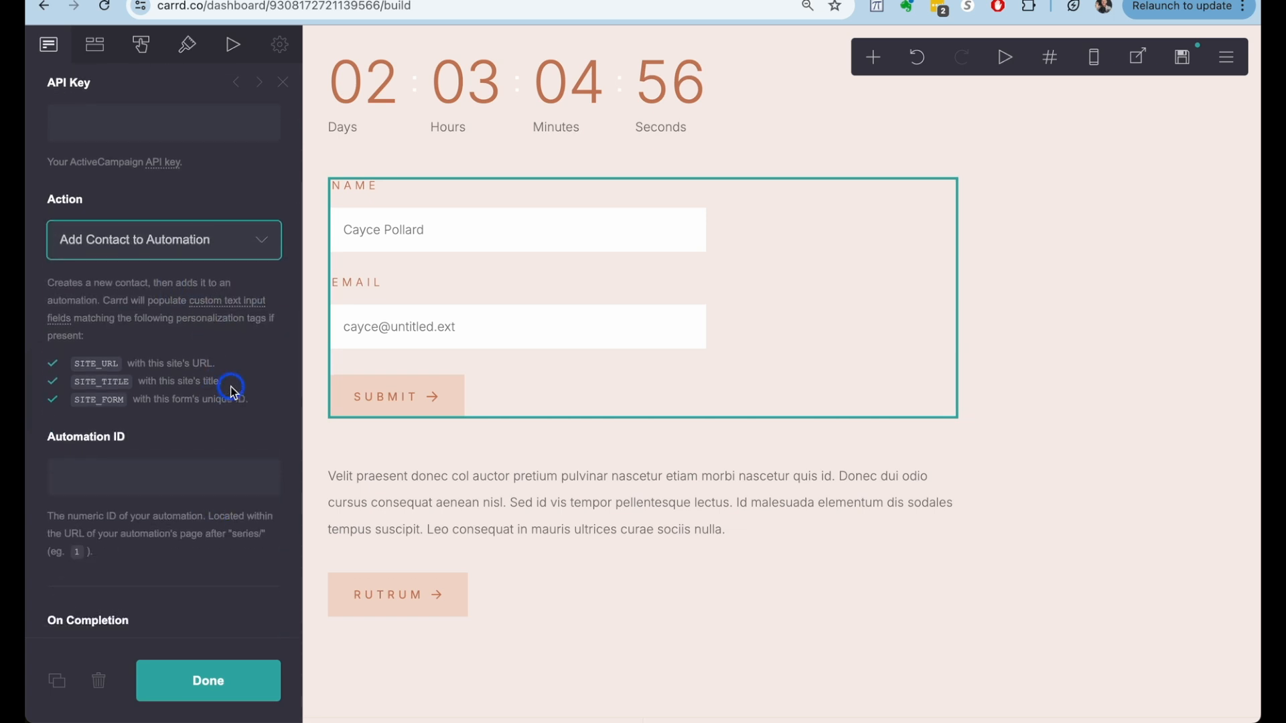
{"action": "scroll", "coordinate": [230, 388], "scroll_direction": "up", "scroll_amount": 2}
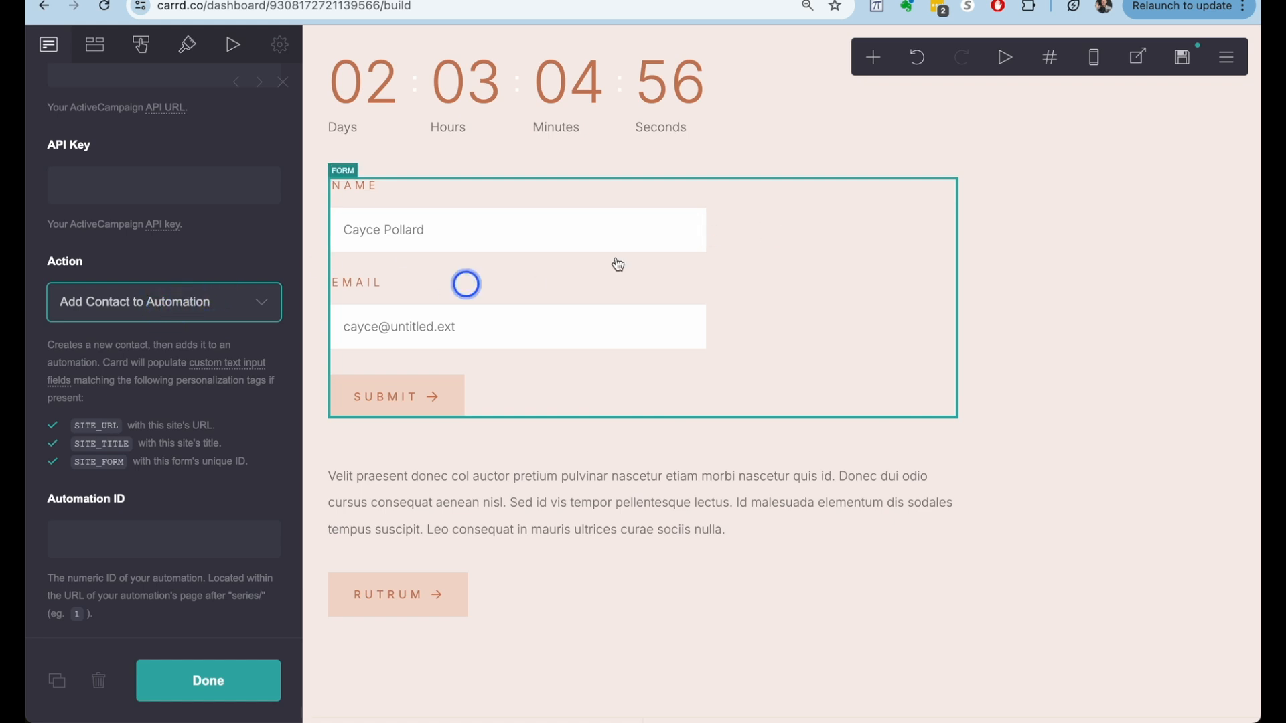
{"action": "scroll", "coordinate": [201, 375], "scroll_direction": "up", "scroll_amount": 5}
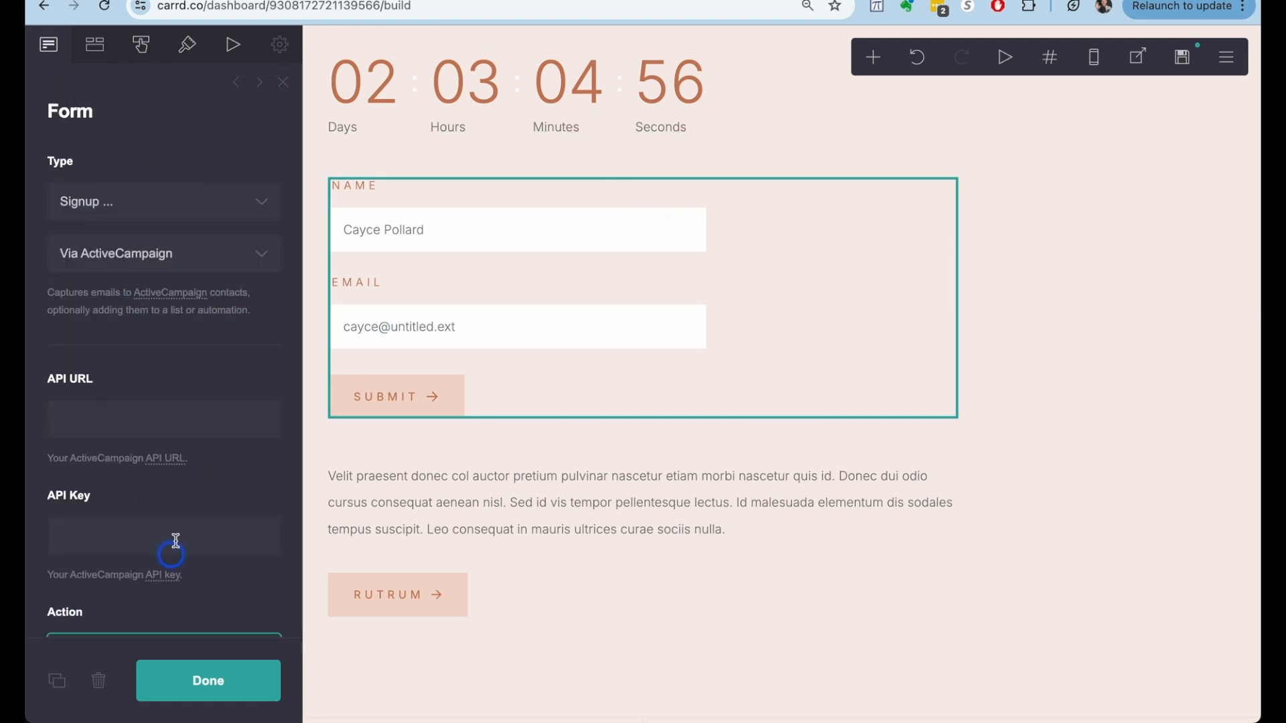
- Review the signup form's field options, submit button settings, and appearance settings with the available styles
{"action": "left_click", "coordinate": [96, 44]}
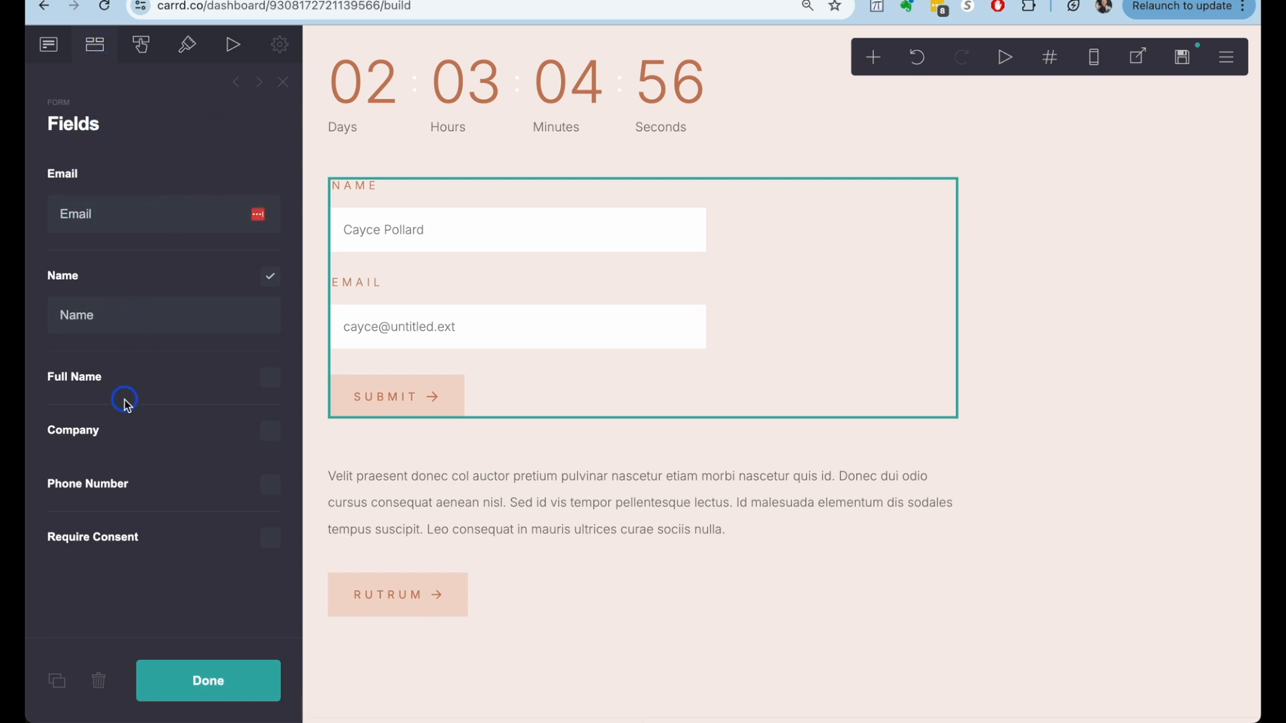
{"action": "left_click", "coordinate": [143, 44]}
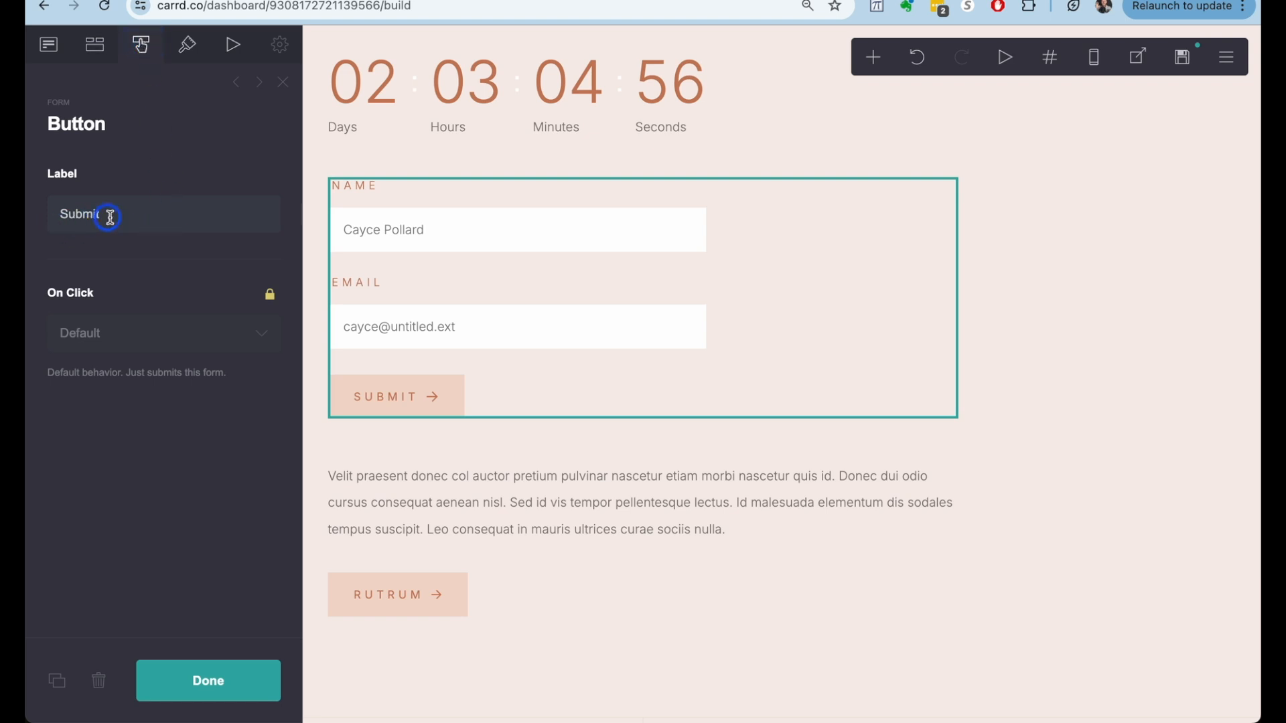
{"action": "left_click", "coordinate": [187, 47]}
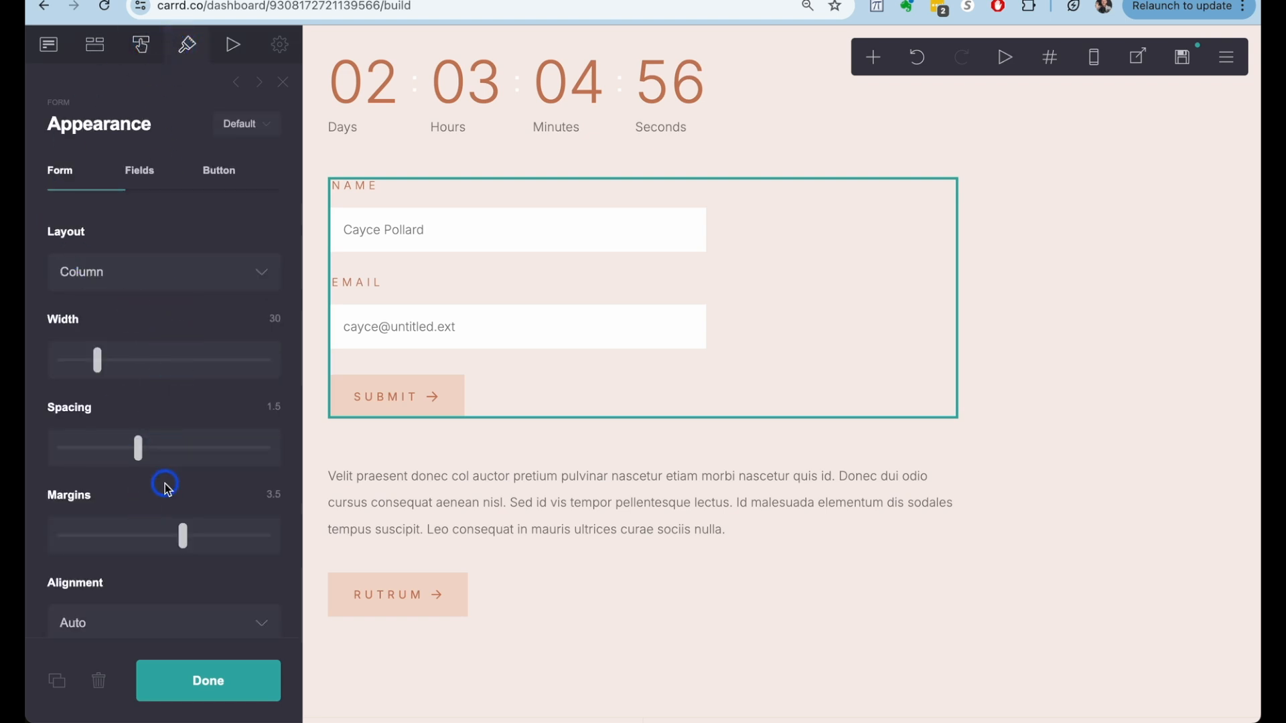
{"action": "left_click", "coordinate": [246, 124]}
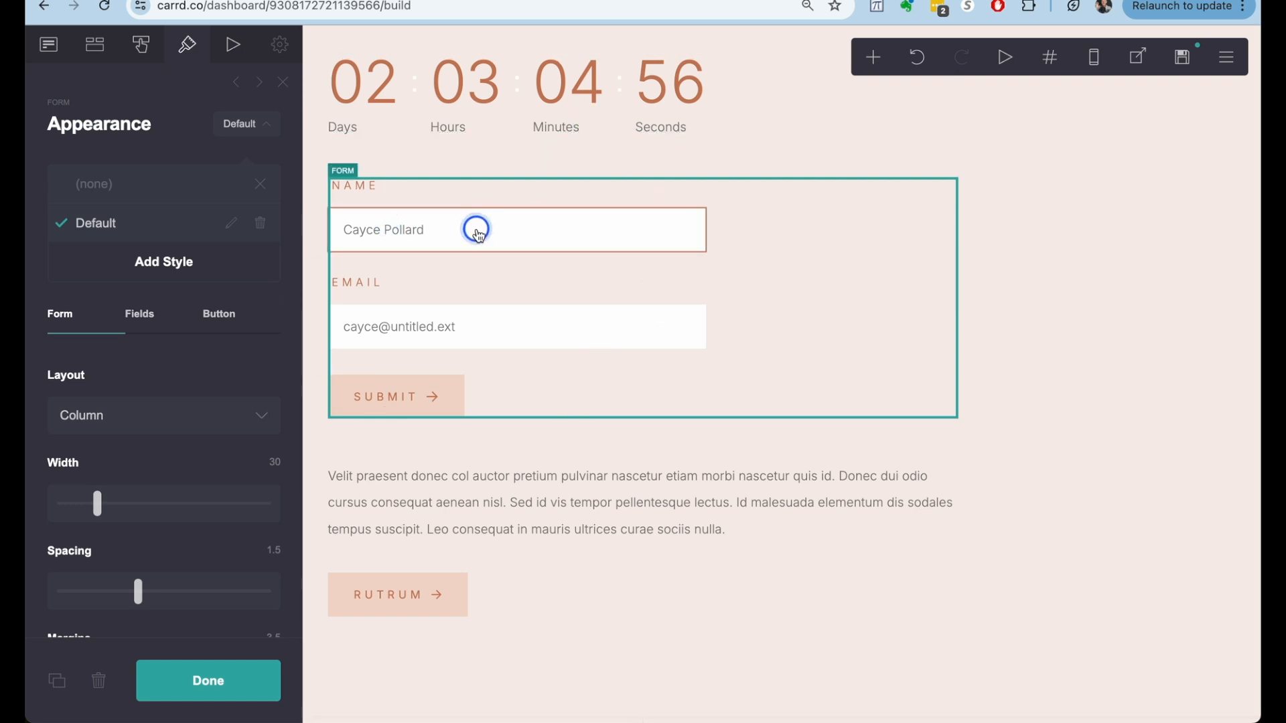
- Leave the form settings and add an Embed element to the page
{"action": "left_click", "coordinate": [1069, 201]}
{"action": "left_click", "coordinate": [873, 57]}
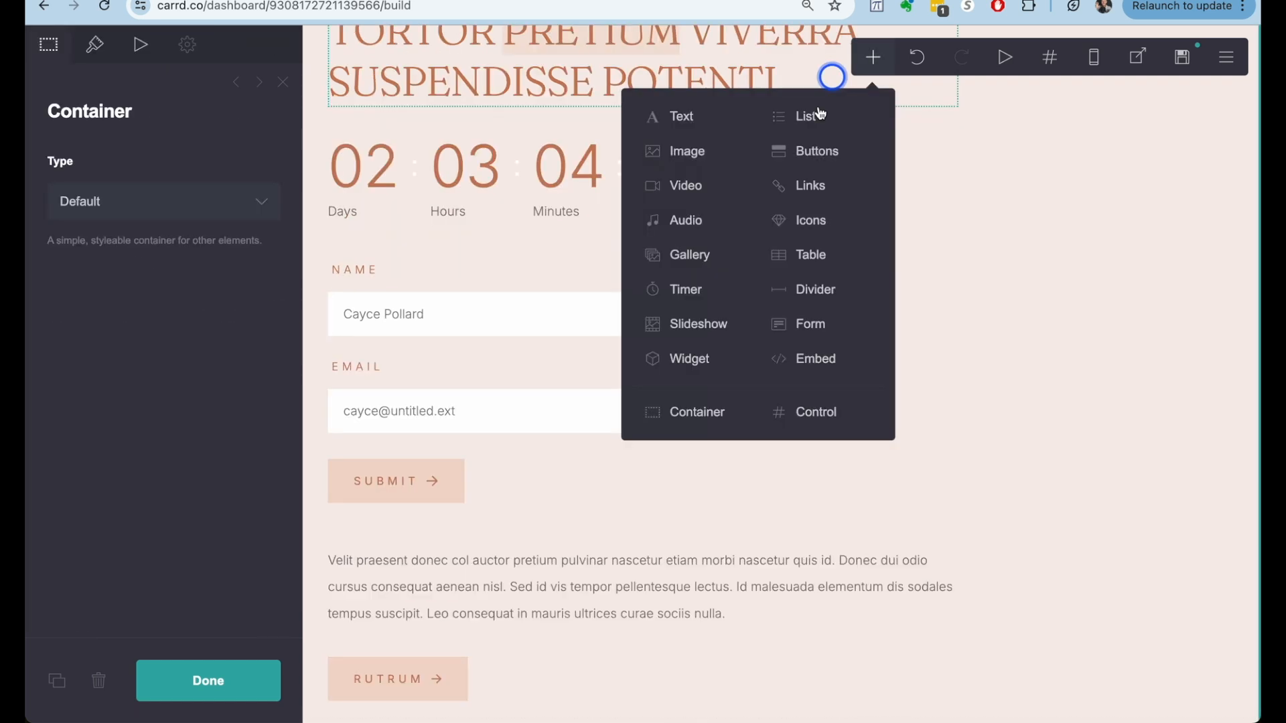
{"action": "left_click", "coordinate": [817, 362]}
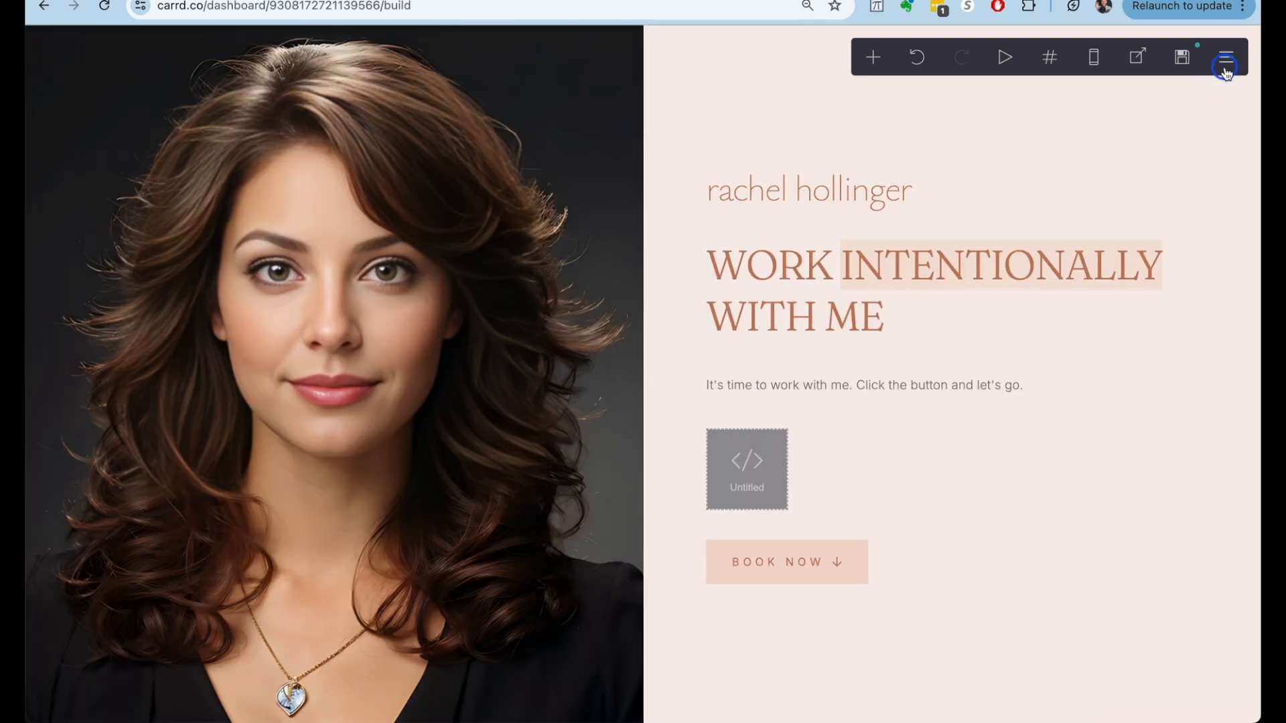
- Open the site's publish options, choose publishing to a custom domain and review its DNS record requirements
{"action": "left_click", "coordinate": [1184, 59]}
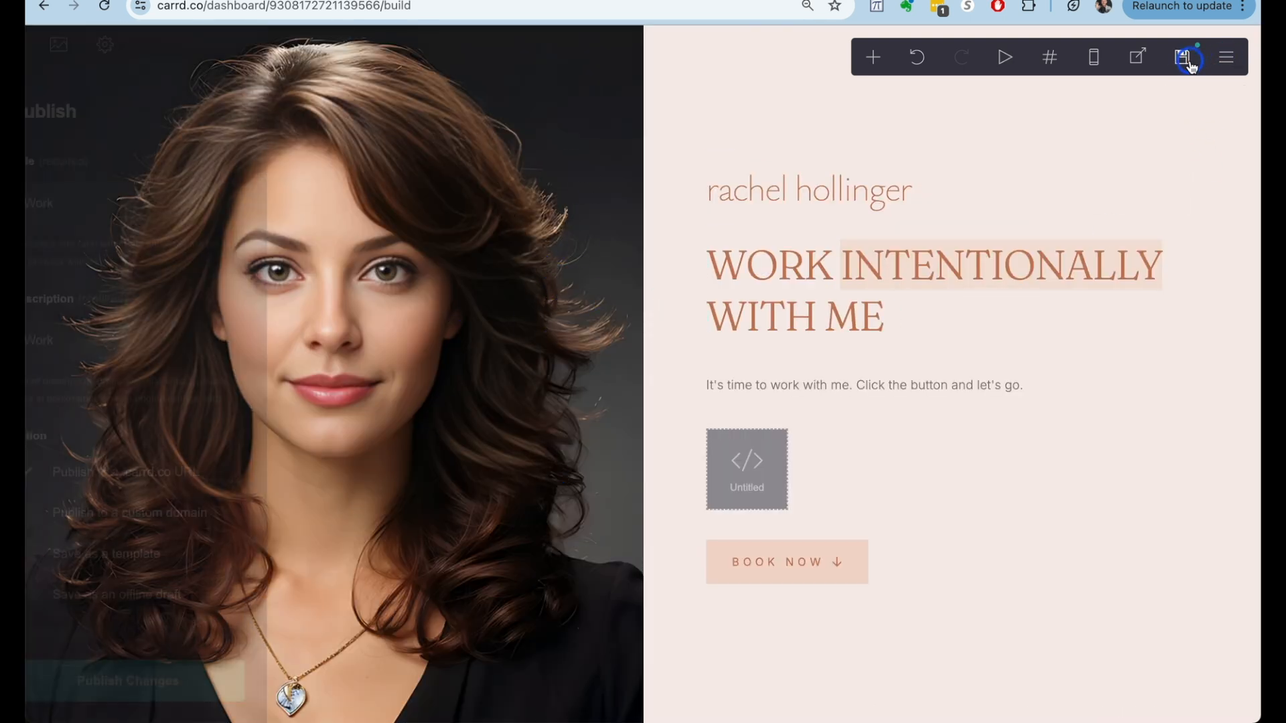
{"action": "scroll", "coordinate": [229, 494], "scroll_direction": "down", "scroll_amount": 3}
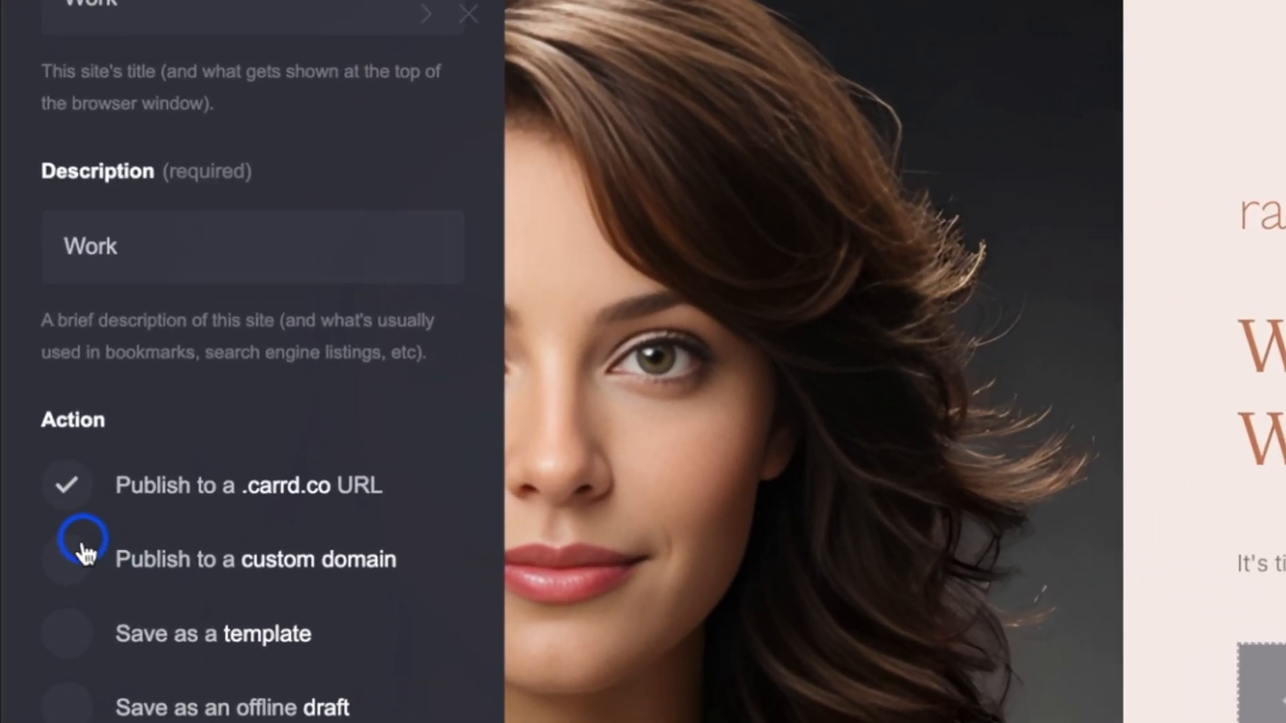
{"action": "left_click", "coordinate": [63, 403]}
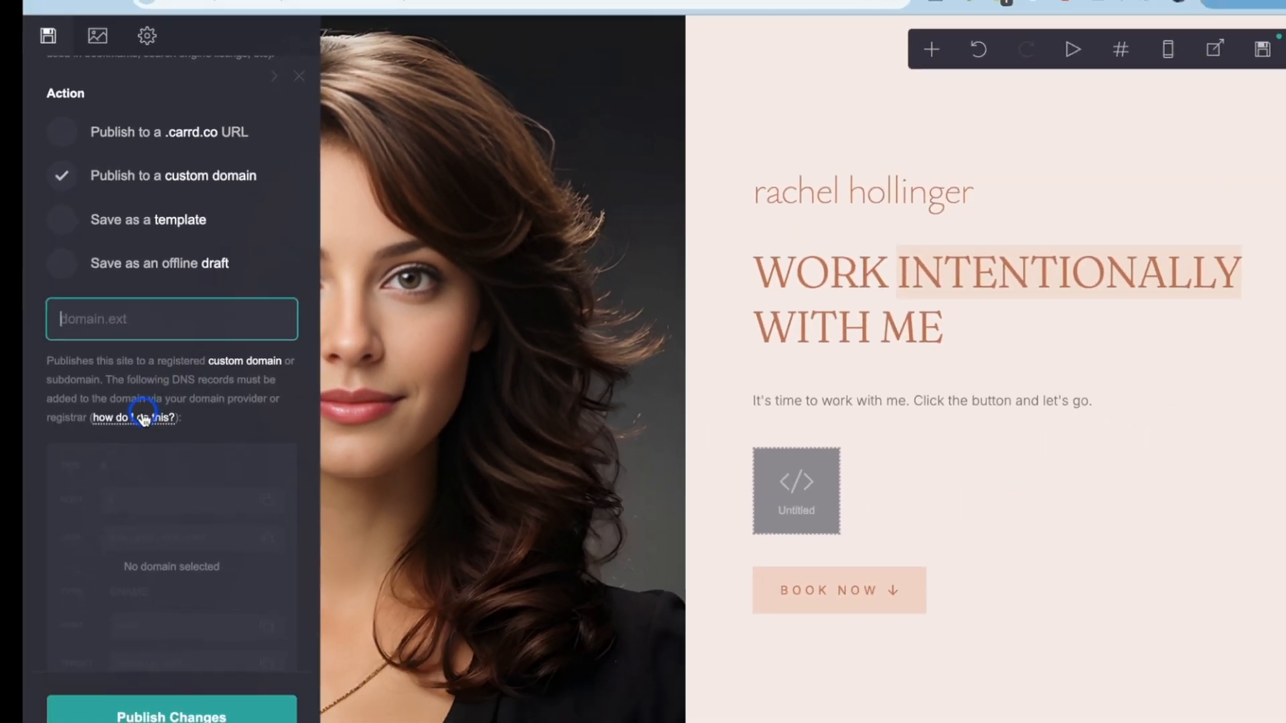
{"action": "left_click", "coordinate": [191, 595]}
{"action": "scroll", "coordinate": [791, 533], "scroll_direction": "down", "scroll_amount": 3}
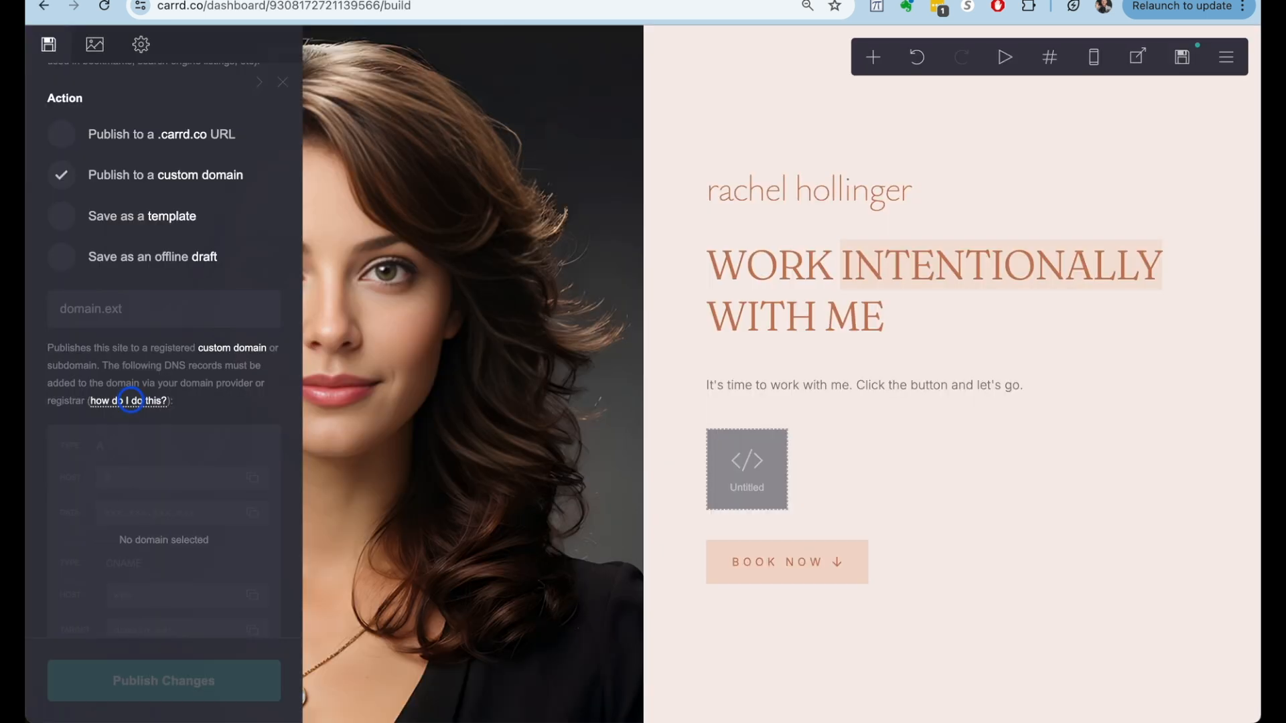
{"action": "scroll", "coordinate": [144, 402], "scroll_direction": "down", "scroll_amount": 1}
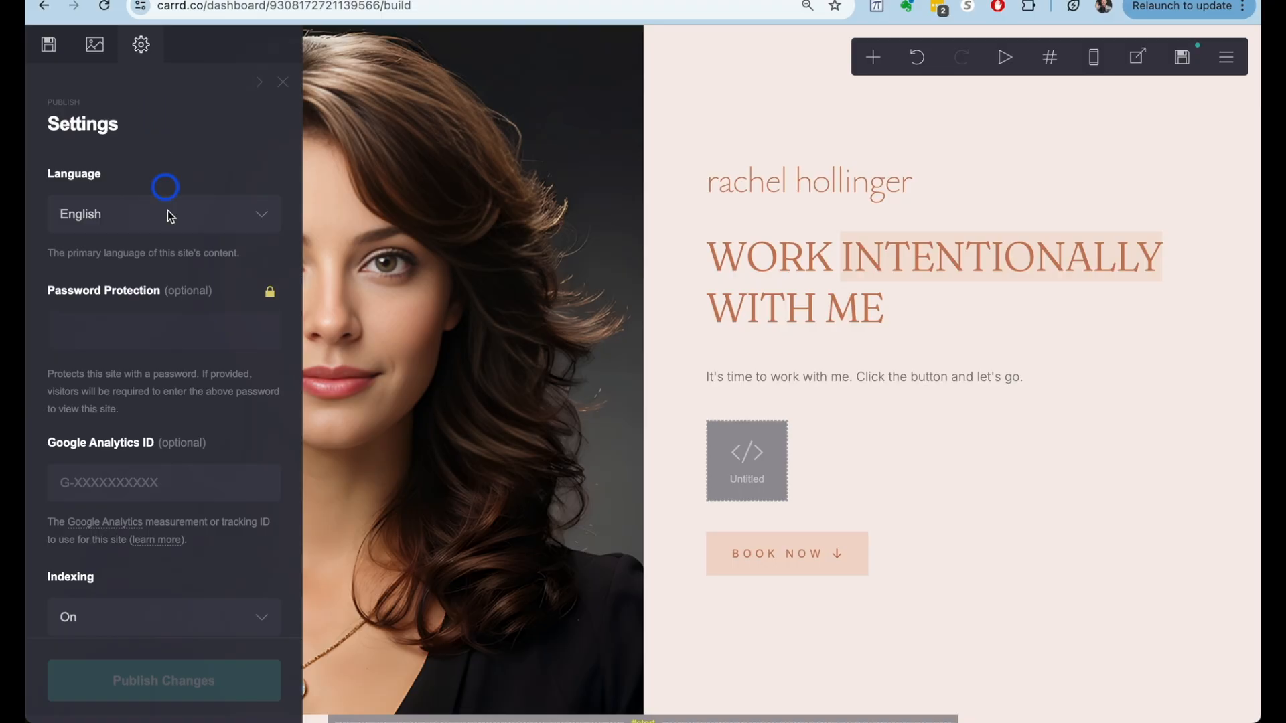
- Review the publish settings from password protection and Google Analytics to meta tags and redirects, keeping Indexing on, and close them without publishing
{"action": "scroll", "coordinate": [172, 287], "scroll_direction": "down", "scroll_amount": 3}
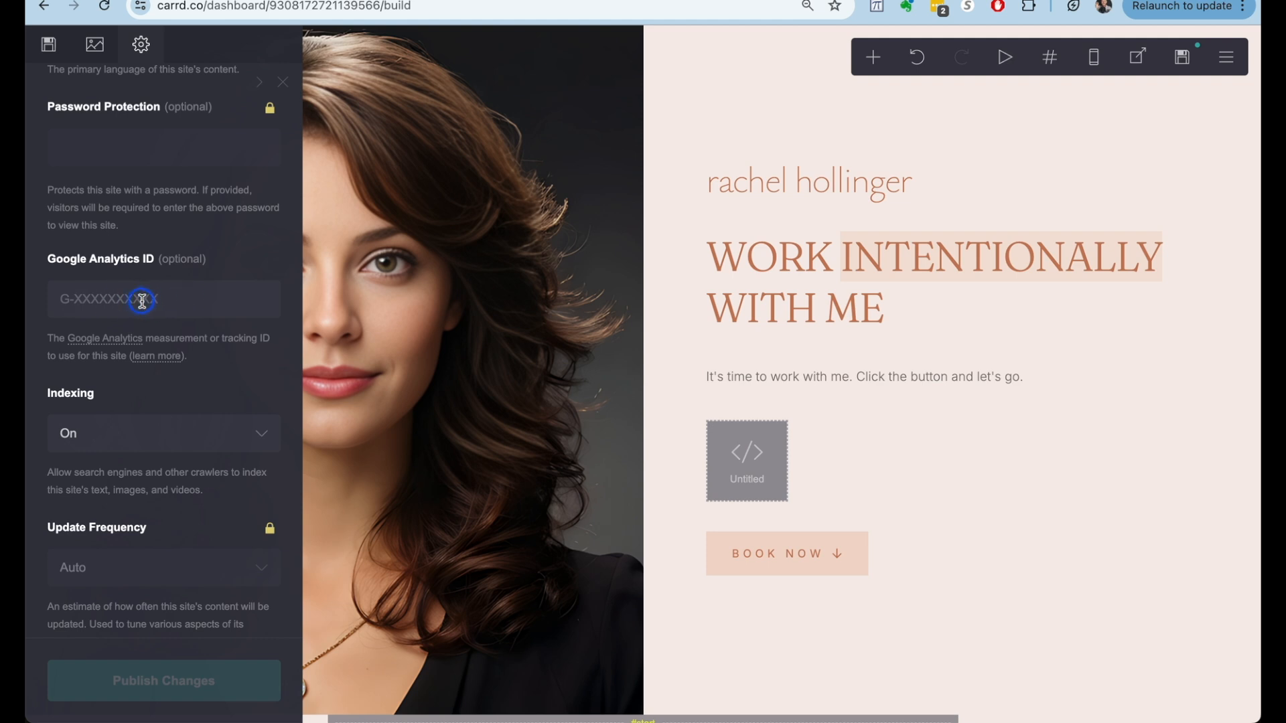
{"action": "scroll", "coordinate": [142, 301], "scroll_direction": "down", "scroll_amount": 10}
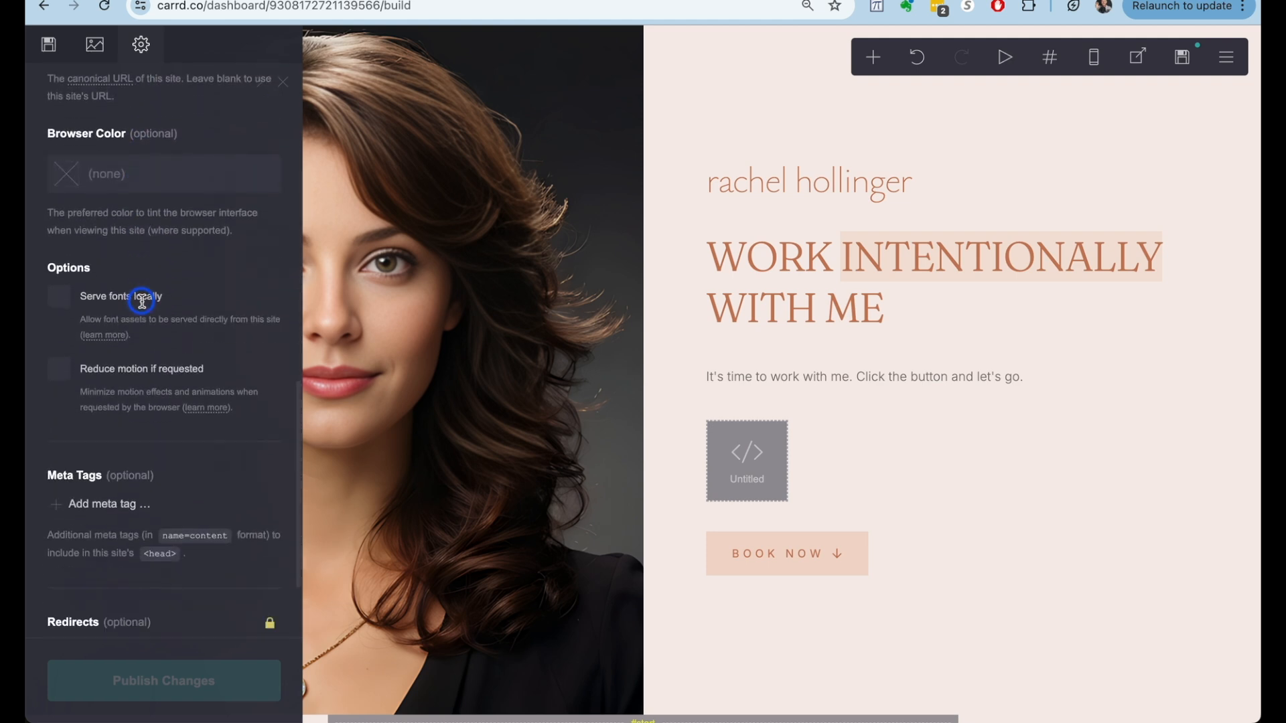
{"action": "scroll", "coordinate": [142, 301], "scroll_direction": "down", "scroll_amount": 4}
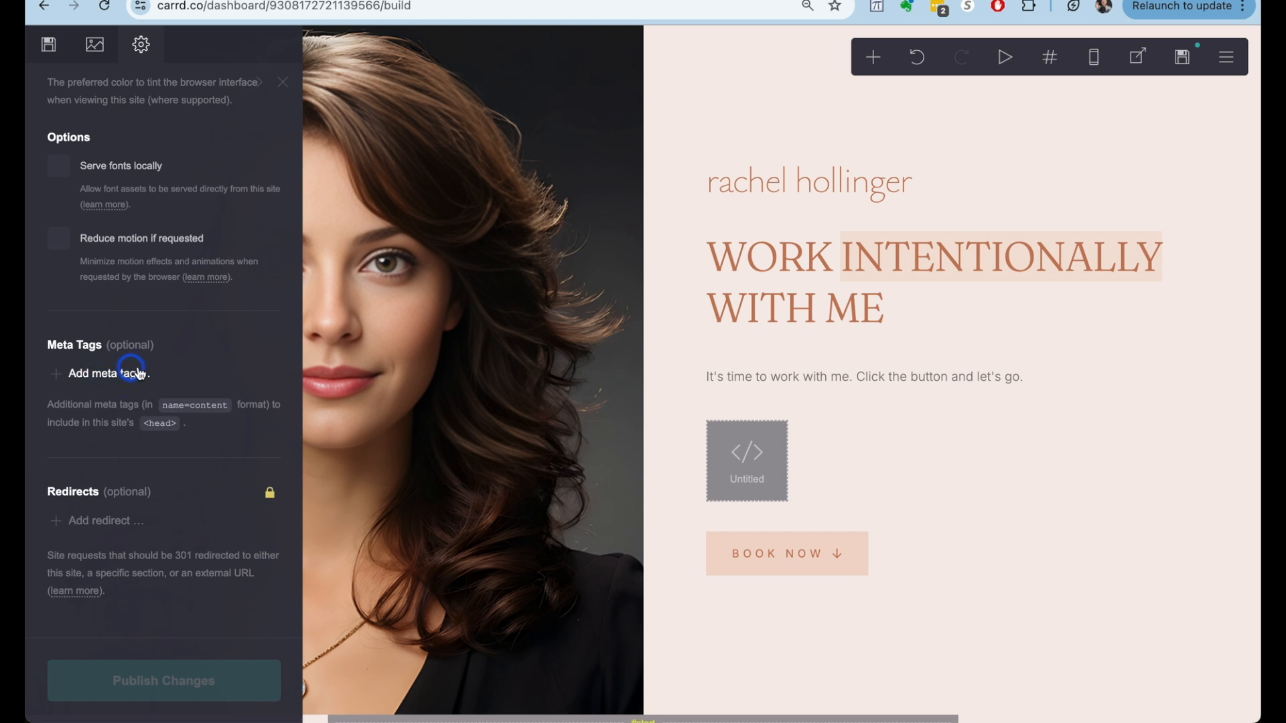
{"action": "scroll", "coordinate": [140, 367], "scroll_direction": "up", "scroll_amount": 10}
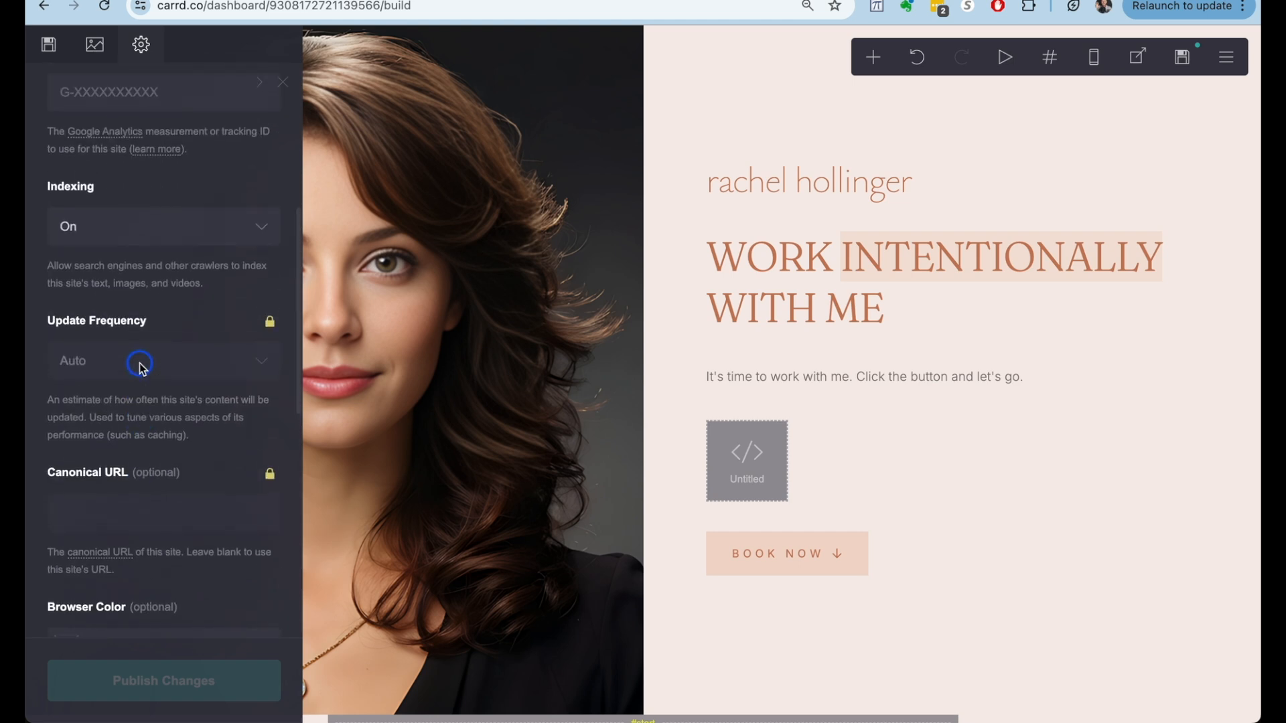
{"action": "left_click", "coordinate": [221, 303]}
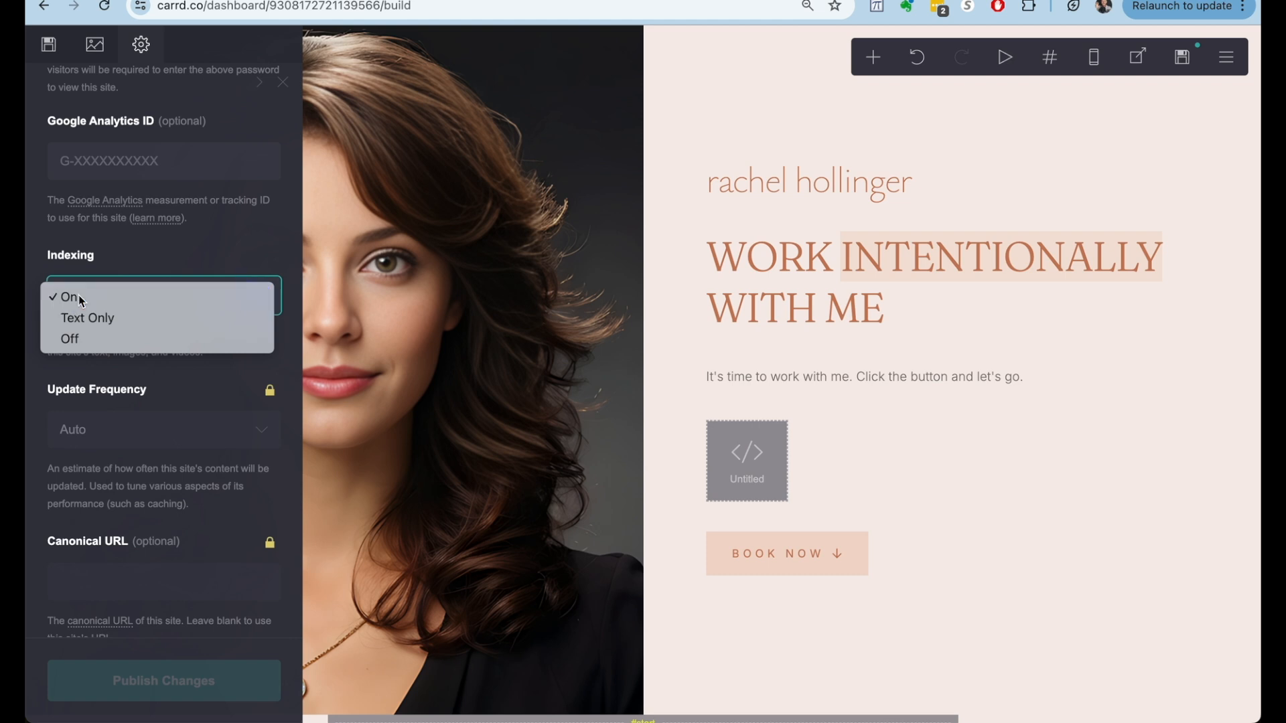
{"action": "left_click", "coordinate": [94, 299]}
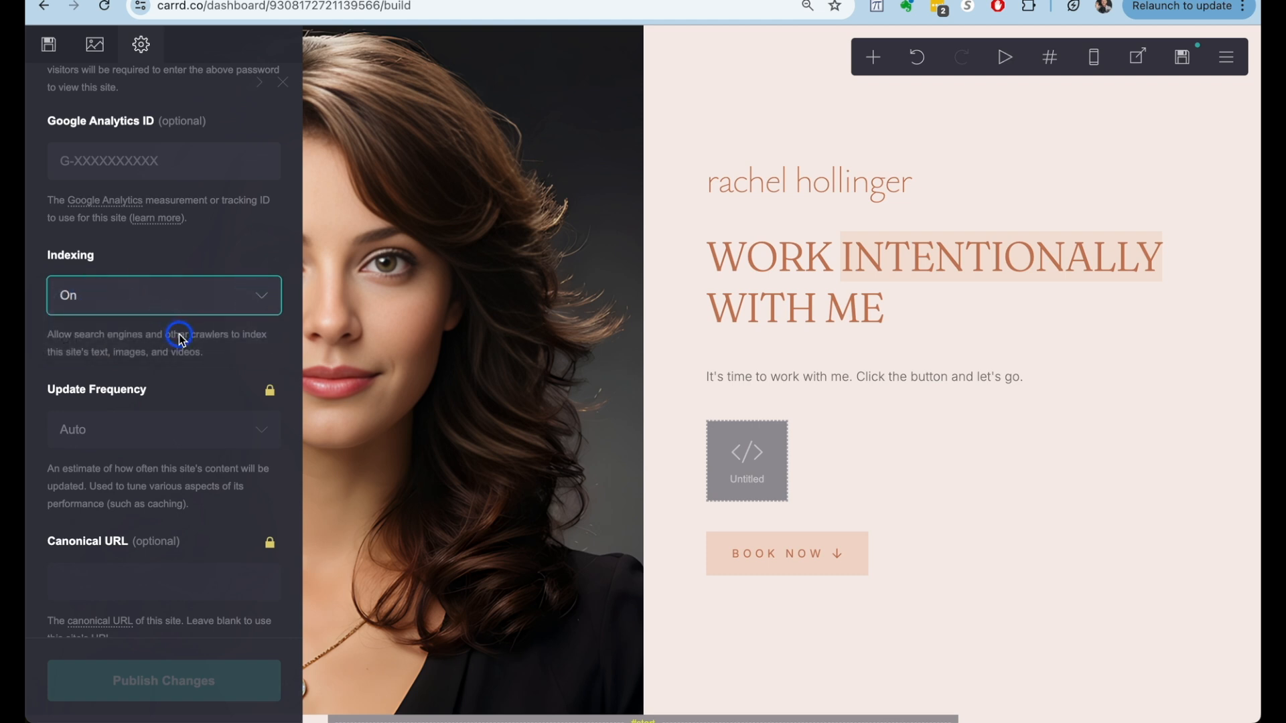
{"action": "scroll", "coordinate": [180, 339], "scroll_direction": "down", "scroll_amount": 2}
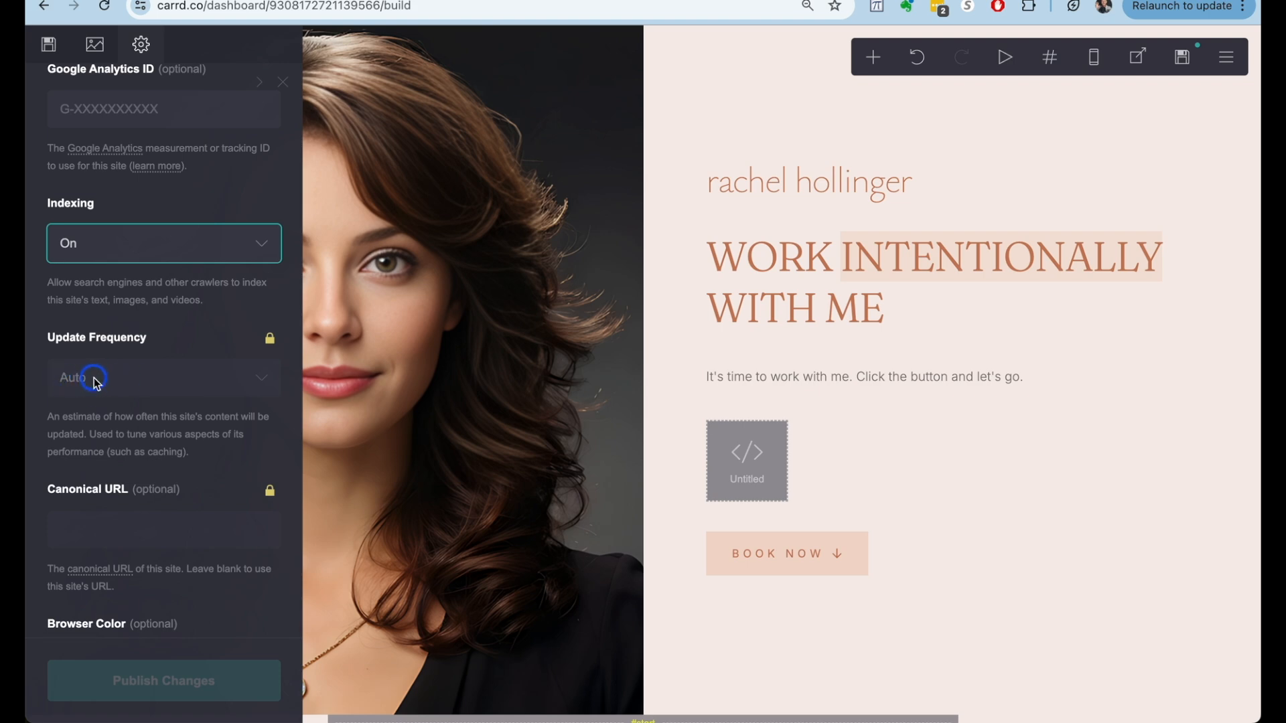
{"action": "left_click", "coordinate": [350, 321]}
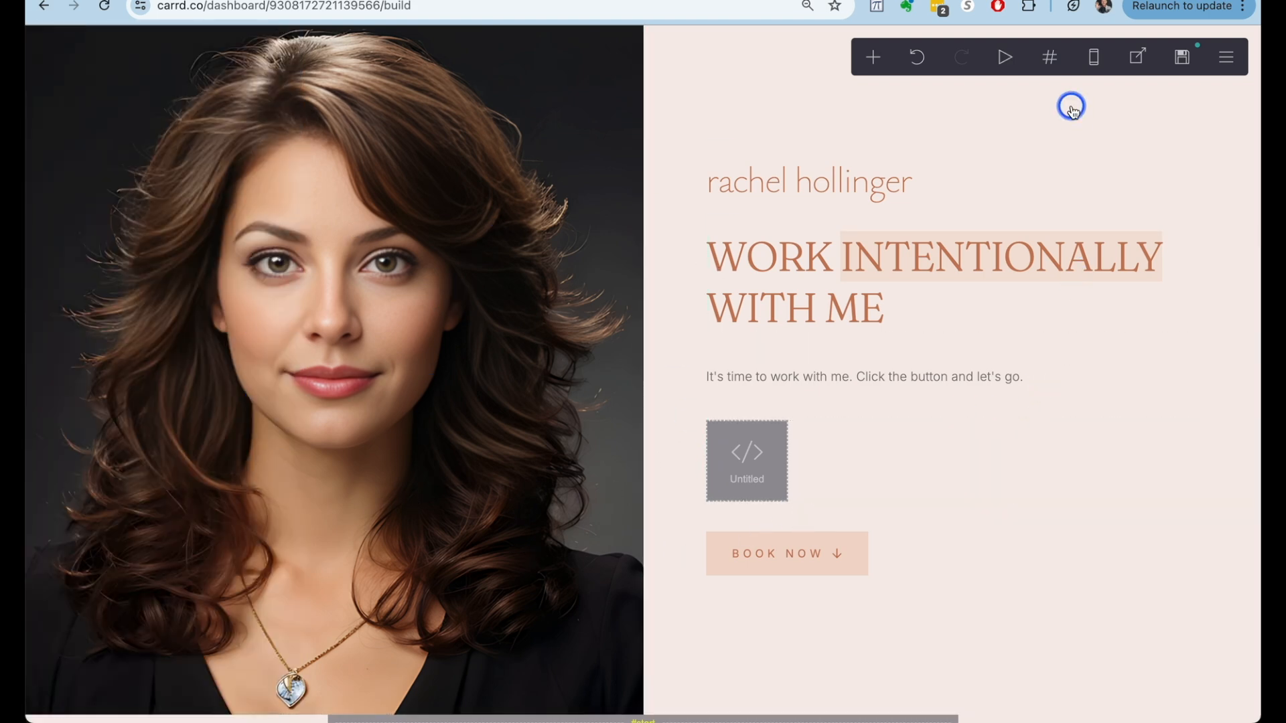
- Switch to the mobile view and check the landing page's hero section from the name down to the Book Now button
{"action": "left_click", "coordinate": [1094, 57]}
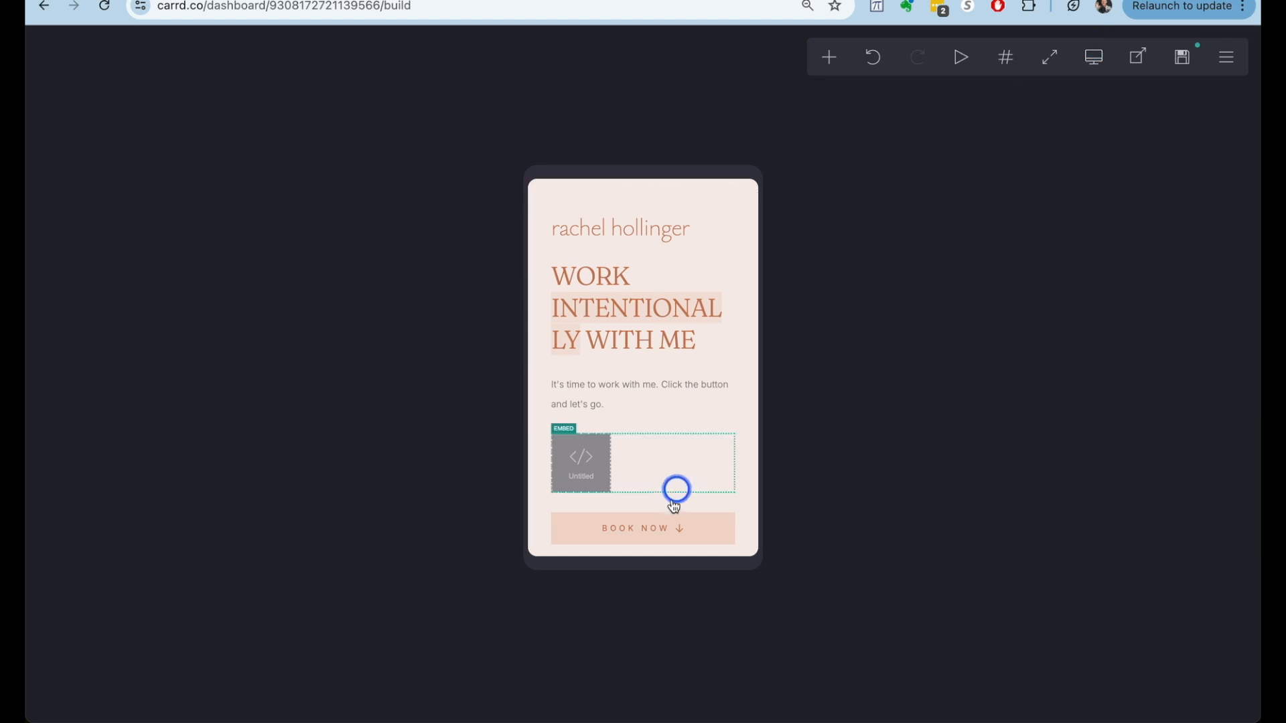
{"action": "scroll", "coordinate": [673, 504], "scroll_direction": "down", "scroll_amount": 5}
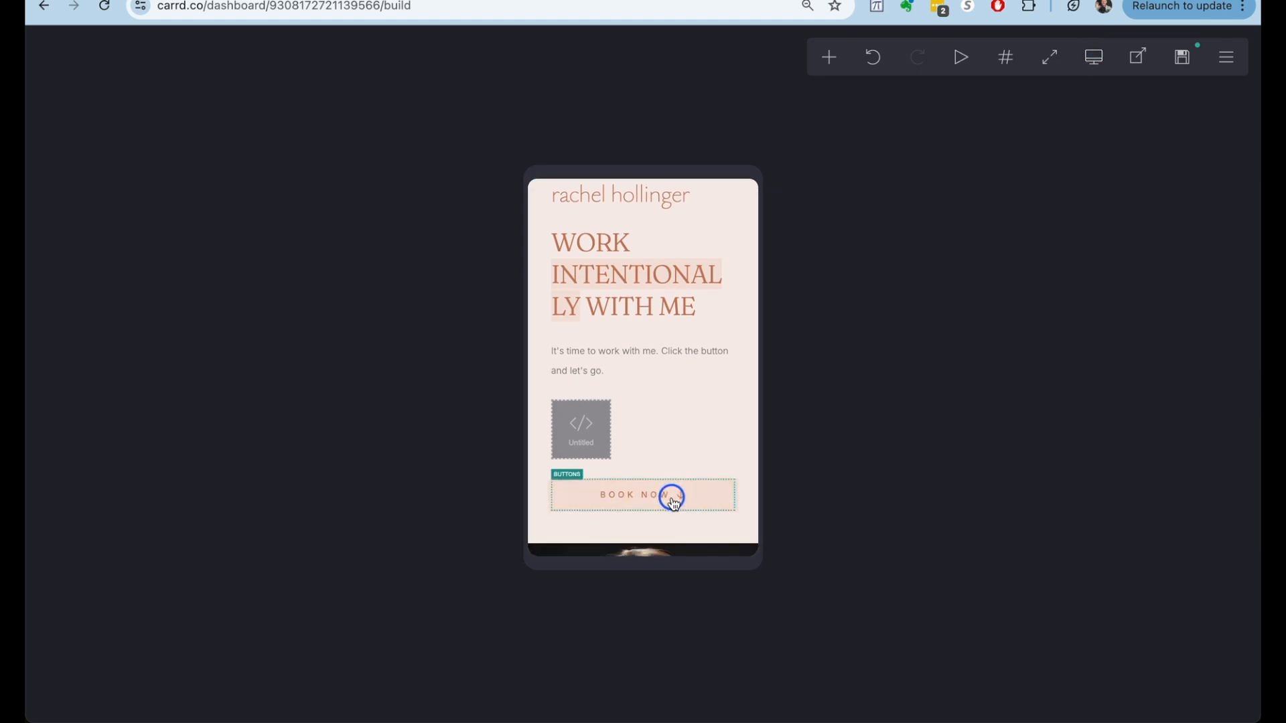
{"action": "scroll", "coordinate": [670, 499], "scroll_direction": "up", "scroll_amount": 5}
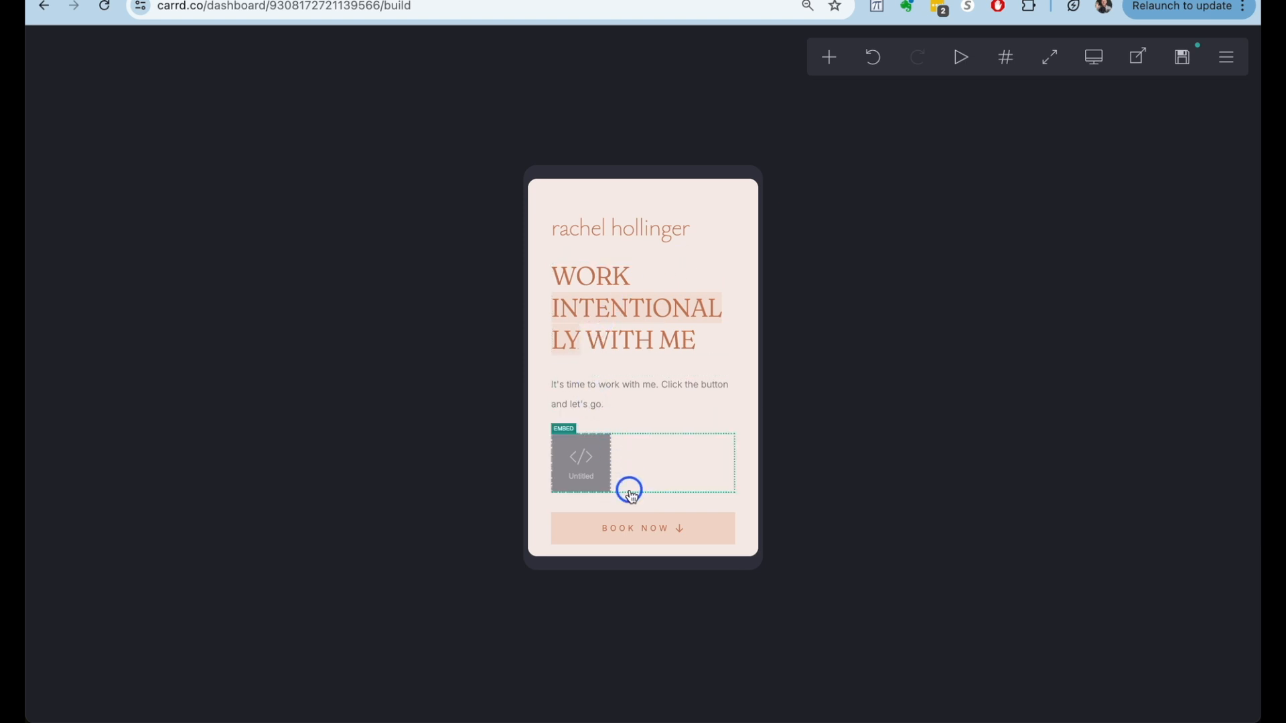
- Review the "Work intentionally with me" heading's manual mobile appearance settings, including size and spacing, and try switching them to Auto
{"action": "left_click", "coordinate": [645, 315]}
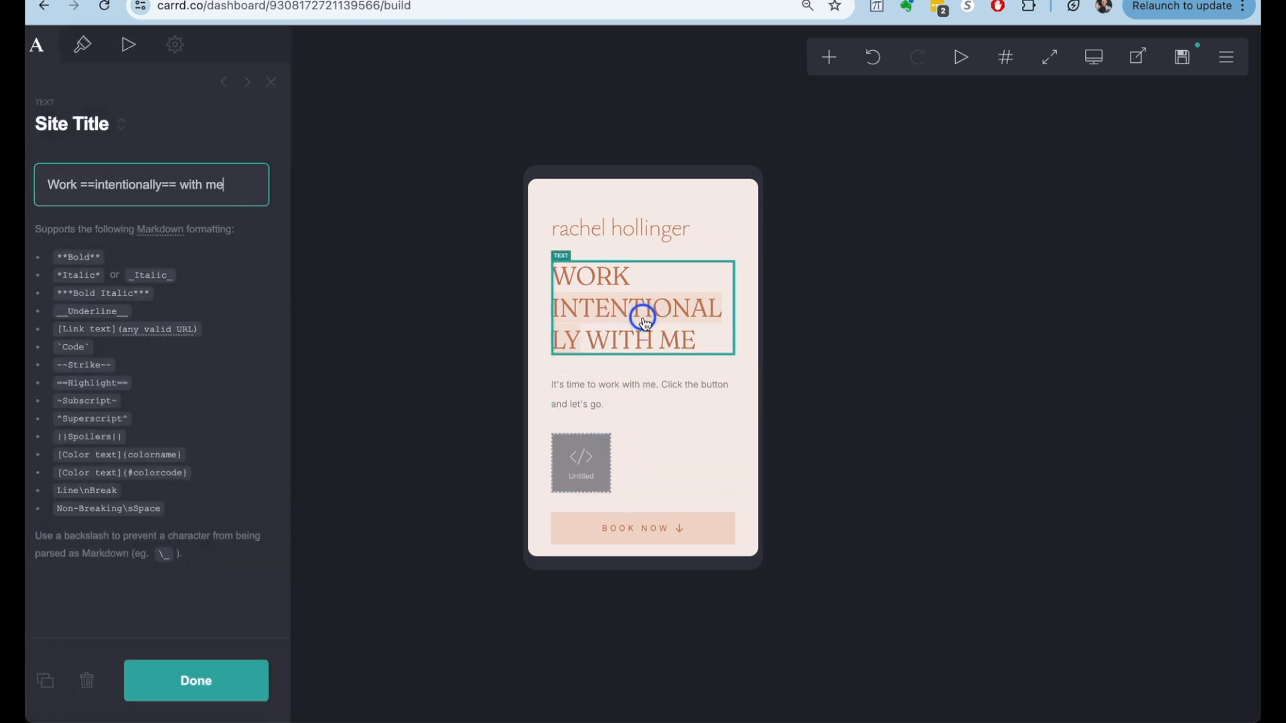
{"action": "left_click", "coordinate": [94, 44]}
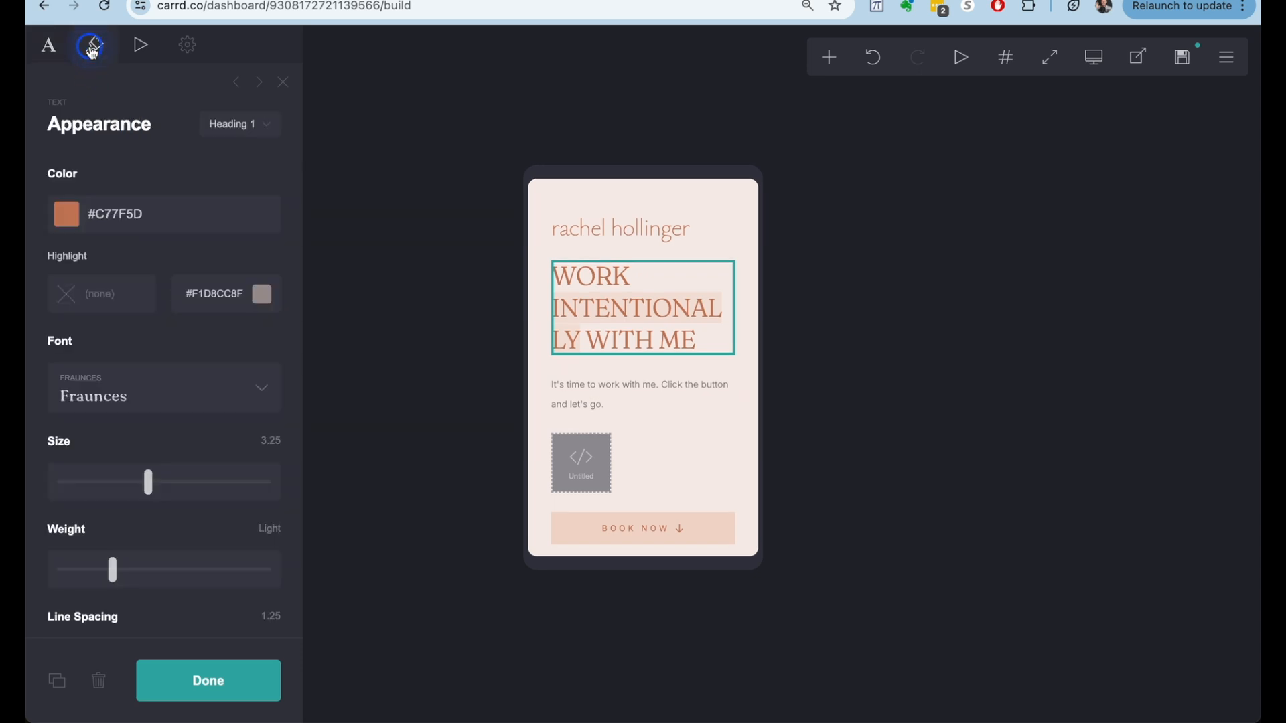
{"action": "scroll", "coordinate": [195, 416], "scroll_direction": "down", "scroll_amount": 10}
{"action": "scroll", "coordinate": [195, 416], "scroll_direction": "down", "scroll_amount": 3}
{"action": "scroll", "coordinate": [195, 416], "scroll_direction": "up", "scroll_amount": 2}
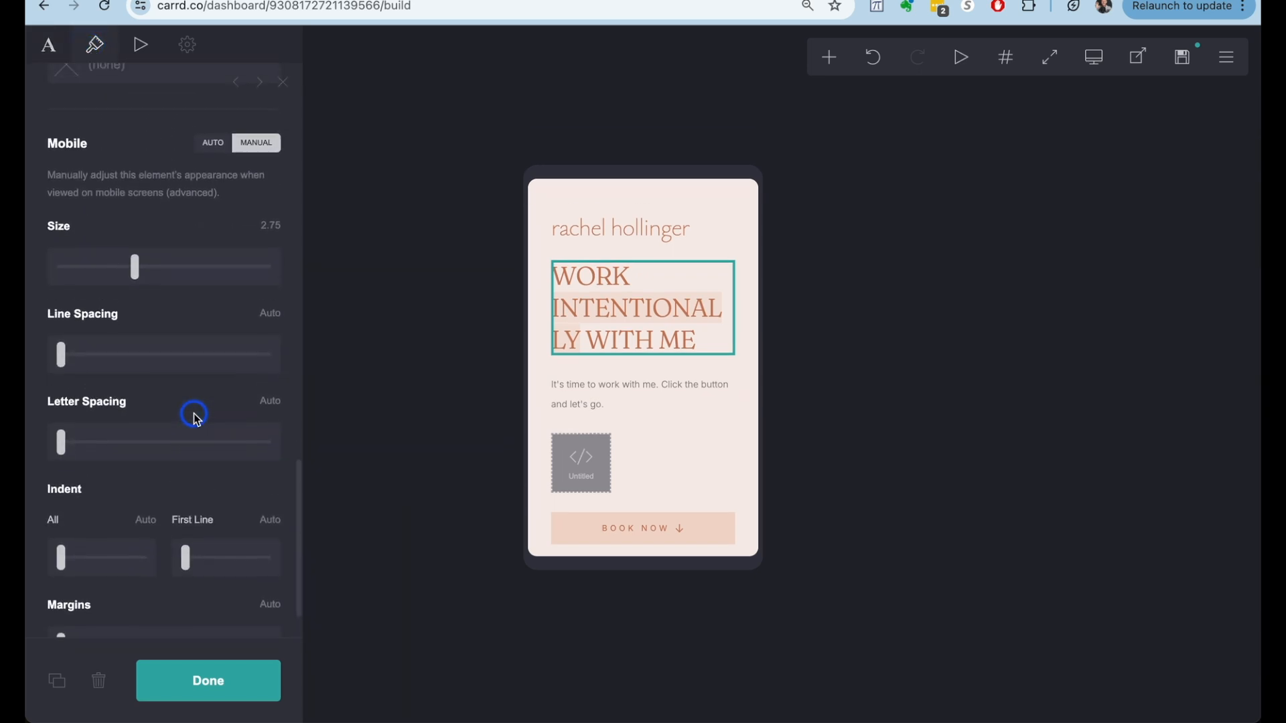
{"action": "left_click", "coordinate": [219, 158]}
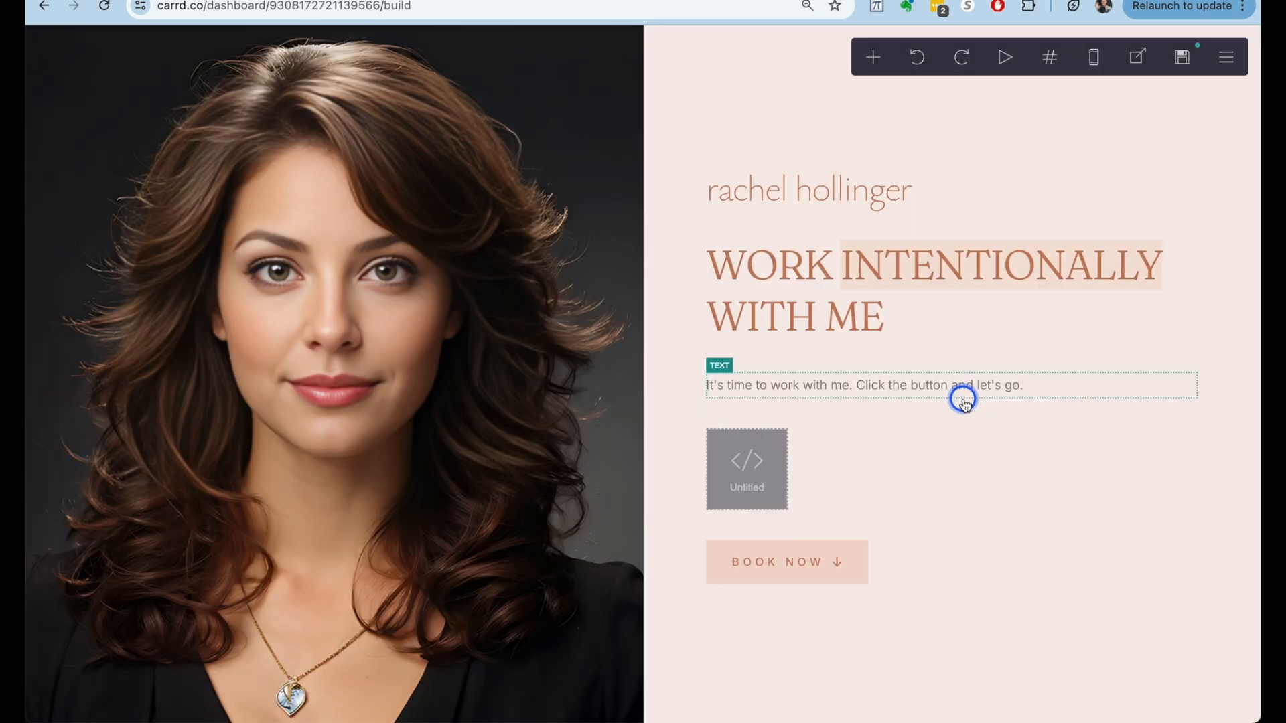
- Look through the desktop page below the hero, from the countdown timer and signup form to the numbered columns
{"action": "scroll", "coordinate": [963, 400], "scroll_direction": "down", "scroll_amount": 4}
{"action": "scroll", "coordinate": [963, 400], "scroll_direction": "down", "scroll_amount": 15}
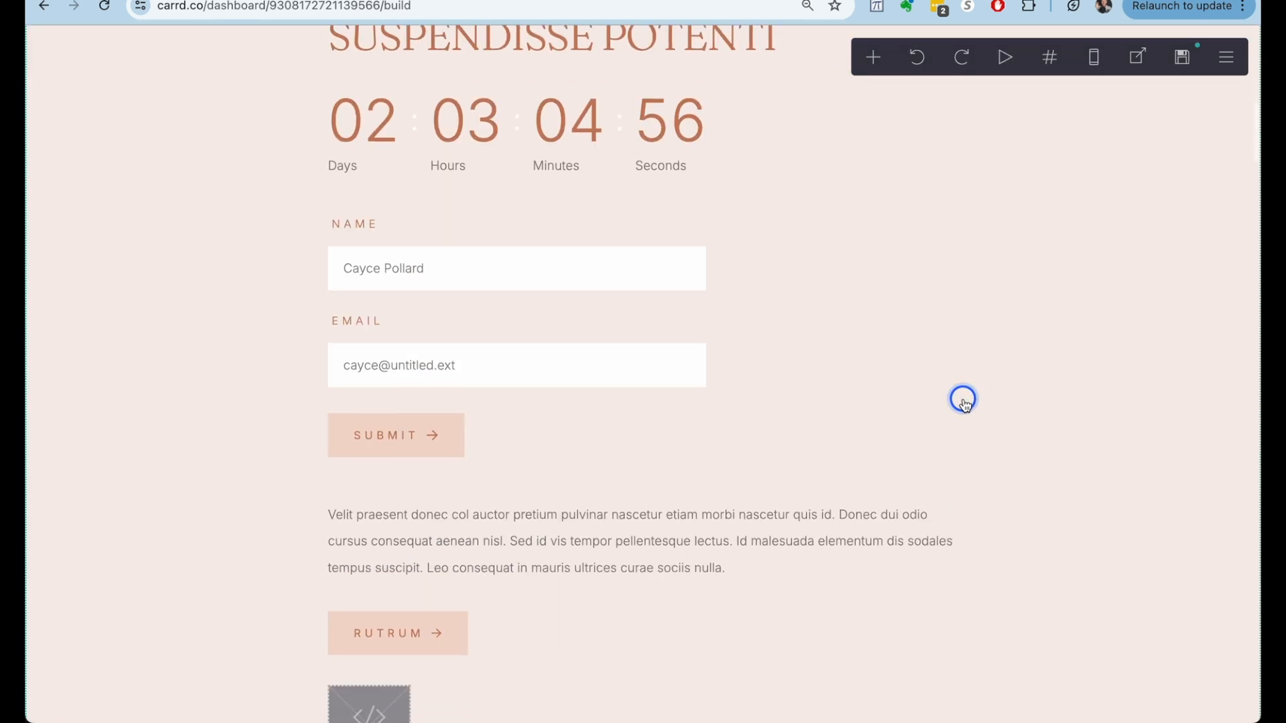
{"action": "scroll", "coordinate": [963, 400], "scroll_direction": "down", "scroll_amount": 19}
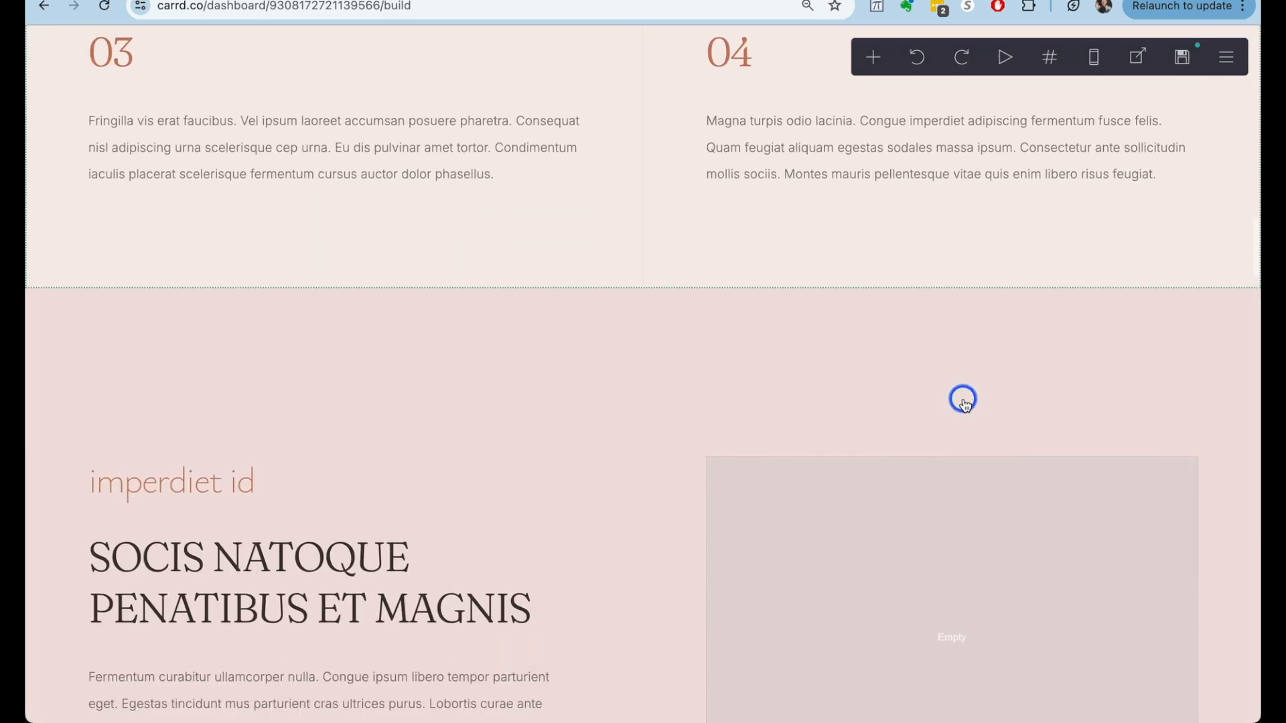